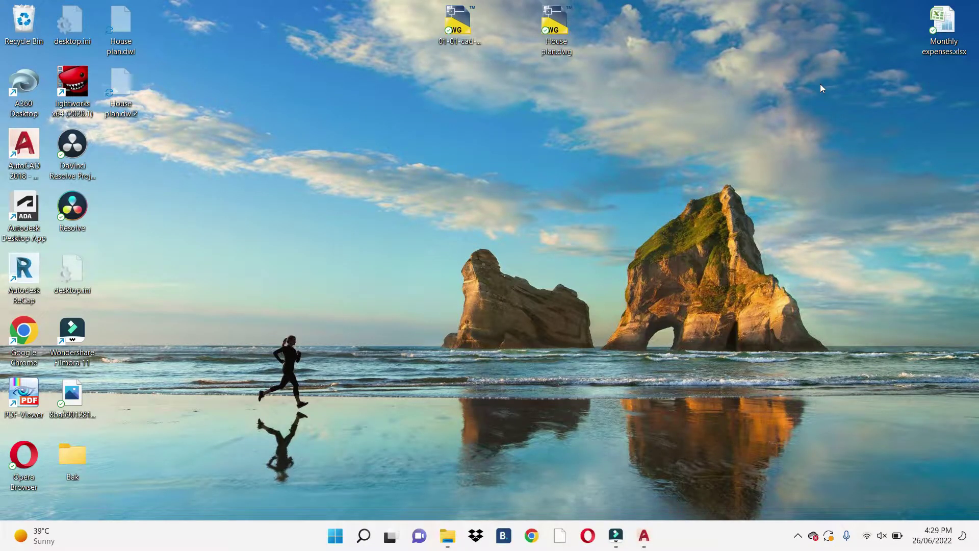
# - Restore AutoCAD and zoom and pan around the finished House plan.dwg floor plan
pyautogui.click(645, 535)
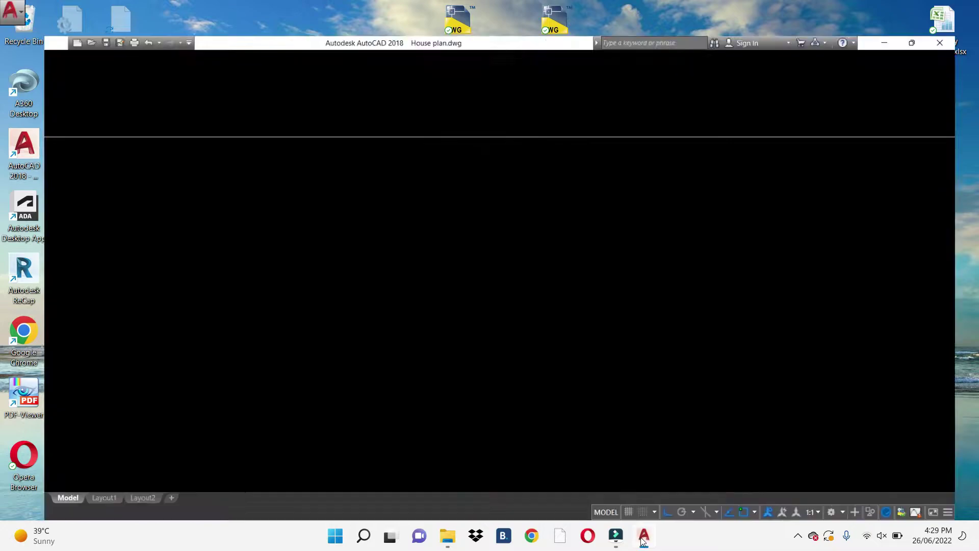
pyautogui.moveTo(617, 311)
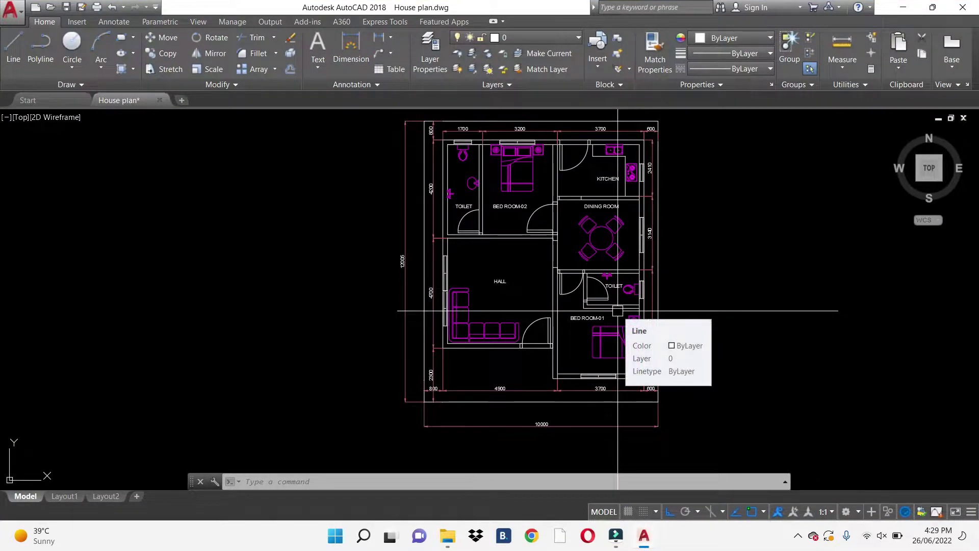
pyautogui.scroll(1, 561, 352)
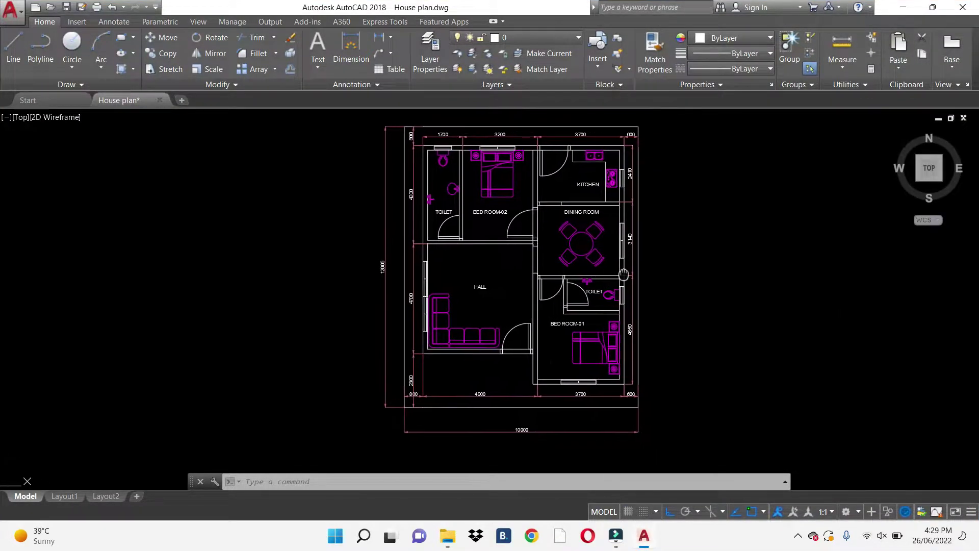
pyautogui.scroll(2, 516, 387)
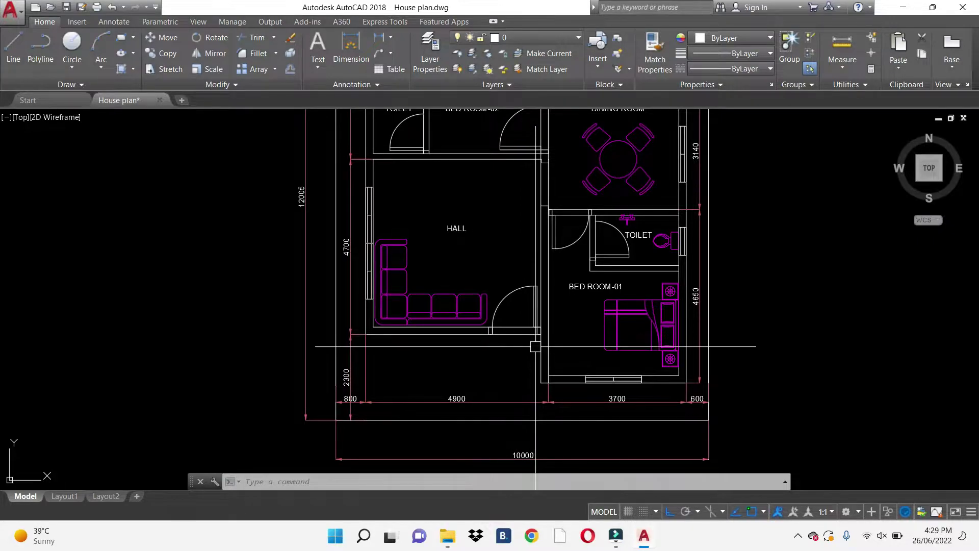
pyautogui.scroll(-2, 535, 350)
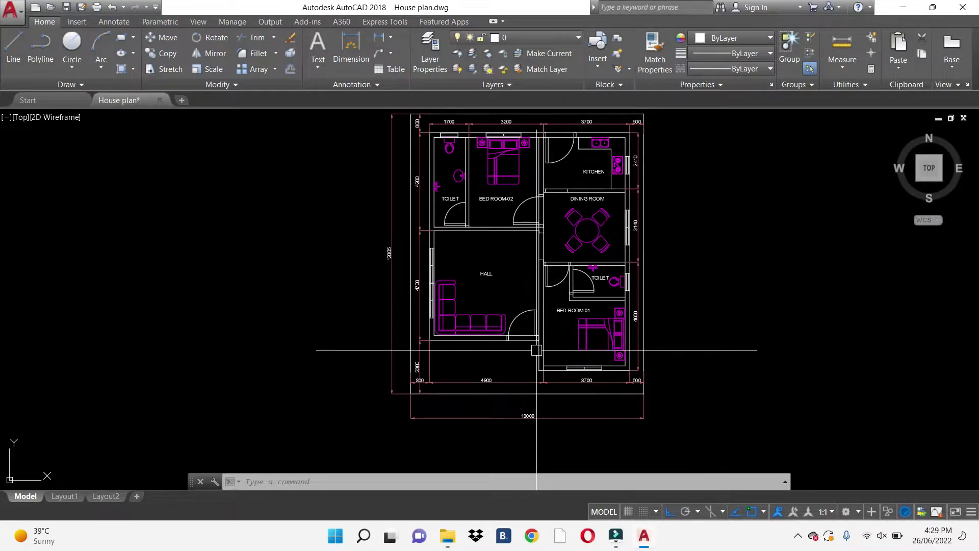
pyautogui.moveTo(536, 350); pyautogui.dragTo(536, 365, button='middle')
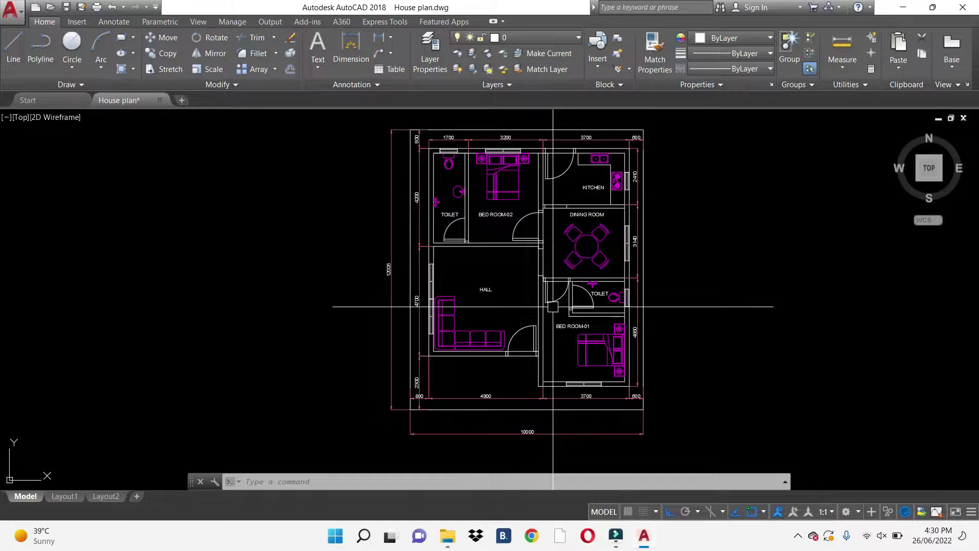
# - Create a new drawing from acadiso.dwt with the grid turned off, then bring up Drawing Units
pyautogui.hotkey('ctrl', 'n')
pyautogui.press('Return')
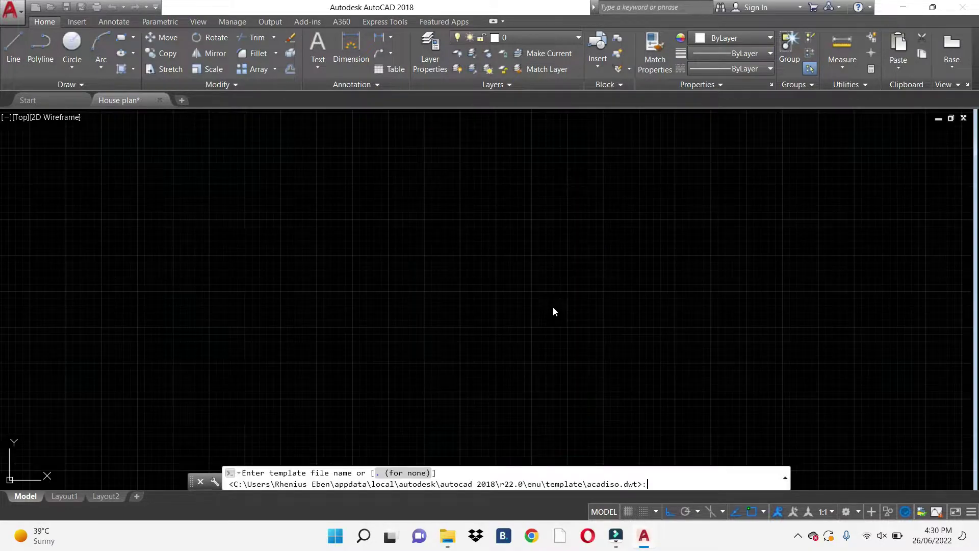
pyautogui.press('F7')
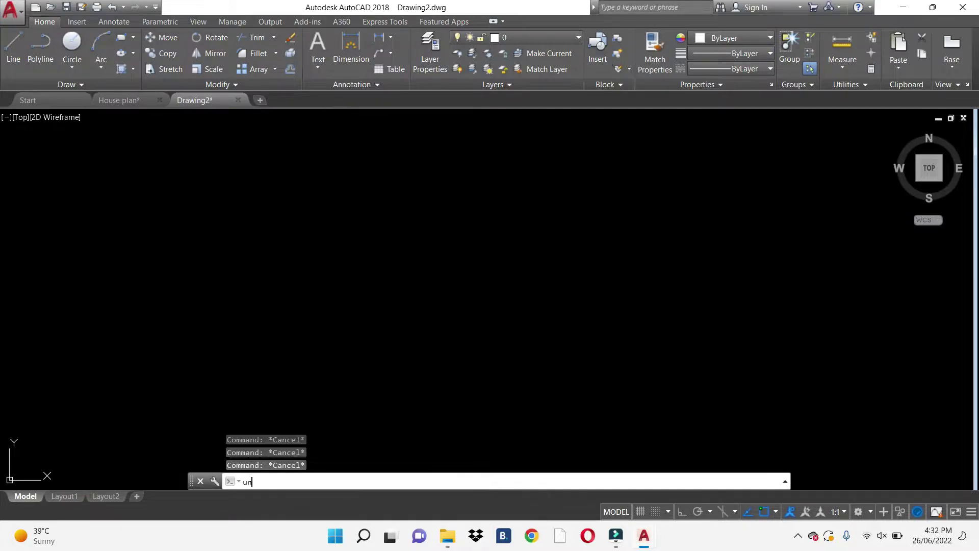
pyautogui.press('Return')
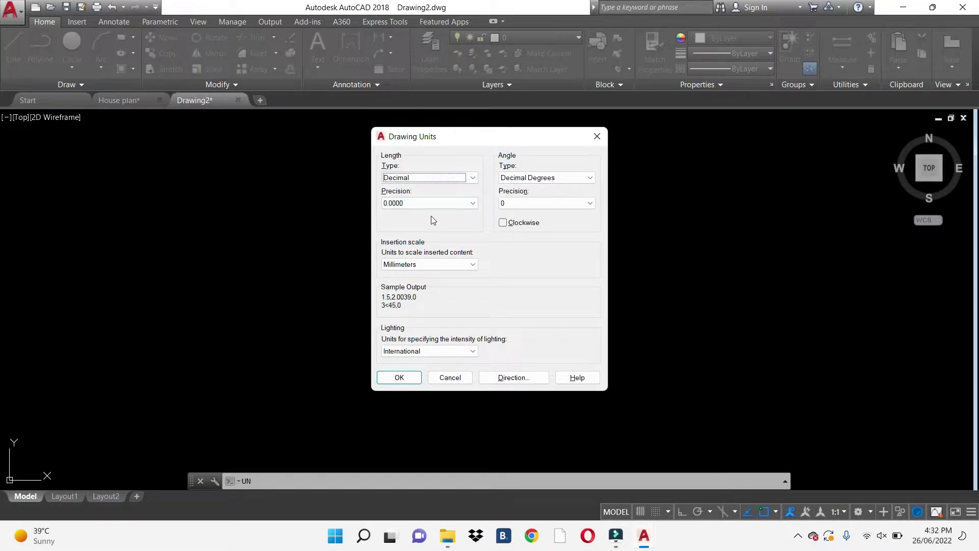
# - Set units to Decimal with 0.0 precision and Millimeters insertion scale
pyautogui.click(433, 179)
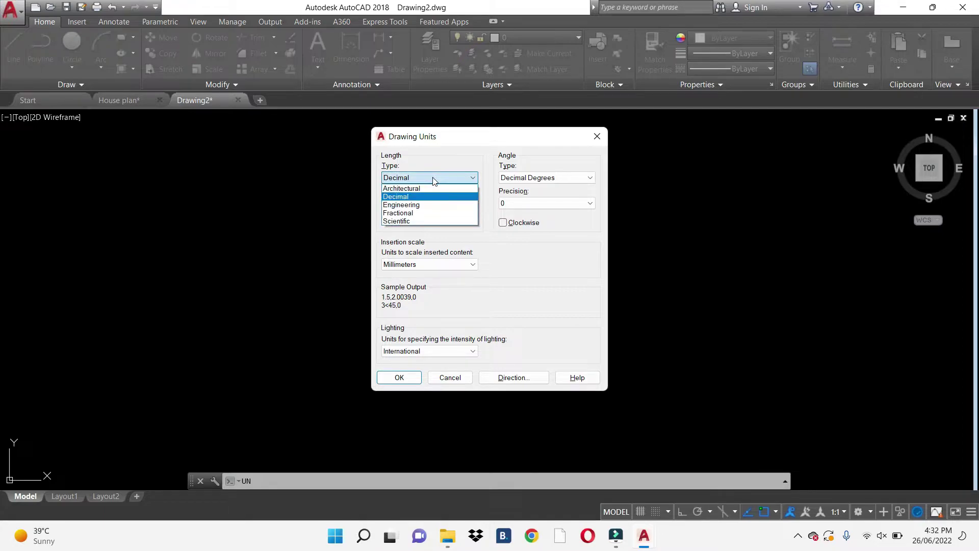
pyautogui.click(436, 178)
pyautogui.click(432, 203)
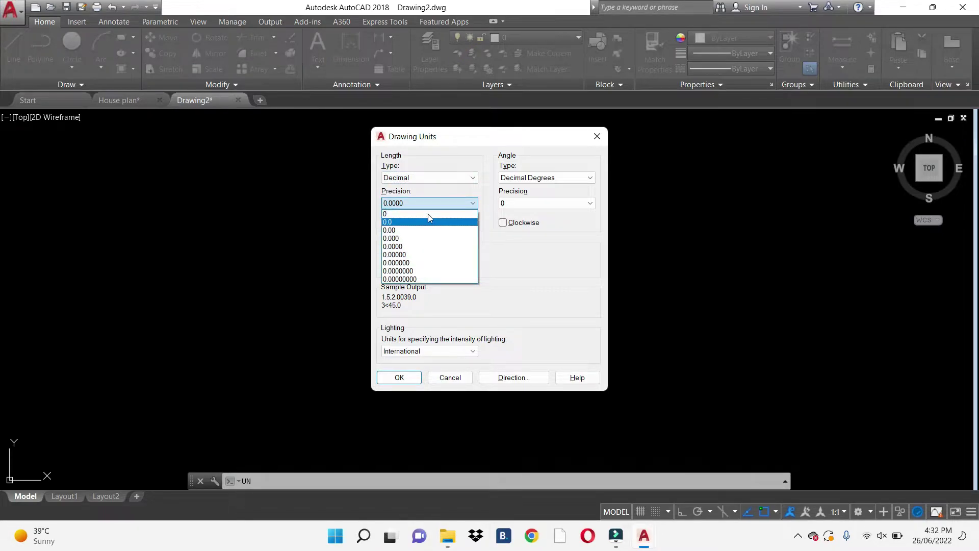
pyautogui.click(427, 221)
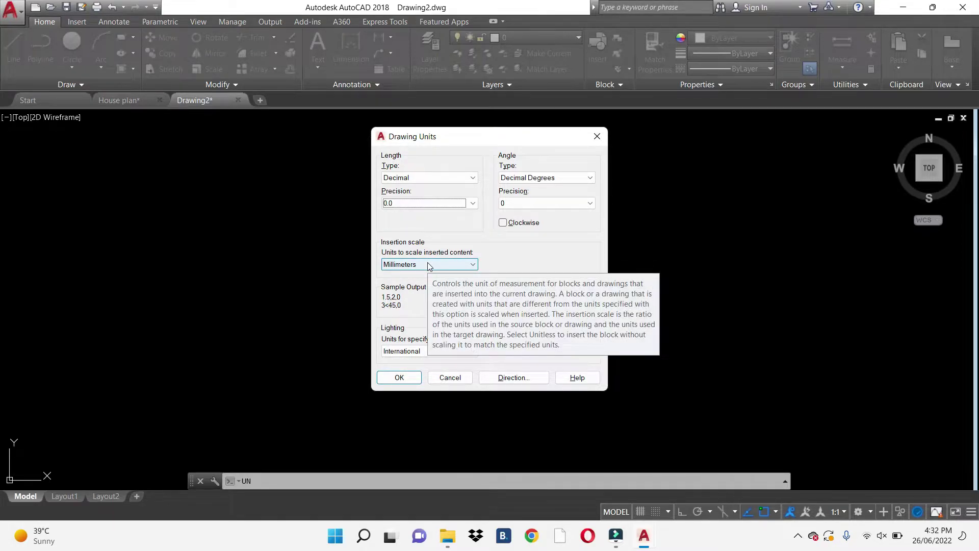
pyautogui.click(429, 265)
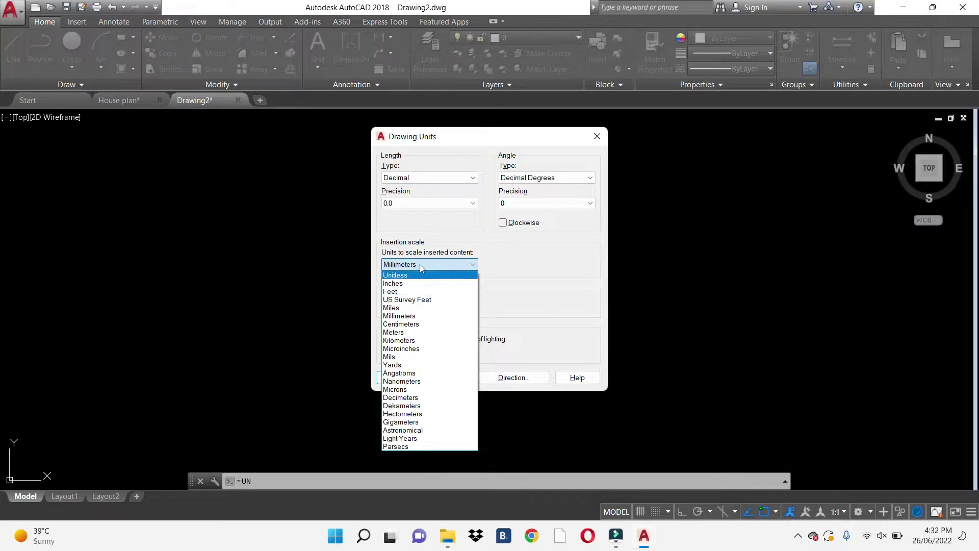
pyautogui.click(422, 264)
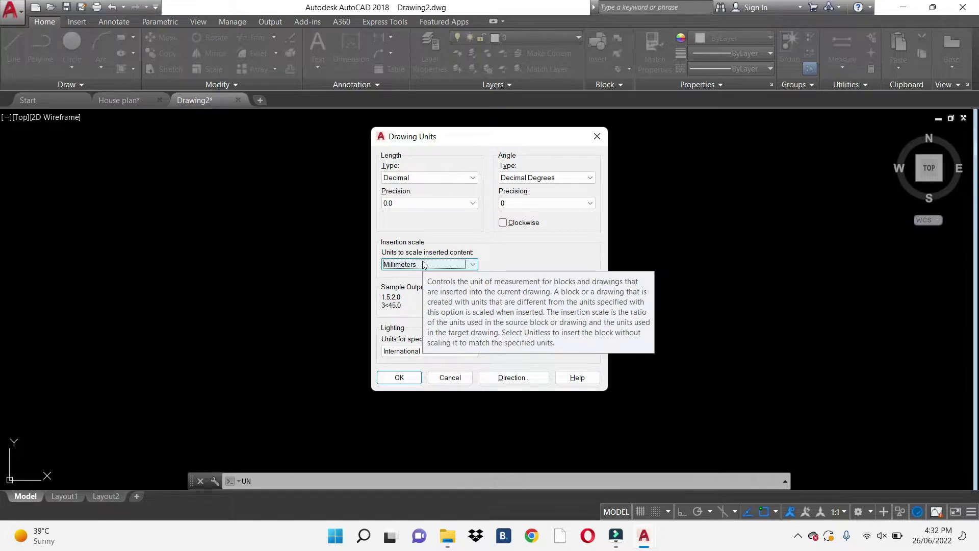
pyautogui.click(402, 381)
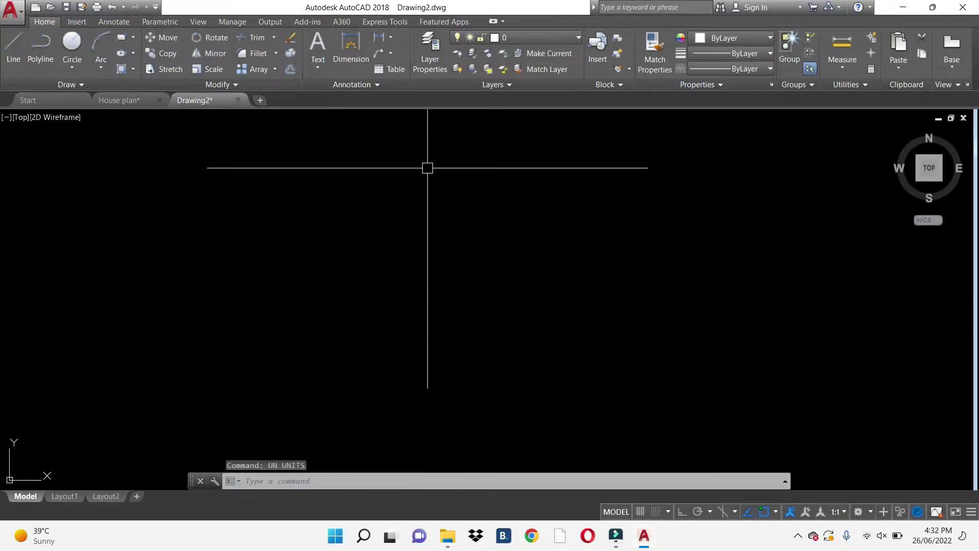
# - Draw a 10000 by 12000 rectangle as the house's outer outline
pyautogui.write('rec')
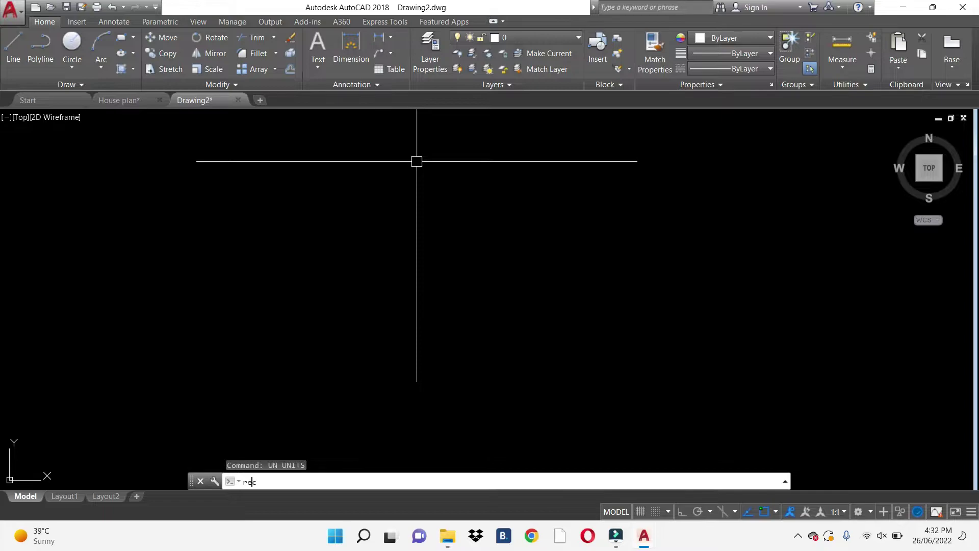
pyautogui.press('Return')
pyautogui.click(382, 161)
pyautogui.write('d')
pyautogui.press('Return')
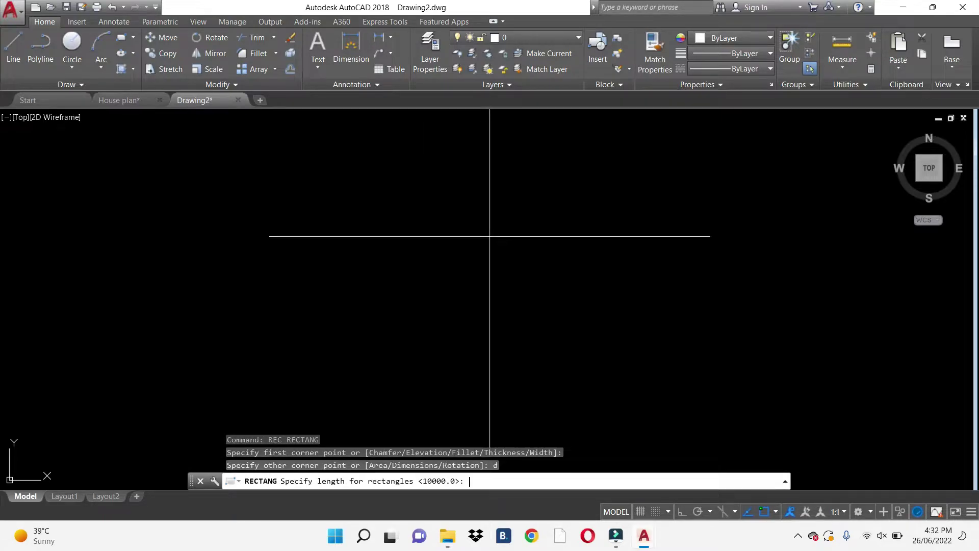
pyautogui.write('0000')
pyautogui.press('Return')
pyautogui.write('1')
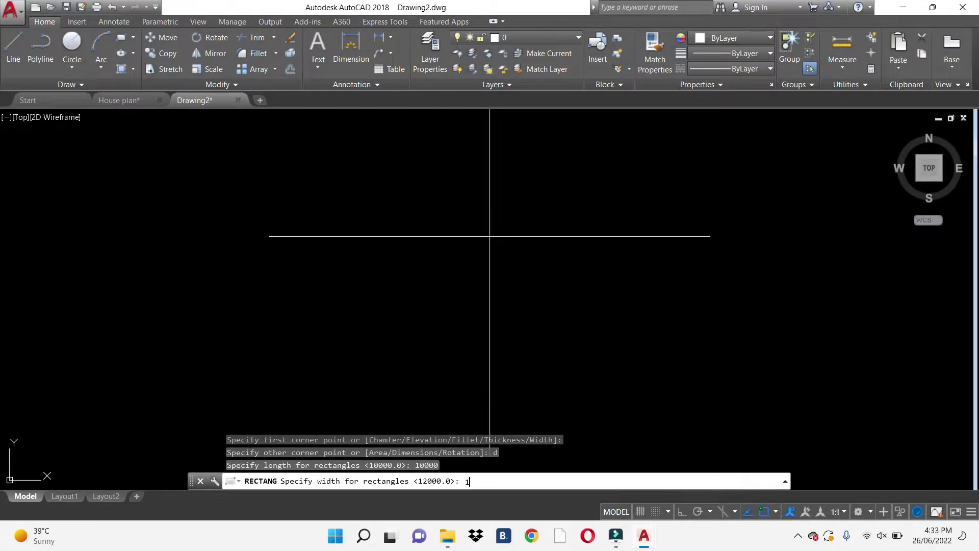
pyautogui.write('2000')
pyautogui.press('Return')
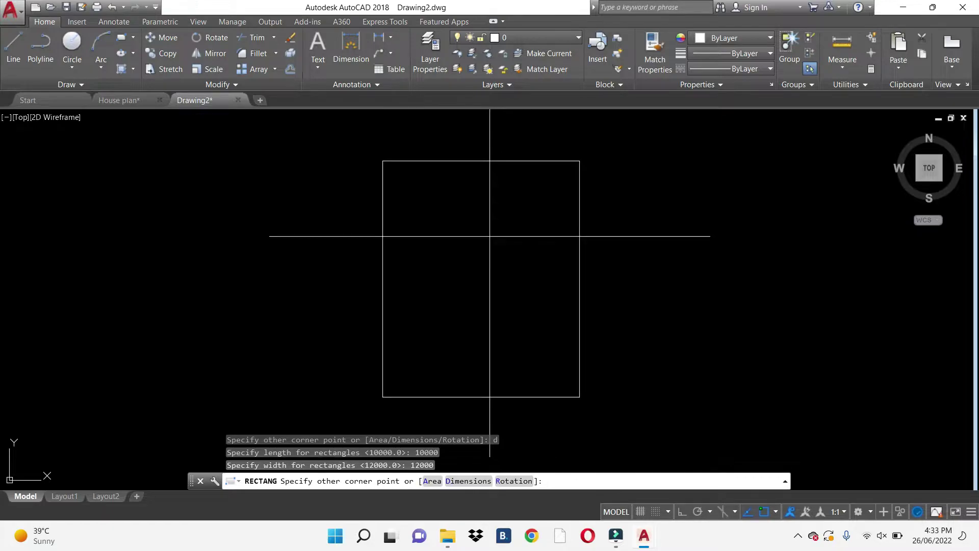
pyautogui.click(490, 236)
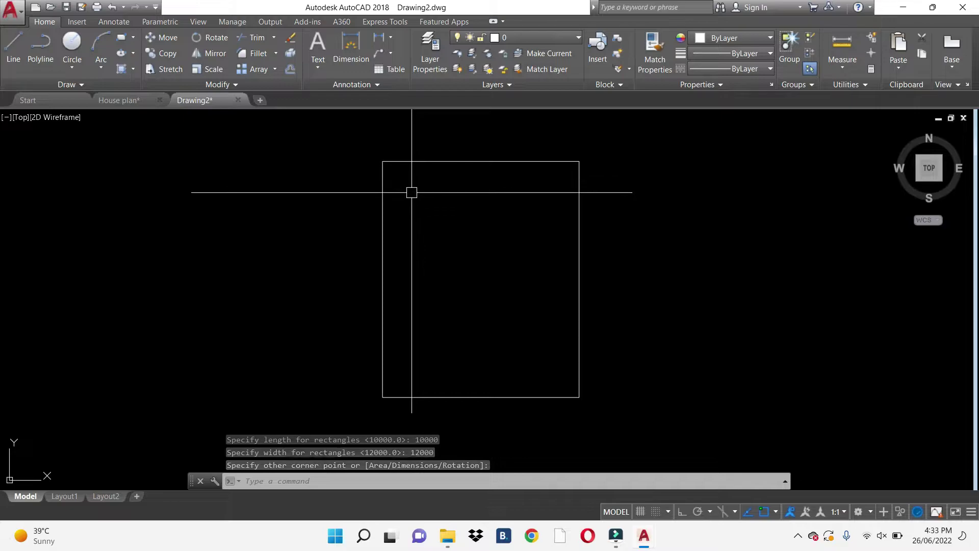
pyautogui.click(425, 161)
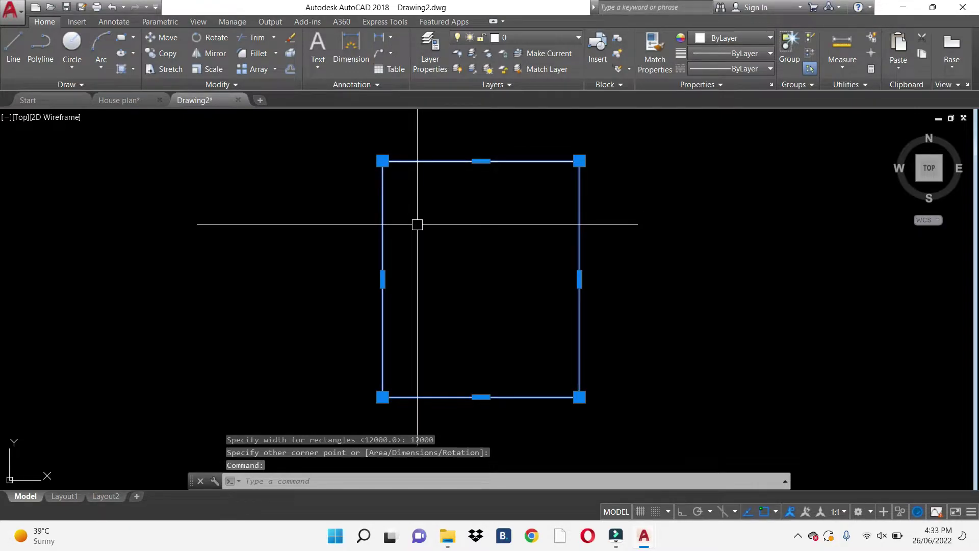
# - Offset the outer rectangle 800 inward to form the wall thickness
pyautogui.press('Escape')
pyautogui.write('o')
pyautogui.press('Return')
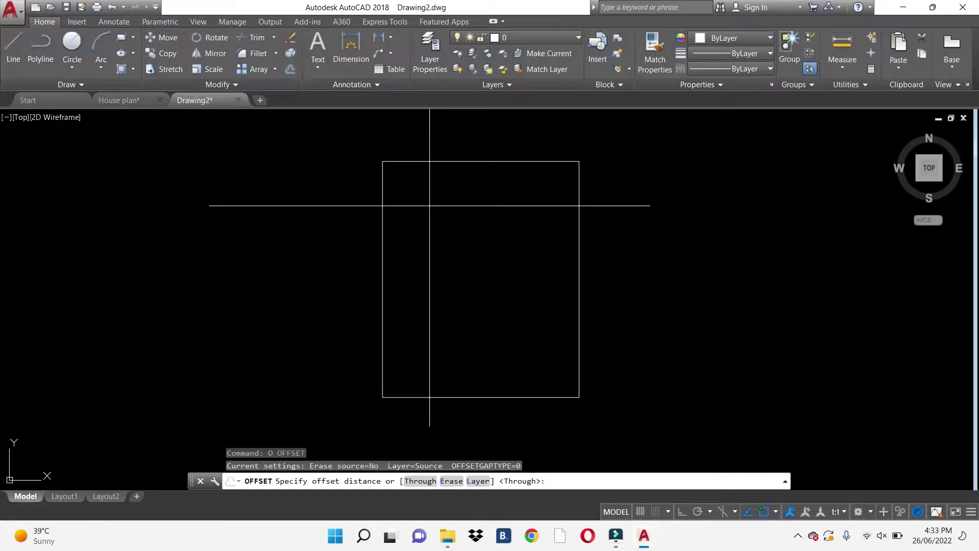
pyautogui.write('800')
pyautogui.press('Return')
pyautogui.click(427, 162)
pyautogui.click(443, 220)
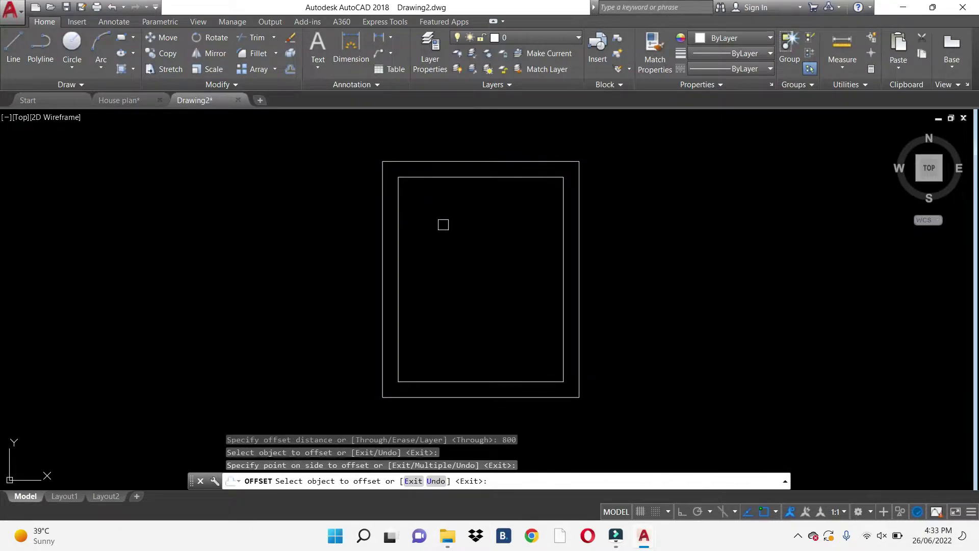
pyautogui.press('Escape')
pyautogui.press('Escape')
pyautogui.press('Escape')
pyautogui.press('Escape')
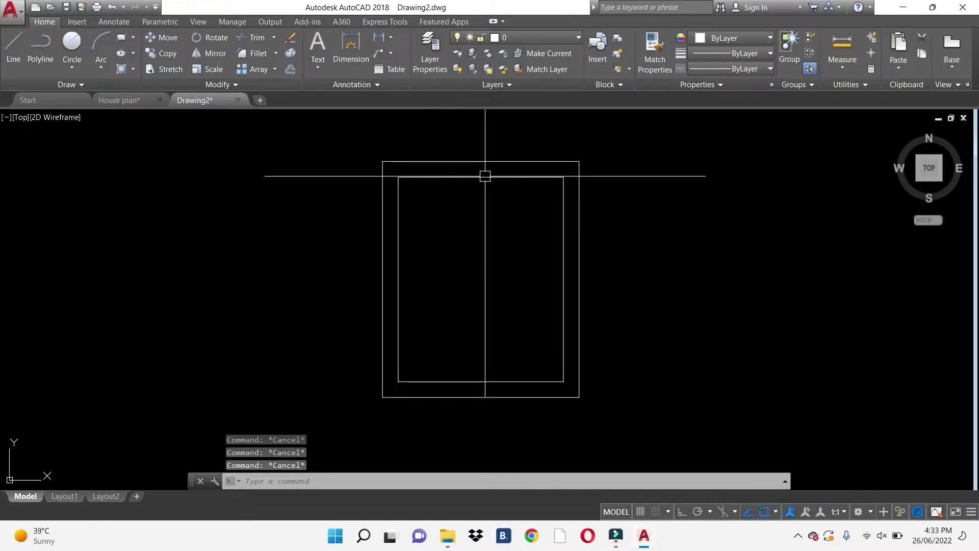
# - Explode the inner rectangle into separate lines
pyautogui.click(465, 178)
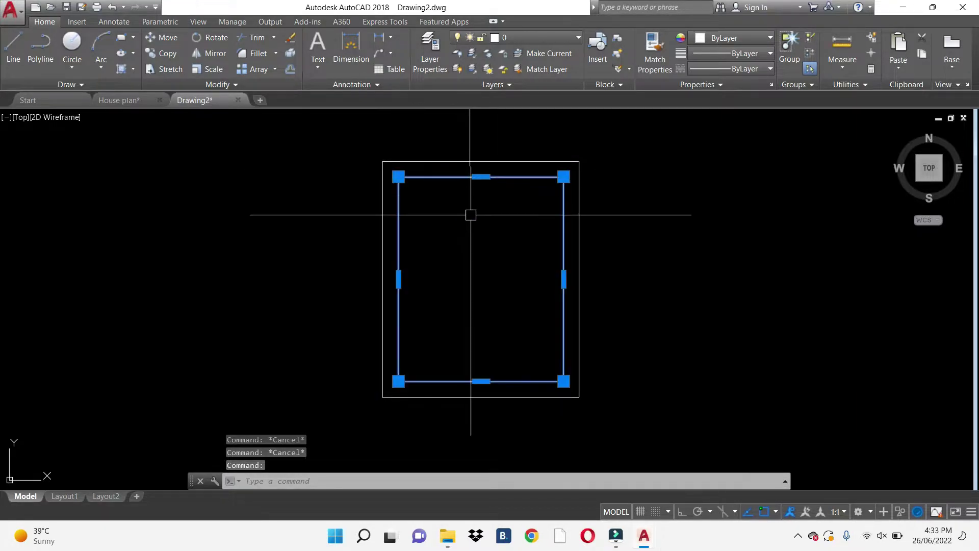
pyautogui.write('x')
pyautogui.press('Return')
pyautogui.moveTo(475, 236); pyautogui.dragTo(492, 256, button='middle')
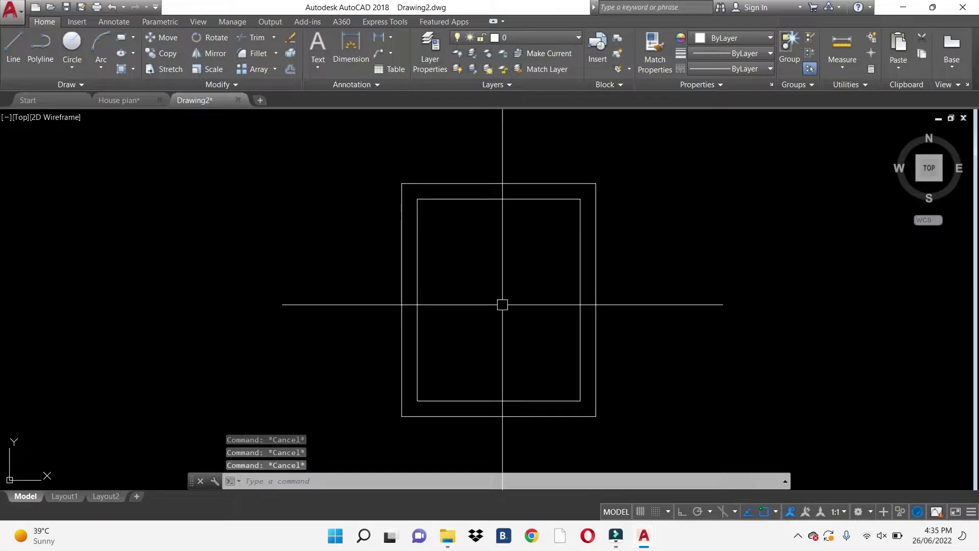
pyautogui.write('pl')
pyautogui.press('Return')
# - With Ortho on, draw the central vertical partition from the inner bottom wall to the top wall
pyautogui.click(417, 401)
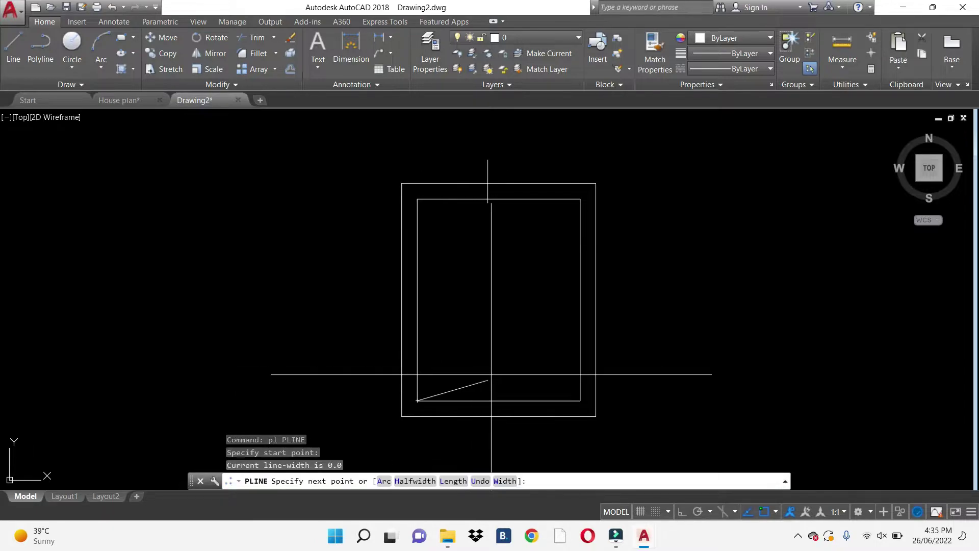
pyautogui.click(682, 512)
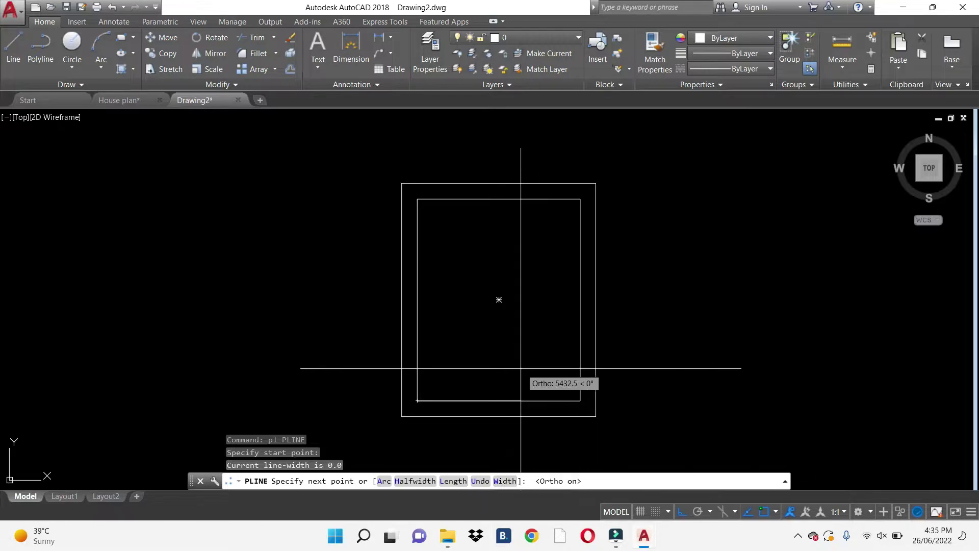
pyautogui.write('5000')
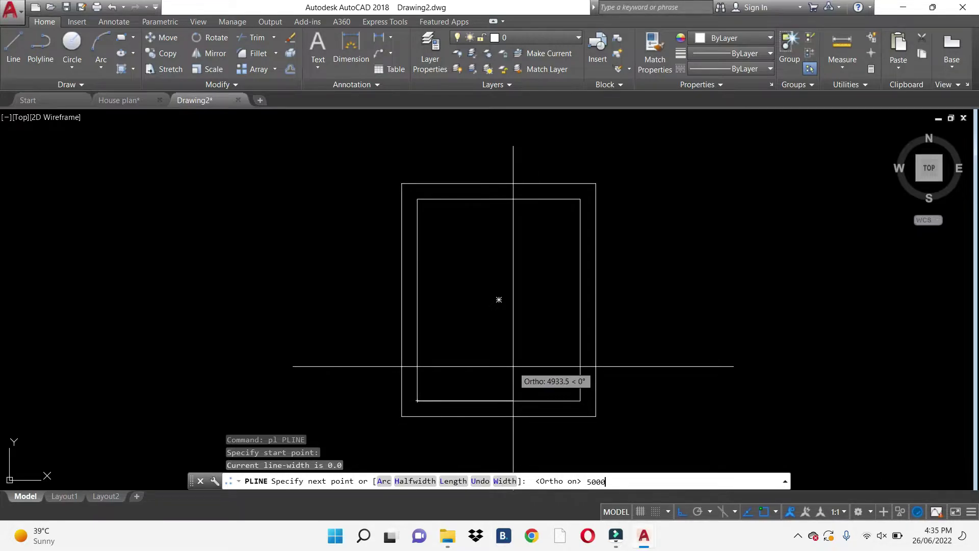
pyautogui.press('Return')
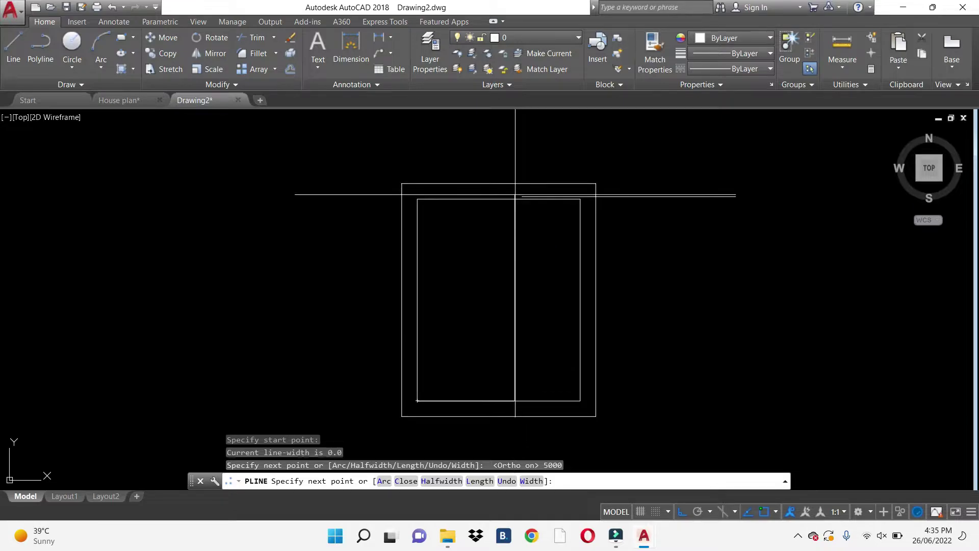
pyautogui.click(514, 199)
pyautogui.press('Escape')
# - Draw a partition rising 1500 from the bottom wall, then running left to the left wall
pyautogui.scroll(2, 511, 415)
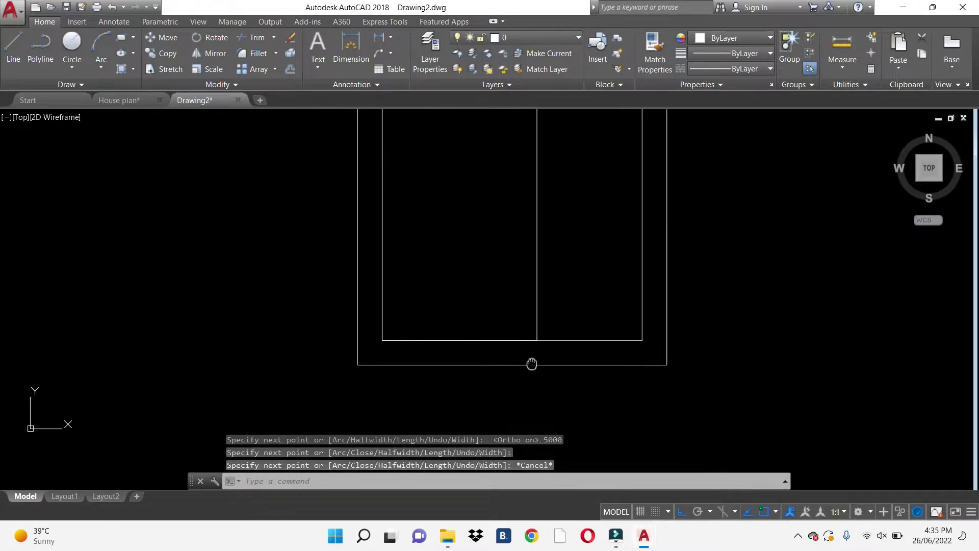
pyautogui.press('Return')
pyautogui.click(546, 334)
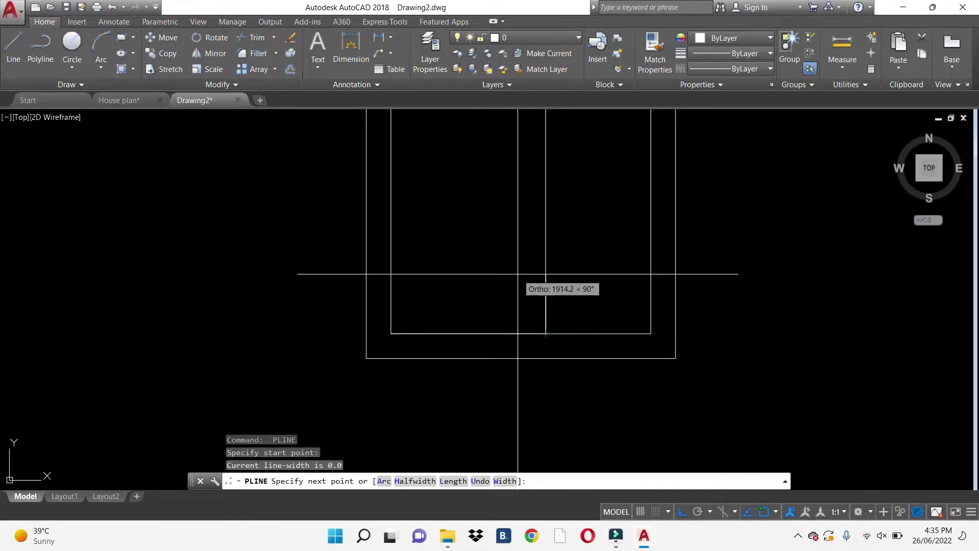
pyautogui.write('1500')
pyautogui.press('Return')
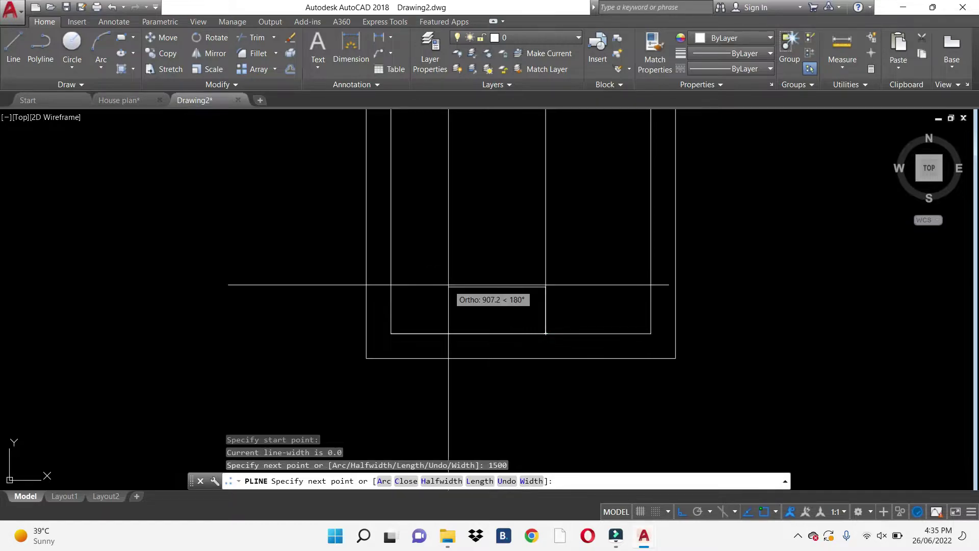
pyautogui.click(390, 284)
pyautogui.press('Escape')
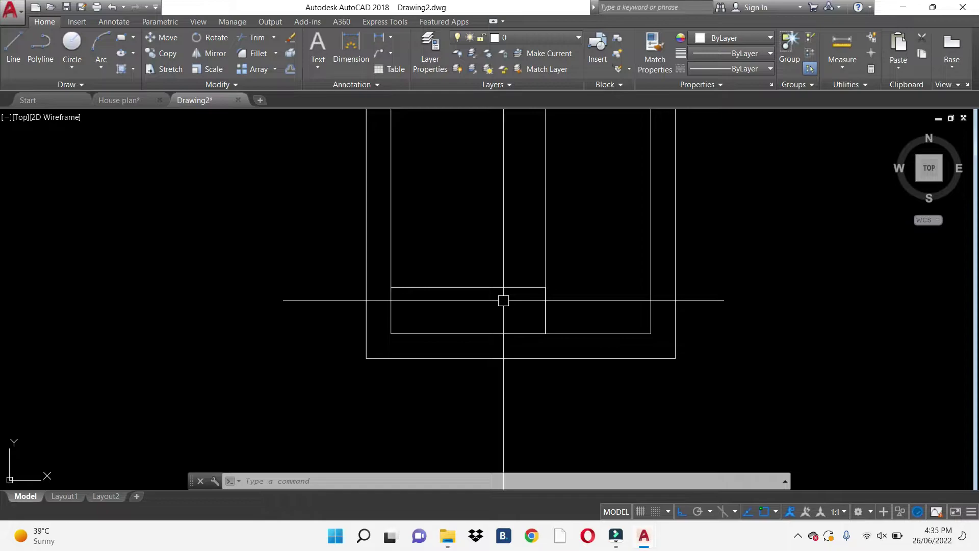
# - Draw a partition rising 4700 from that corner, then running left to the left wall
pyautogui.write('pl')
pyautogui.press('Return')
pyautogui.click(545, 287)
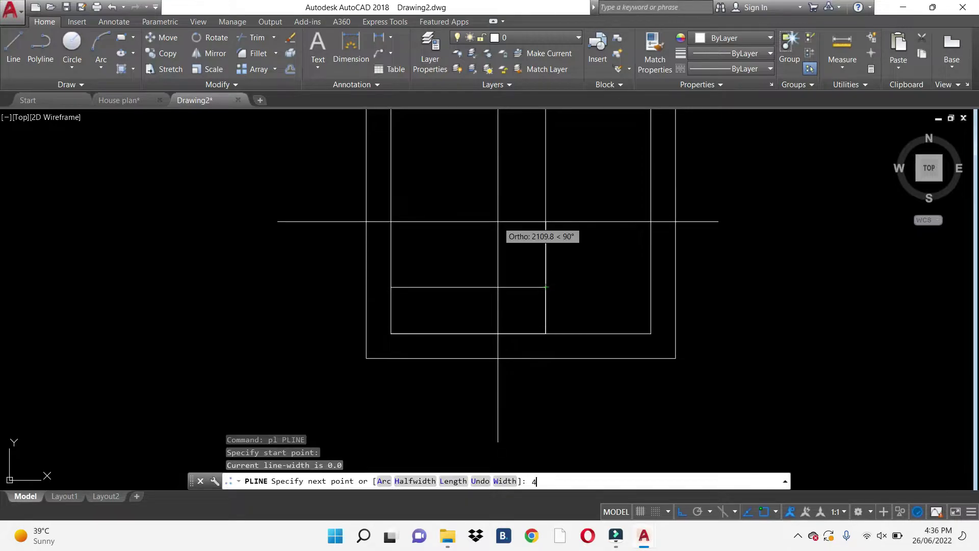
pyautogui.write('700')
pyautogui.press('Return')
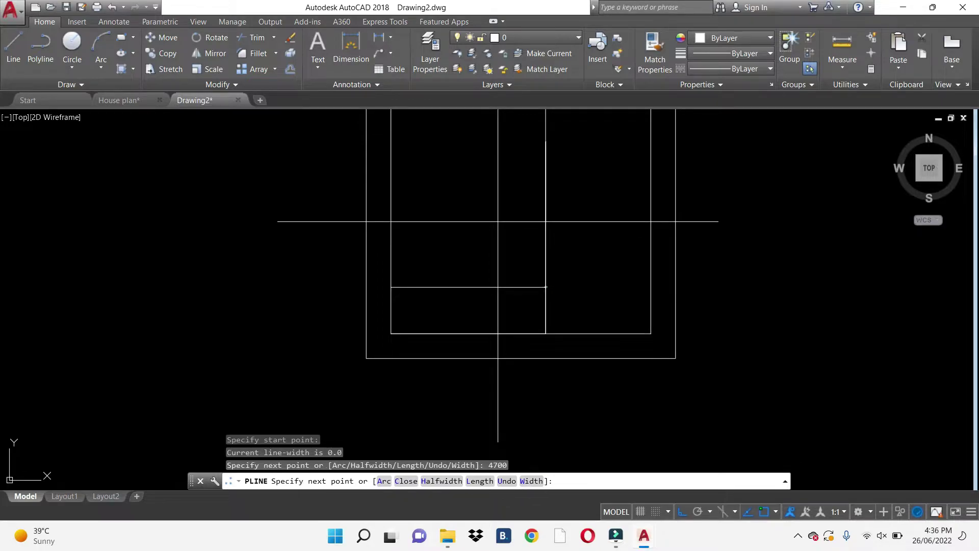
pyautogui.scroll(-2, 495, 221)
pyautogui.click(429, 172)
pyautogui.press('Escape')
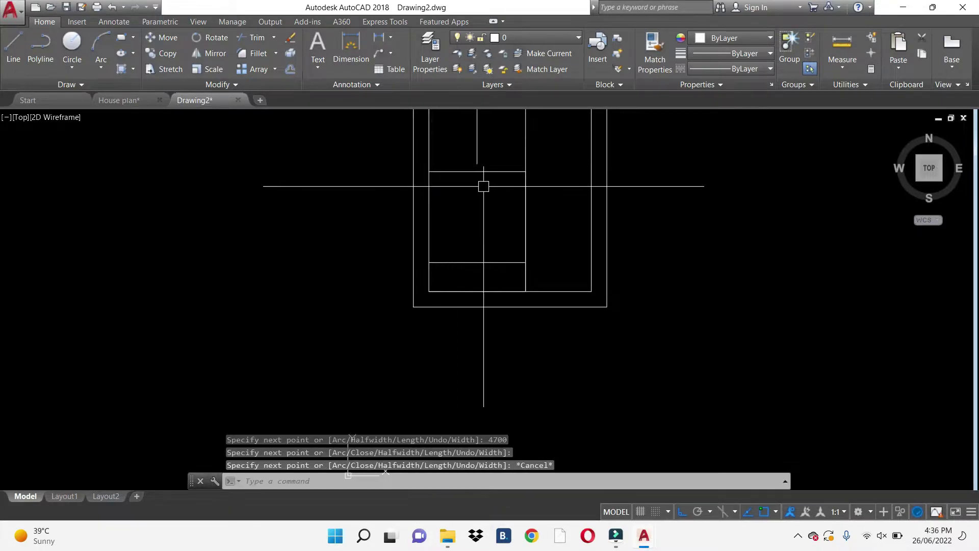
pyautogui.moveTo(483, 186); pyautogui.dragTo(493, 290, button='middle')
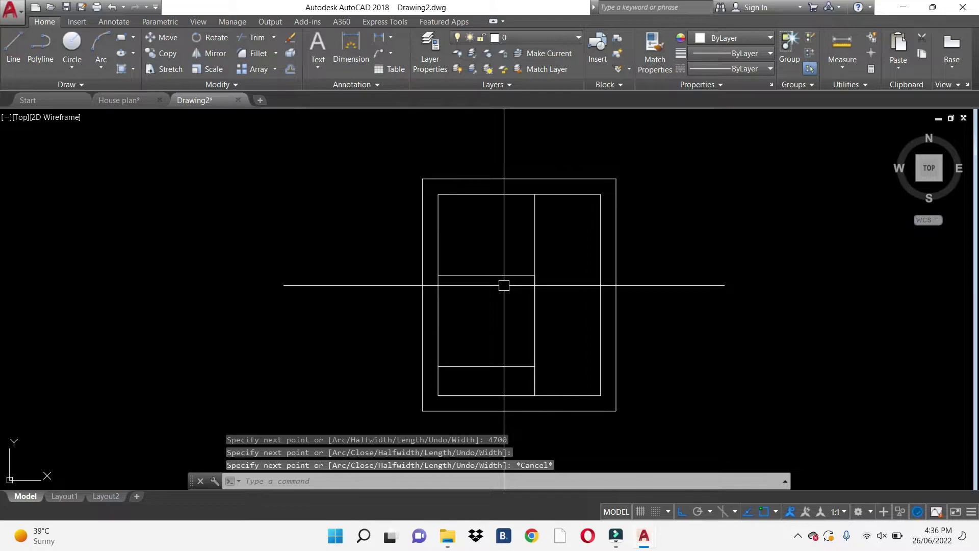
pyautogui.moveTo(583, 226); pyautogui.dragTo(535, 166, button='middle')
# - Draw right-side cross walls 2500 and 3700 down from the top-right corner to the central partition
pyautogui.press('Return')
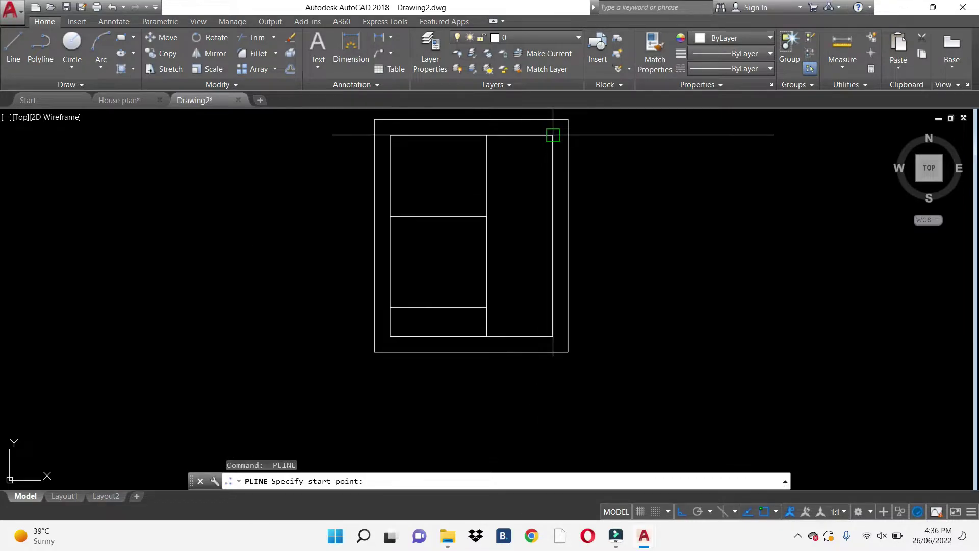
pyautogui.click(553, 135)
pyautogui.write('2500')
pyautogui.press('Return')
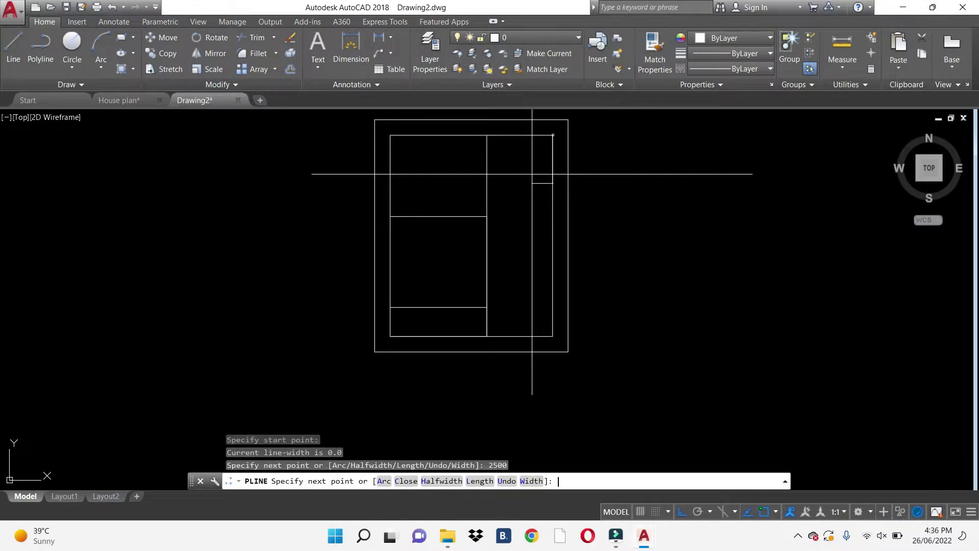
pyautogui.click(487, 183)
pyautogui.press('Escape')
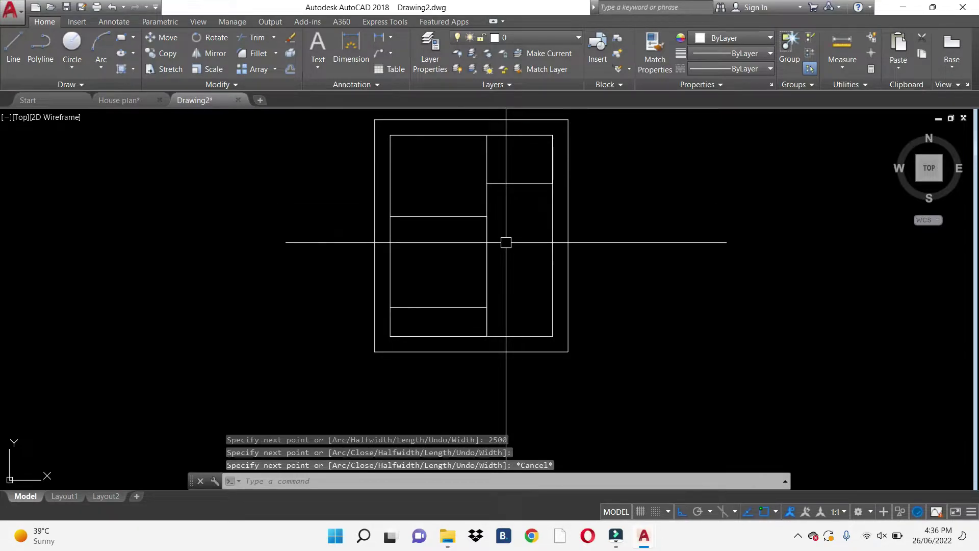
pyautogui.press('Return')
pyautogui.click(553, 183)
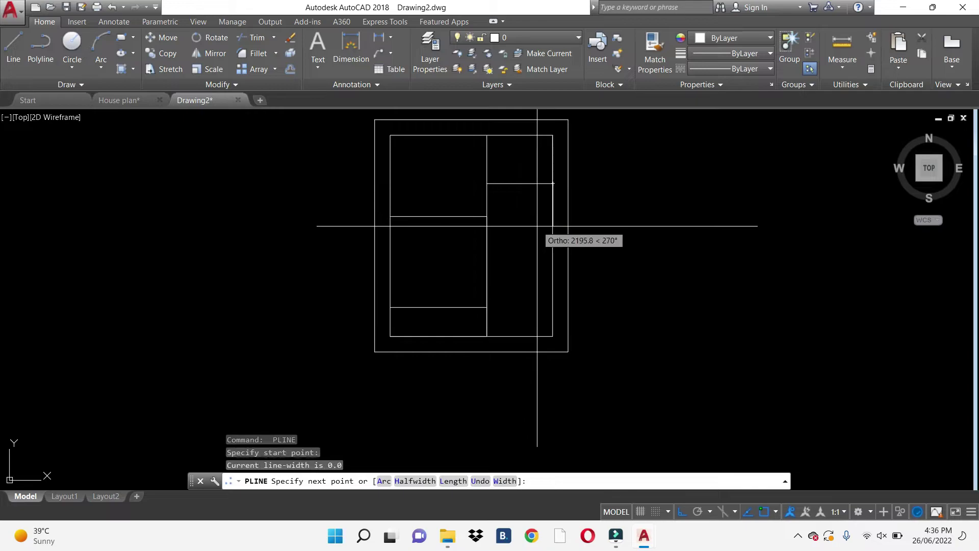
pyautogui.write('3700')
pyautogui.press('Return')
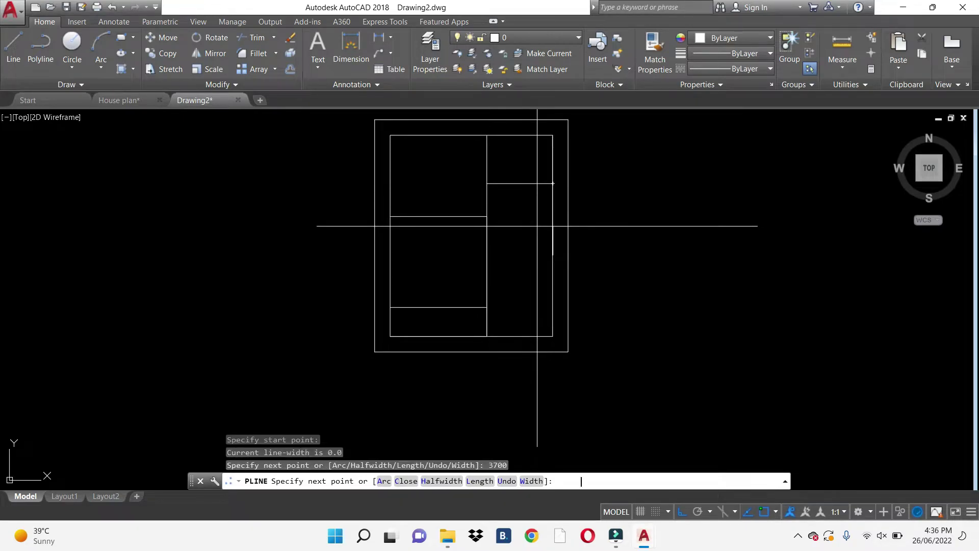
pyautogui.click(487, 255)
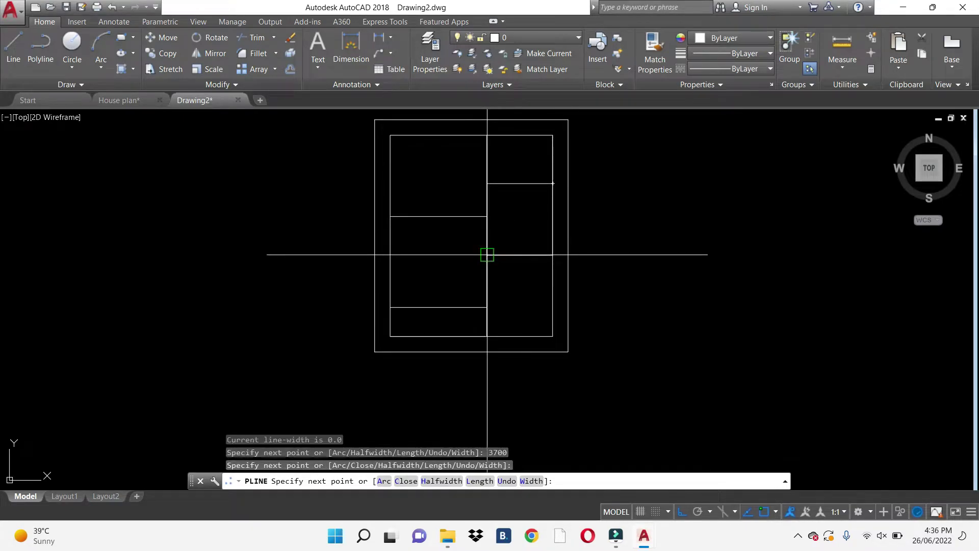
pyautogui.press('Escape')
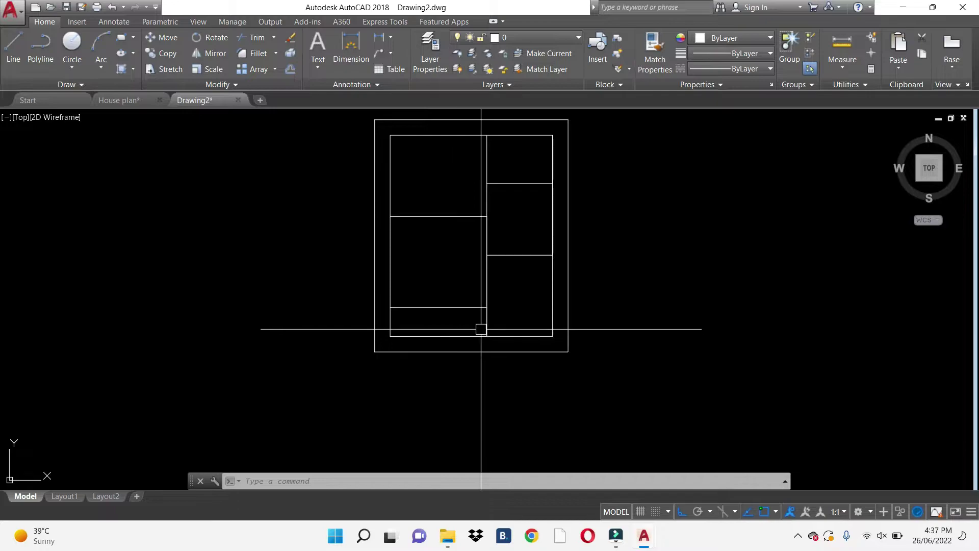
# - Explode all the room polylines into individual lines
pyautogui.hotkey('ctrl', 'a')
pyautogui.write('x')
pyautogui.press('Return')
pyautogui.press('Escape')
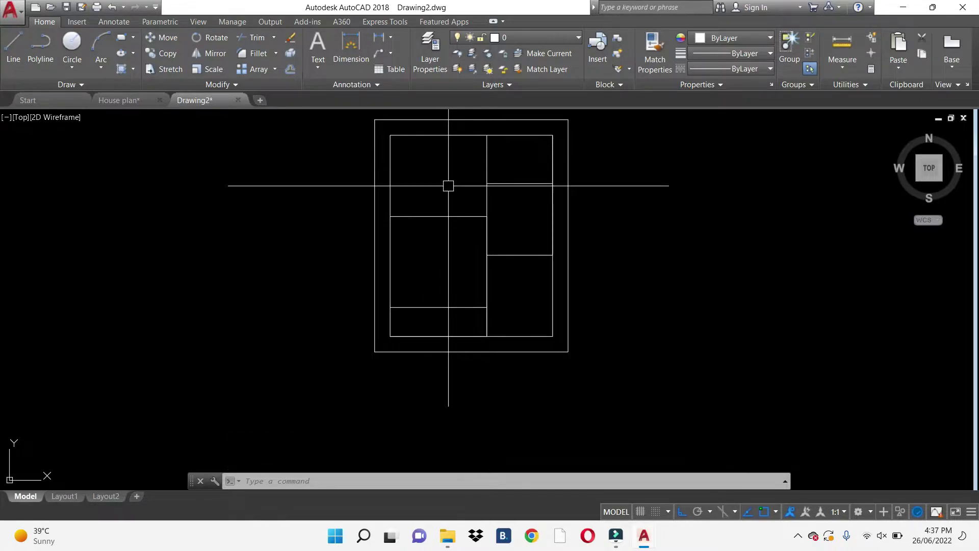
# - Offset the inner bottom and right wall lines 200 inward
pyautogui.write('o')
pyautogui.press('Return')
pyautogui.write('200')
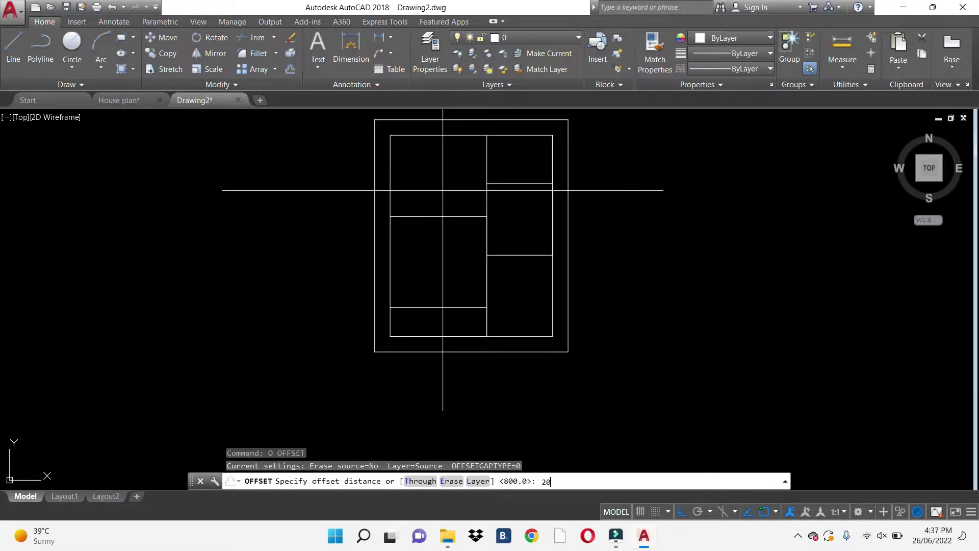
pyautogui.press('Return')
pyautogui.scroll(2, 511, 330)
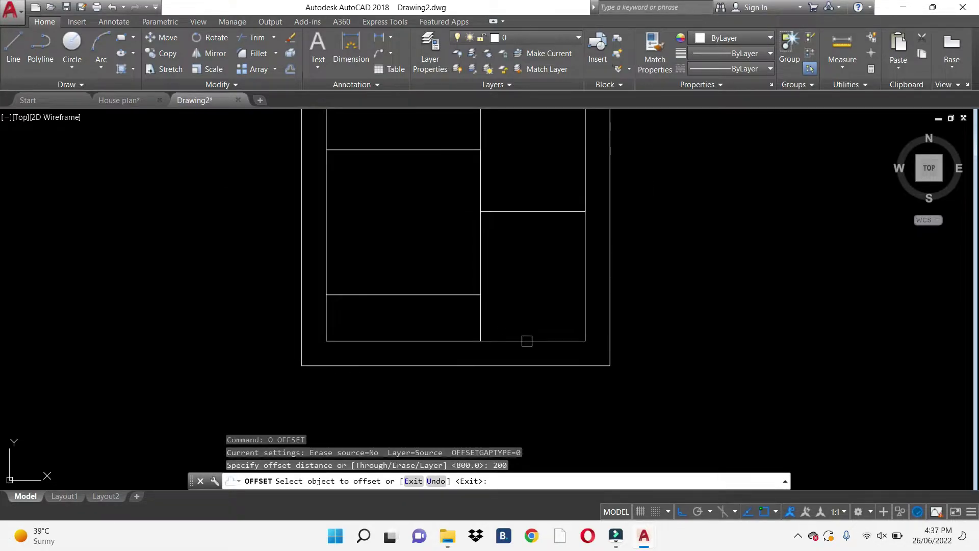
pyautogui.click(525, 341)
pyautogui.scroll(2, 526, 319)
pyautogui.click(526, 319)
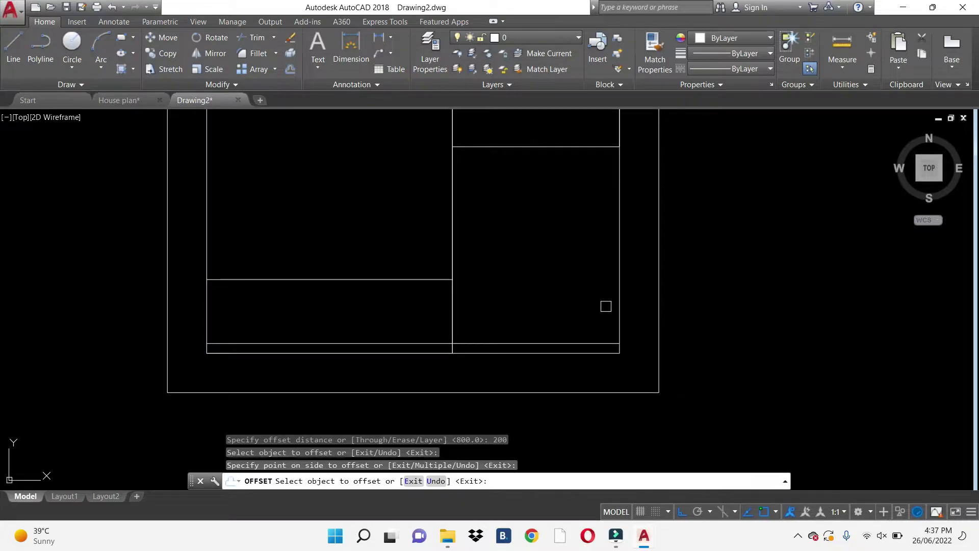
pyautogui.click(619, 306)
pyautogui.click(534, 248)
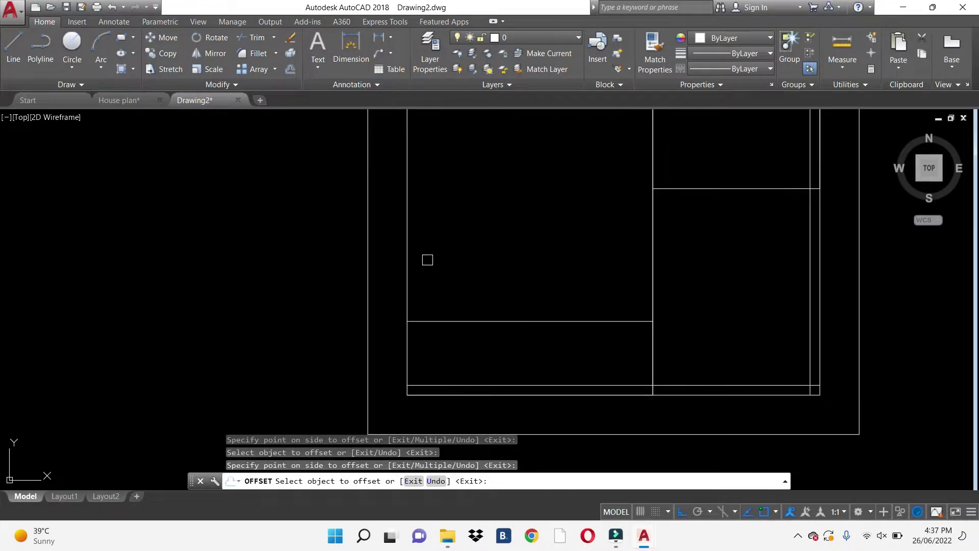
# - Offset the inner top wall and the central partition lines by 200 as well
pyautogui.scroll(-3, 448, 286)
pyautogui.scroll(2, 448, 286)
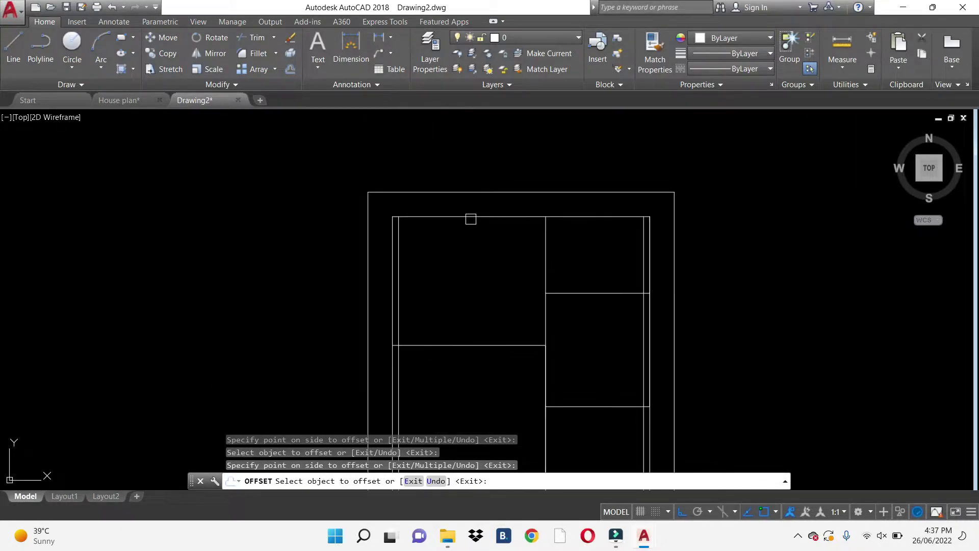
pyautogui.click(470, 216)
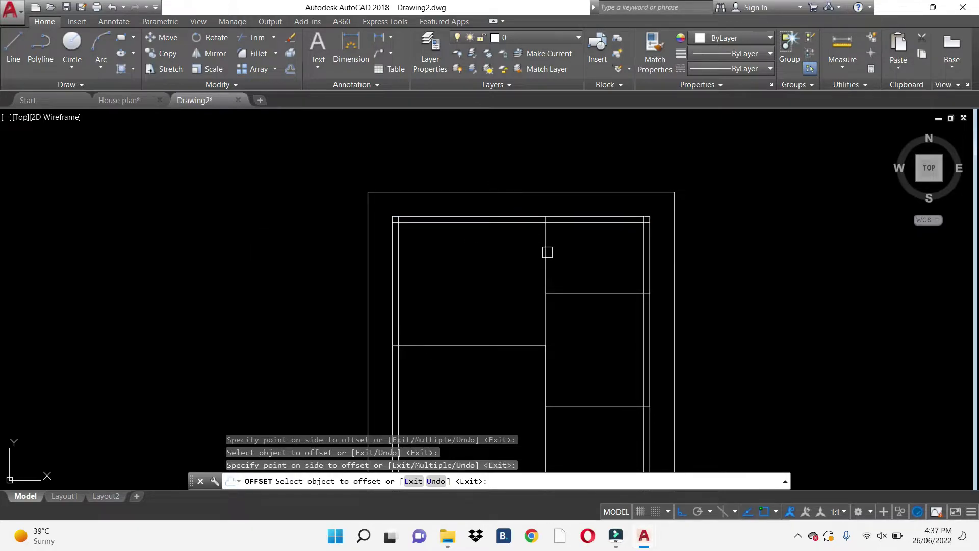
pyautogui.click(545, 255)
pyautogui.click(510, 244)
pyautogui.press('Return')
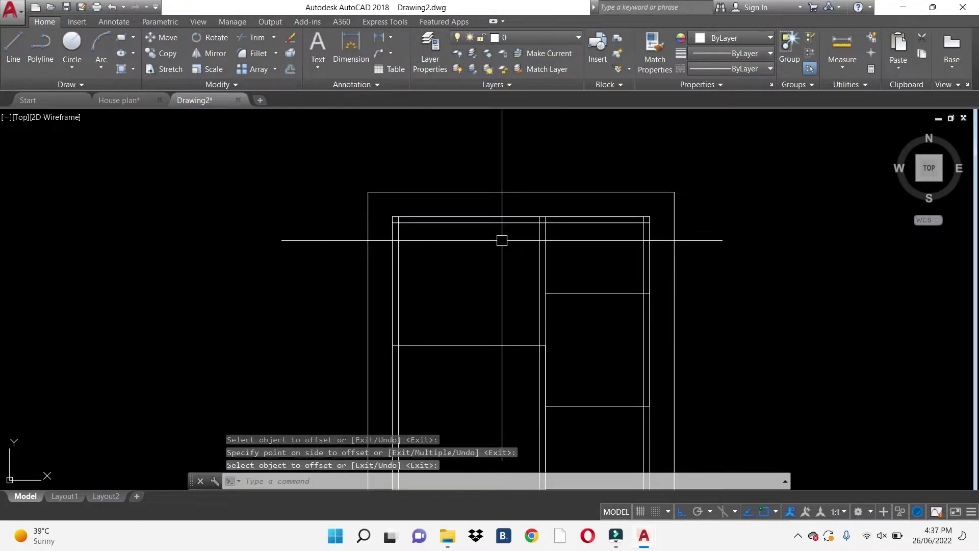
pyautogui.press('Return')
pyautogui.write('150')
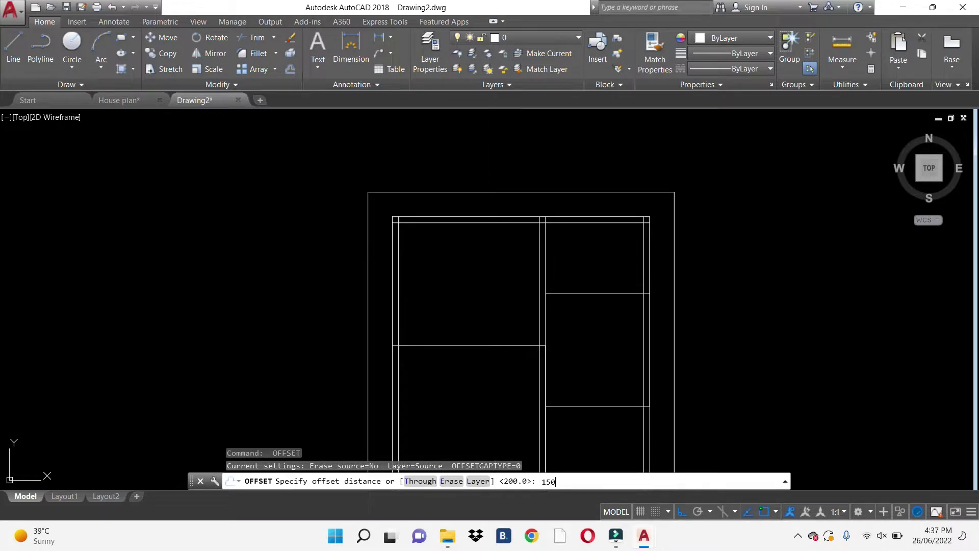
# - Double the upper-left and two right-column cross walls with offset copies just below them
pyautogui.press('Return')
pyautogui.scroll(-2, 495, 250)
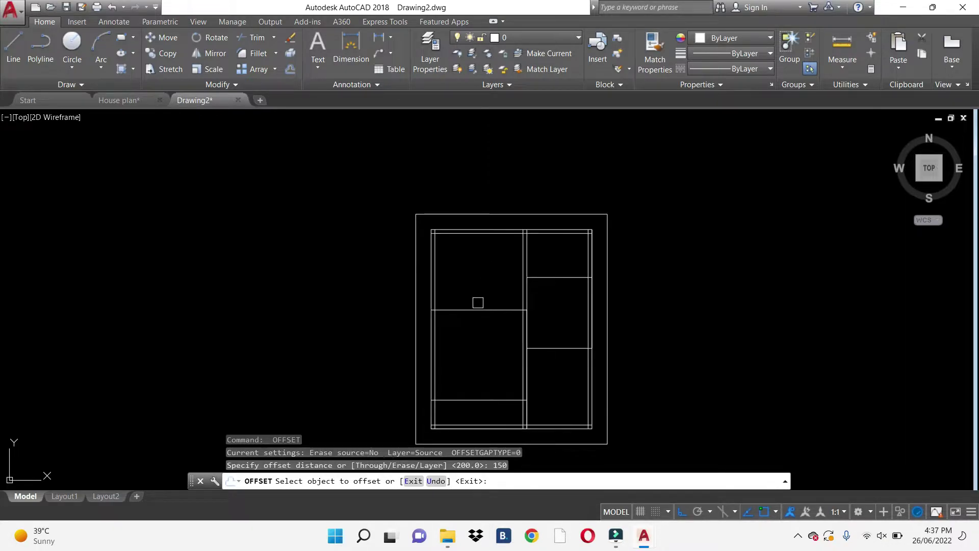
pyautogui.click(477, 309)
pyautogui.click(477, 332)
pyautogui.scroll(2, 546, 285)
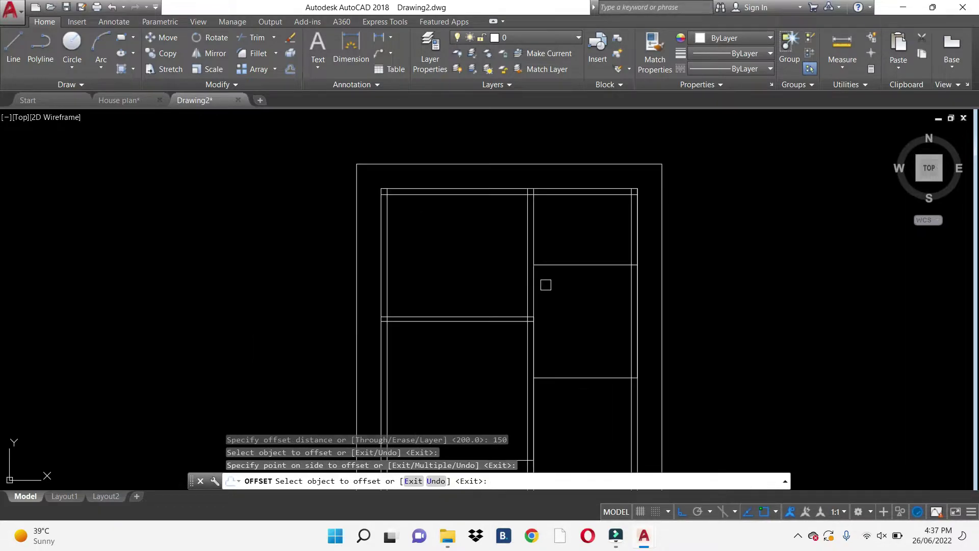
pyautogui.click(558, 265)
pyautogui.click(558, 289)
pyautogui.moveTo(562, 380); pyautogui.dragTo(547, 235, button='middle')
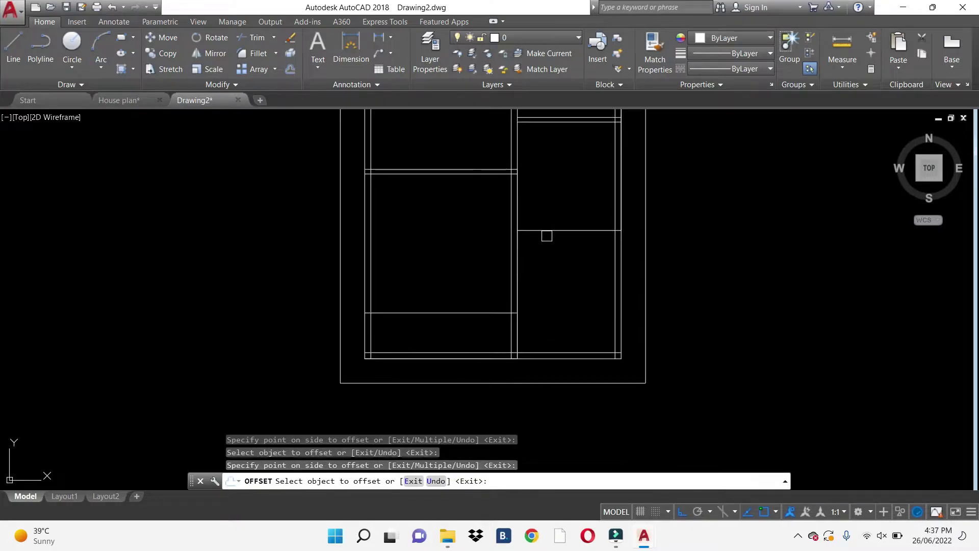
pyautogui.click(551, 232)
pyautogui.click(555, 276)
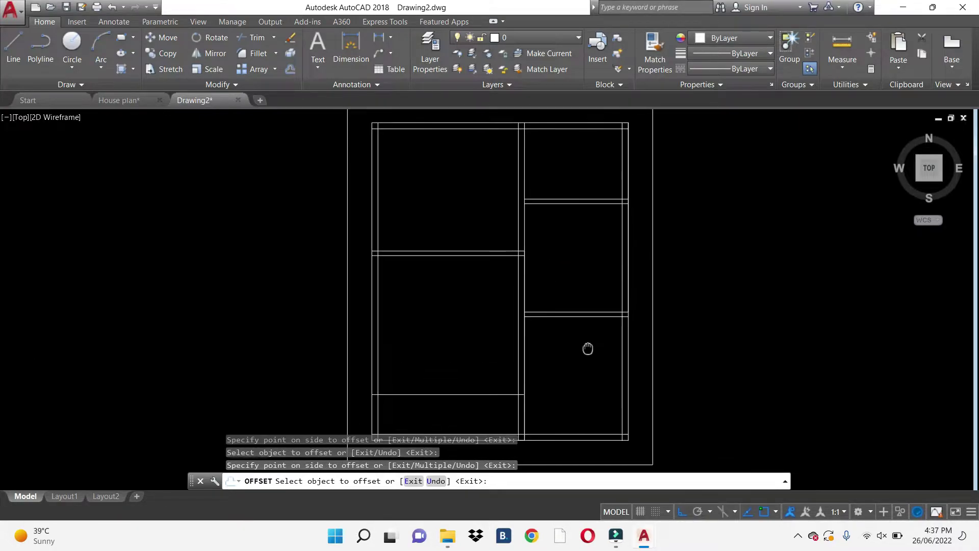
pyautogui.press('Escape')
# - Offset the lower-left cross wall by 200 to double it
pyautogui.moveTo(481, 398); pyautogui.dragTo(520, 270, button='middle')
pyautogui.scroll(2, 520, 270)
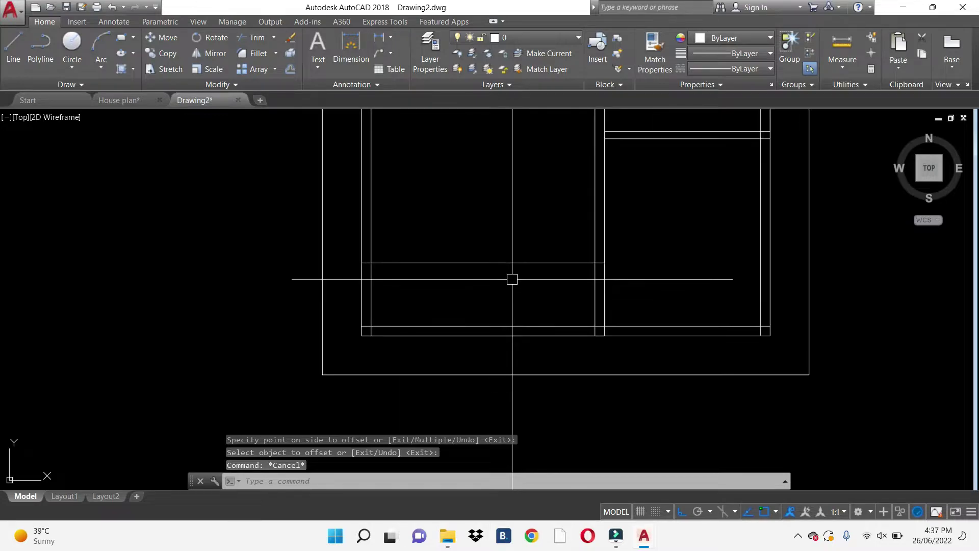
pyautogui.write('o')
pyautogui.press('Return')
pyautogui.write('2')
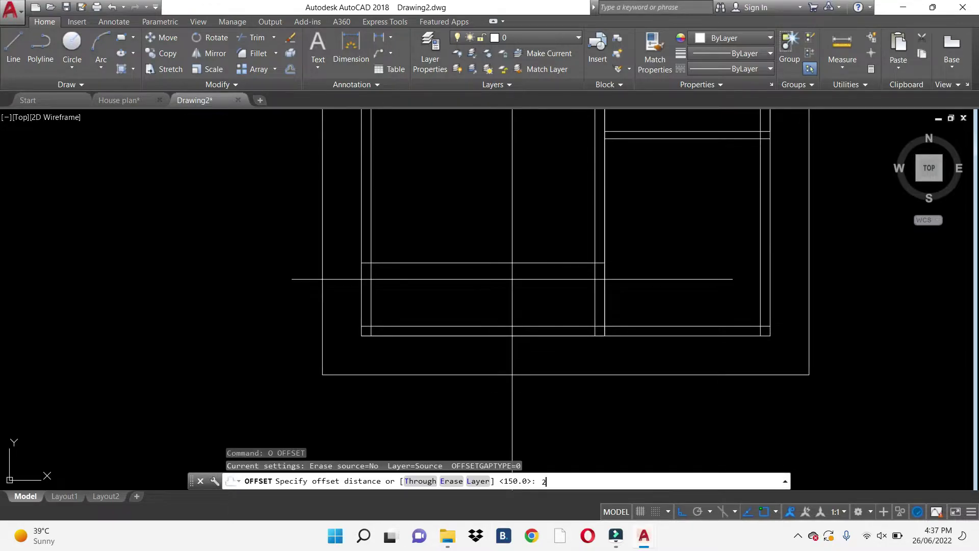
pyautogui.write('00')
pyautogui.press('Return')
pyautogui.click(503, 264)
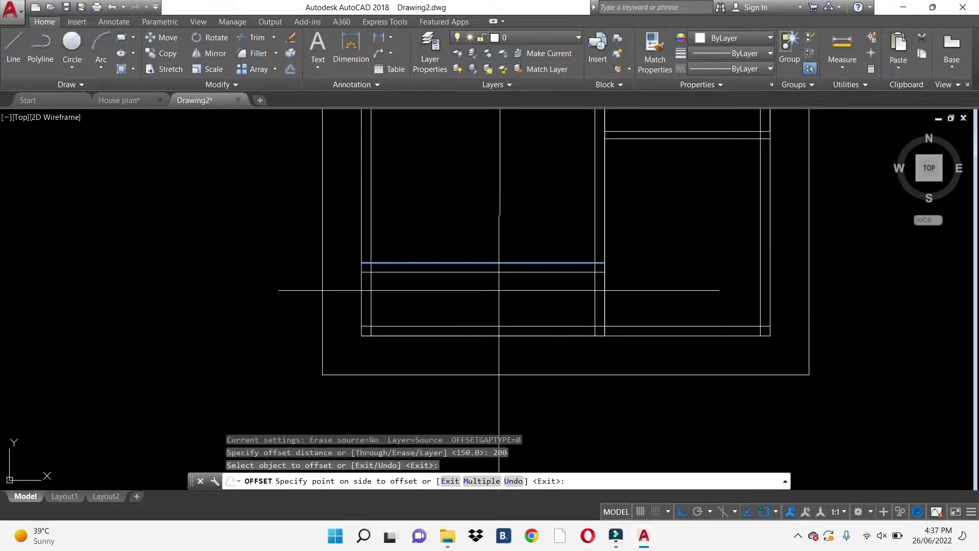
pyautogui.click(498, 284)
pyautogui.press('Escape')
pyautogui.press('Escape')
pyautogui.press('Escape')
# - Zoom and pan toward the upper-left corner of the plan
pyautogui.scroll(-2, 527, 272)
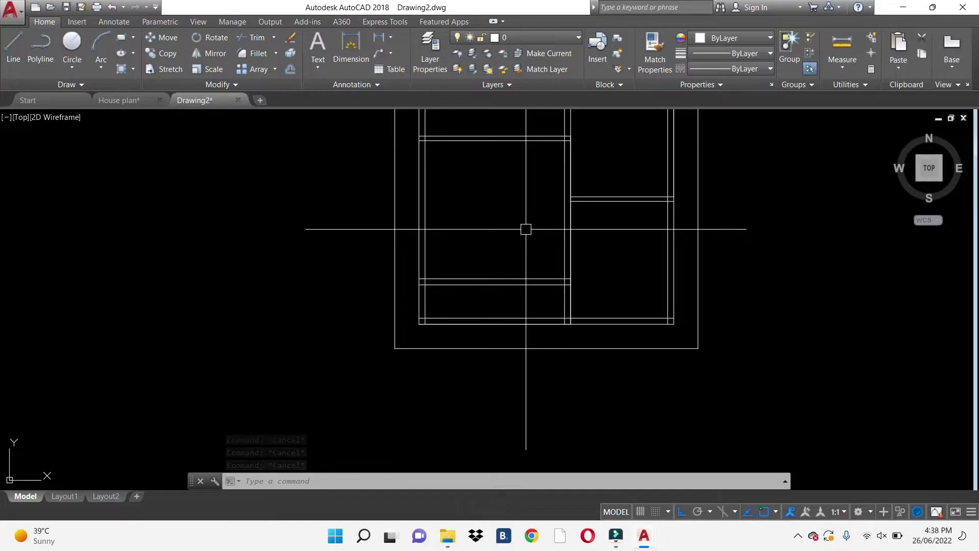
pyautogui.scroll(-1, 494, 253)
pyautogui.scroll(-1, 478, 271)
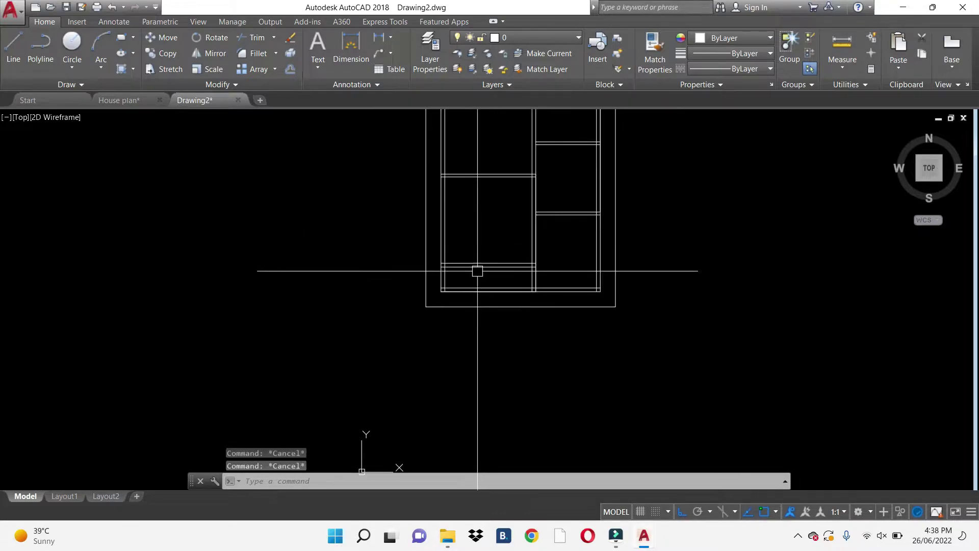
pyautogui.scroll(3, 383, 321)
pyautogui.scroll(-2, 470, 289)
pyautogui.moveTo(470, 288)
pyautogui.mouseDown(button='middle')
pyautogui.moveTo(522, 327)
pyautogui.moveTo(512, 370)
pyautogui.mouseUp(button='middle')
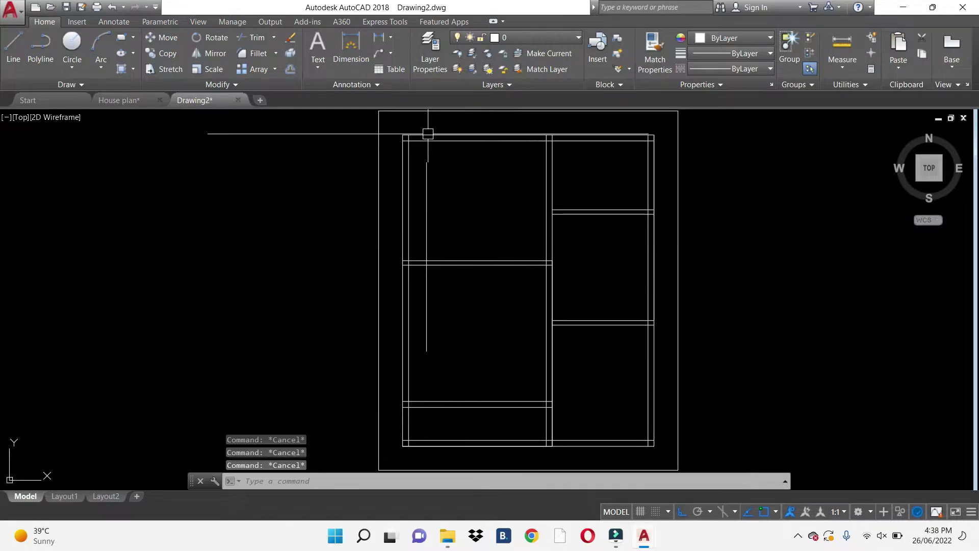
pyautogui.scroll(2, 418, 131)
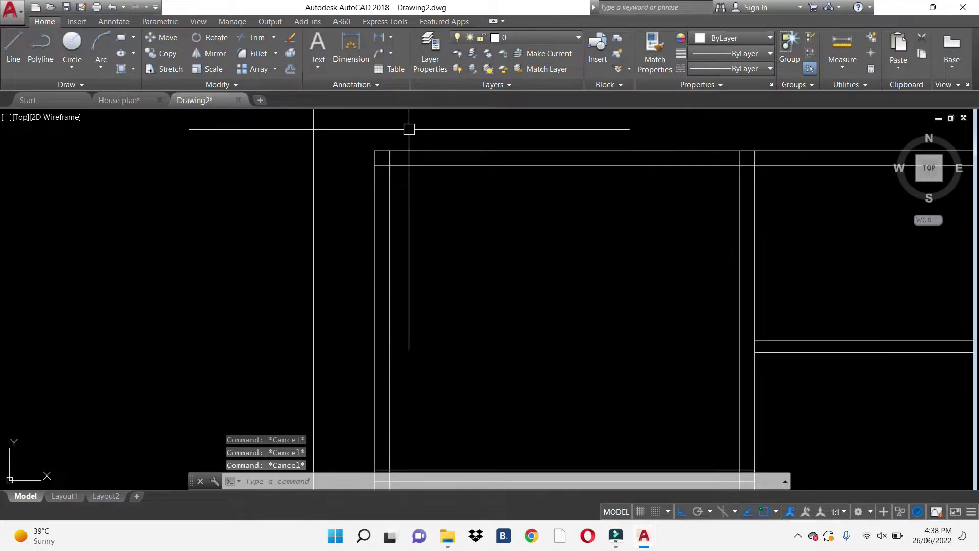
# - Start TRIM with every line as a cutting edge, abandoning the initial four-edge selection
pyautogui.click(393, 176)
pyautogui.scroll(1, 357, 153)
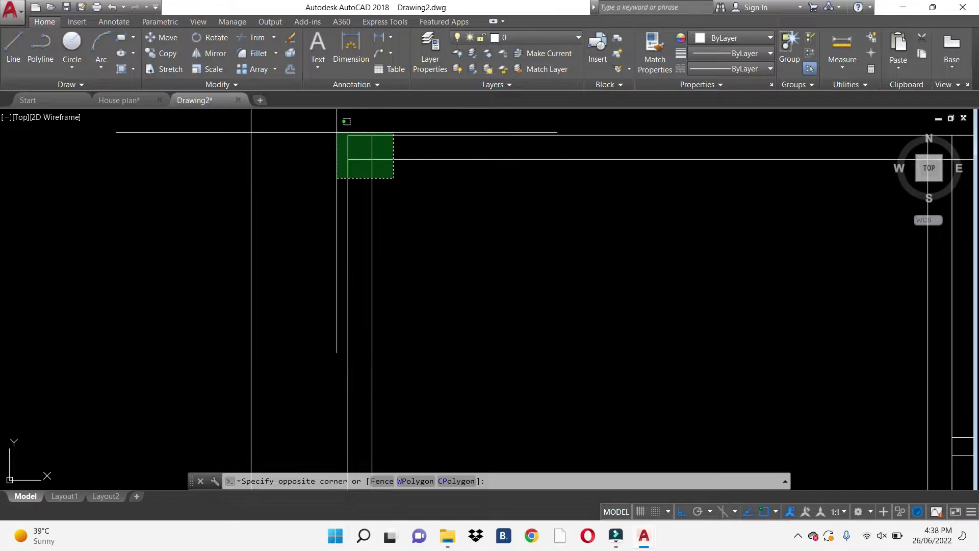
pyautogui.click(329, 145)
pyautogui.write('tr')
pyautogui.press('Return')
pyautogui.scroll(1, 365, 154)
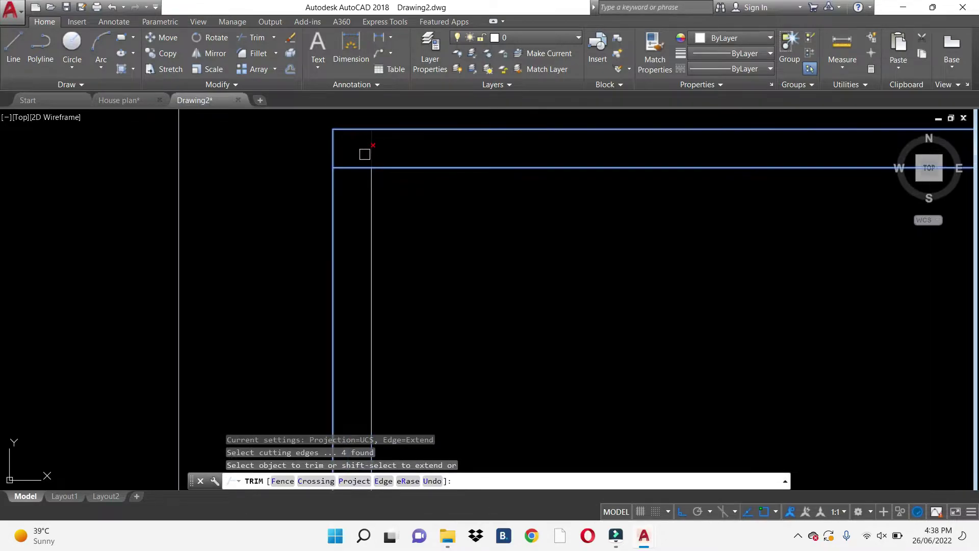
pyautogui.scroll(-4, 309, 186)
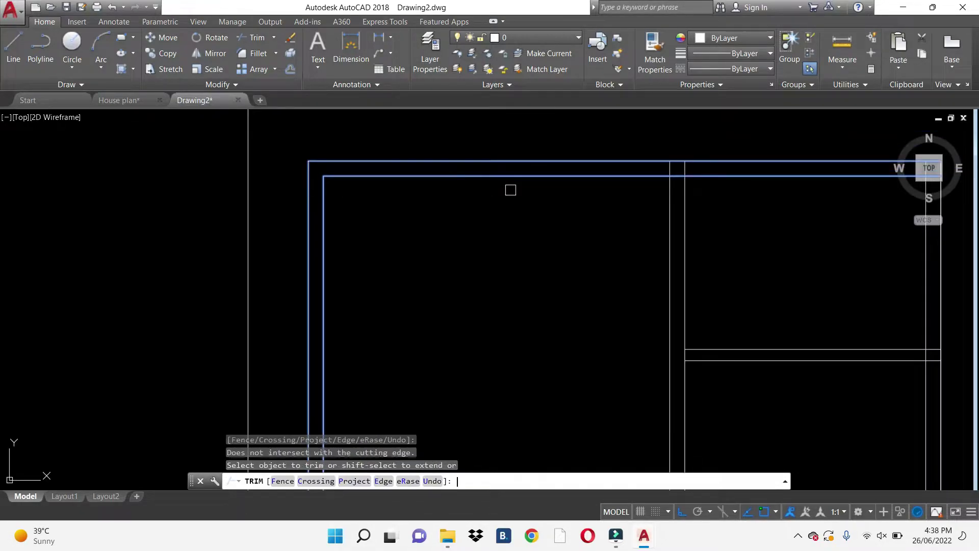
pyautogui.press('Escape')
pyautogui.scroll(2, 691, 175)
pyautogui.press('Return')
pyautogui.press('Return')
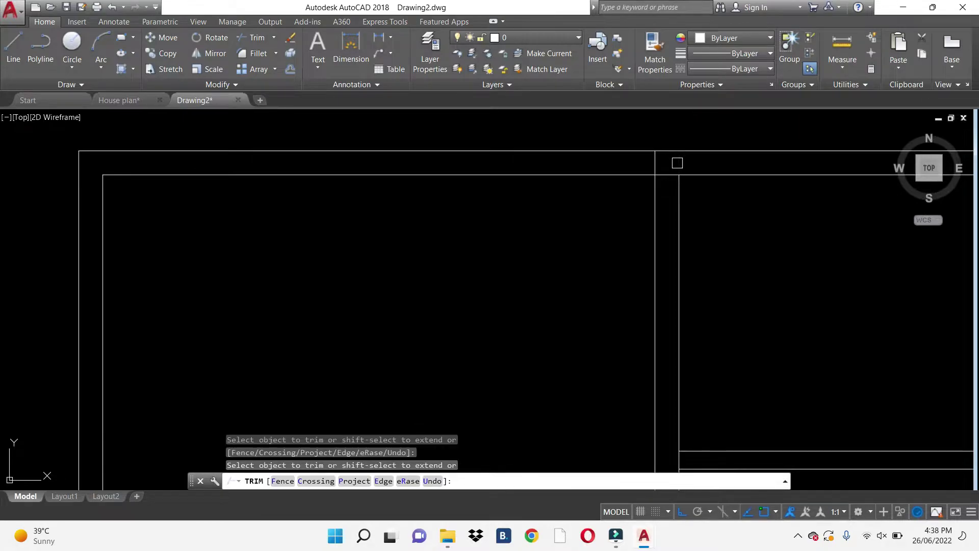
# - Trim the overshooting line ends along the top wall and near the top-right corner
pyautogui.scroll(-4, 556, 161)
pyautogui.click(580, 161)
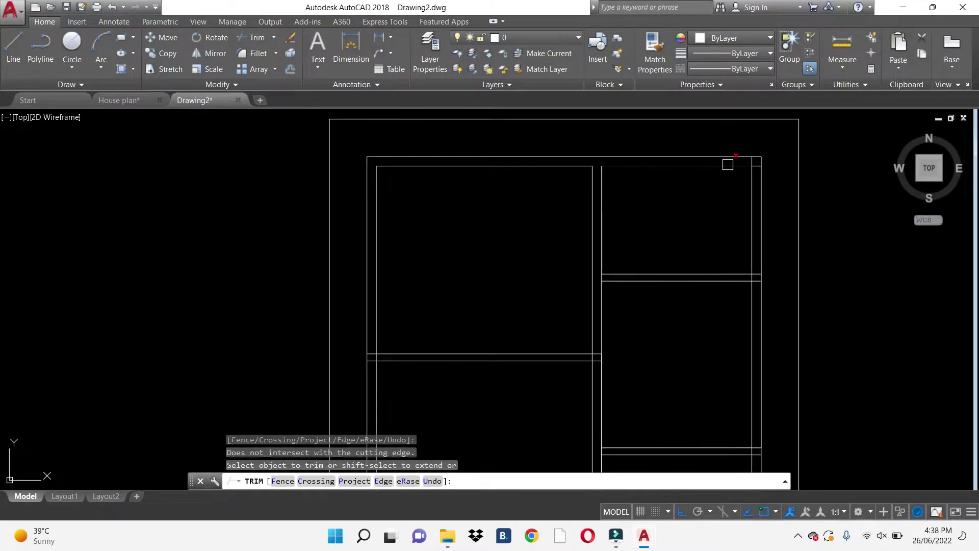
pyautogui.scroll(5, 728, 164)
pyautogui.click(753, 170)
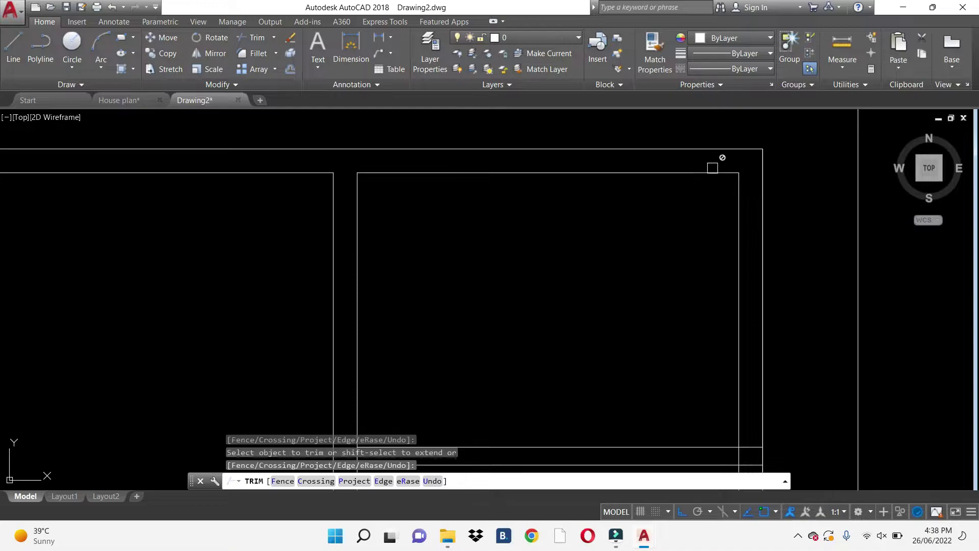
pyautogui.scroll(-5, 669, 232)
pyautogui.scroll(4, 678, 205)
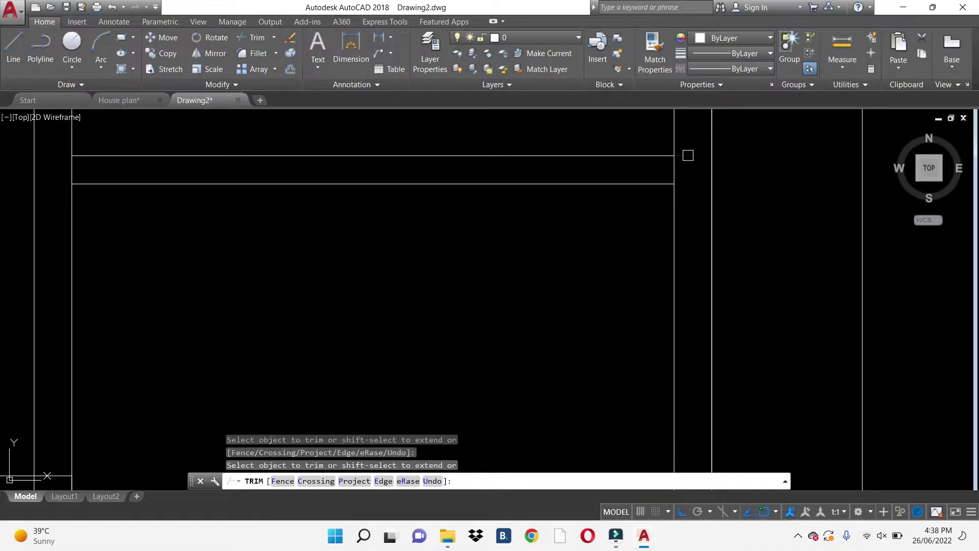
pyautogui.scroll(-4, 678, 168)
pyautogui.click(544, 162)
pyautogui.scroll(3, 431, 160)
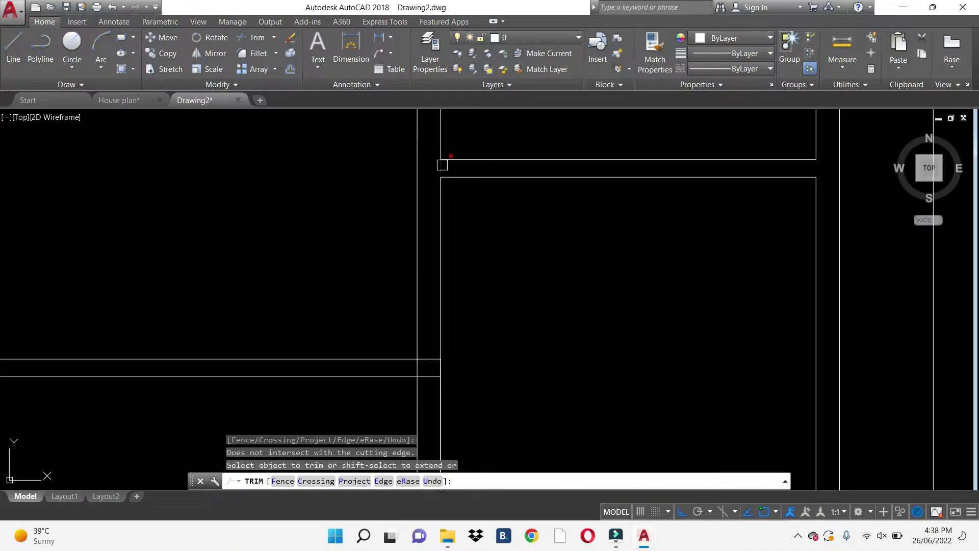
pyautogui.scroll(-3, 441, 164)
pyautogui.scroll(4, 433, 245)
# - Trim the horizontal lines between the wall lines and the crossings at a partition junction
pyautogui.moveTo(456, 263); pyautogui.dragTo(440, 310)
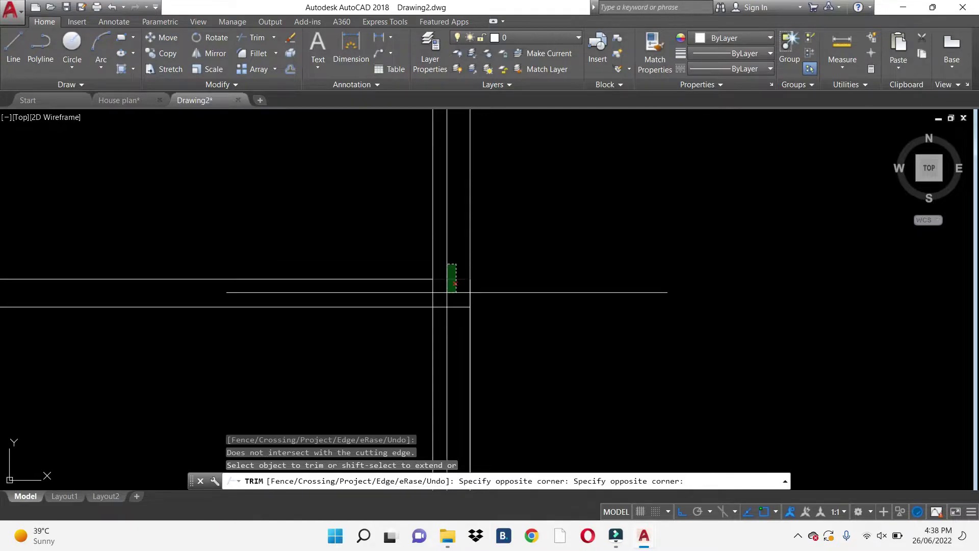
pyautogui.scroll(-3, 511, 245)
pyautogui.scroll(3, 324, 234)
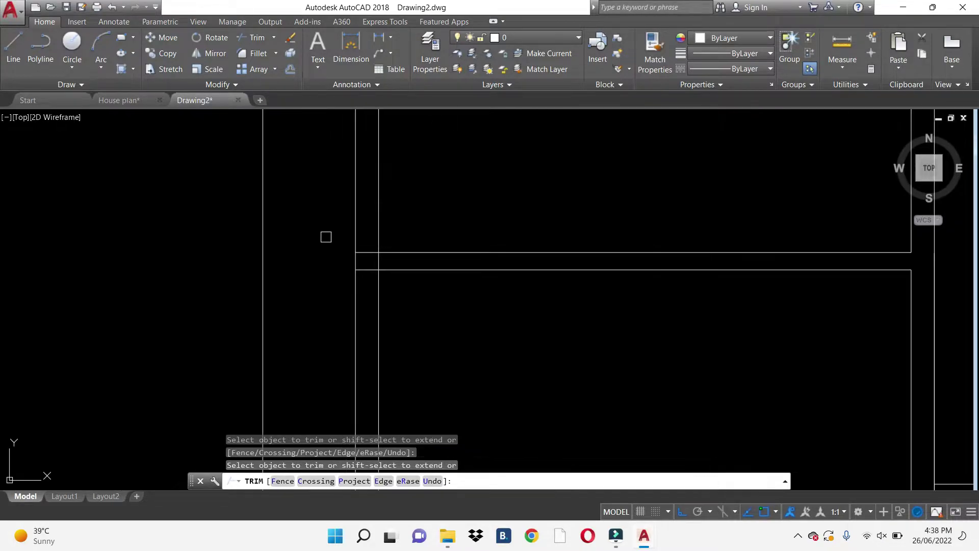
pyautogui.scroll(1, 357, 255)
pyautogui.moveTo(403, 236)
pyautogui.mouseDown()
pyautogui.moveTo(393, 317)
pyautogui.moveTo(439, 306)
pyautogui.mouseUp()
pyautogui.scroll(-2, 454, 147)
pyautogui.scroll(-2, 454, 148)
pyautogui.click(465, 328)
pyautogui.scroll(3, 509, 273)
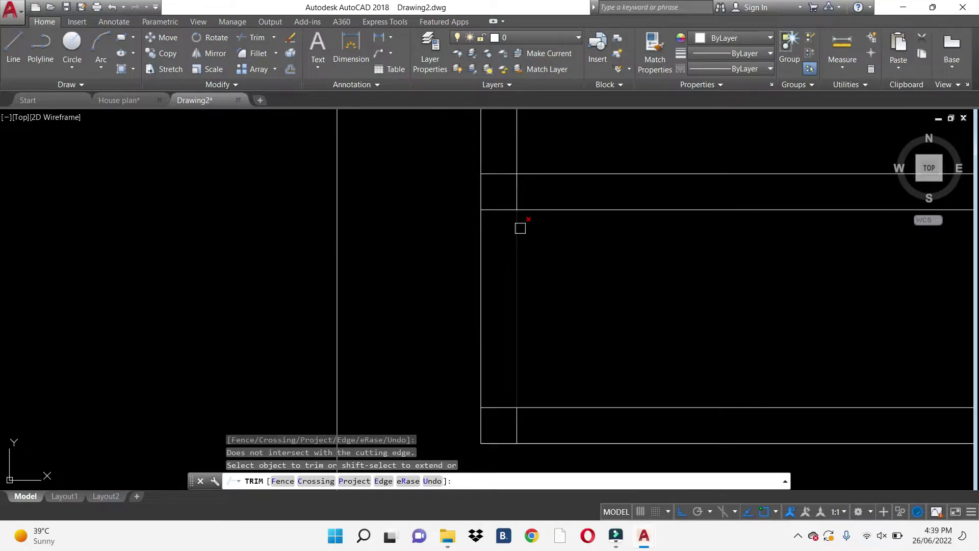
pyautogui.scroll(-3, 520, 228)
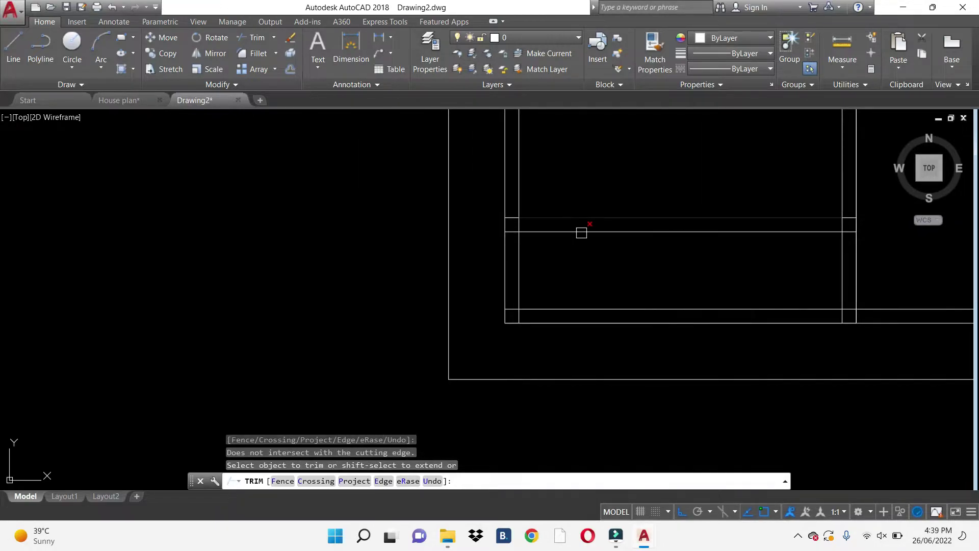
# - Trim overlapping junction segments, partition lines crossing the inner wall, and the lower-right corner stub
pyautogui.scroll(2, 617, 268)
pyautogui.moveTo(546, 254); pyautogui.dragTo(477, 262)
pyautogui.scroll(3, 529, 275)
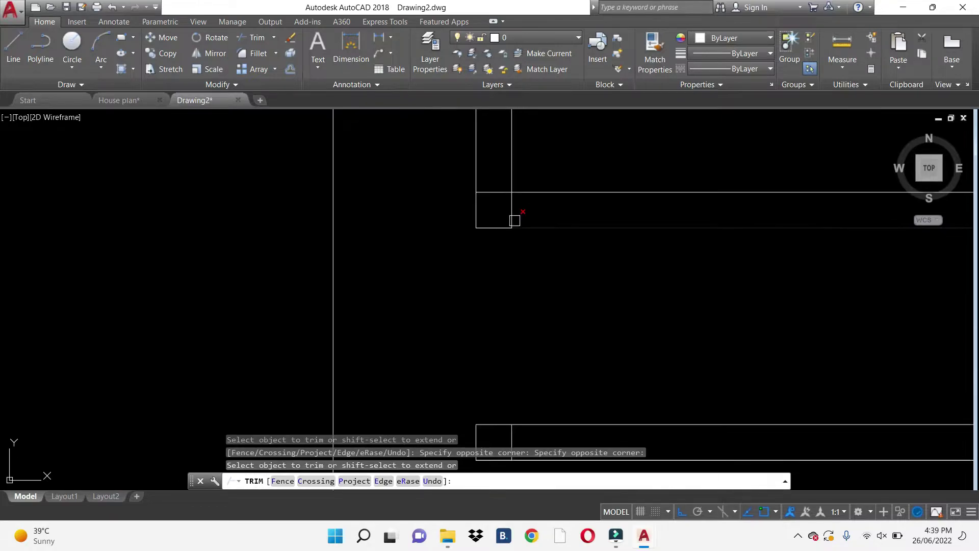
pyautogui.scroll(-2, 495, 190)
pyautogui.moveTo(674, 267); pyautogui.dragTo(638, 298)
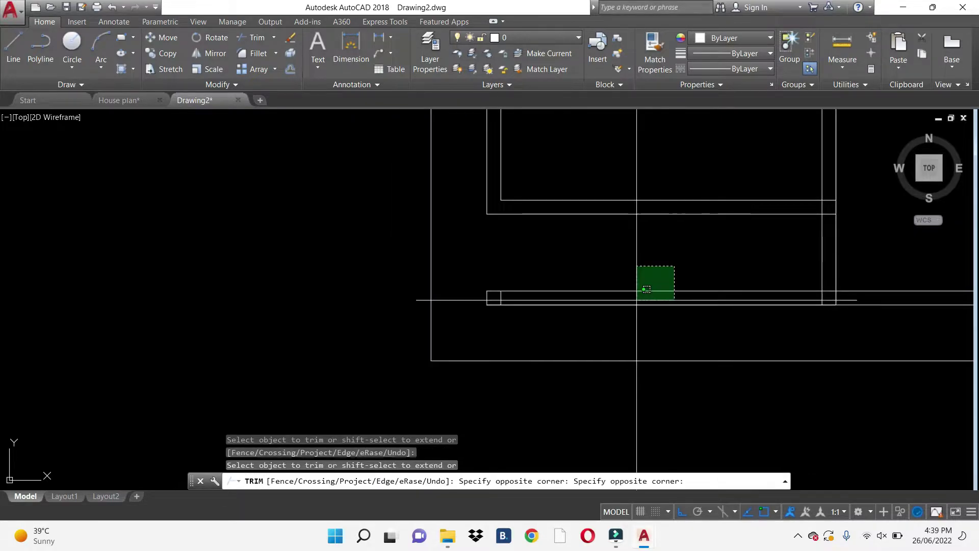
pyautogui.scroll(4, 812, 309)
pyautogui.click(828, 264)
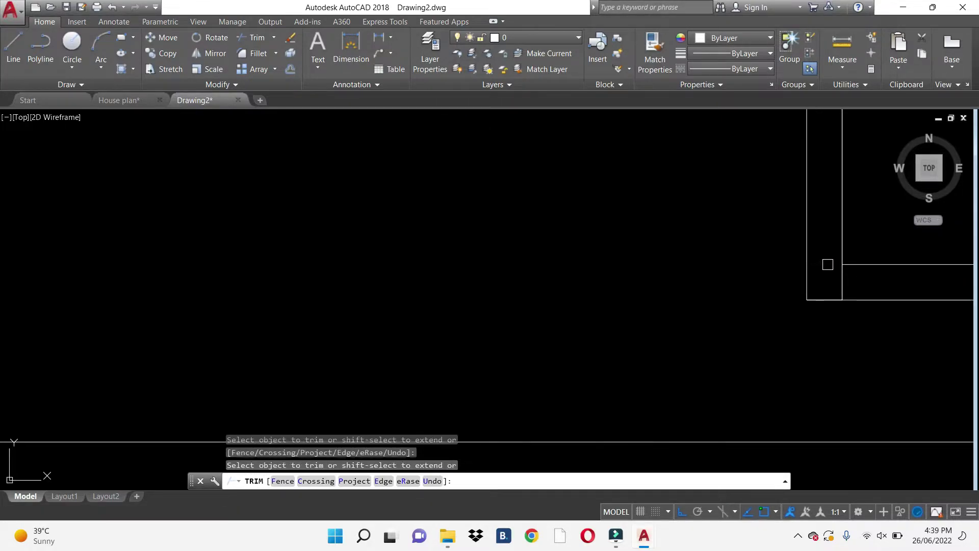
pyautogui.scroll(-2, 658, 305)
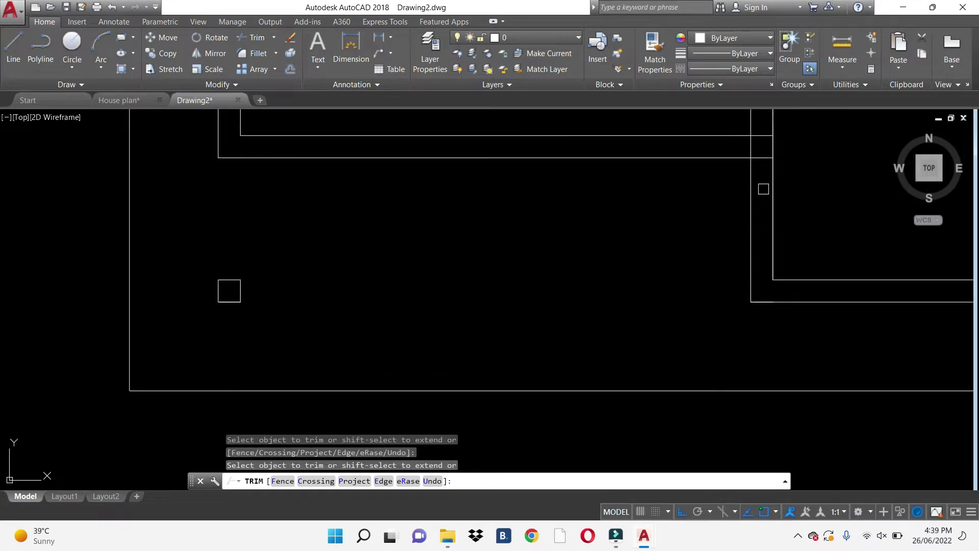
pyautogui.scroll(3, 634, 252)
# - Trim the short line ends at an interior corner
pyautogui.click(612, 203)
pyautogui.moveTo(598, 223); pyautogui.dragTo(595, 243)
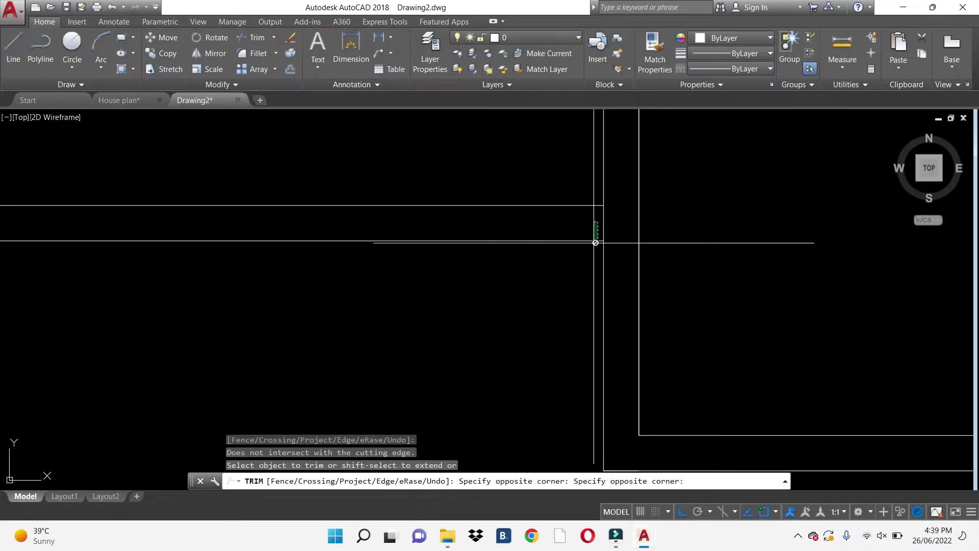
pyautogui.click(595, 243)
pyautogui.scroll(-1, 602, 209)
pyautogui.scroll(-2, 609, 220)
pyautogui.scroll(-2, 536, 265)
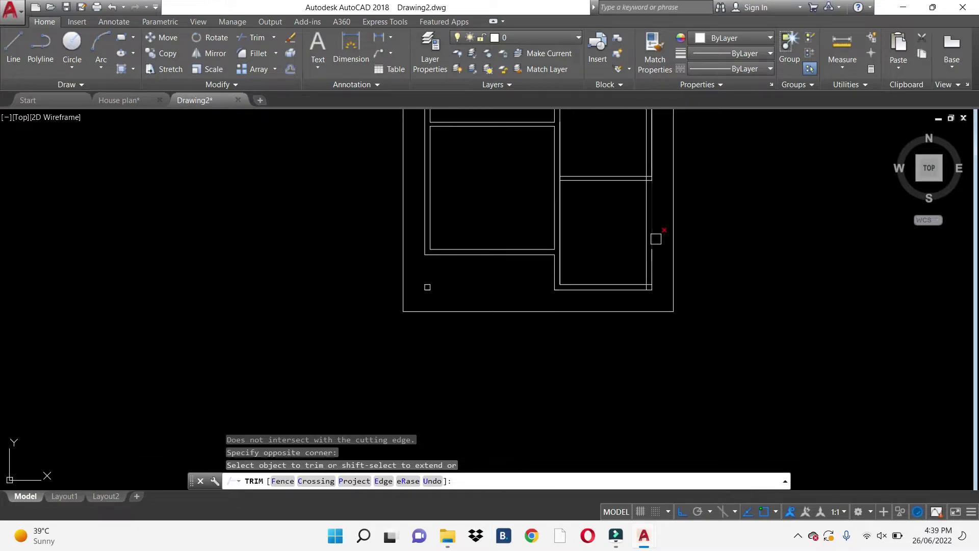
pyautogui.scroll(5, 656, 238)
pyautogui.scroll(-3, 588, 295)
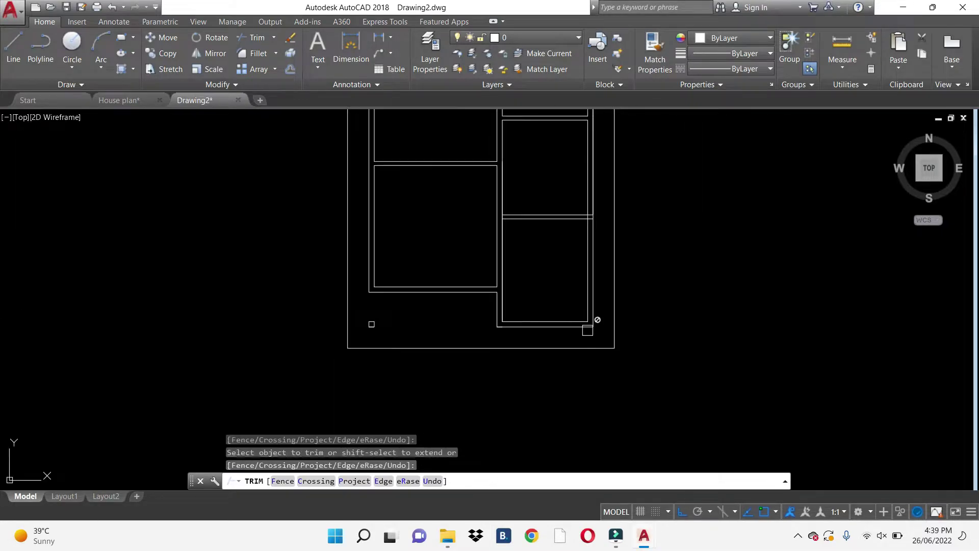
pyautogui.scroll(3, 591, 323)
pyautogui.scroll(3, 545, 282)
# - Trim the remaining wall-junction lines and leftover segments between rooms, then end TRIM
pyautogui.click(547, 270)
pyautogui.click(551, 314)
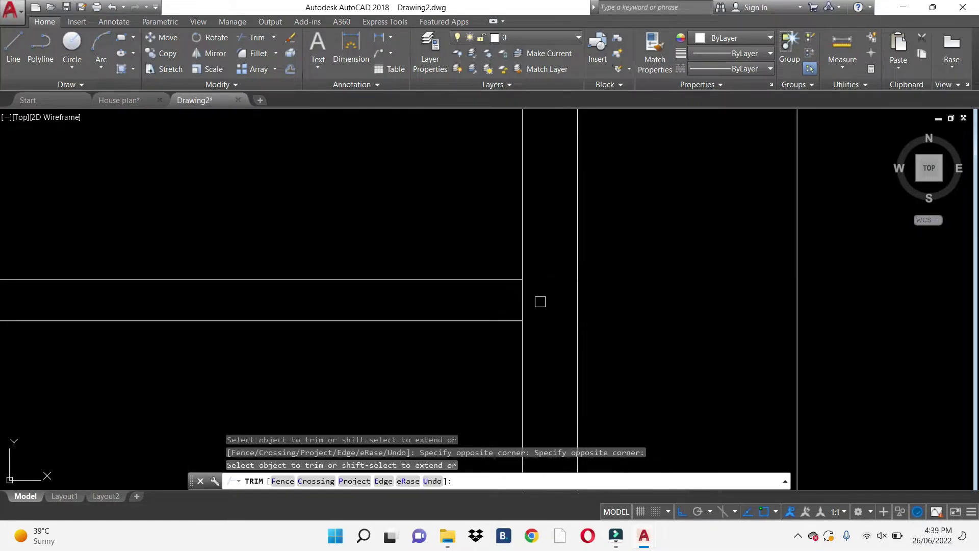
pyautogui.scroll(-3, 600, 323)
pyautogui.scroll(-3, 604, 192)
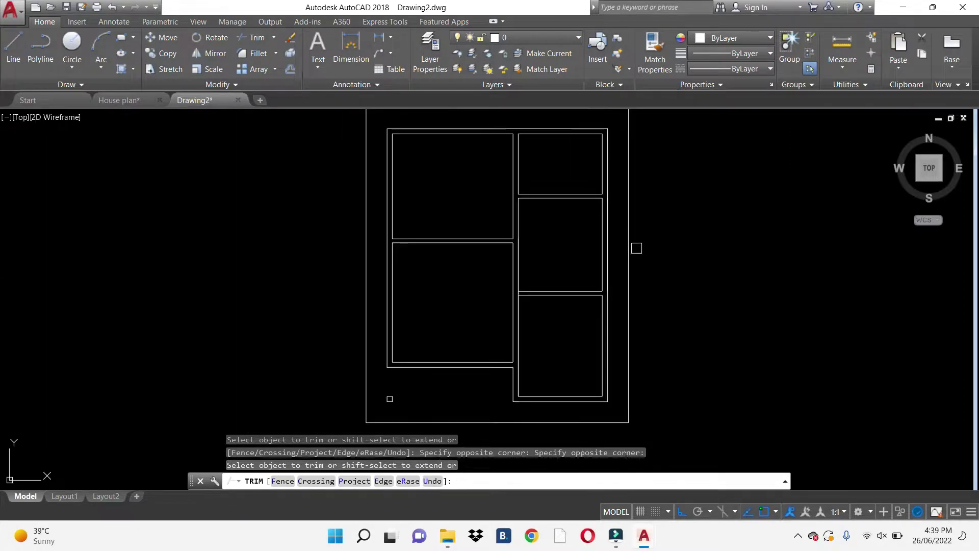
pyautogui.click(528, 298)
pyautogui.scroll(5, 527, 299)
pyautogui.click(493, 249)
pyautogui.scroll(-3, 493, 249)
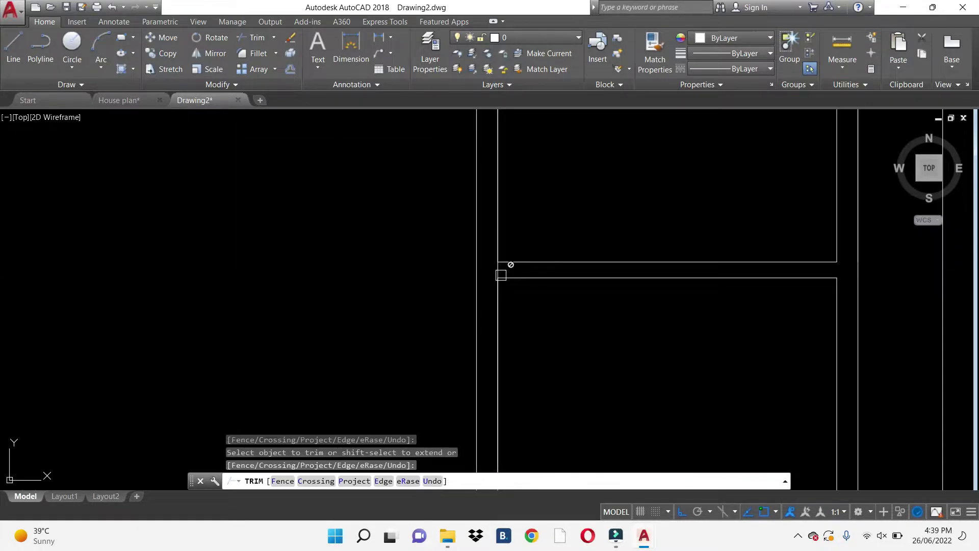
pyautogui.scroll(-3, 509, 240)
pyautogui.scroll(-3, 518, 278)
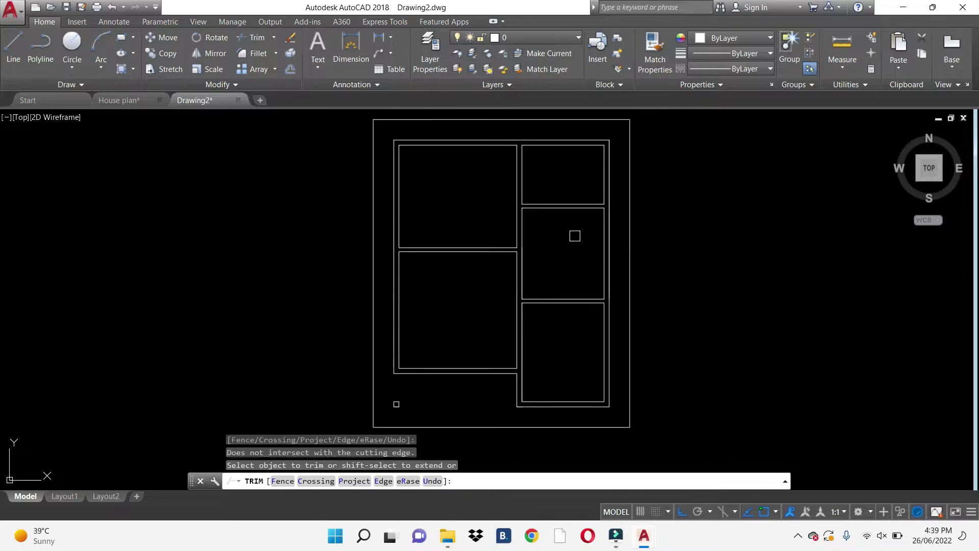
pyautogui.scroll(3, 582, 240)
pyautogui.press('Escape')
pyautogui.press('Escape')
pyautogui.scroll(3, 408, 333)
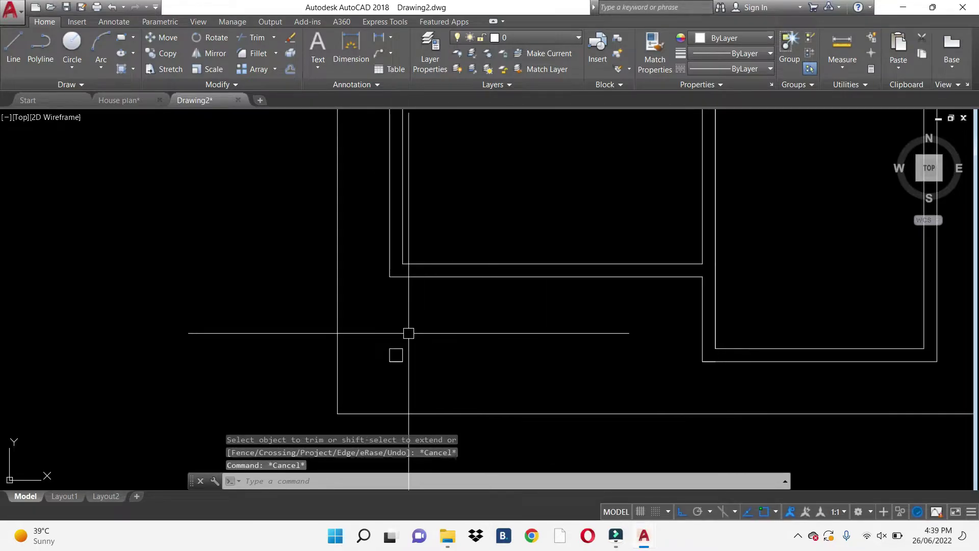
# - Erase the stray small square at the lower left
pyautogui.click(383, 330)
pyautogui.click(421, 366)
pyautogui.write('e')
pyautogui.press('Return')
pyautogui.scroll(-3, 546, 286)
# - Draw a 1500-long vertical polyline down through the top-left room from the inner wall corner
pyautogui.press('Escape')
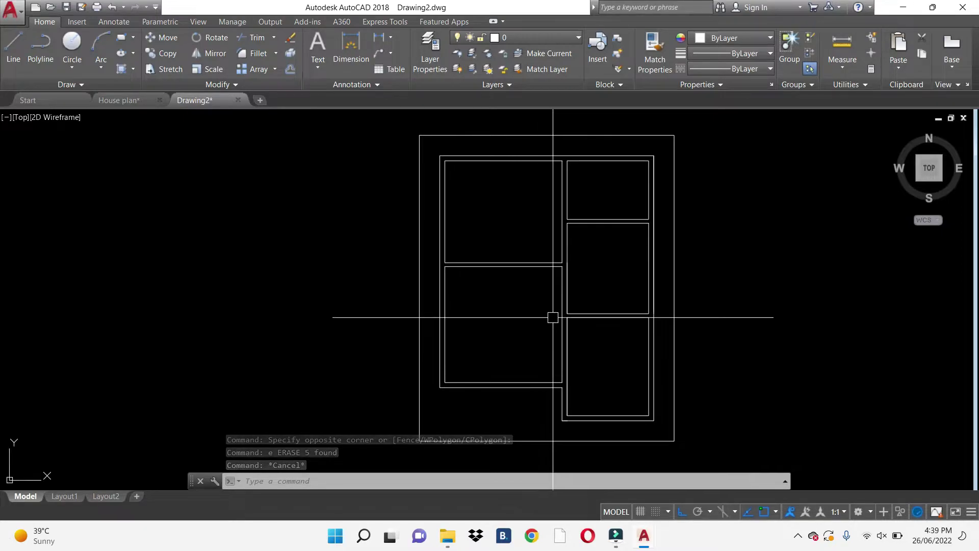
pyautogui.press('Escape')
pyautogui.press('Escape')
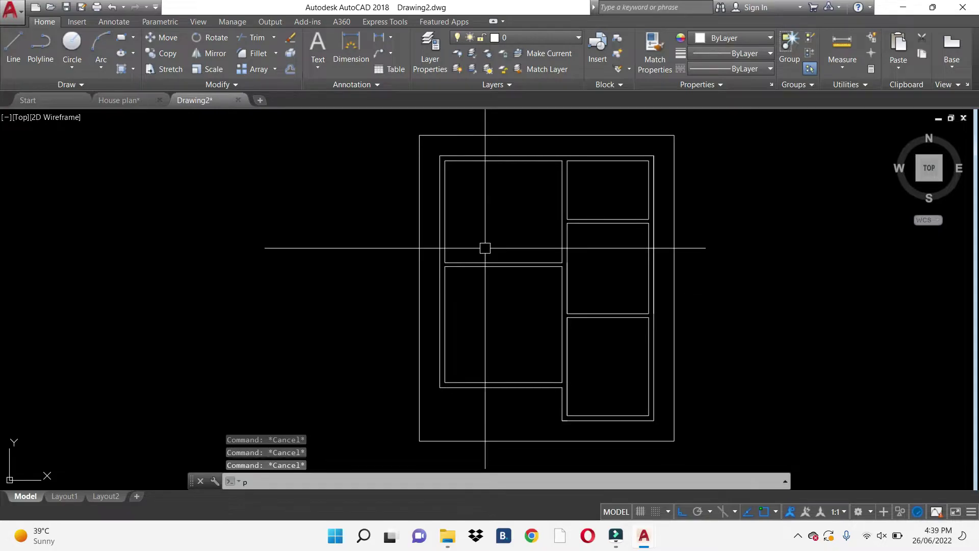
pyautogui.write('pl')
pyautogui.press('Return')
pyautogui.scroll(2, 468, 192)
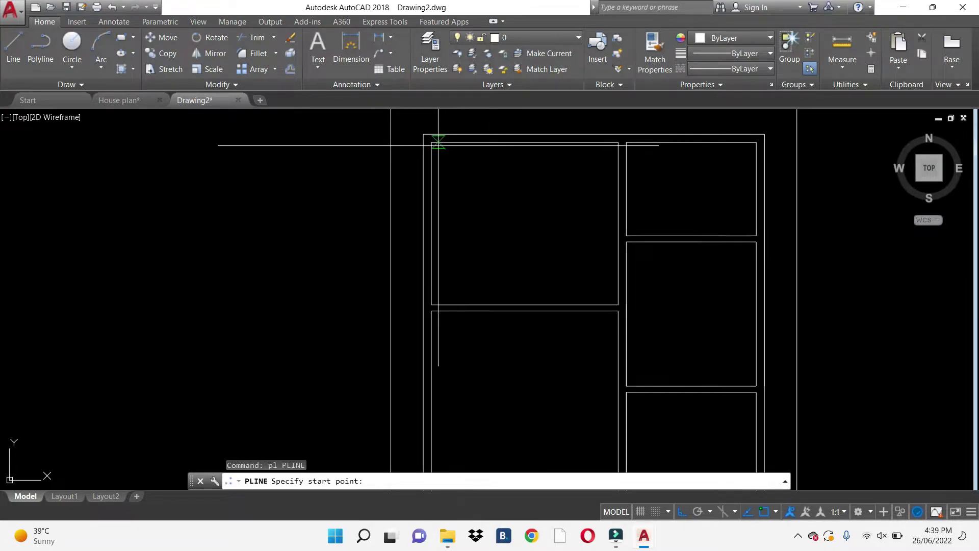
pyautogui.click(431, 142)
pyautogui.write('1500')
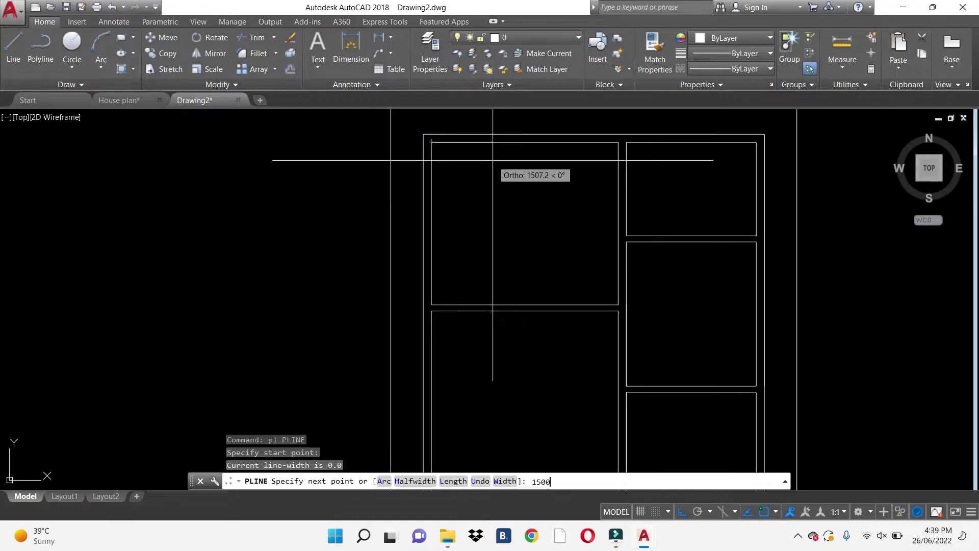
pyautogui.press('Return')
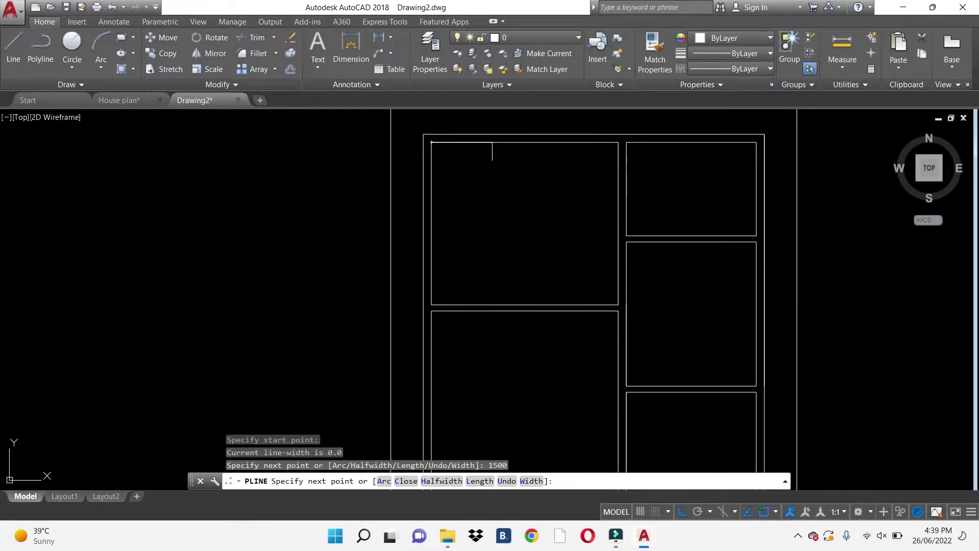
pyautogui.click(492, 304)
pyautogui.press('Escape')
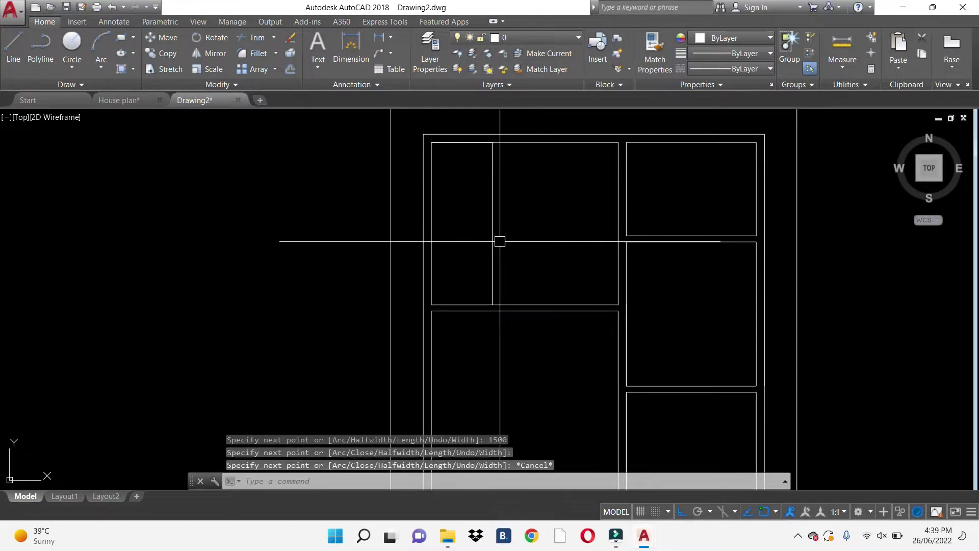
# - Explode the partition line and offset it 150 to the right to form the wall
pyautogui.click(493, 240)
pyautogui.write('x')
pyautogui.press('Return')
pyautogui.click(492, 234)
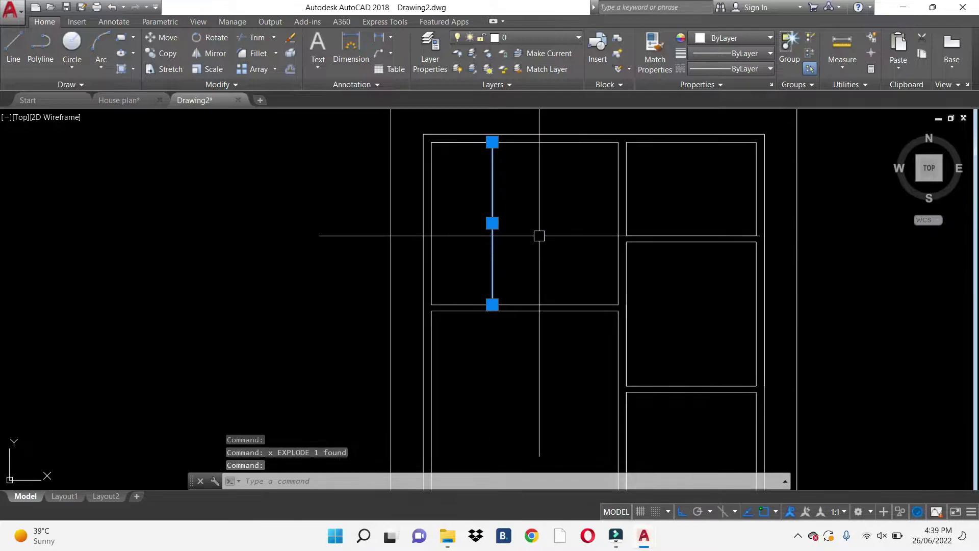
pyautogui.write('o')
pyautogui.press('Return')
pyautogui.press('Return')
pyautogui.click(492, 235)
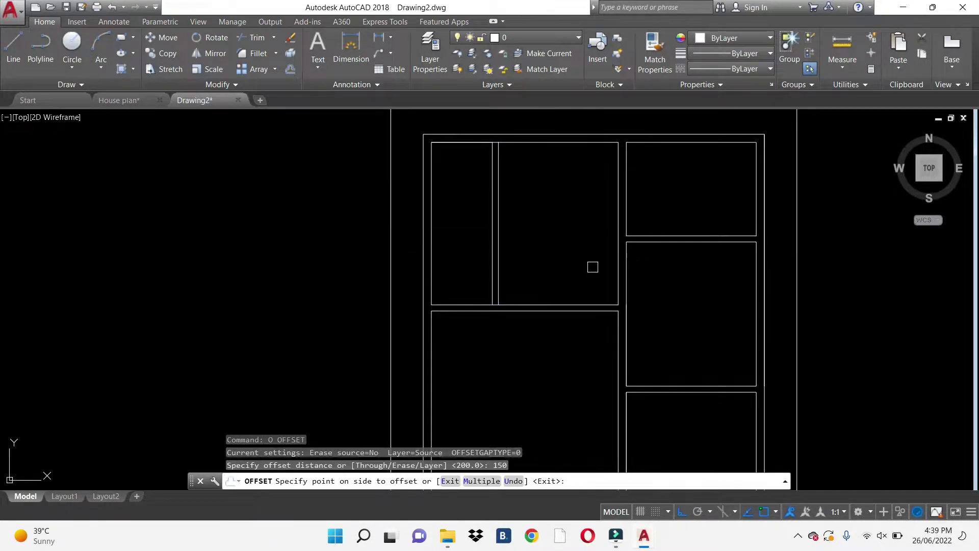
pyautogui.click(593, 266)
pyautogui.moveTo(664, 413); pyautogui.dragTo(614, 306, button='middle')
pyautogui.press('Escape')
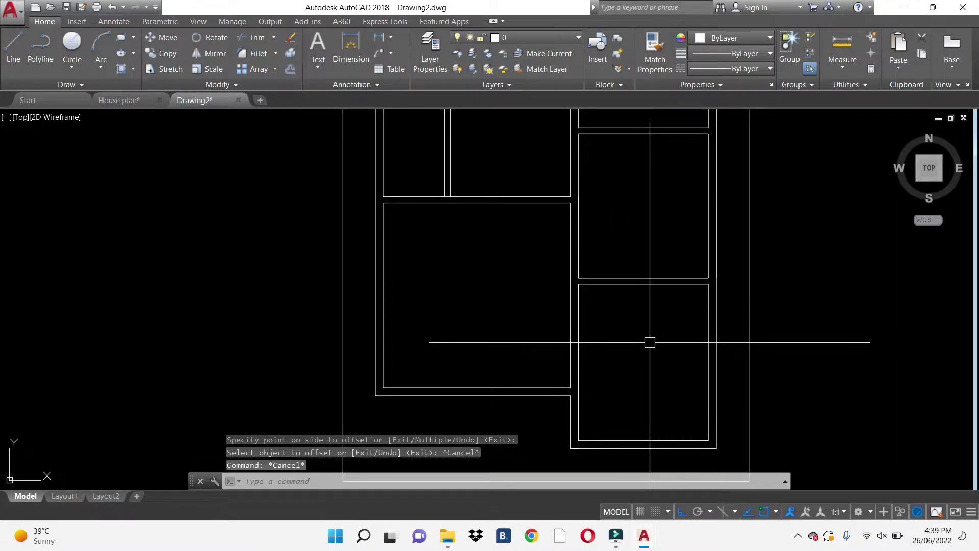
pyautogui.write('pl')
pyautogui.press('Return')
pyautogui.scroll(2, 633, 331)
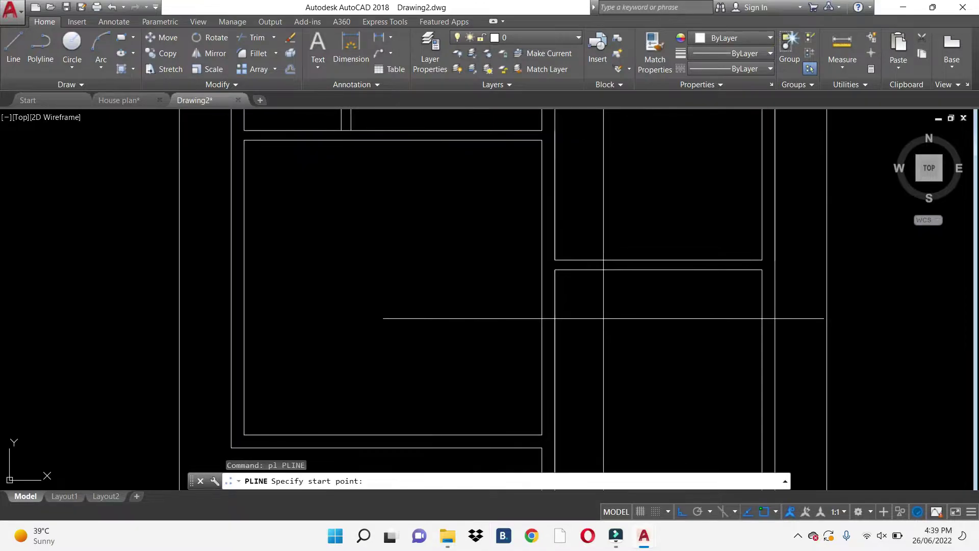
# - Draw a polyline from the bottom-right room's top-right corner 1500 down, then across to its left wall
pyautogui.click(555, 344)
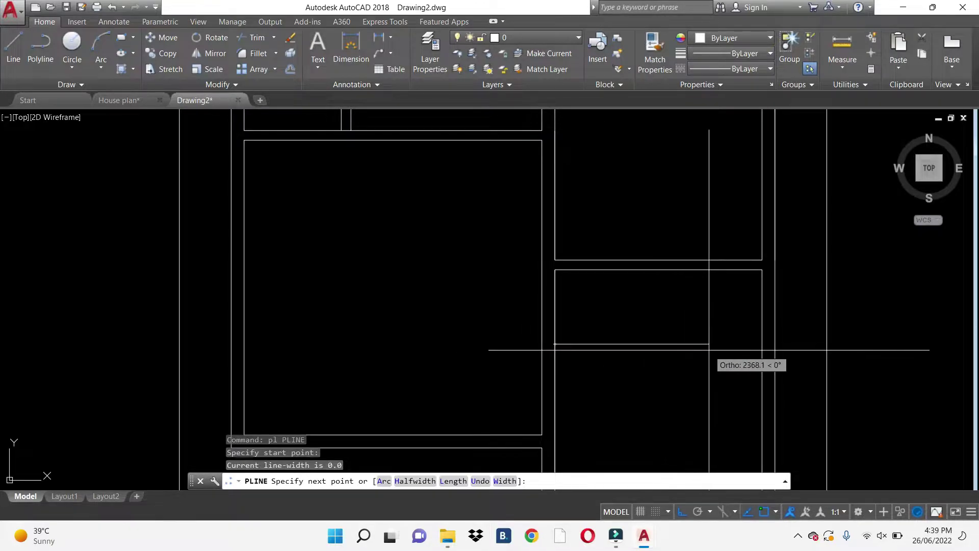
pyautogui.press('Escape')
pyautogui.press('Return')
pyautogui.click(762, 270)
pyautogui.write('1500')
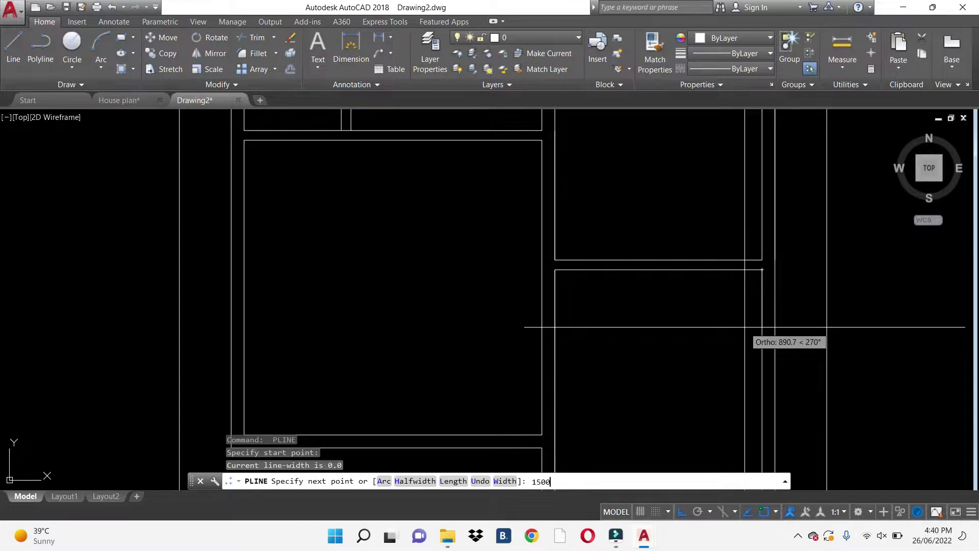
pyautogui.press('Return')
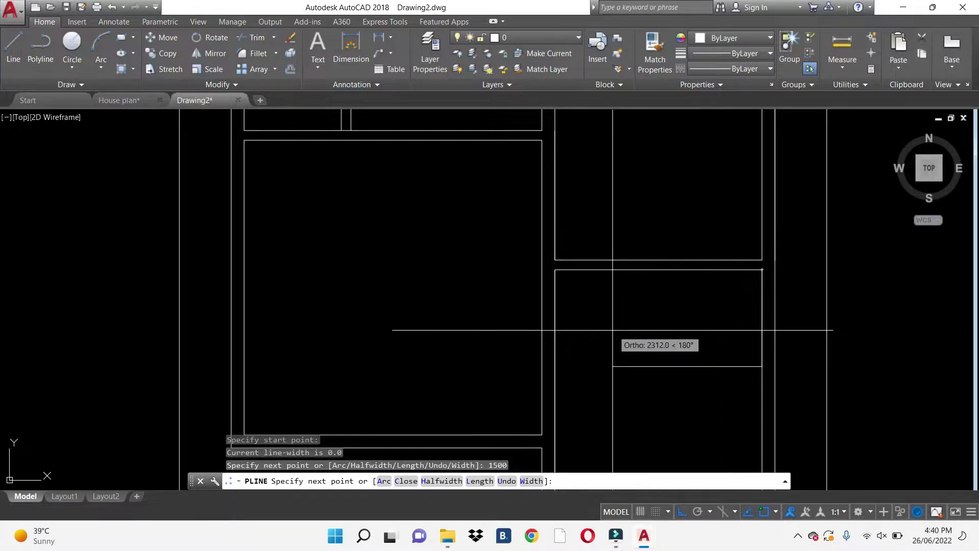
pyautogui.click(555, 366)
pyautogui.press('Escape')
# - Explode the polyline and offset its horizontal line 150 to thicken the partition
pyautogui.scroll(-2, 617, 357)
pyautogui.click(625, 358)
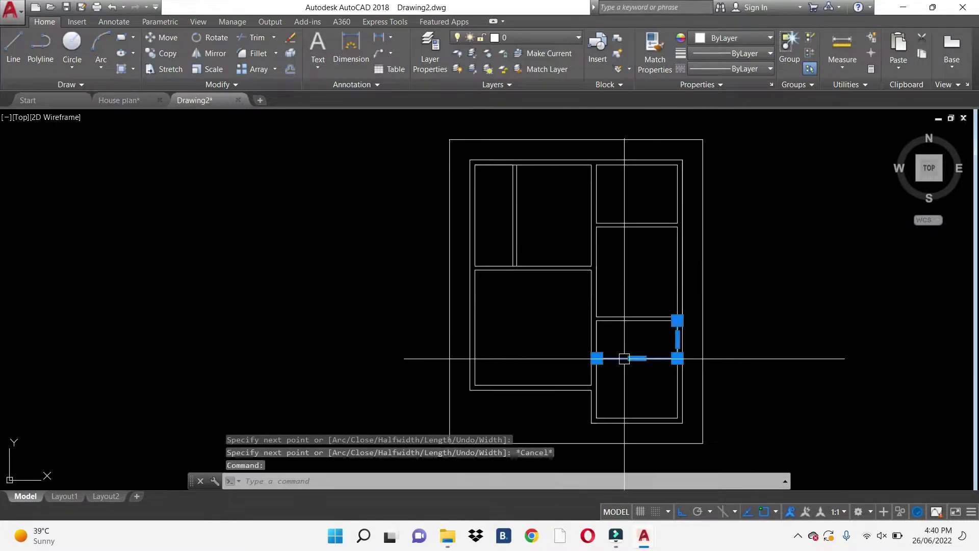
pyautogui.write('x')
pyautogui.press('Return')
pyautogui.scroll(2, 637, 363)
pyautogui.moveTo(640, 360); pyautogui.dragTo(631, 338)
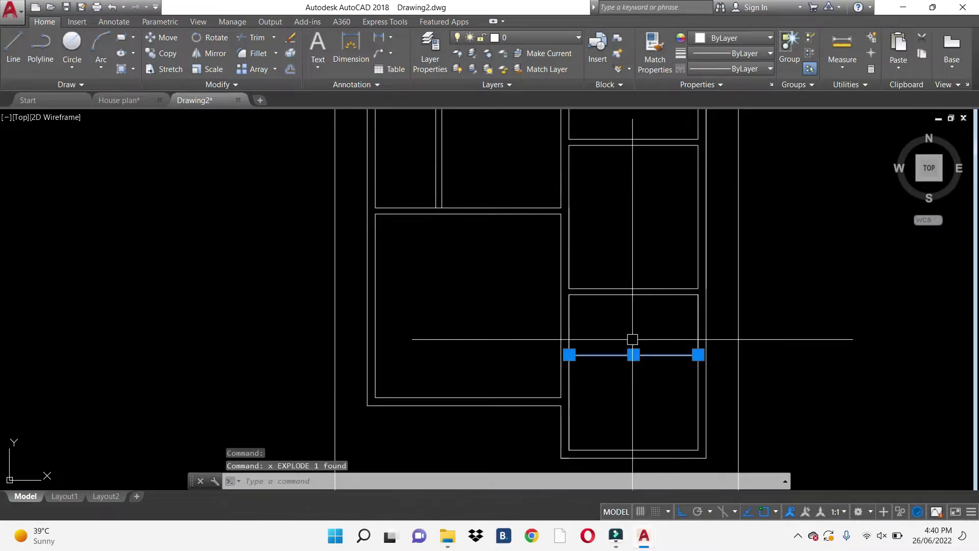
pyautogui.write('o')
pyautogui.press('Return')
pyautogui.press('Return')
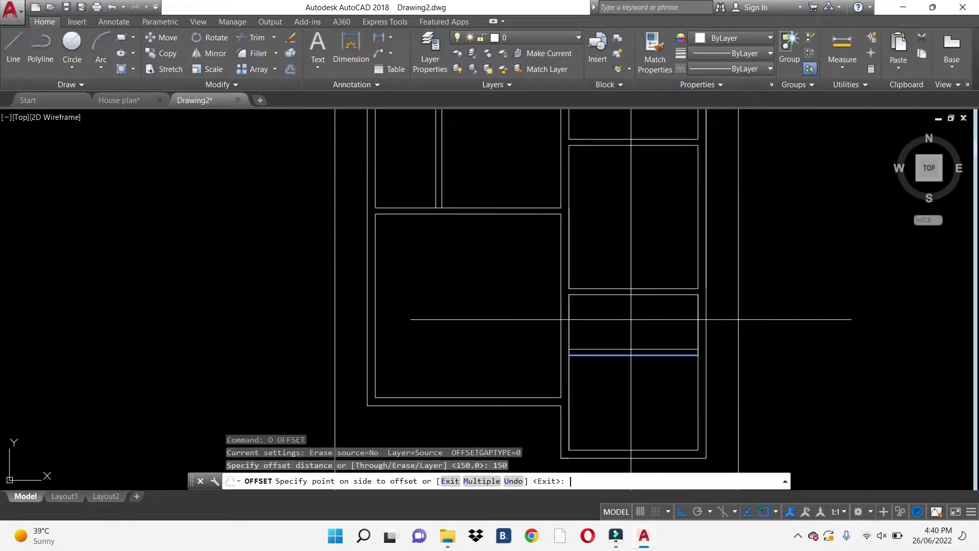
pyautogui.click(645, 350)
pyautogui.moveTo(645, 350); pyautogui.dragTo(654, 302, button='middle')
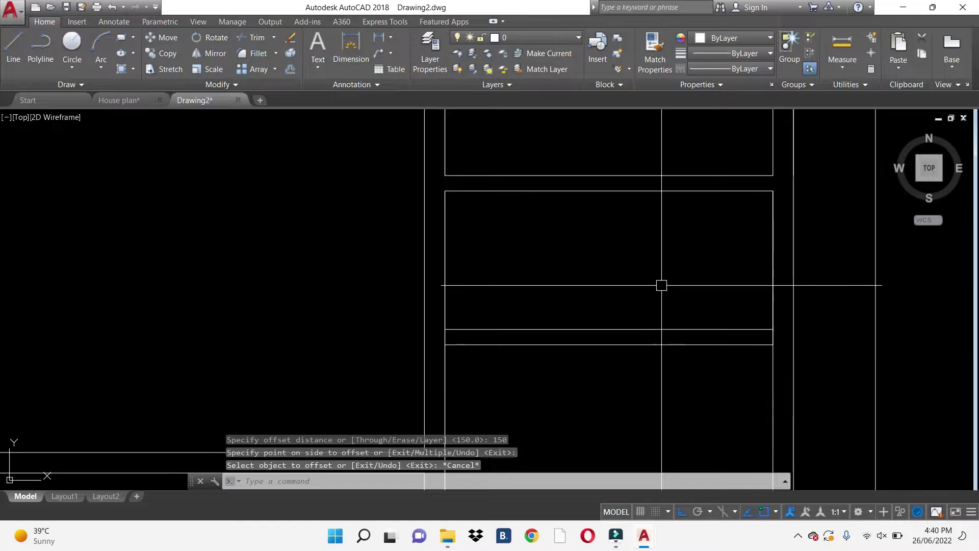
pyautogui.press('Escape')
pyautogui.press('Escape')
pyautogui.press('Escape')
pyautogui.moveTo(709, 338)
pyautogui.mouseDown(button='middle')
pyautogui.moveTo(696, 308)
pyautogui.moveTo(704, 339)
pyautogui.moveTo(689, 360)
pyautogui.mouseUp(button='middle')
# - Measure a 3560 aligned dimension along the right wall, then abandon it
pyautogui.write('dal')
pyautogui.press('Return')
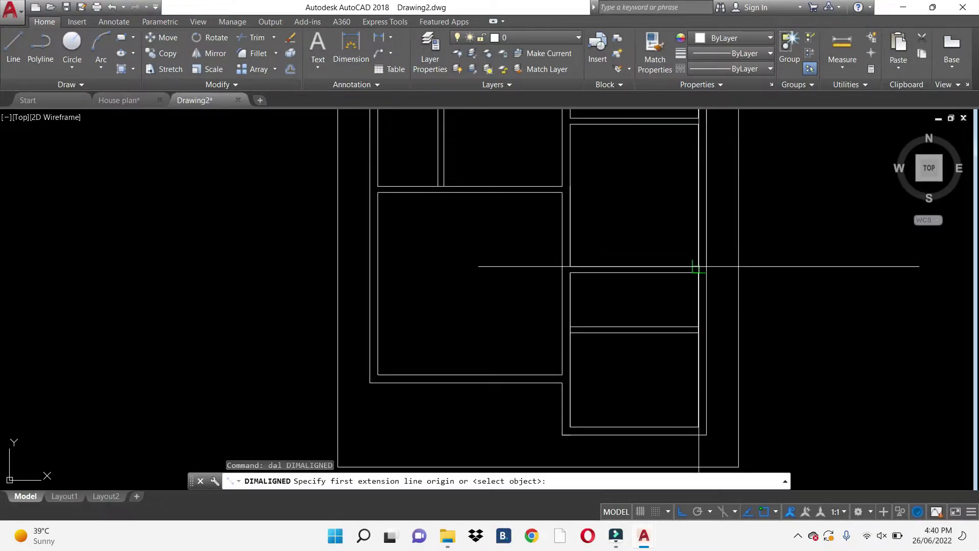
pyautogui.click(698, 266)
pyautogui.click(698, 124)
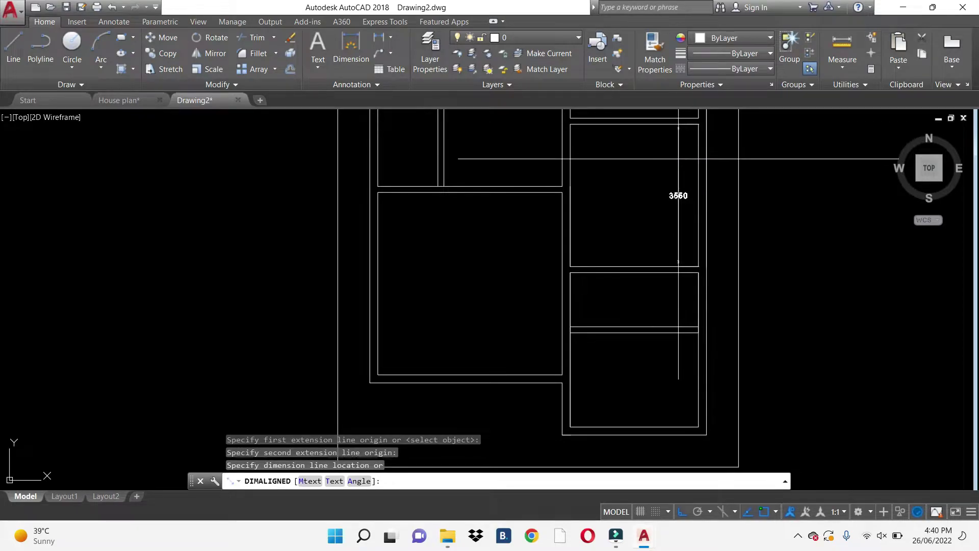
pyautogui.scroll(-2, 678, 209)
pyautogui.press('Escape')
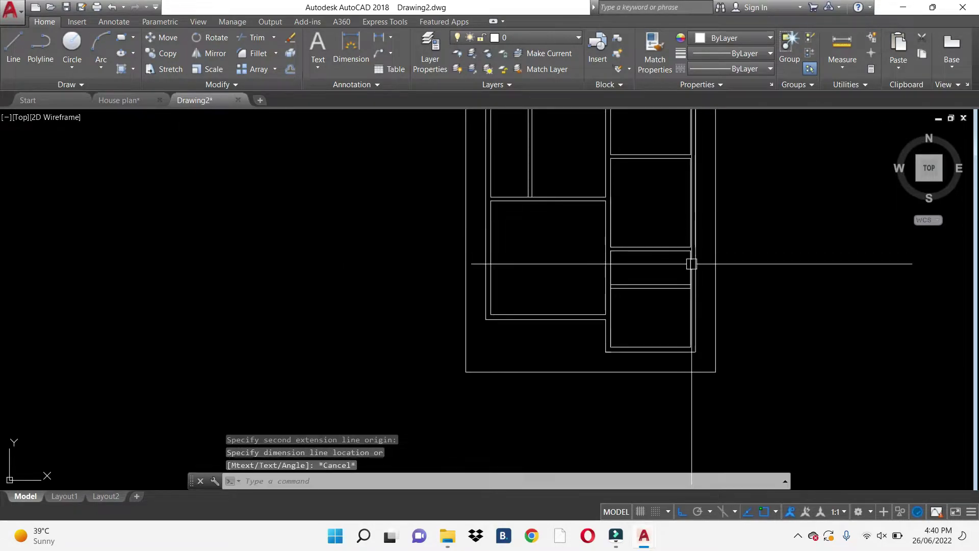
pyautogui.press('Escape')
pyautogui.scroll(2, 694, 298)
# - Stretch the partition and small room's 14 objects 350 units upward using a crossing window
pyautogui.write('s')
pyautogui.press('Return')
pyautogui.click(717, 291)
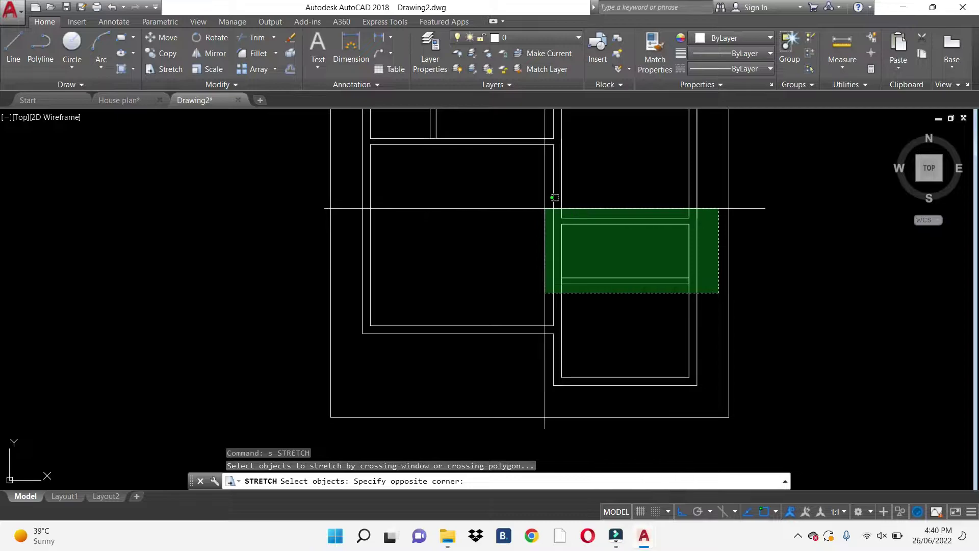
pyautogui.click(558, 206)
pyautogui.press('Return')
pyautogui.click(619, 266)
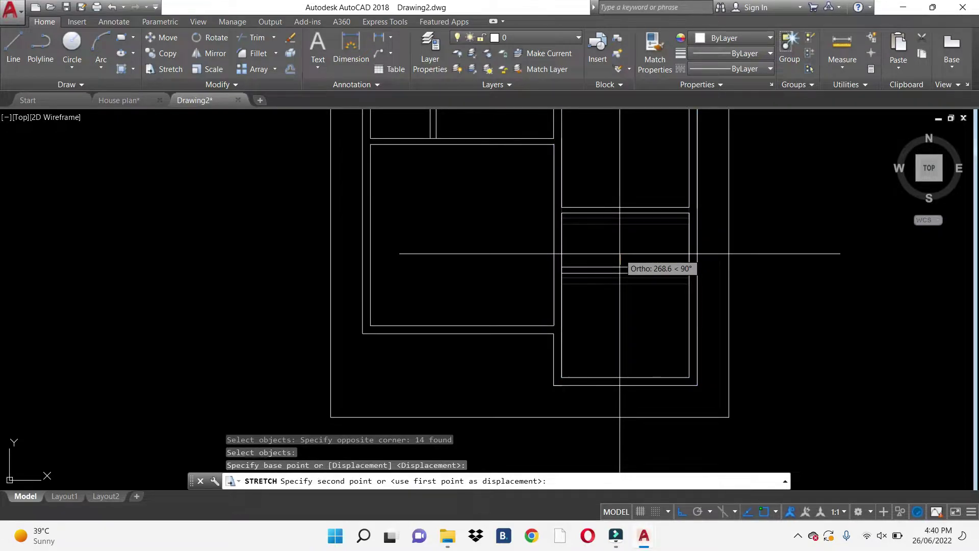
pyautogui.write('350')
pyautogui.press('Return')
pyautogui.press('Escape')
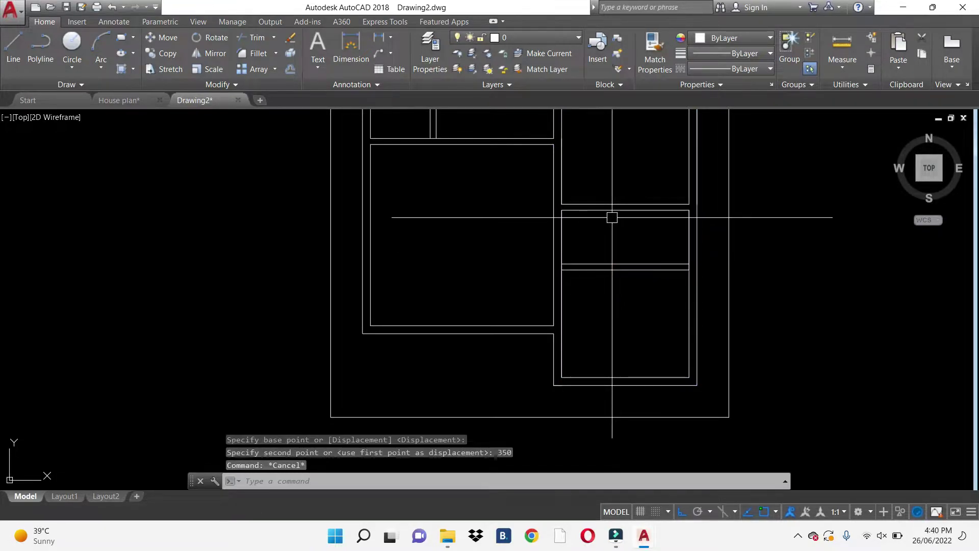
pyautogui.scroll(-2, 619, 254)
pyautogui.scroll(-1, 621, 247)
pyautogui.press('Escape')
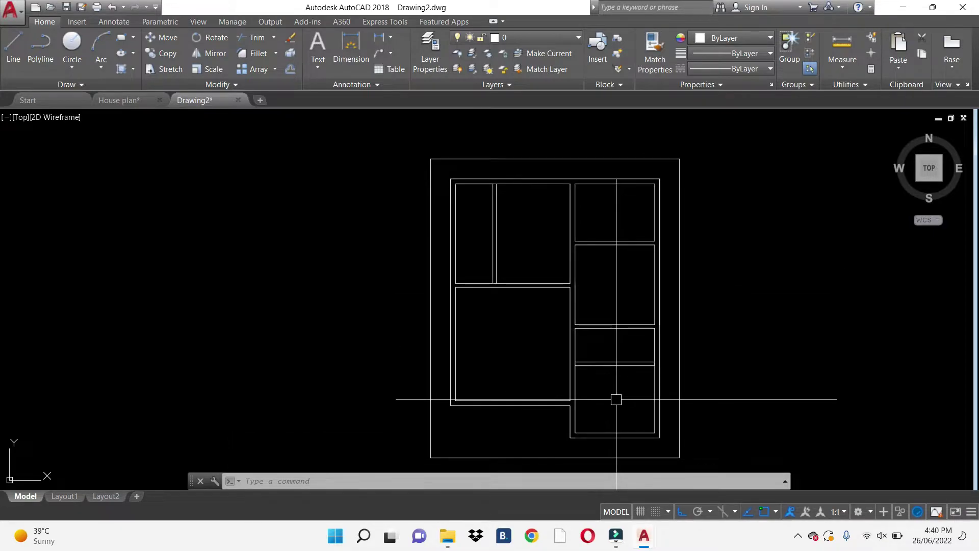
# - Draw a 1200-long polyline partition starting on the small room's wall
pyautogui.press('Escape')
pyautogui.press('Escape')
pyautogui.moveTo(618, 404); pyautogui.dragTo(595, 344, button='middle')
pyautogui.write('pl')
pyautogui.press('Return')
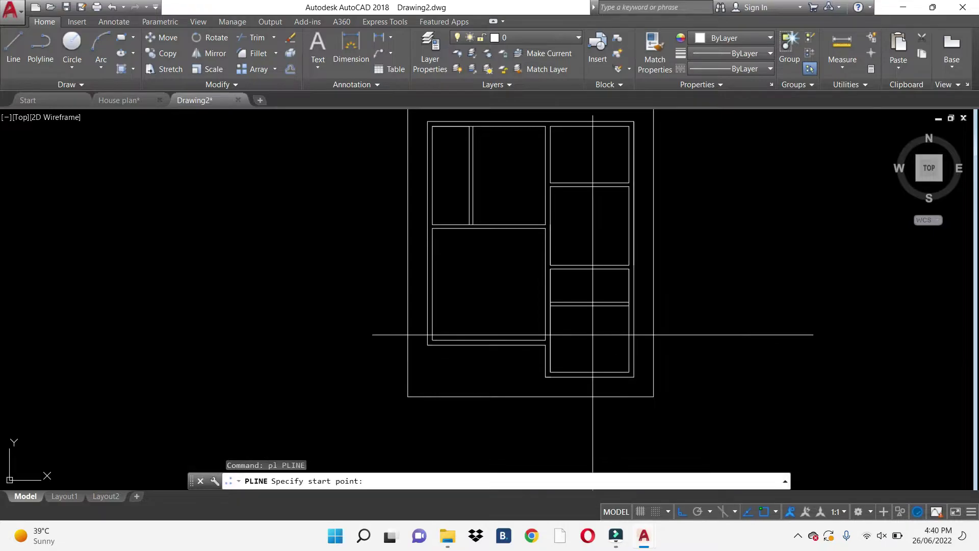
pyautogui.scroll(2, 584, 317)
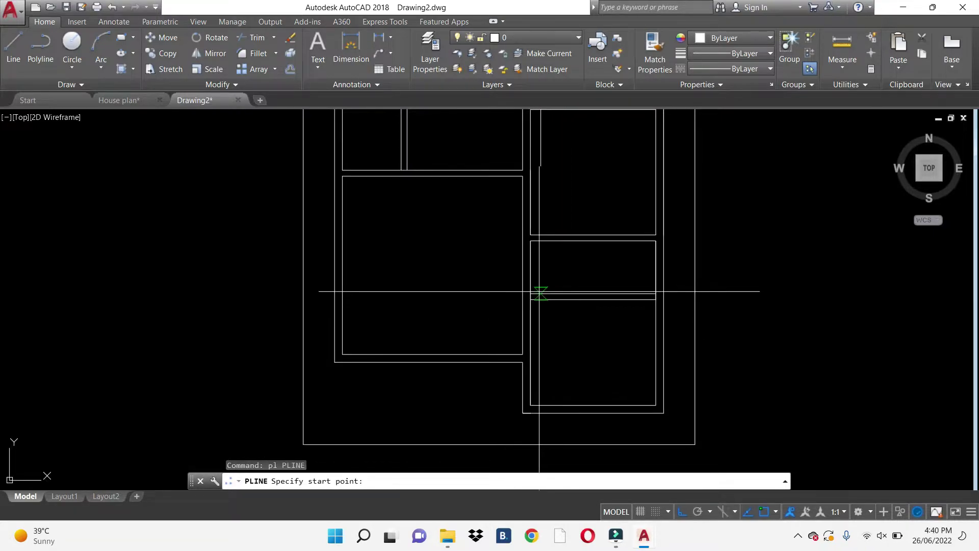
pyautogui.click(540, 293)
pyautogui.write('1200')
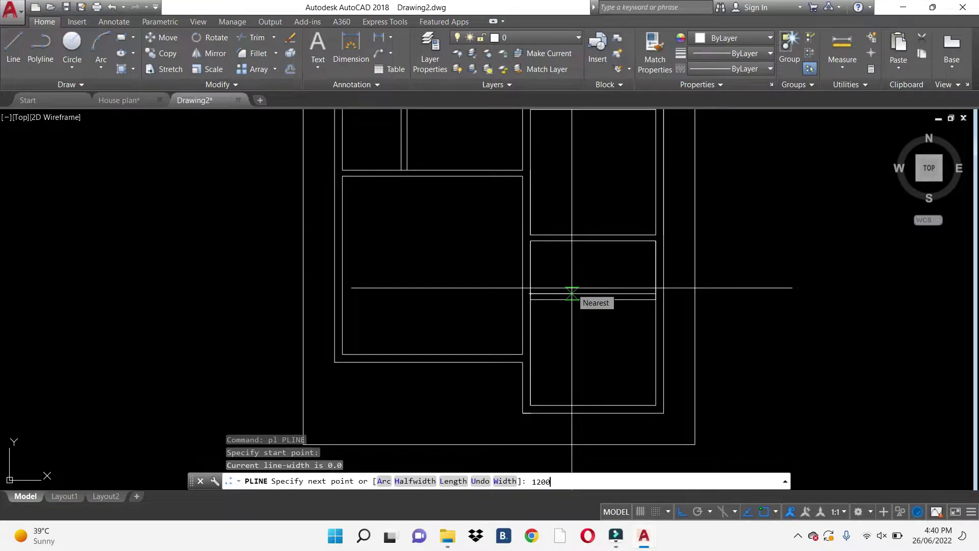
pyautogui.press('Return')
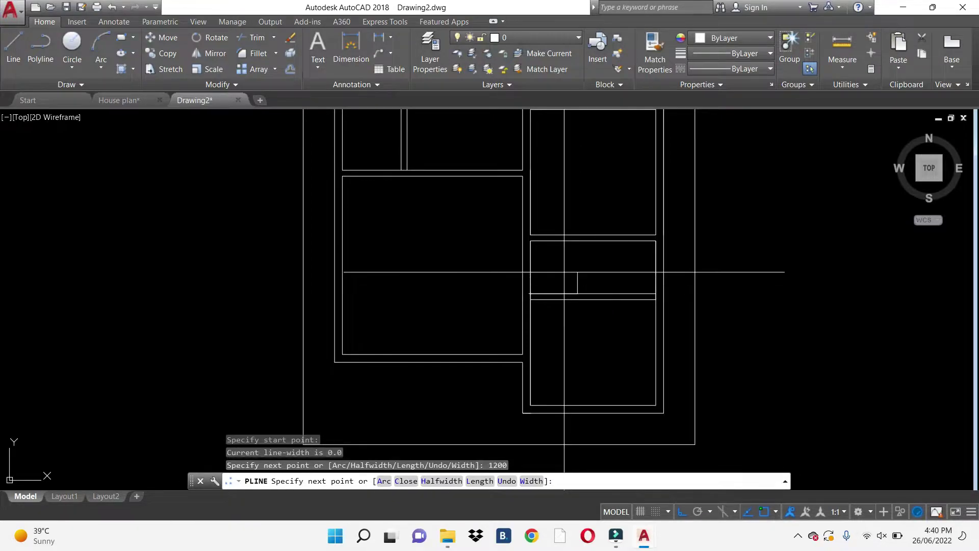
pyautogui.scroll(2, 581, 265)
pyautogui.press('Escape')
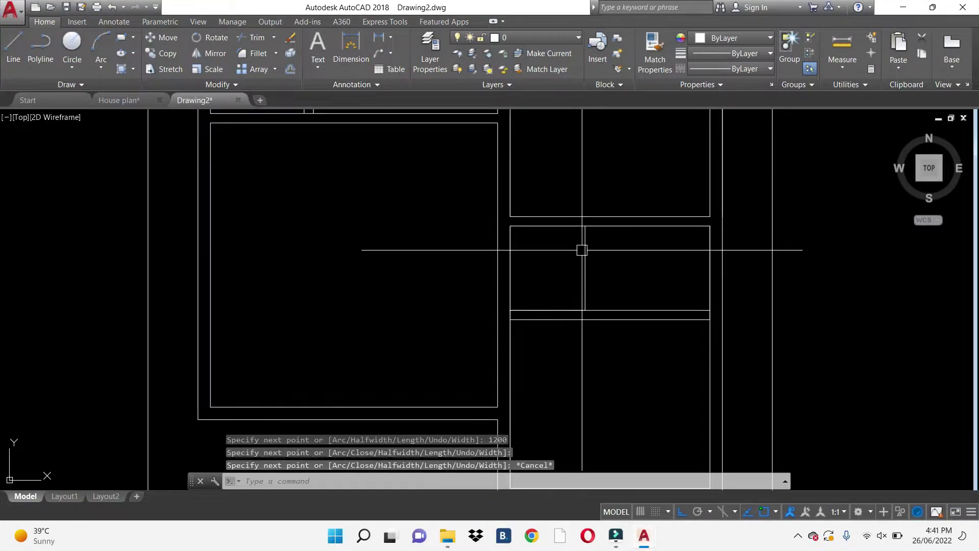
# - Explode the new polyline and offset a parallel copy 150 to its right
pyautogui.click(585, 270)
pyautogui.write('x')
pyautogui.press('Return')
pyautogui.write('o')
pyautogui.press('Return')
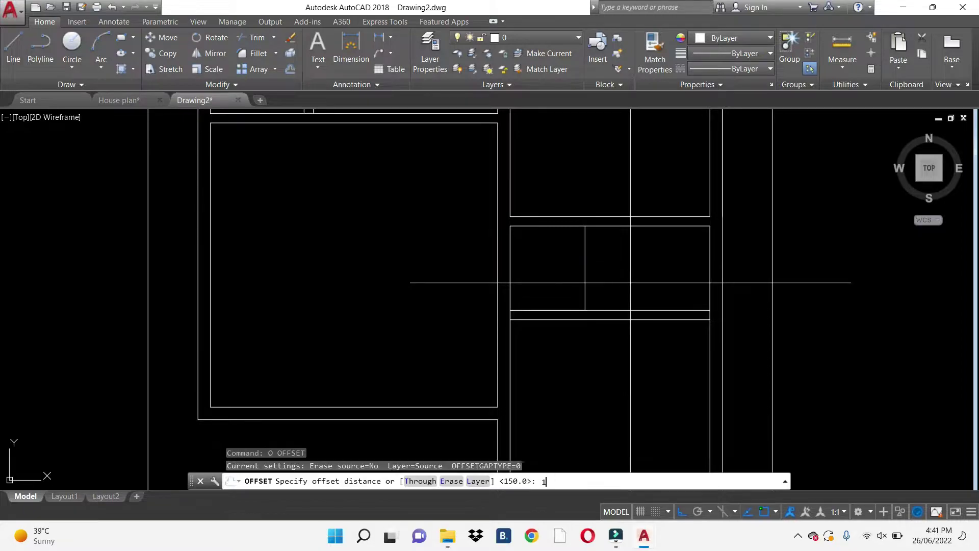
pyautogui.write('150')
pyautogui.press('Return')
pyautogui.click(653, 311)
pyautogui.press('Escape')
# - Extend the vertical partition line down to the boundary line
pyautogui.scroll(2, 594, 321)
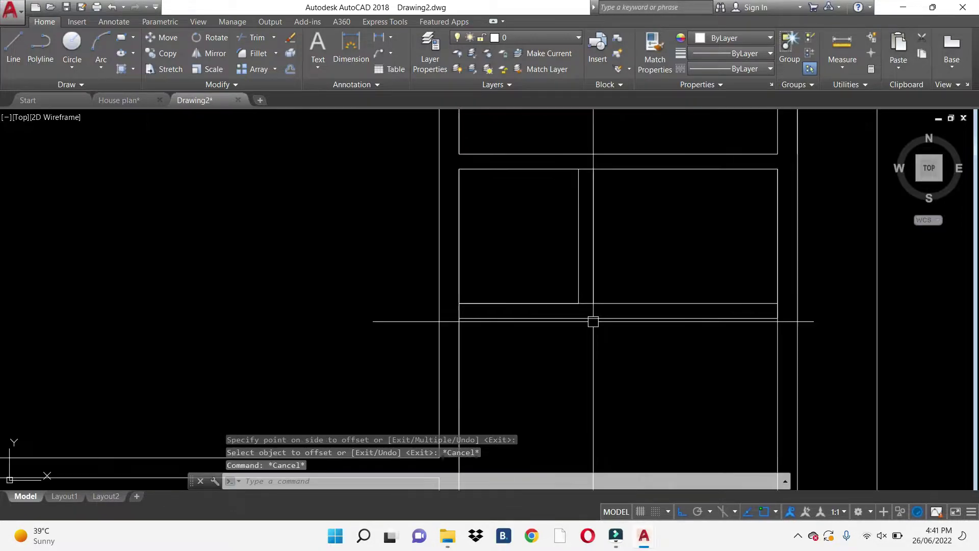
pyautogui.write('ex')
pyautogui.press('Return')
pyautogui.click(663, 317)
pyautogui.click(568, 291)
pyautogui.press('Escape')
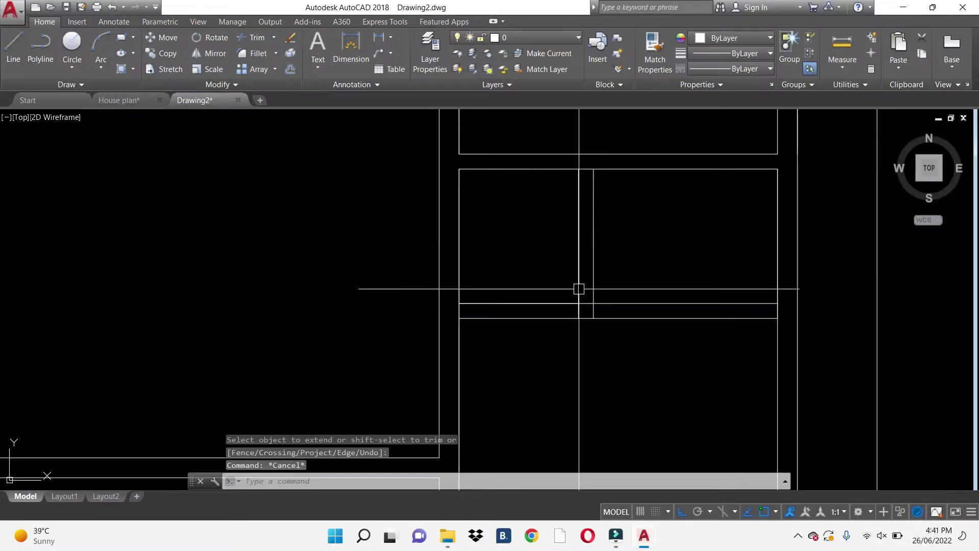
pyautogui.click(579, 289)
# - Trim the wall lines crossing the new partition
pyautogui.write('tr')
pyautogui.press('Return')
pyautogui.moveTo(556, 287); pyautogui.dragTo(525, 341)
pyautogui.scroll(2, 586, 310)
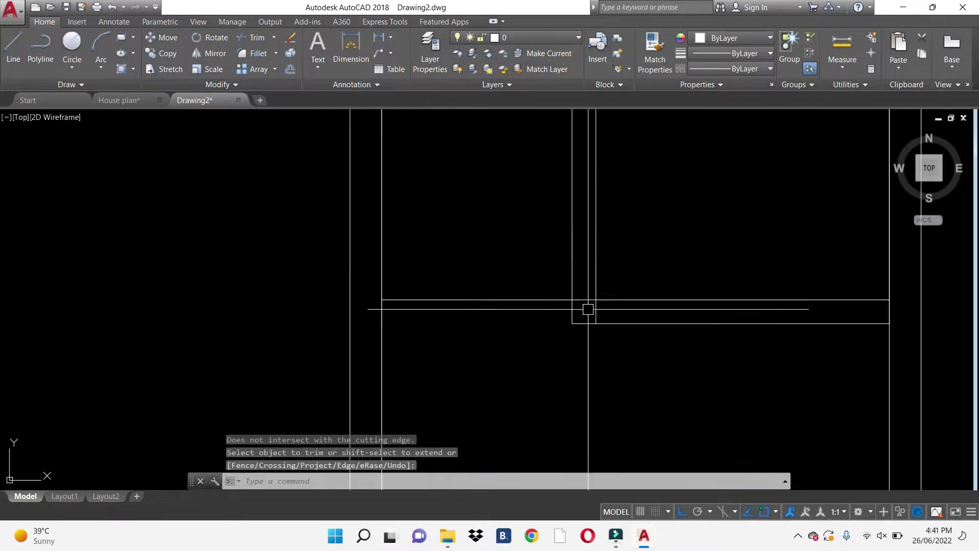
pyautogui.press('Escape')
pyautogui.click(573, 306)
pyautogui.press('Escape')
pyautogui.scroll(-2, 600, 305)
# - Trim away another stray wall segment near the partition
pyautogui.click(600, 305)
pyautogui.click(556, 263)
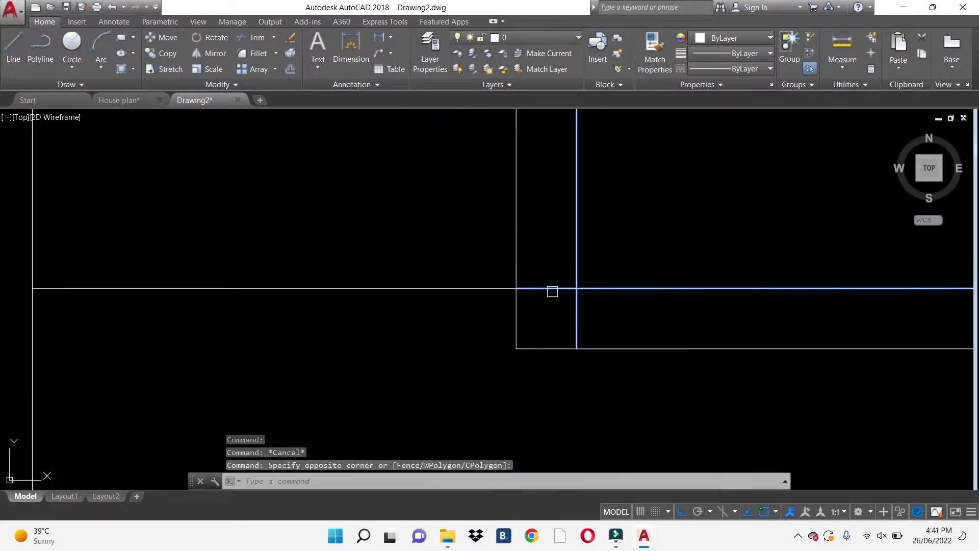
pyautogui.write('tr')
pyautogui.press('Return')
pyautogui.click(575, 308)
pyautogui.press('Escape')
pyautogui.scroll(-3, 562, 319)
# - Erase a stray line, then undo the accidental wall erasure
pyautogui.click(483, 279)
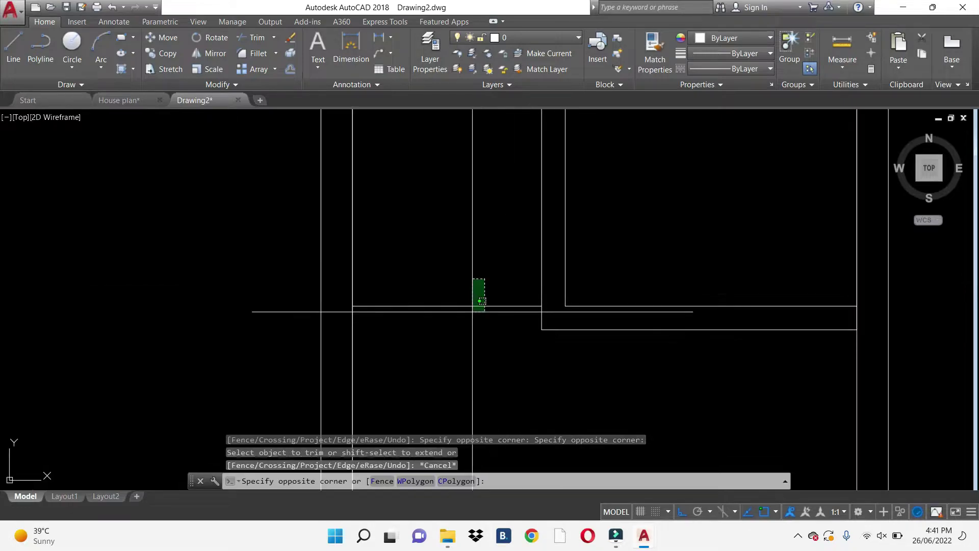
pyautogui.click(474, 306)
pyautogui.write('e')
pyautogui.press('Return')
pyautogui.hotkey('ctrl', 'z')
pyautogui.scroll(4, 530, 240)
# - Attempt trimming the wall between the two wall lines as cutting edges, then cancel
pyautogui.click(568, 274)
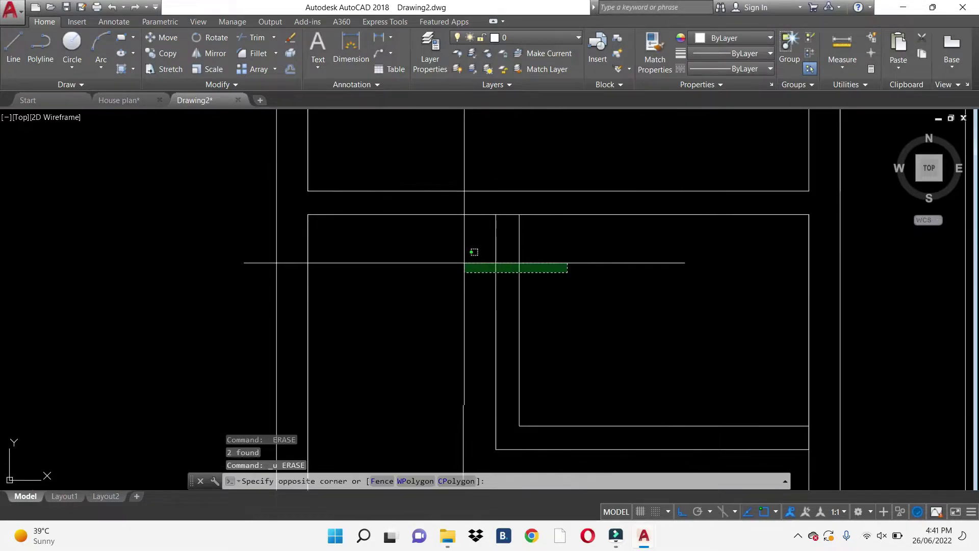
pyautogui.click(460, 259)
pyautogui.write('tr')
pyautogui.press('Return')
pyautogui.click(494, 220)
pyautogui.scroll(2, 494, 220)
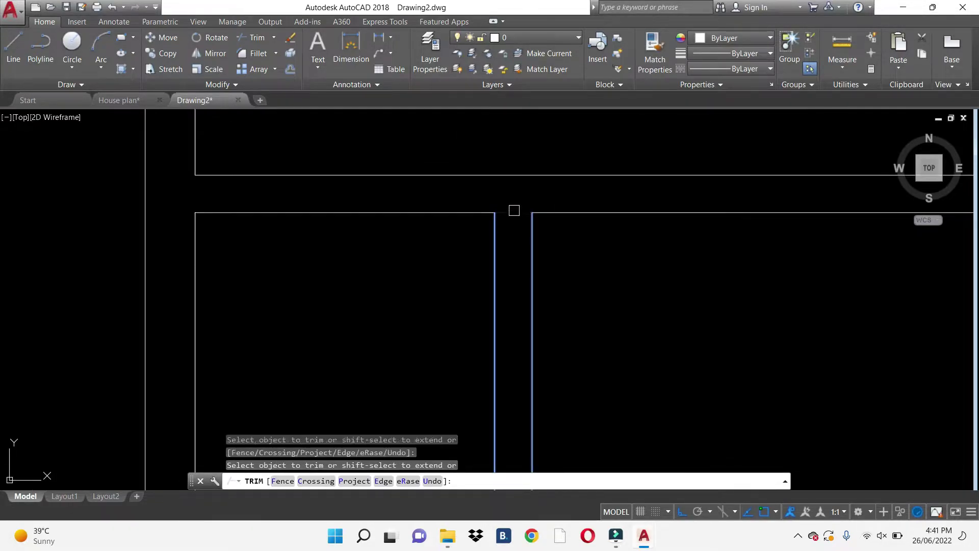
pyautogui.scroll(-3, 541, 217)
pyautogui.press('Escape')
pyautogui.press('Escape')
pyautogui.scroll(-2, 595, 266)
pyautogui.press('Escape')
pyautogui.scroll(-2, 597, 253)
pyautogui.write('re')
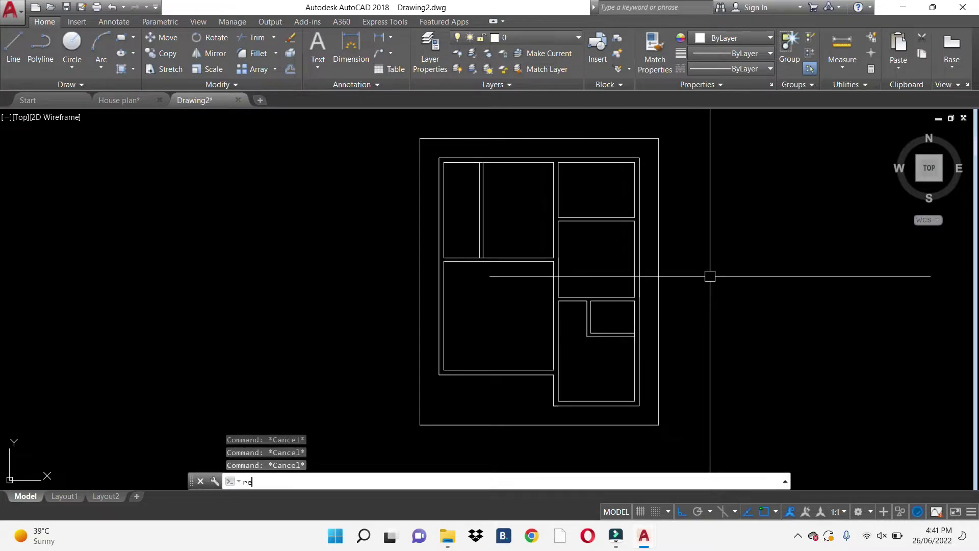
# - Draw a 1000 by 50 rectangle beside the plan
pyautogui.write('c')
pyautogui.press('Return')
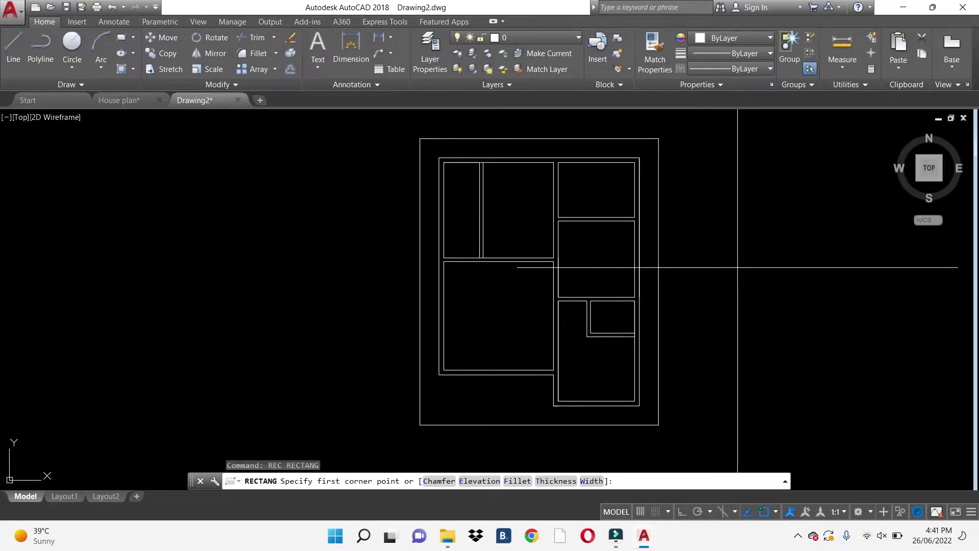
pyautogui.click(737, 267)
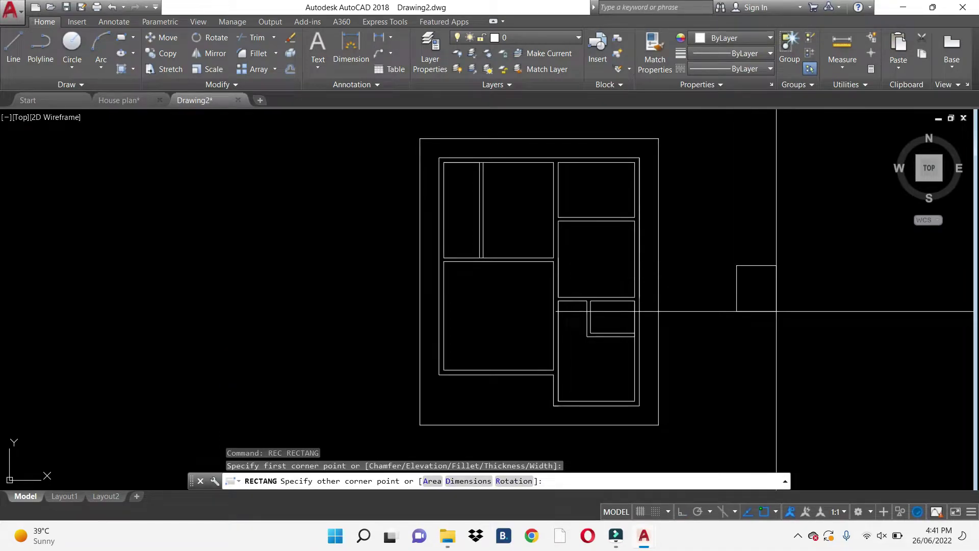
pyautogui.write('d')
pyautogui.press('Return')
pyautogui.write('1000')
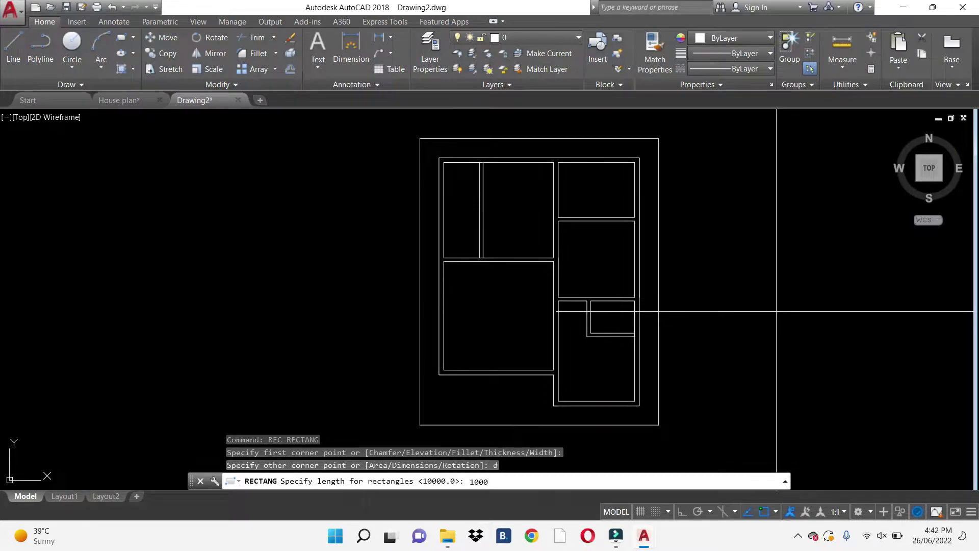
pyautogui.press('Return')
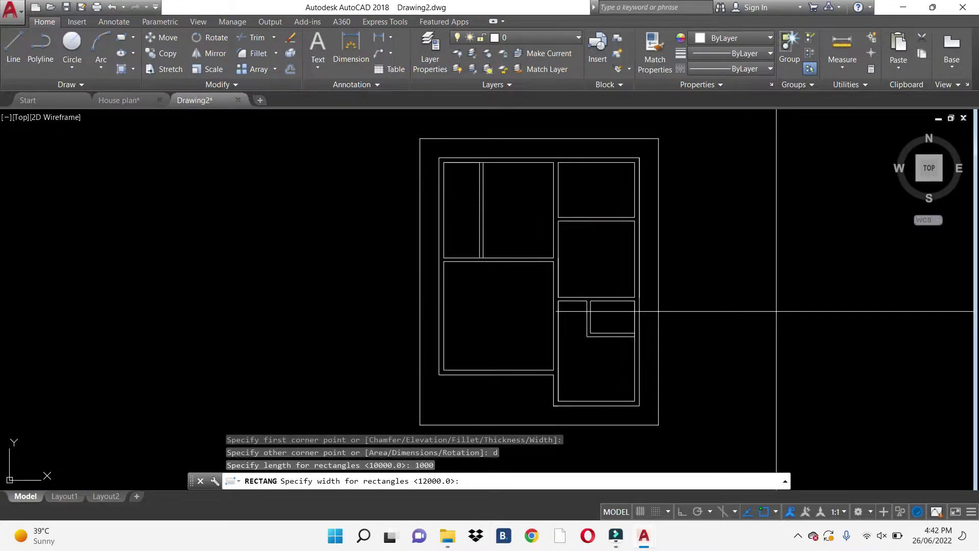
pyautogui.write('50')
pyautogui.press('Return')
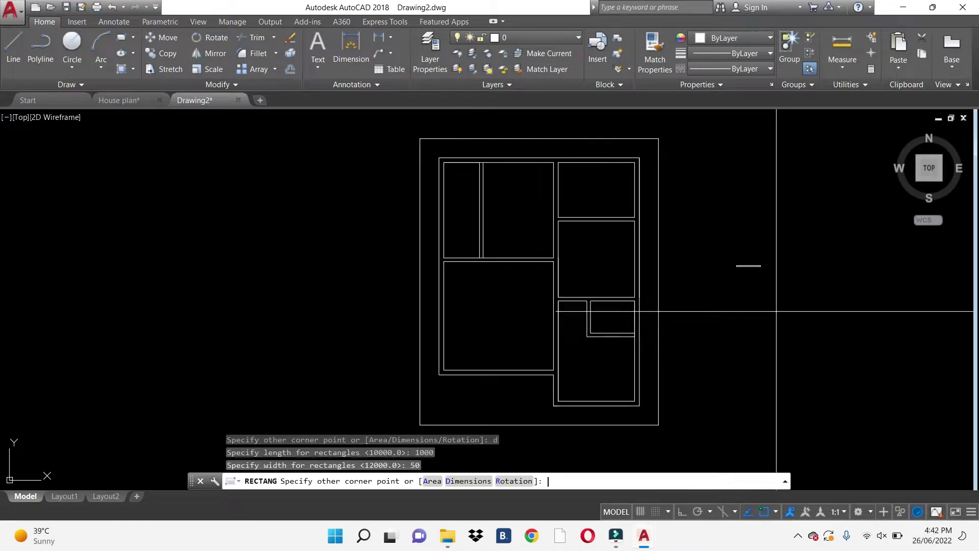
pyautogui.press('Escape')
# - Rotate the 1000 by 50 rectangle 90° to stand upright
pyautogui.scroll(2, 776, 314)
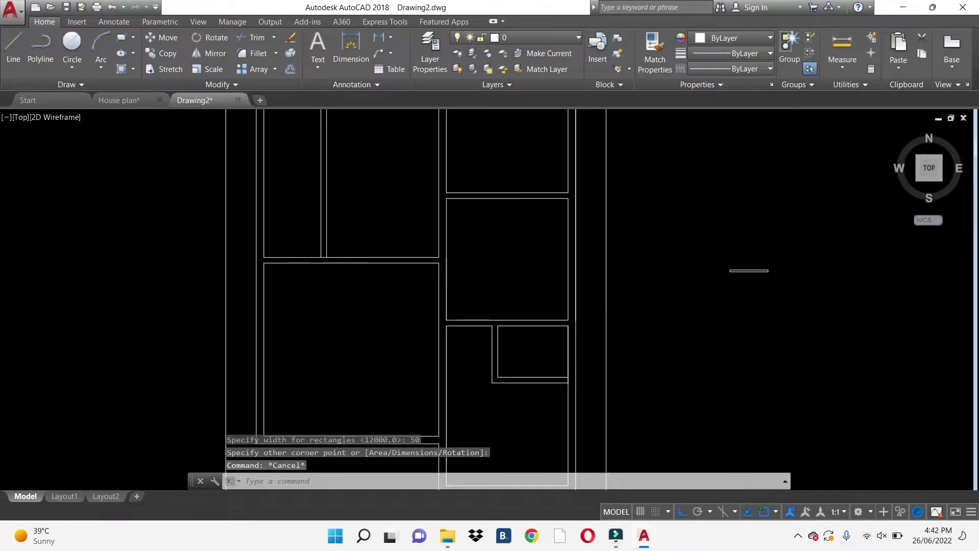
pyautogui.scroll(4, 762, 300)
pyautogui.moveTo(762, 300); pyautogui.dragTo(678, 249, button='middle')
pyautogui.click(685, 263)
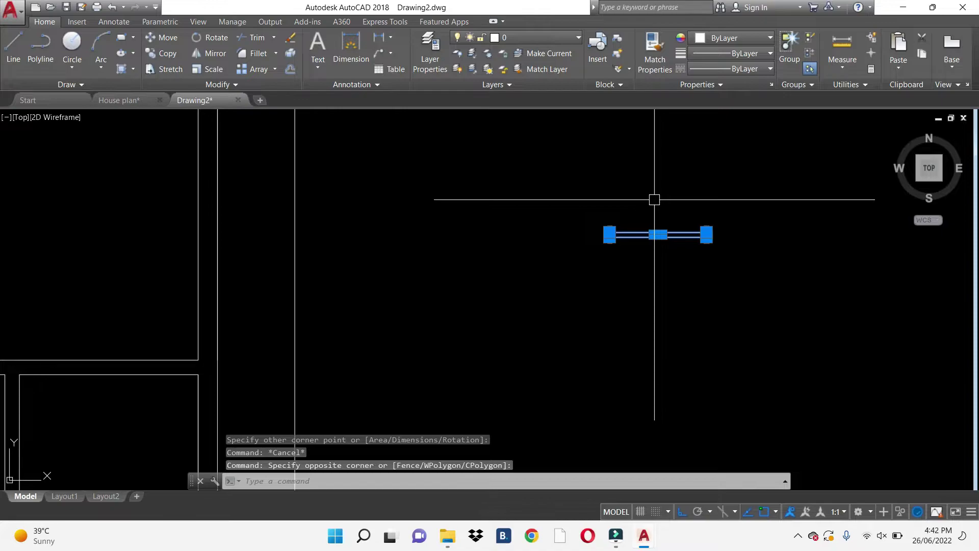
pyautogui.write('ro')
pyautogui.press('Return')
pyautogui.click(669, 236)
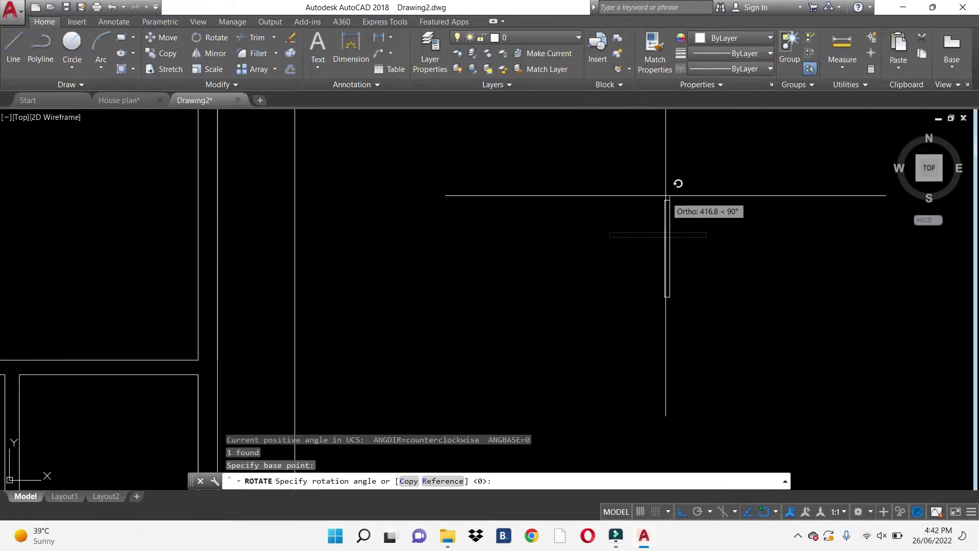
pyautogui.press('Escape')
pyautogui.press('Escape')
# - Draw a 200 by 50 rectangle beside the door leaf
pyautogui.write('re')
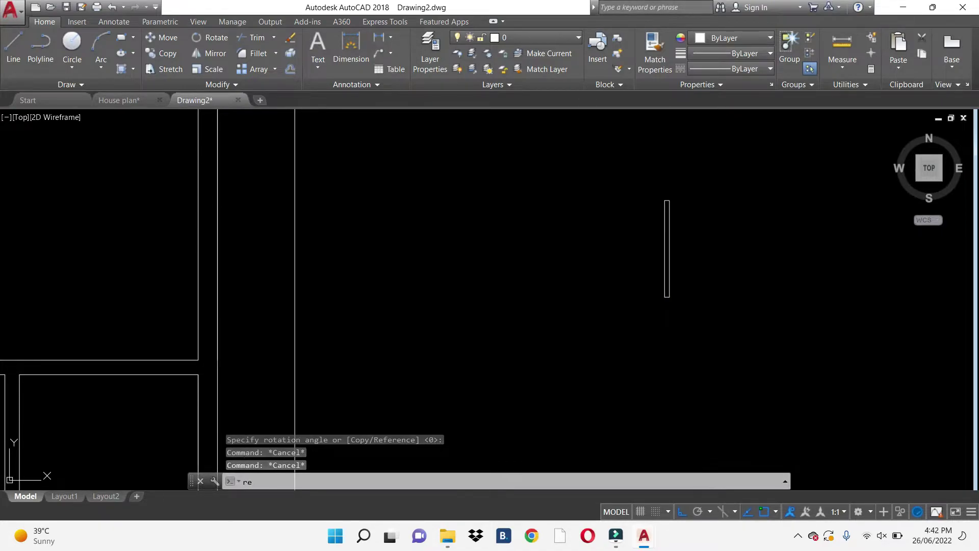
pyautogui.write('c')
pyautogui.press('Return')
pyautogui.click(688, 276)
pyautogui.write('d')
pyautogui.press('Return')
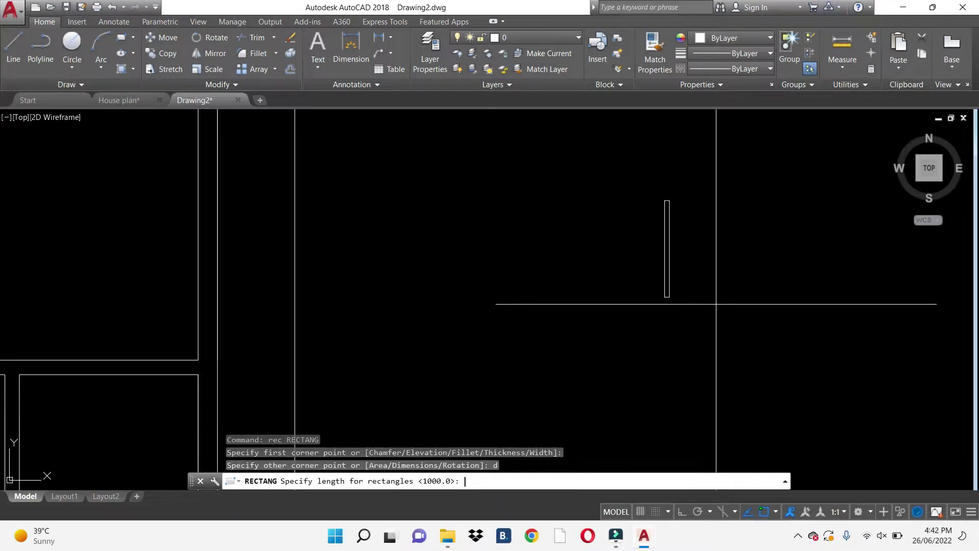
pyautogui.press('Return')
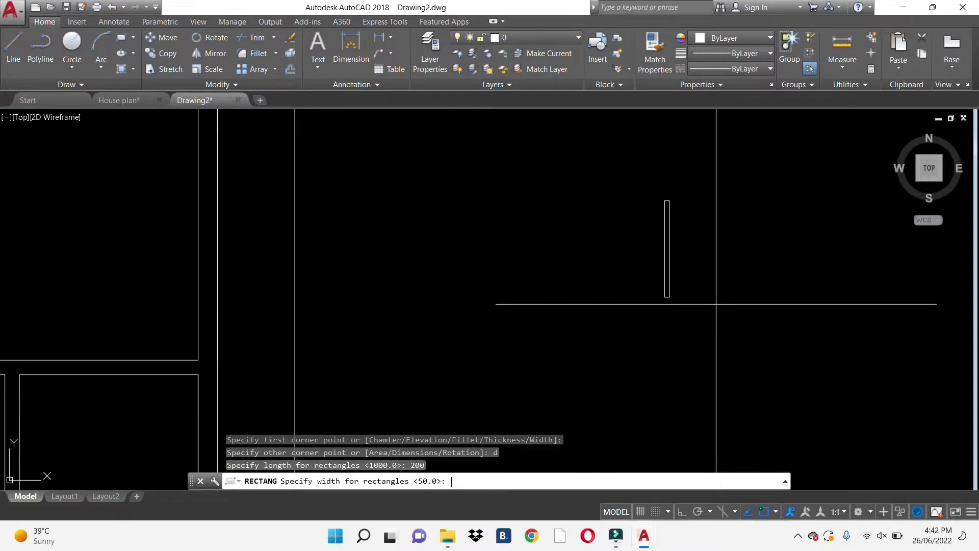
pyautogui.write('0')
pyautogui.press('Return')
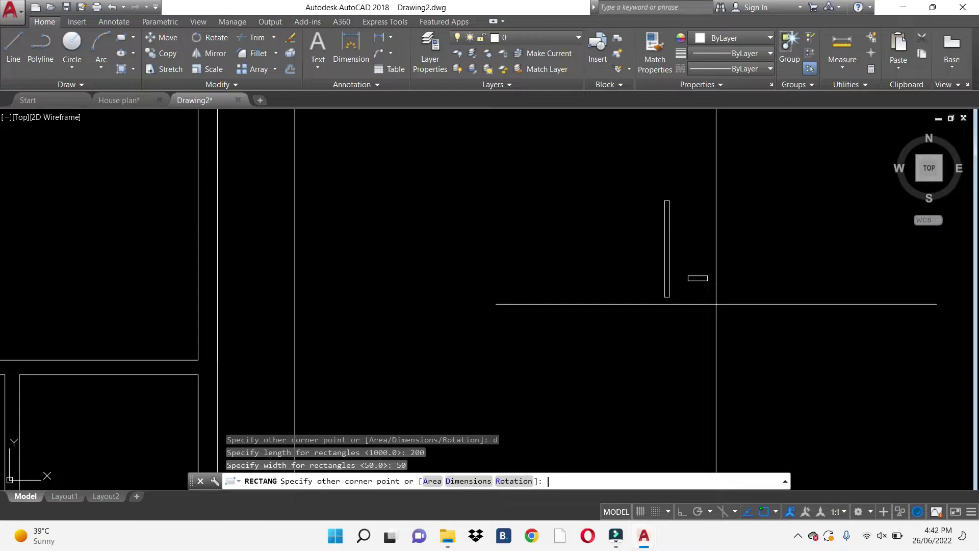
pyautogui.click(711, 290)
# - Rotate the 200 by 50 rectangle upright
pyautogui.moveTo(714, 294); pyautogui.dragTo(699, 245)
pyautogui.write('ro')
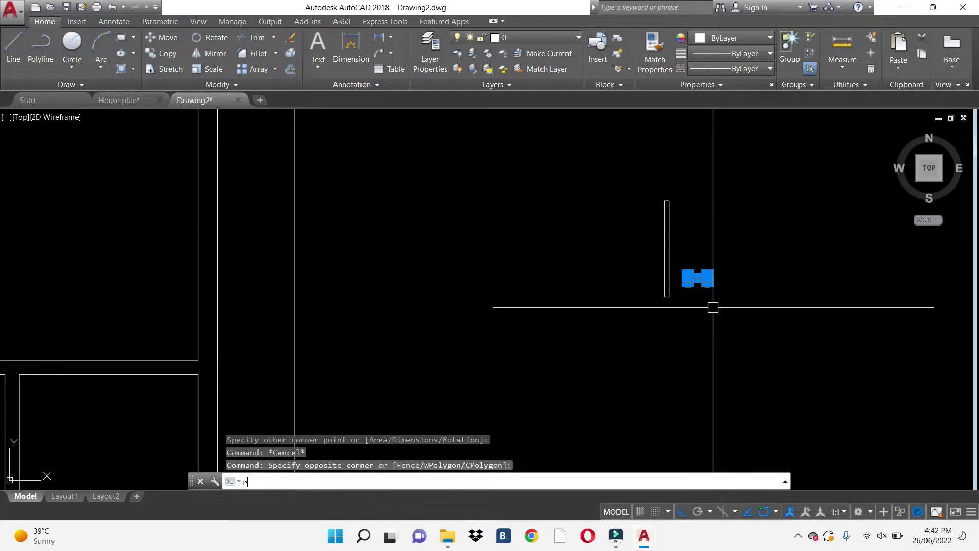
pyautogui.press('Return')
pyautogui.scroll(2, 710, 311)
pyautogui.click(705, 264)
pyautogui.press('Return')
pyautogui.press('Escape')
# - Move the small block to the door leaf's lower end
pyautogui.click(721, 277)
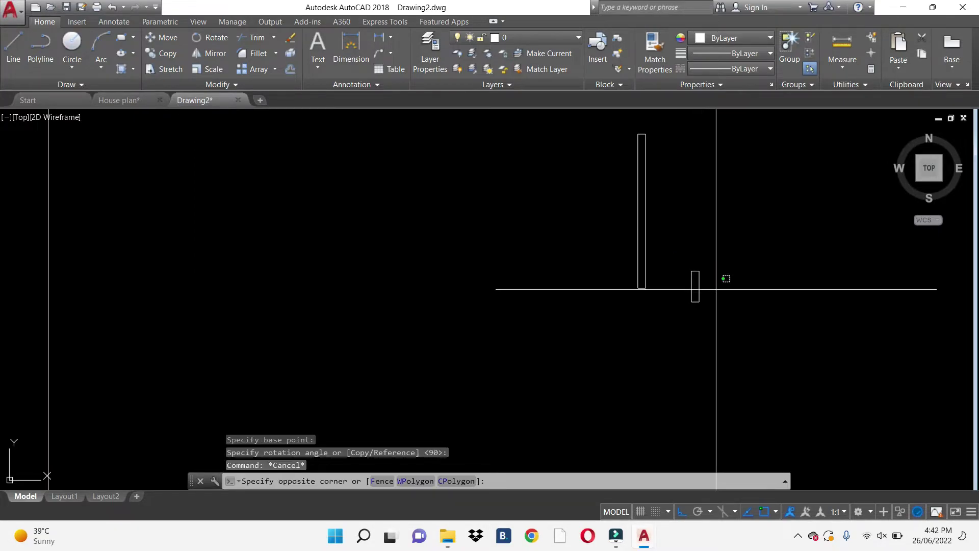
pyautogui.click(650, 297)
pyautogui.write('m')
pyautogui.press('Return')
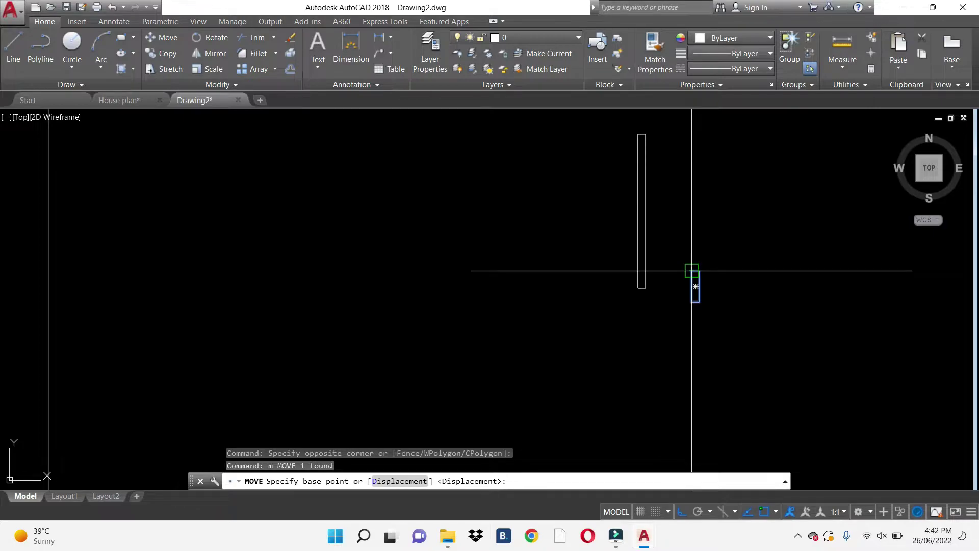
pyautogui.click(692, 270)
pyautogui.click(645, 288)
pyautogui.press('Escape')
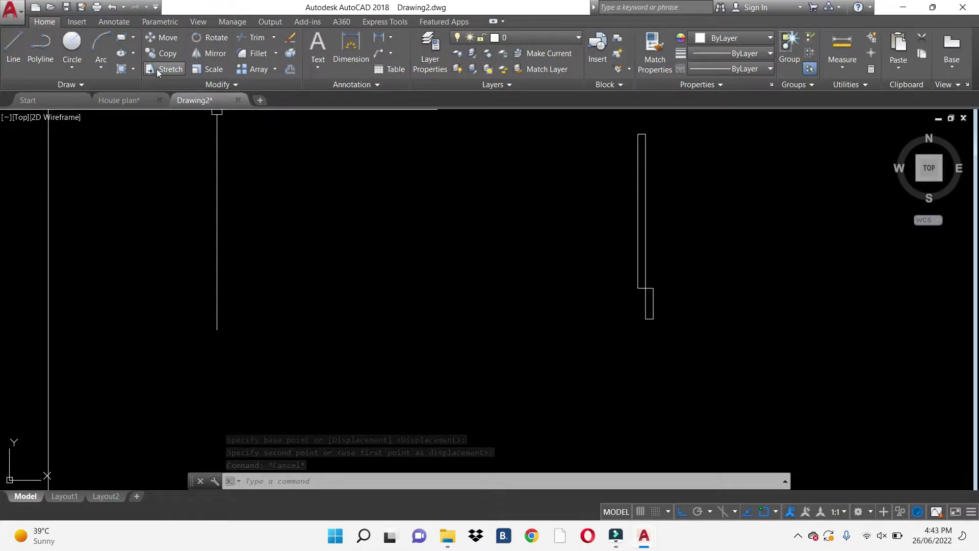
# - Draw a quarter-circle swing arc (Center, Start, End) from the leaf's top to its base level
pyautogui.click(104, 63)
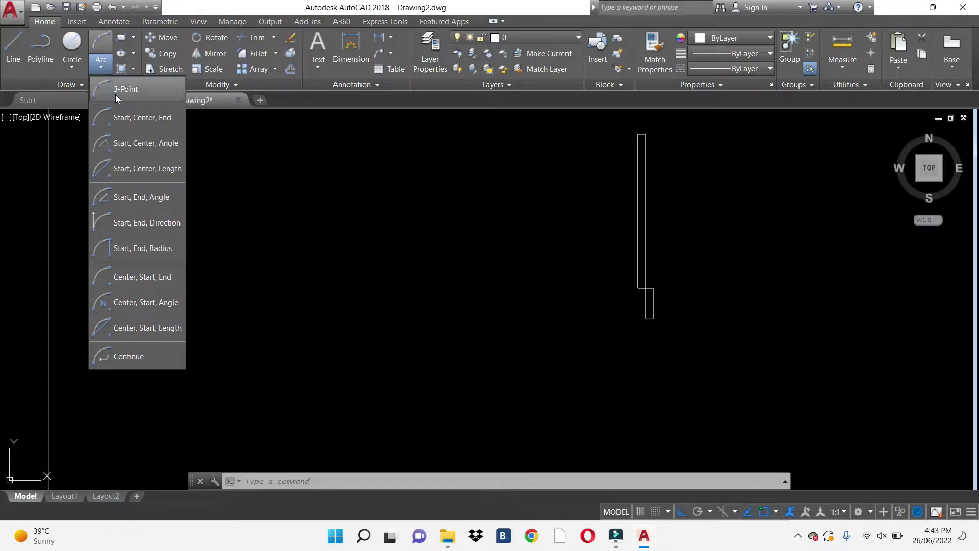
pyautogui.click(146, 280)
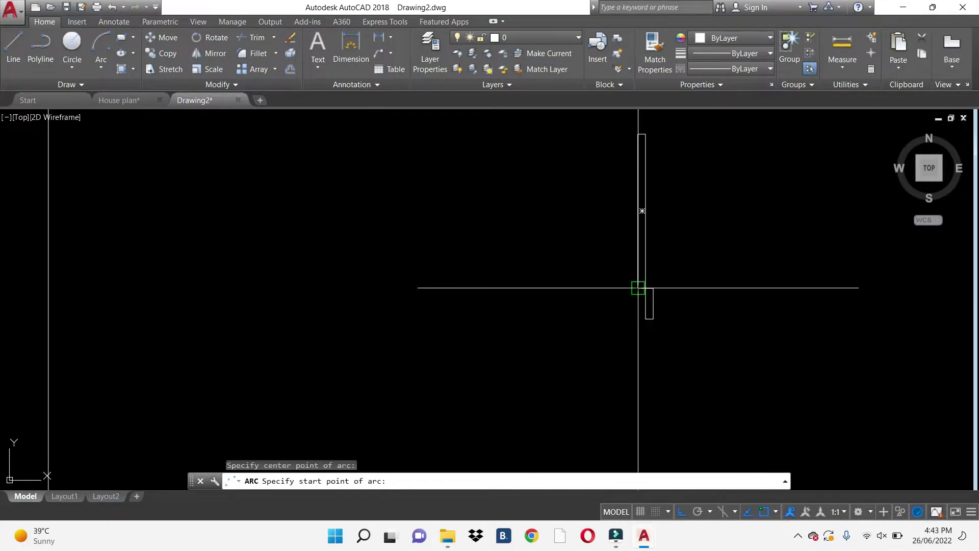
pyautogui.click(638, 134)
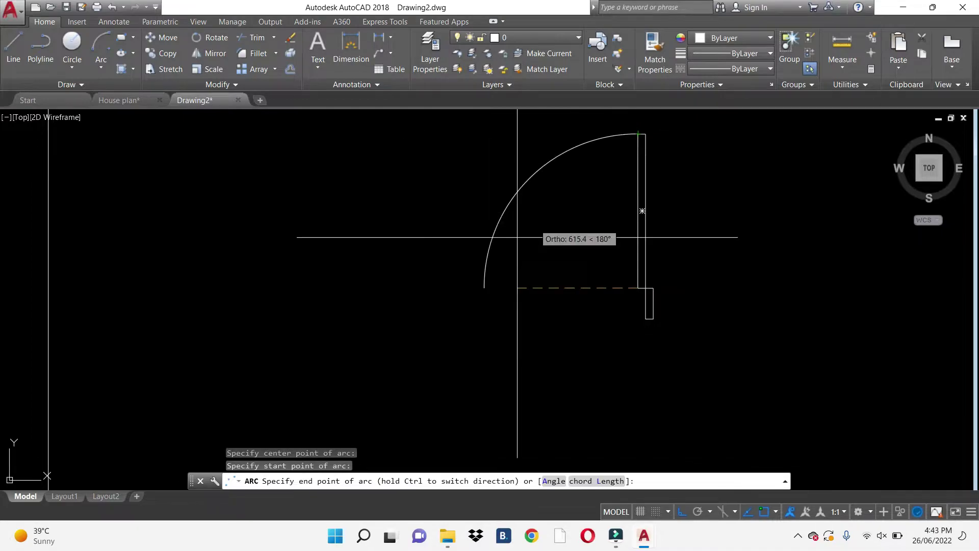
pyautogui.click(487, 296)
pyautogui.scroll(-2, 540, 291)
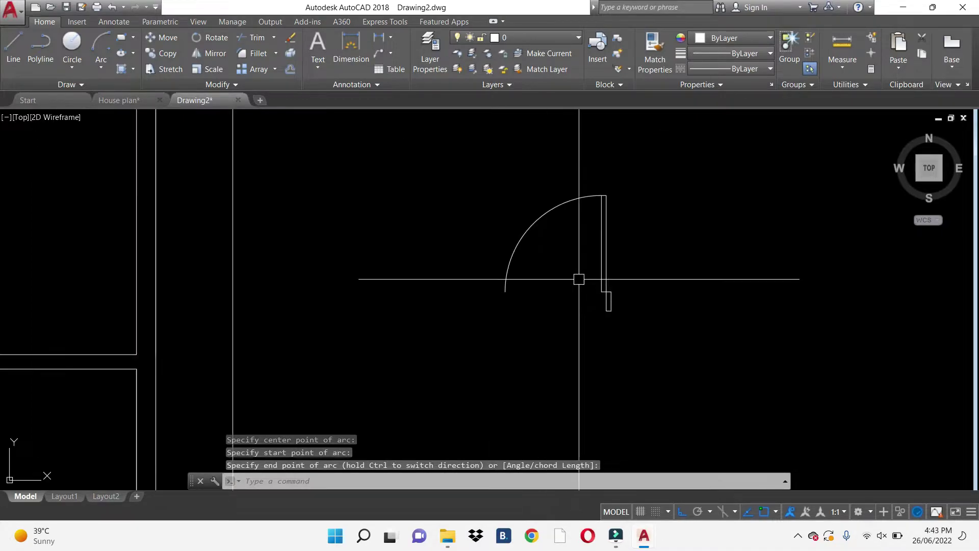
# - Copy the small block from the leaf's base to the arc's open end
pyautogui.click(554, 268)
pyautogui.click(652, 349)
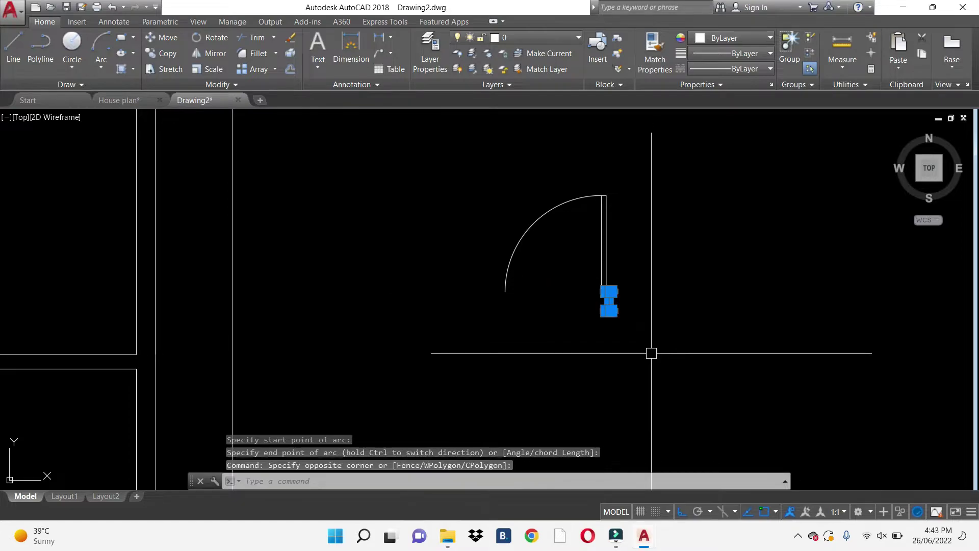
pyautogui.write('c')
pyautogui.press('Return')
pyautogui.scroll(2, 643, 316)
pyautogui.scroll(1, 644, 296)
pyautogui.press('Escape')
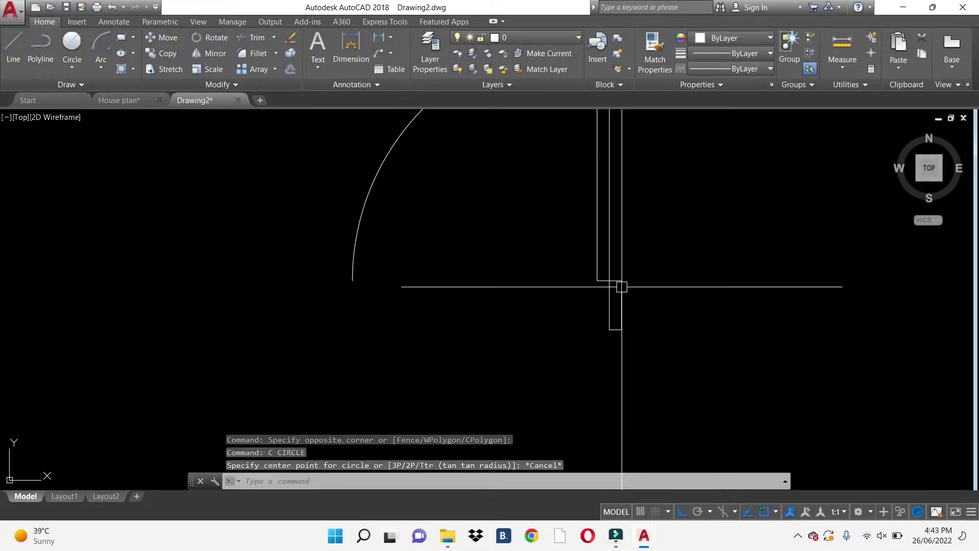
pyautogui.write('co')
pyautogui.press('Return')
pyautogui.click(622, 280)
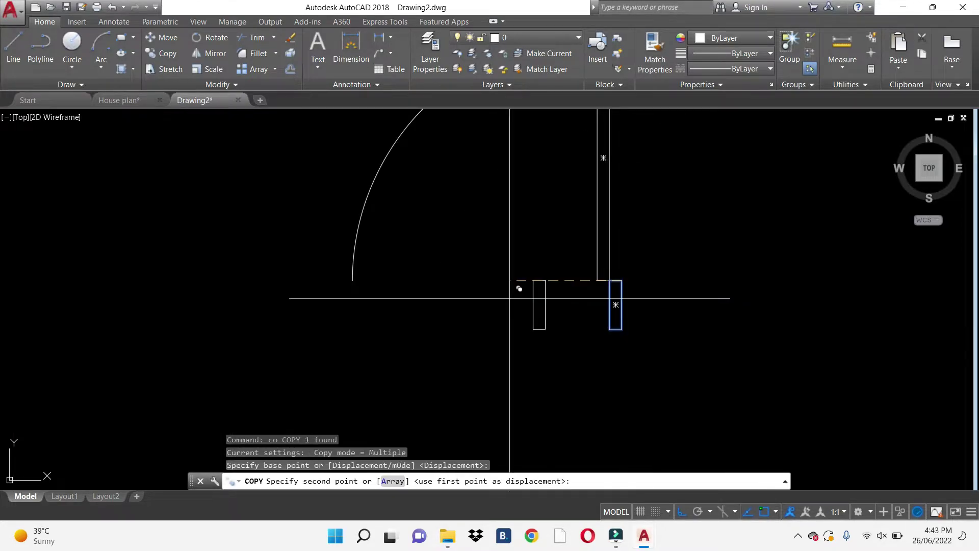
pyautogui.click(357, 278)
pyautogui.press('Escape')
pyautogui.scroll(-6, 517, 308)
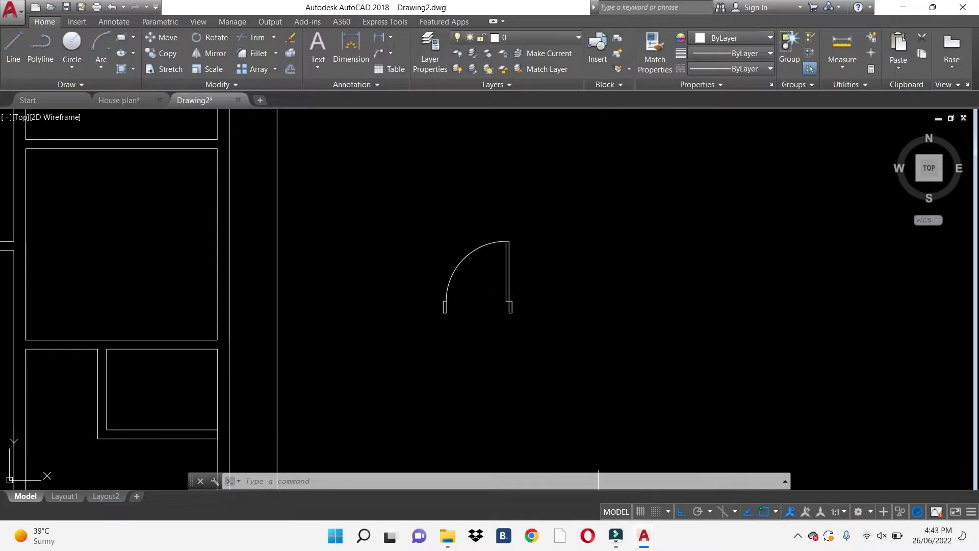
# - Draw a 900×50 rectangle for the second door leaf and select it
pyautogui.write('rec')
pyautogui.press('Return')
pyautogui.click(606, 256)
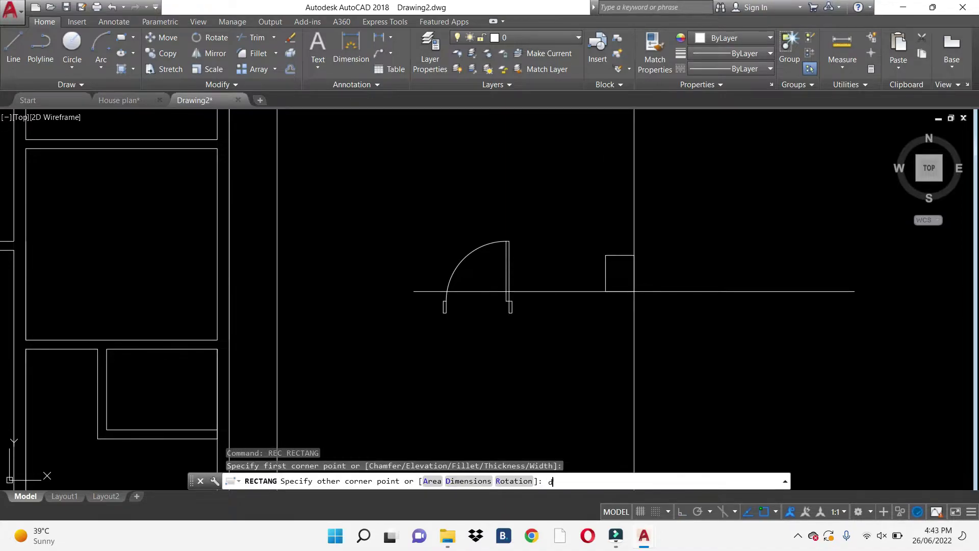
pyautogui.press('Return')
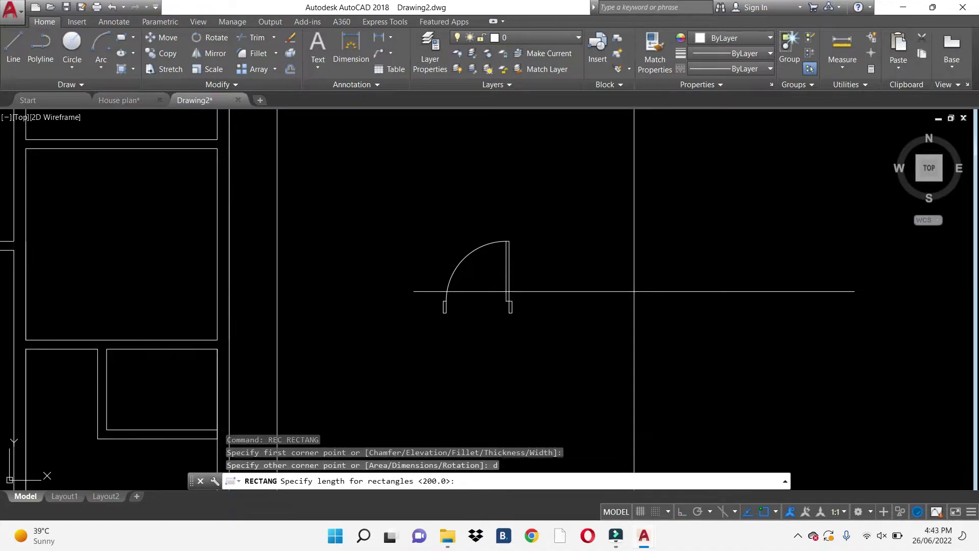
pyautogui.write('900')
pyautogui.press('Return')
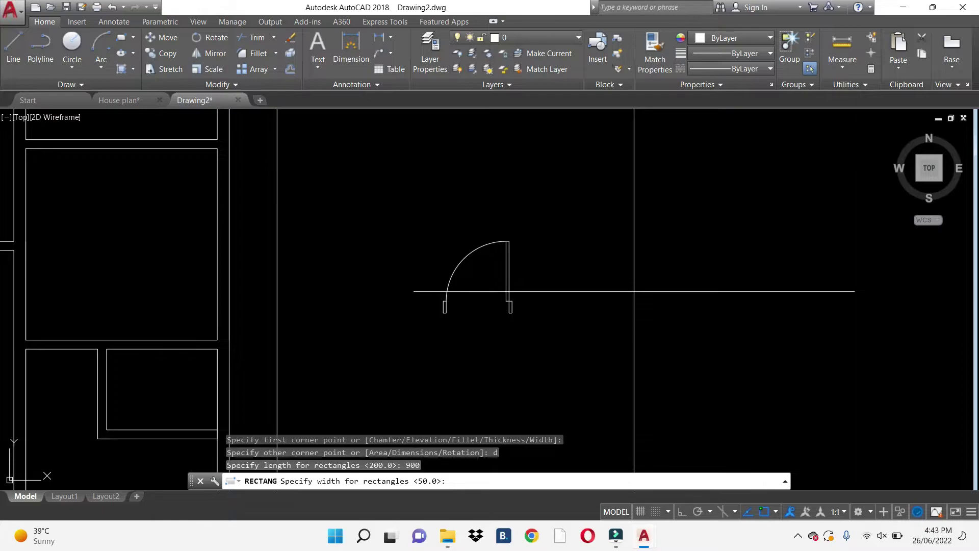
pyautogui.write('50')
pyautogui.press('Return')
pyautogui.click(648, 306)
pyautogui.press('Escape')
pyautogui.moveTo(647, 306); pyautogui.dragTo(612, 244)
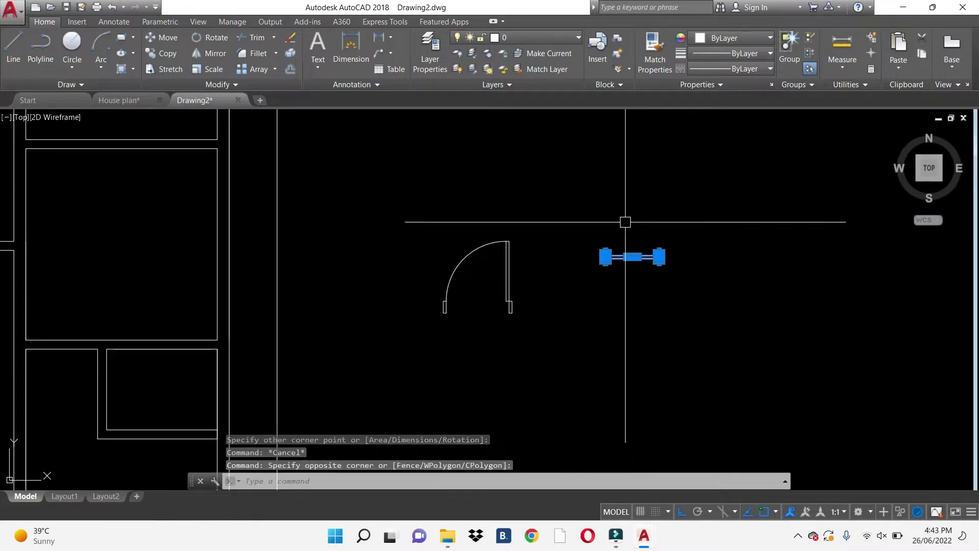
pyautogui.write('r')
pyautogui.press('Return')
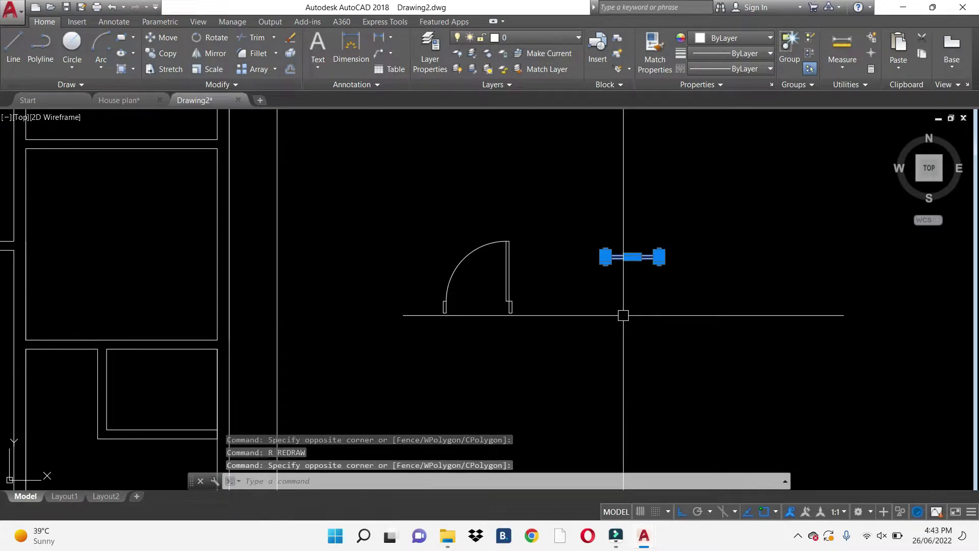
# - Rotate the door leaf 270° so it stands upright
pyautogui.write('ro')
pyautogui.press('Return')
pyautogui.click(627, 275)
pyautogui.press('Return')
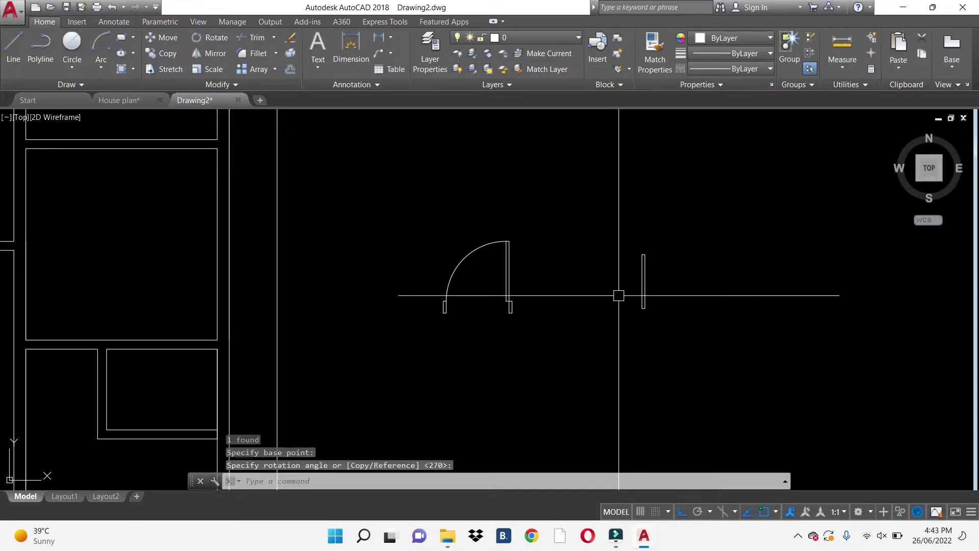
pyautogui.press('Escape')
# - Draw a small 150×50 jamb rectangle using the Dimensions option
pyautogui.write('ec')
pyautogui.press('Return')
pyautogui.click(695, 289)
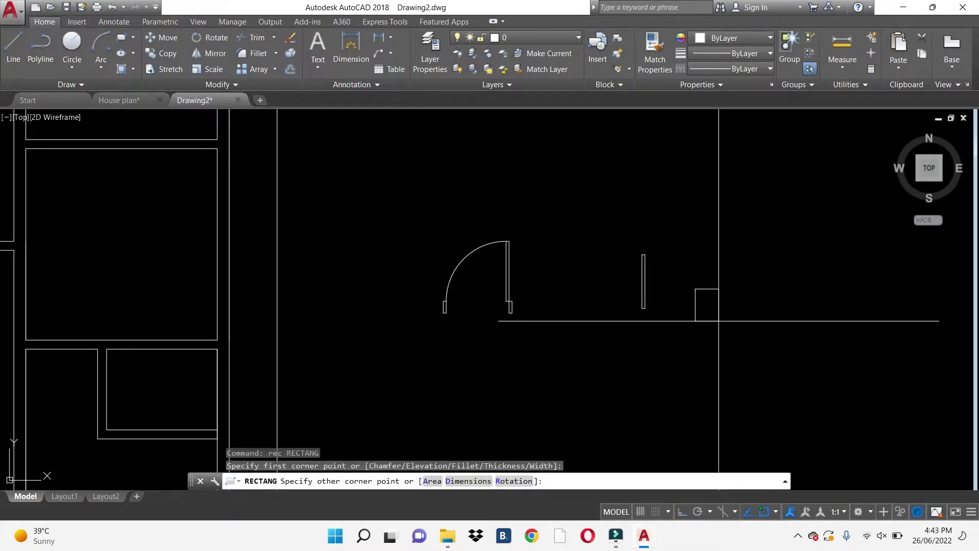
pyautogui.write('d')
pyautogui.press('Return')
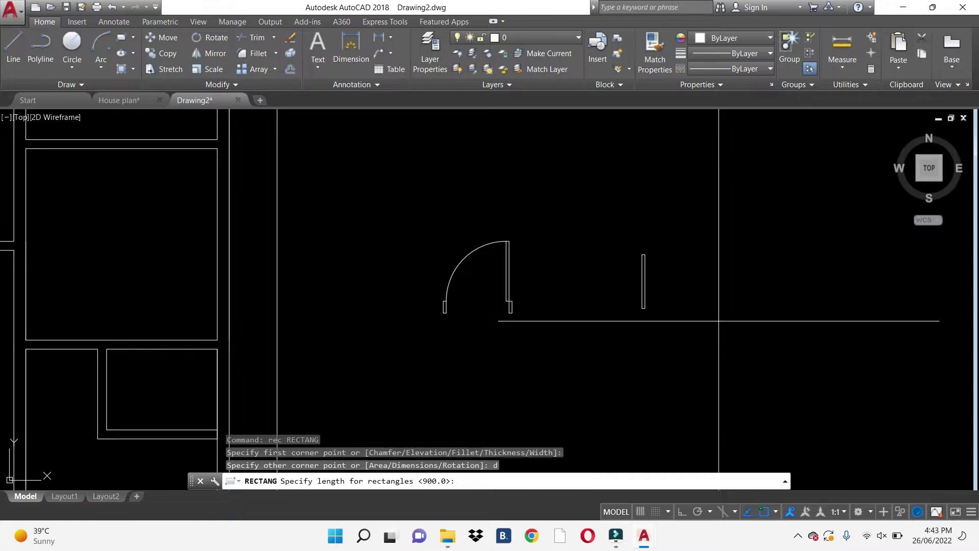
pyautogui.press('Return')
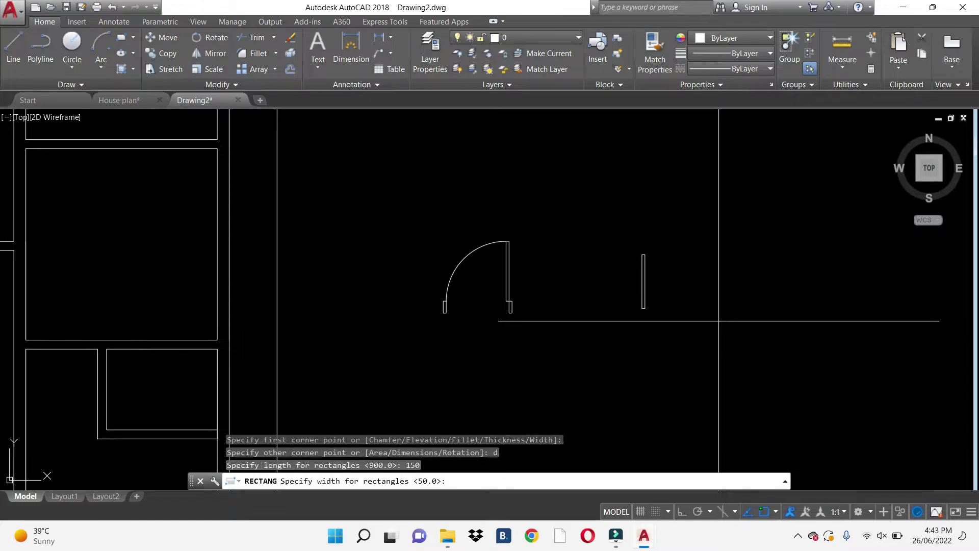
pyautogui.press('Return')
pyautogui.click(708, 332)
pyautogui.scroll(6, 696, 291)
pyautogui.press('Escape')
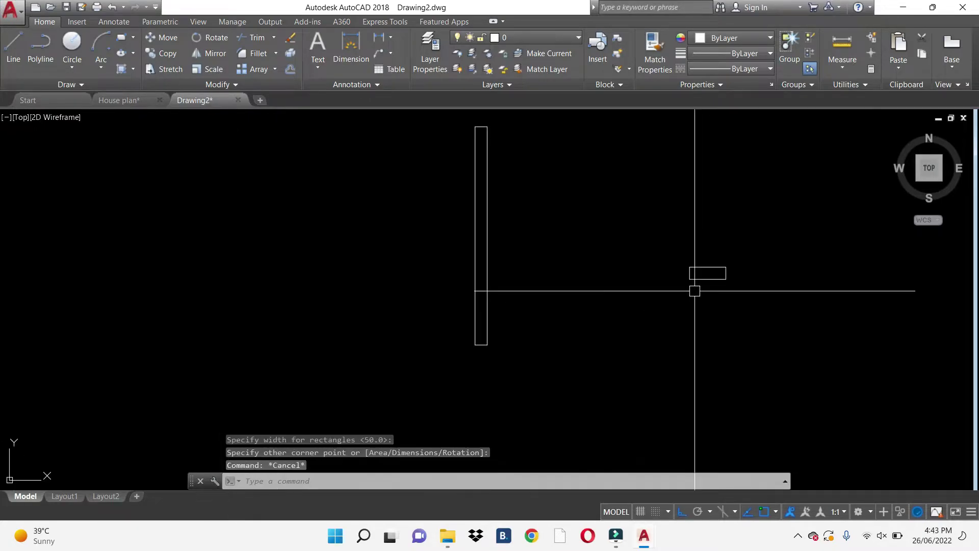
# - Rotate the jamb upright and move it to the foot of the door leaf
pyautogui.click(705, 278)
pyautogui.write('r')
pyautogui.press('Return')
pyautogui.click(663, 322)
pyautogui.click(656, 321)
pyautogui.moveTo(708, 341); pyautogui.dragTo(671, 326)
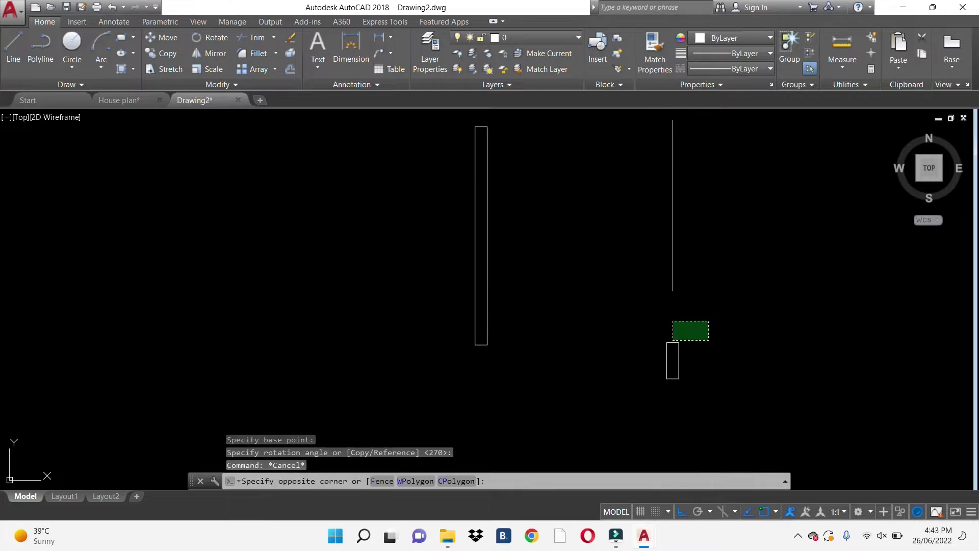
pyautogui.write('m')
pyautogui.press('Return')
pyautogui.click(667, 342)
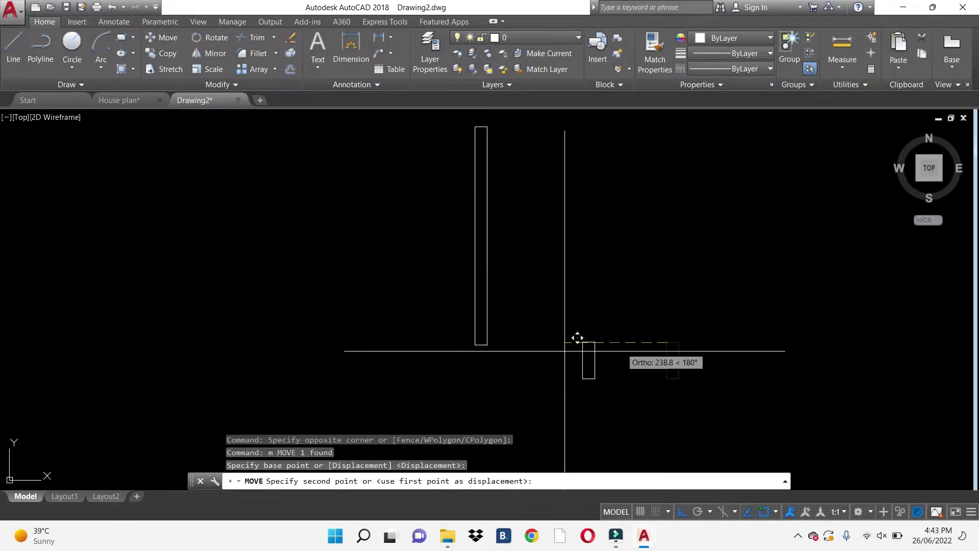
pyautogui.click(500, 331)
pyautogui.press('Escape')
# - Draw the quarter-circle swing arc from the leaf's top end with a Center, Start, End arc
pyautogui.scroll(-2, 556, 336)
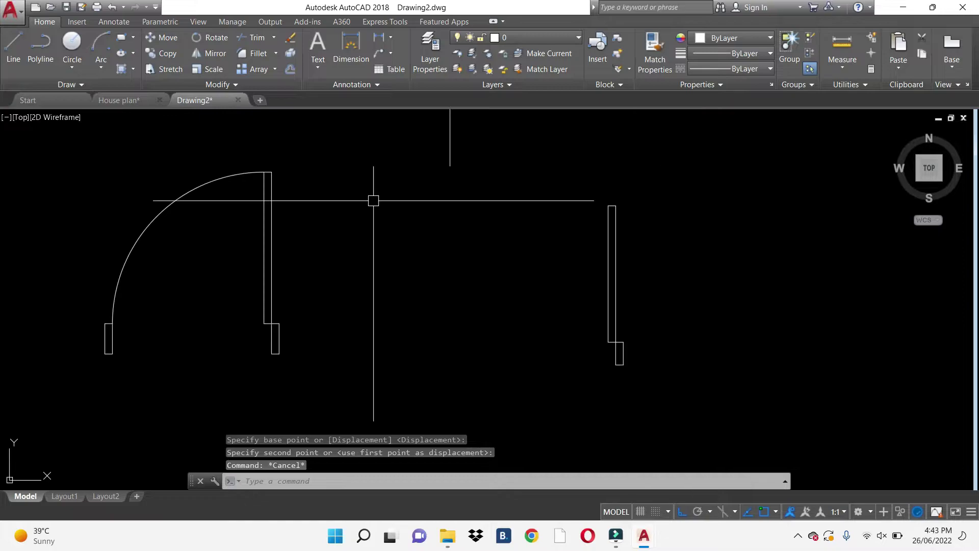
pyautogui.click(104, 67)
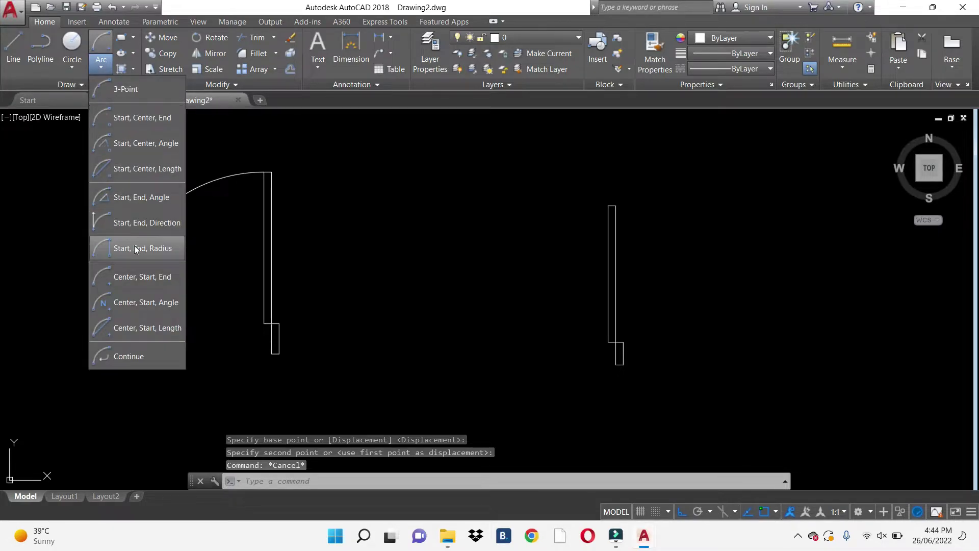
pyautogui.click(144, 279)
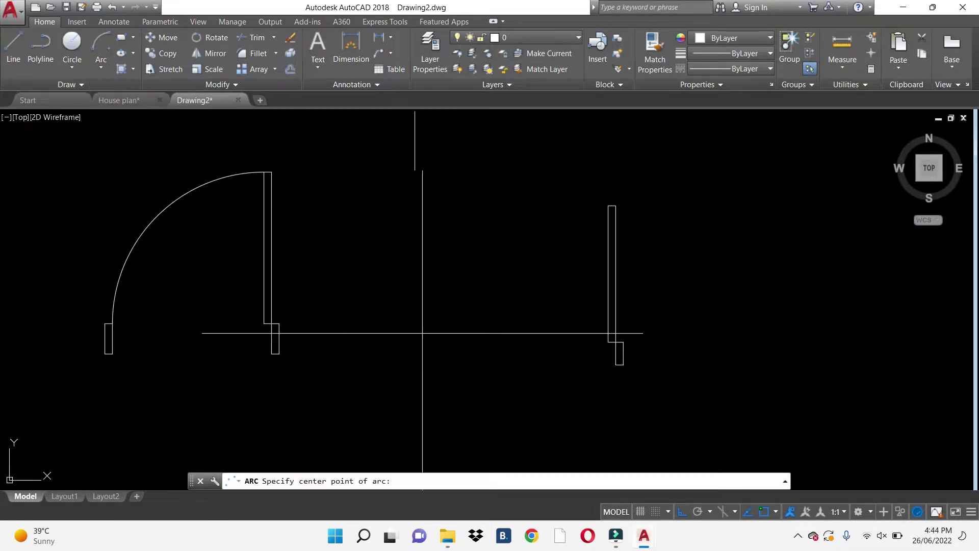
pyautogui.click(604, 346)
pyautogui.click(608, 205)
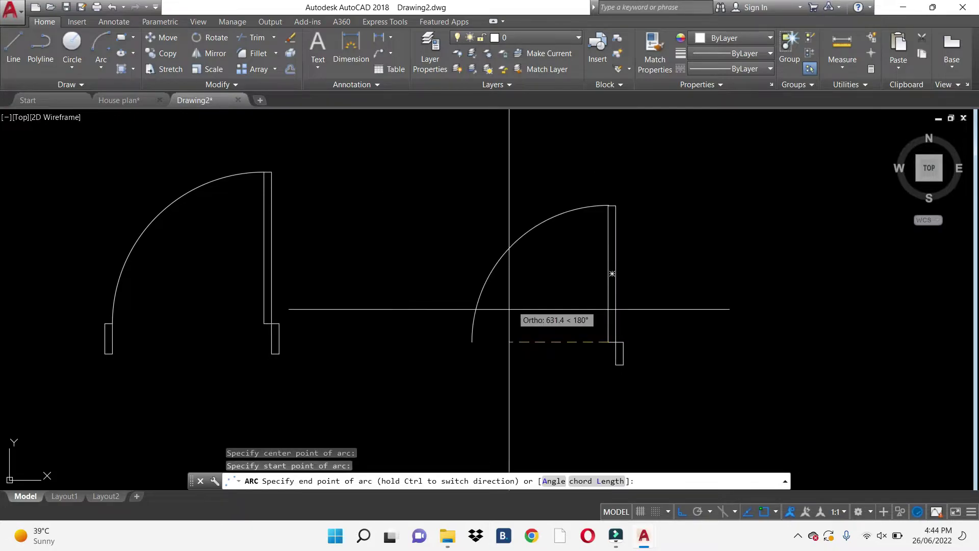
pyautogui.click(483, 340)
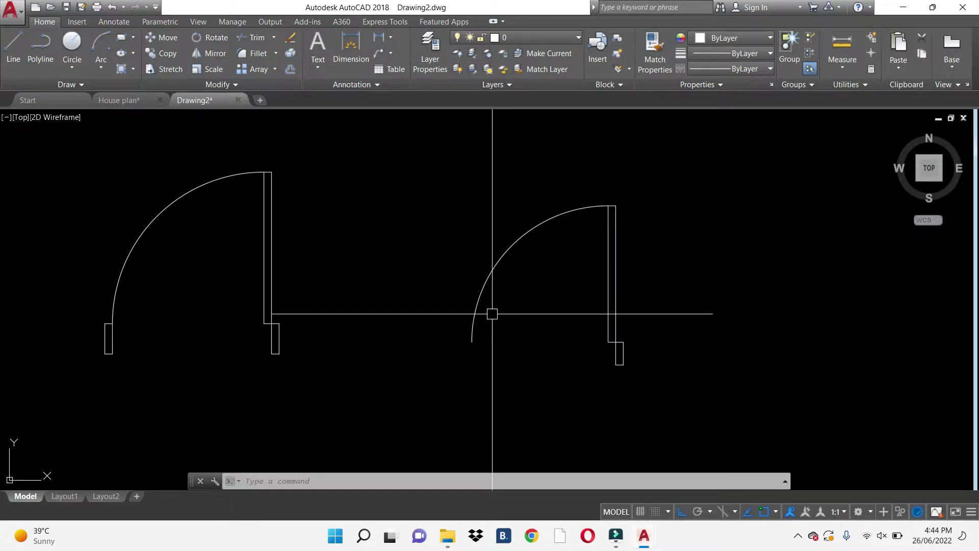
pyautogui.press('Escape')
pyautogui.press('Escape')
pyautogui.scroll(-2, 558, 300)
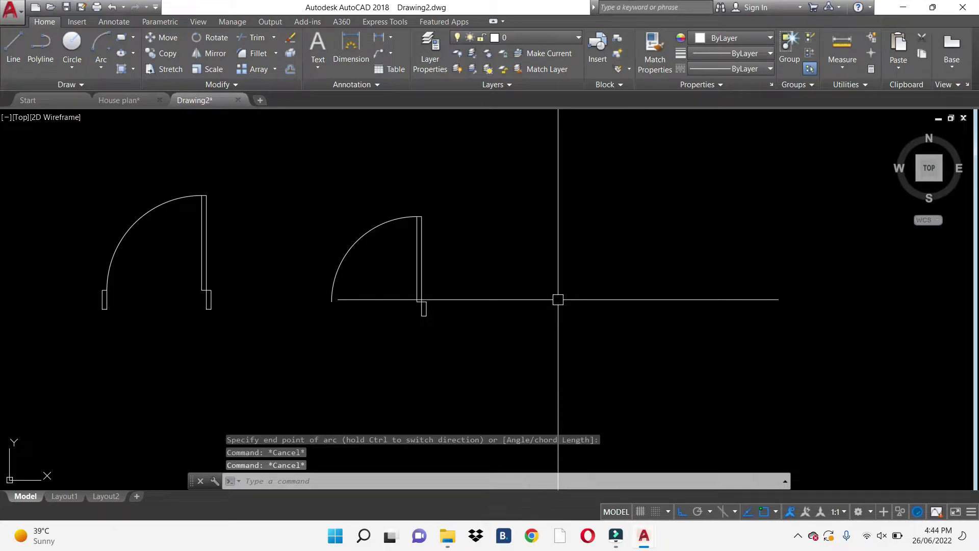
# - Draw a 200×1200 window rectangle right of the doors
pyautogui.write('rec')
pyautogui.press('Return')
pyautogui.click(539, 258)
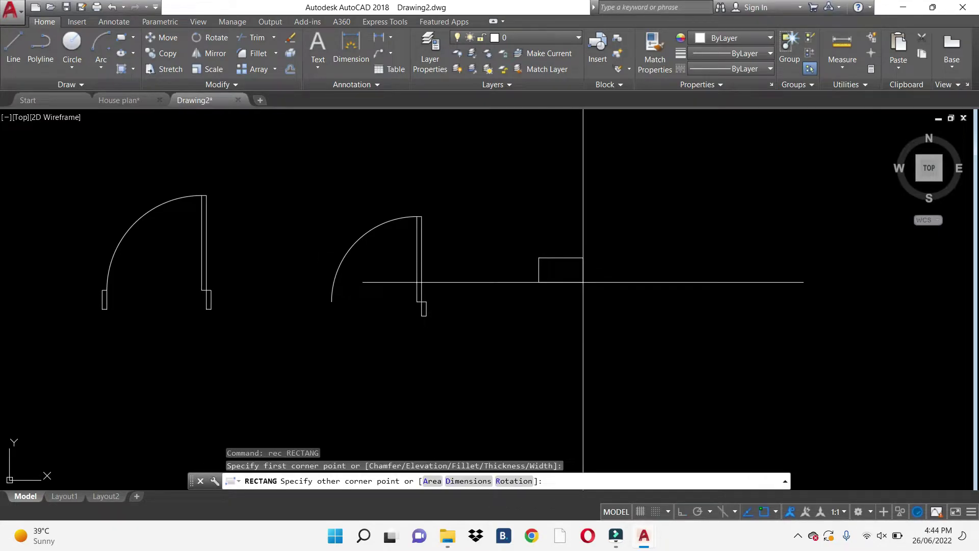
pyautogui.write('d')
pyautogui.press('Return')
pyautogui.write('200')
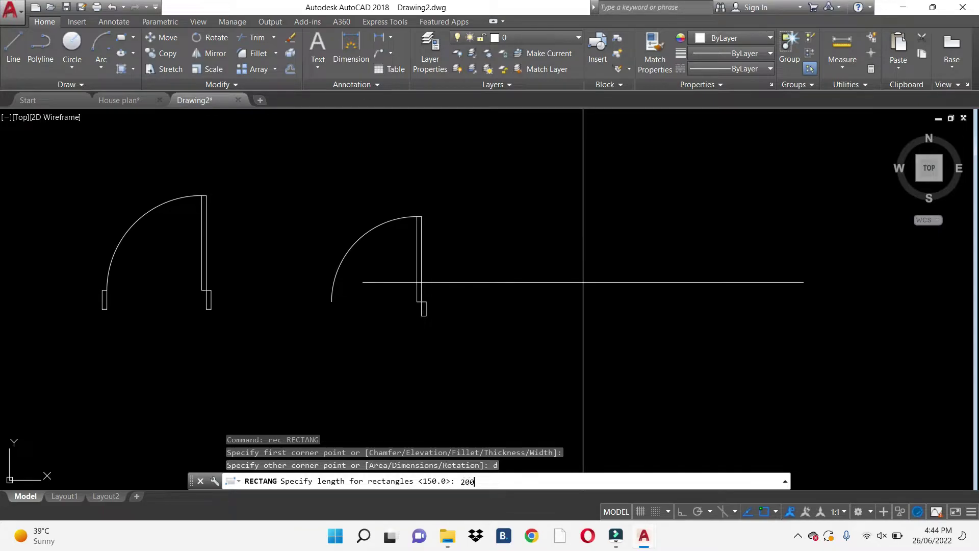
pyautogui.press('Return')
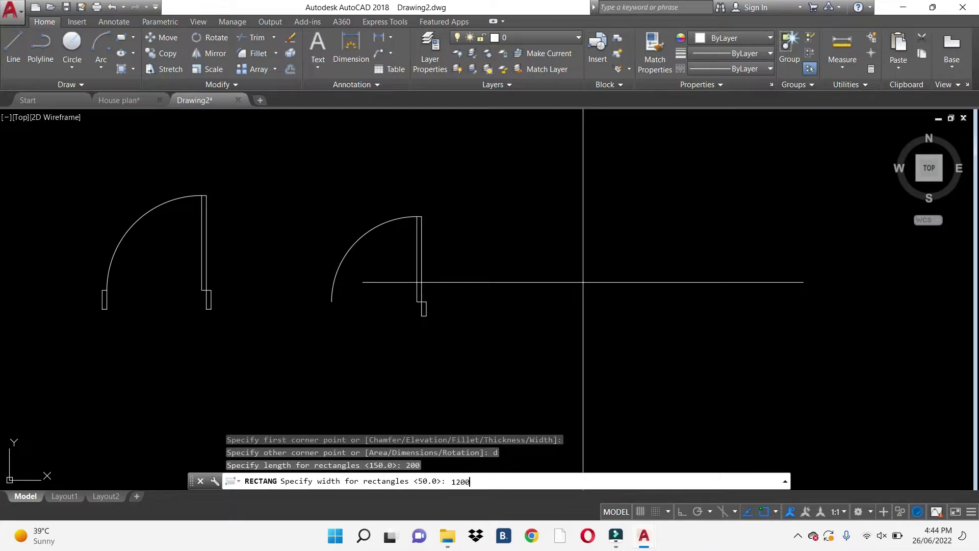
pyautogui.press('Return')
pyautogui.click(601, 315)
pyautogui.press('Escape')
# - Rotate the window rectangle 90° so it lies horizontal
pyautogui.click(575, 285)
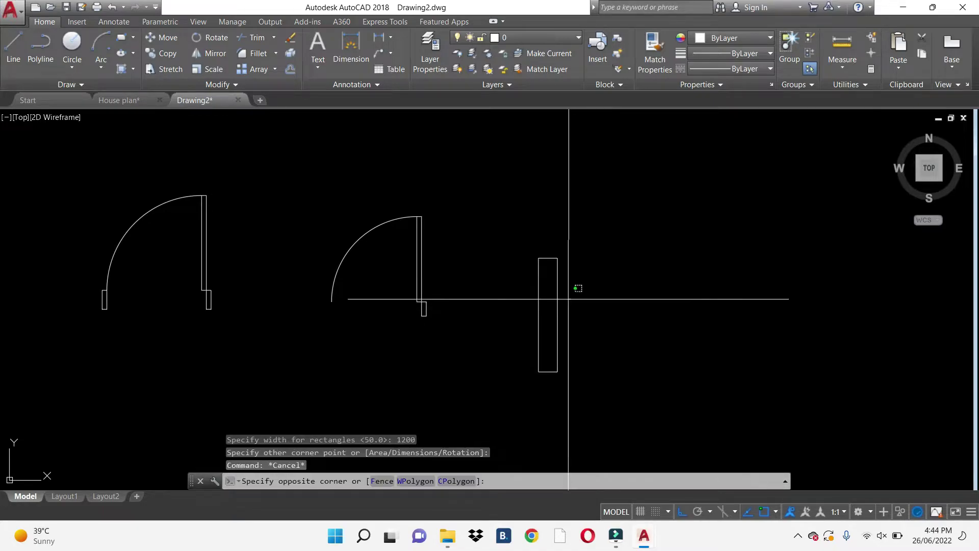
pyautogui.click(539, 315)
pyautogui.press('Return')
pyautogui.click(557, 280)
pyautogui.click(562, 239)
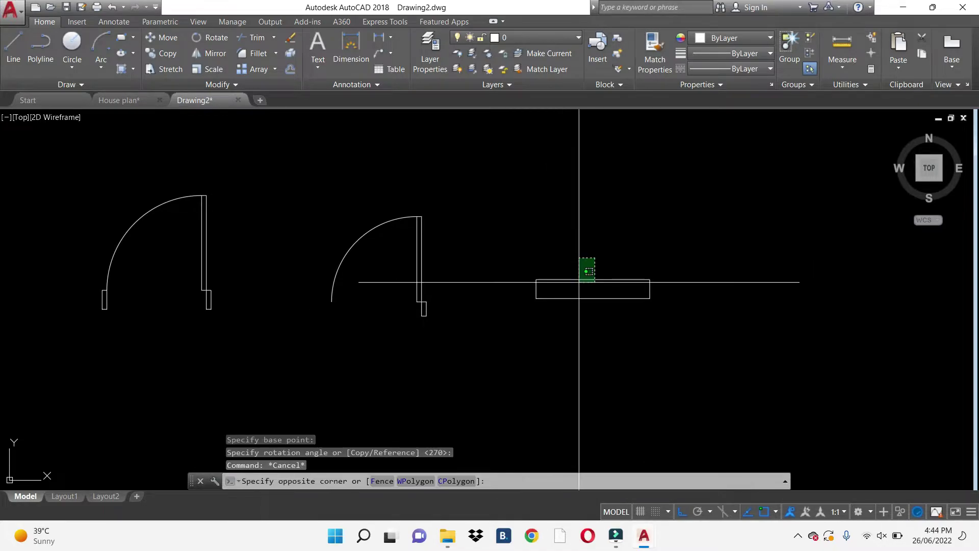
# - Explode the window rectangle and offset its top line 50 inward
pyautogui.write('x')
pyautogui.press('Return')
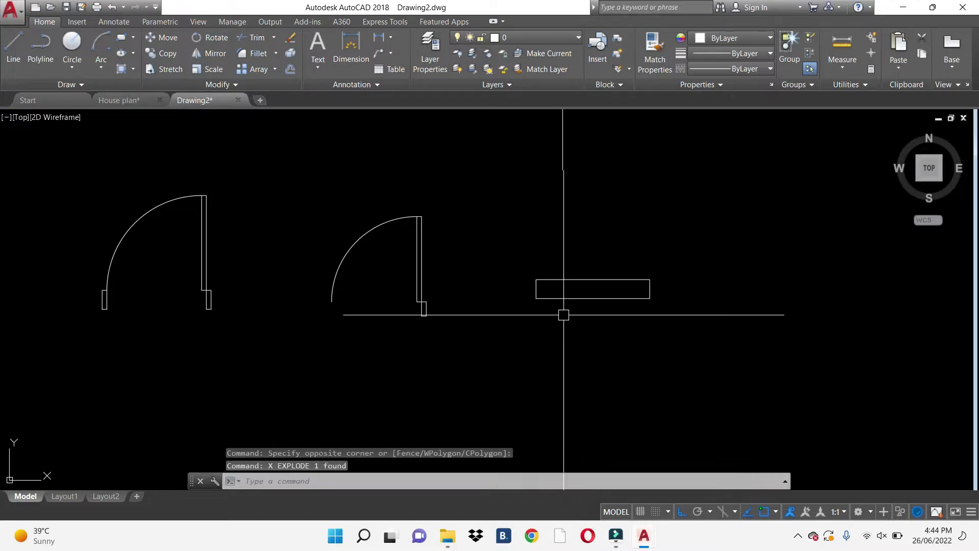
pyautogui.scroll(4, 583, 290)
pyautogui.click(571, 252)
pyautogui.write('o')
pyautogui.press('Return')
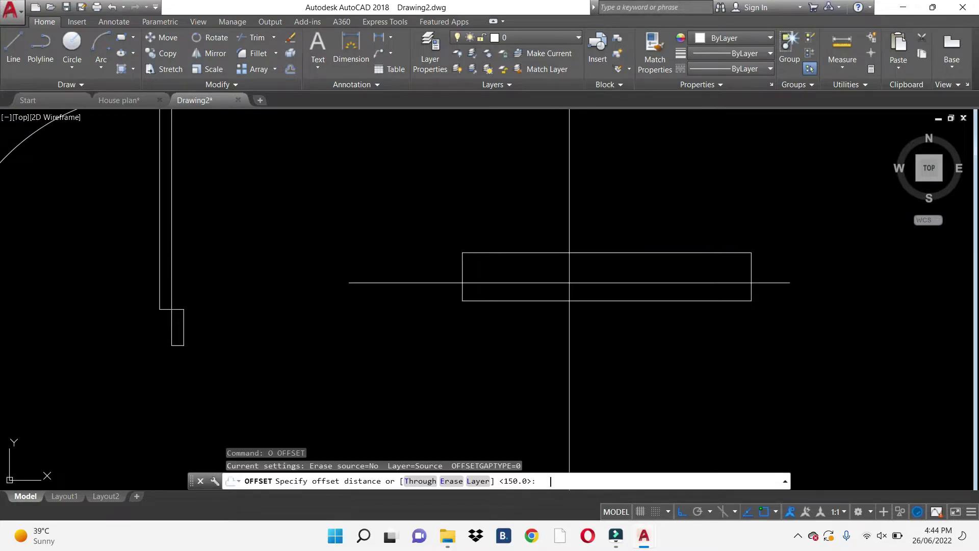
pyautogui.write('0')
pyautogui.press('Return')
pyautogui.click(570, 253)
pyautogui.click(569, 282)
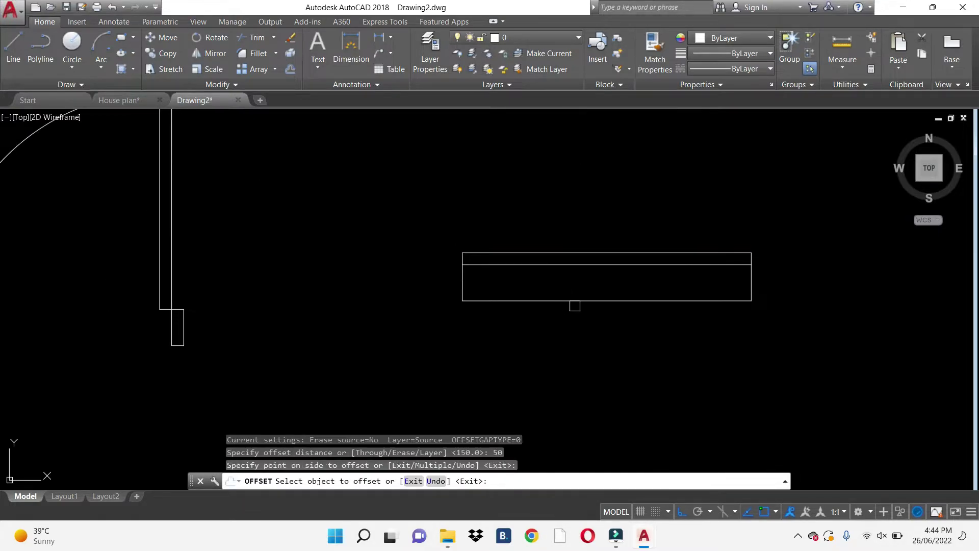
pyautogui.press('Escape')
pyautogui.scroll(-2, 600, 306)
pyautogui.scroll(-2, 625, 326)
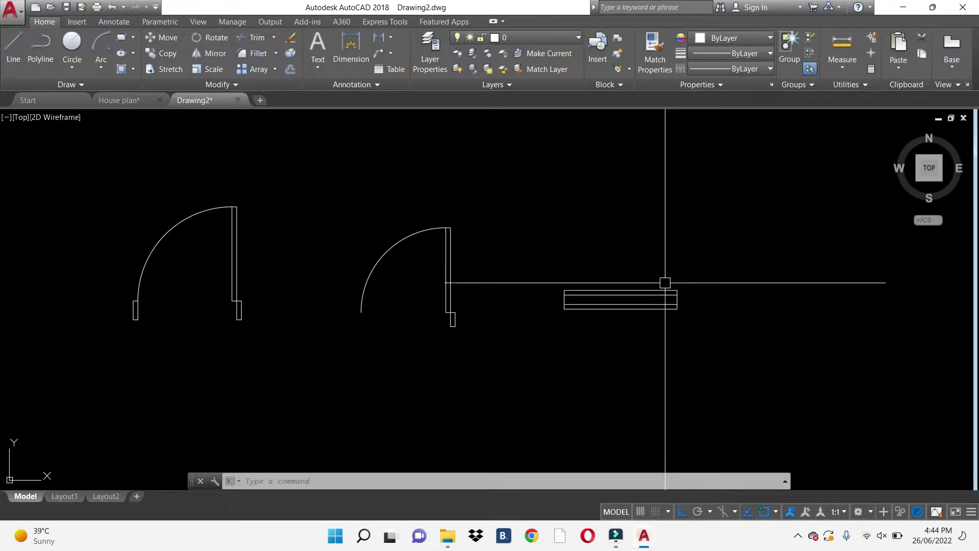
# - Copy the left door symbol with a base point at its corner
pyautogui.click(493, 262)
pyautogui.press('Escape')
pyautogui.click(384, 251)
pyautogui.press('Escape')
pyautogui.click(199, 255)
pyautogui.press('Escape')
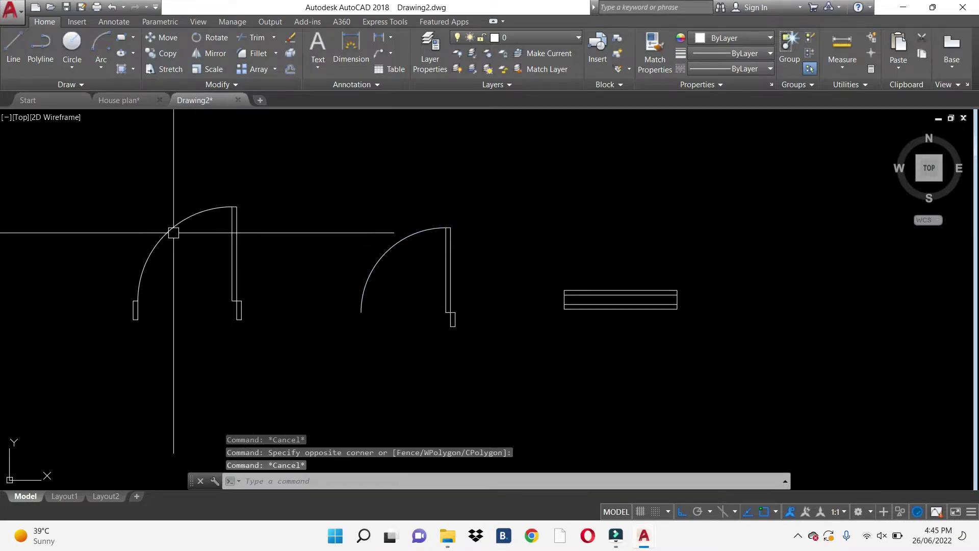
pyautogui.click(84, 182)
pyautogui.click(266, 350)
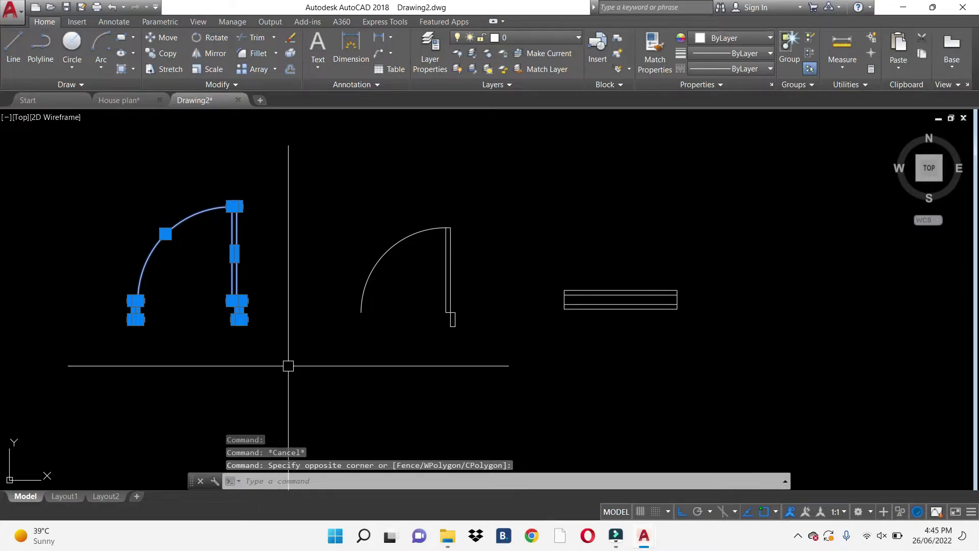
pyautogui.hotkey('ctrl', 'shift', 'c')
pyautogui.scroll(4, 239, 324)
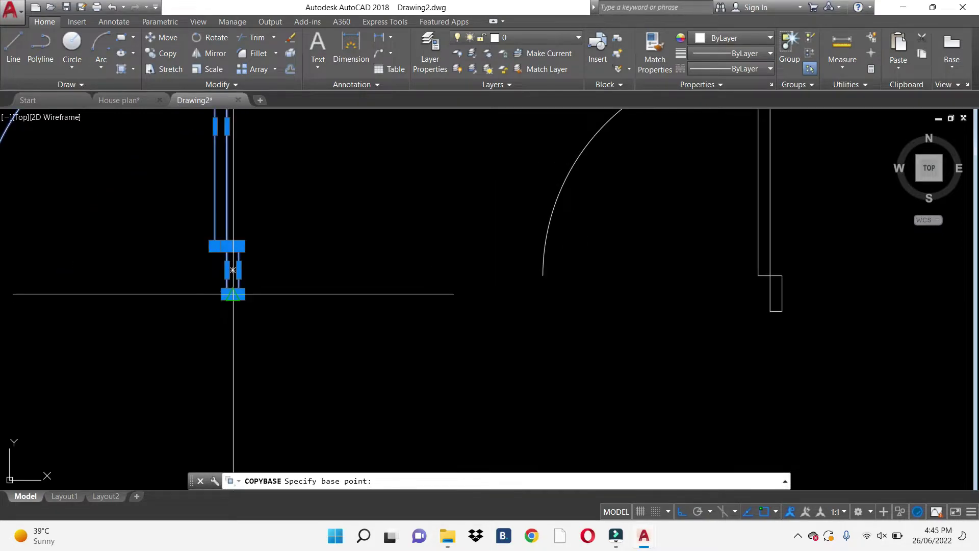
pyautogui.click(239, 294)
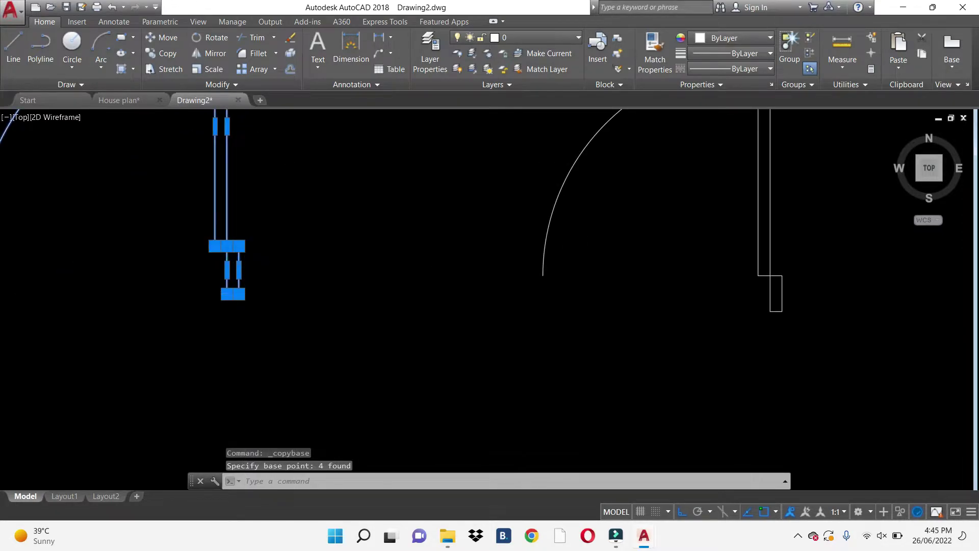
# - Paste the left door copy below the original
pyautogui.scroll(-4, 442, 285)
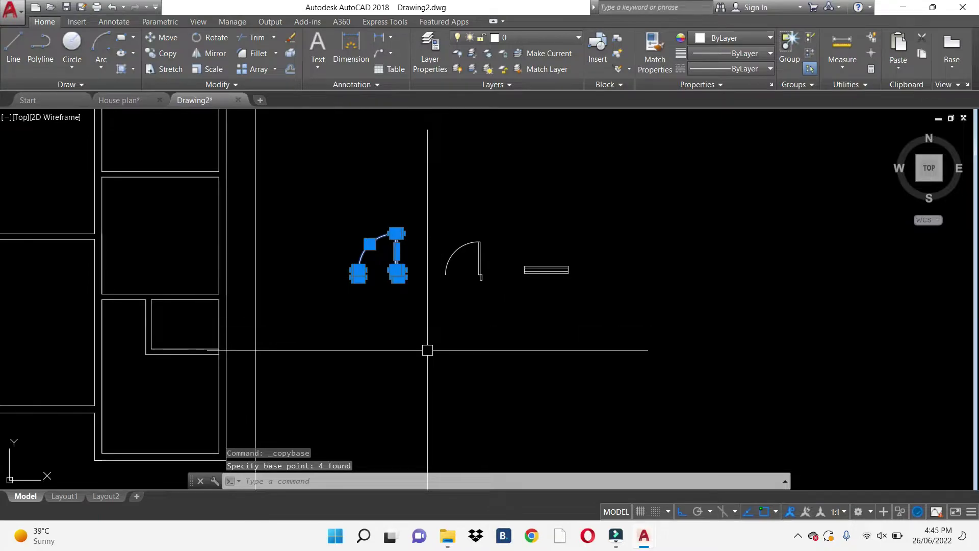
pyautogui.hotkey('ctrl', 'shift', 'v')
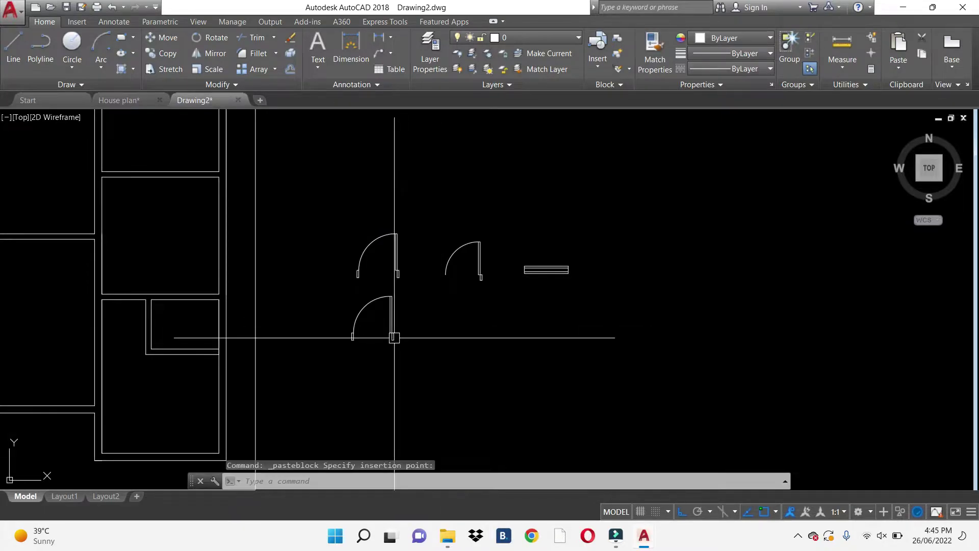
pyautogui.press('Escape')
pyautogui.click(392, 310)
pyautogui.press('Escape')
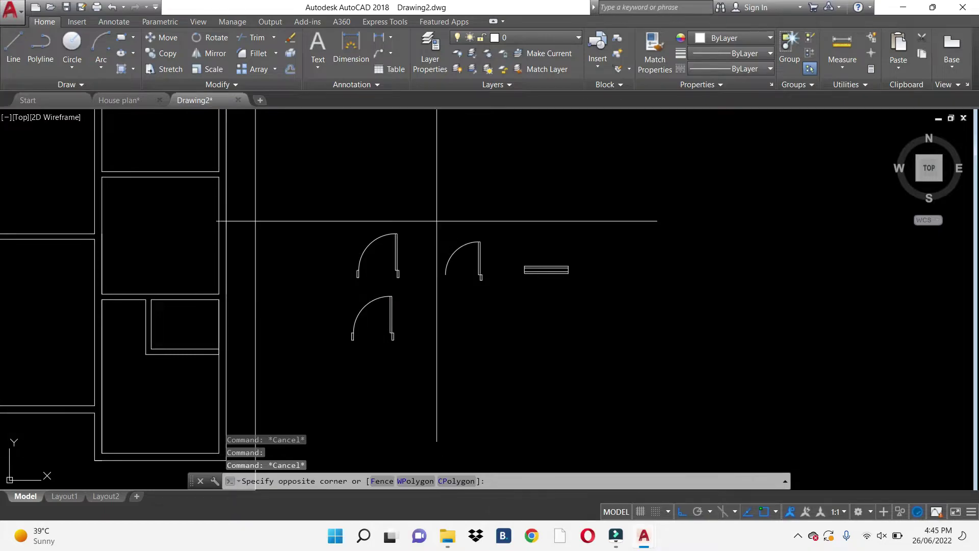
# - Copy the small jamb rectangle to the end of the door's swing arc
pyautogui.click(503, 294)
pyautogui.press('Escape')
pyautogui.press('Escape')
pyautogui.scroll(2, 461, 257)
pyautogui.scroll(3, 516, 301)
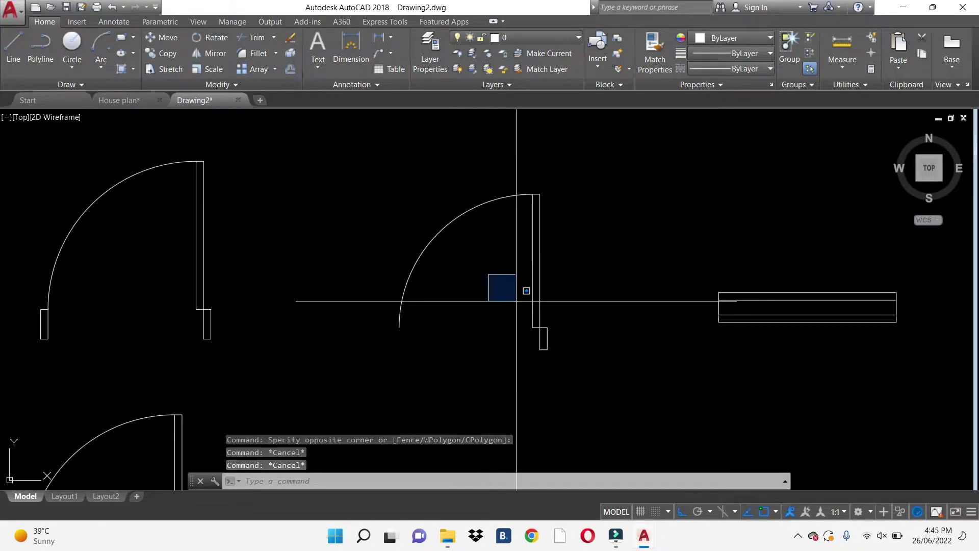
pyautogui.click(600, 383)
pyautogui.write('co')
pyautogui.press('Return')
pyautogui.scroll(1, 550, 328)
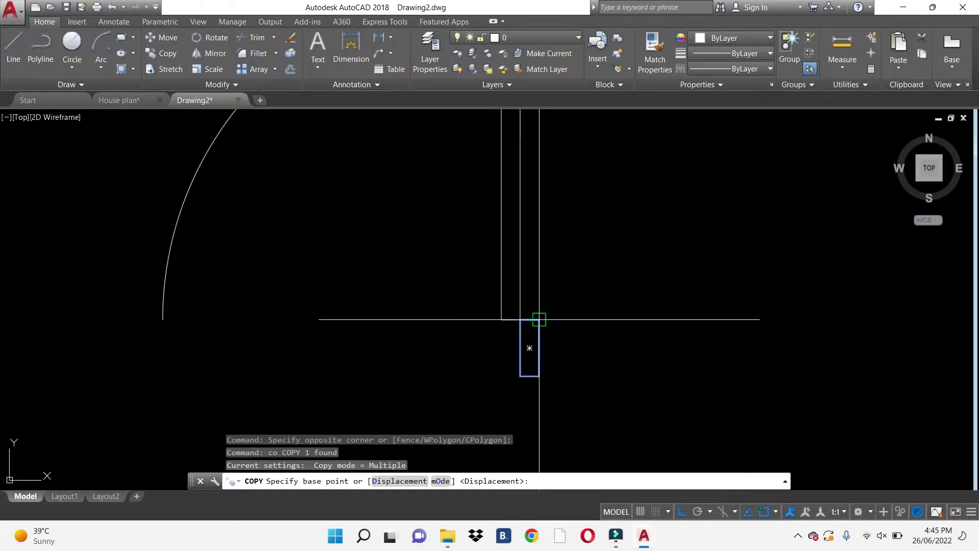
pyautogui.click(539, 320)
pyautogui.click(162, 319)
pyautogui.press('Escape')
pyautogui.scroll(-5, 412, 309)
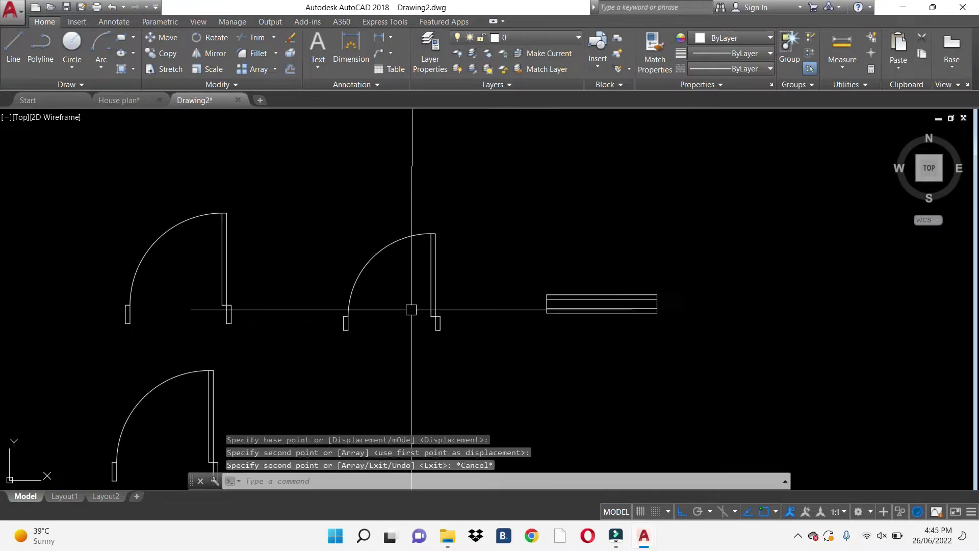
pyautogui.press('Escape')
# - Copy the middle door with a base point and paste it below the original
pyautogui.click(277, 219)
pyautogui.click(473, 370)
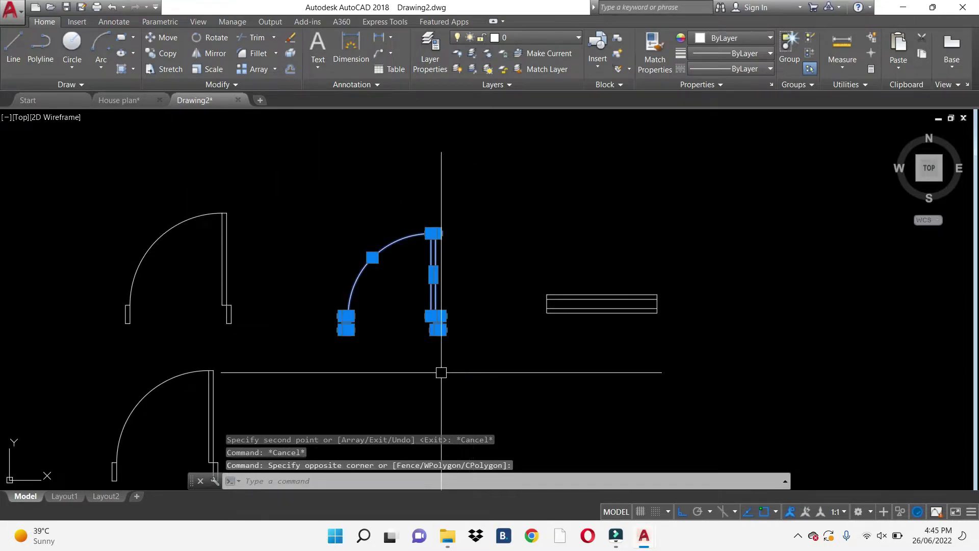
pyautogui.hotkey('ctrl', 'shift', 'c')
pyautogui.scroll(4, 350, 339)
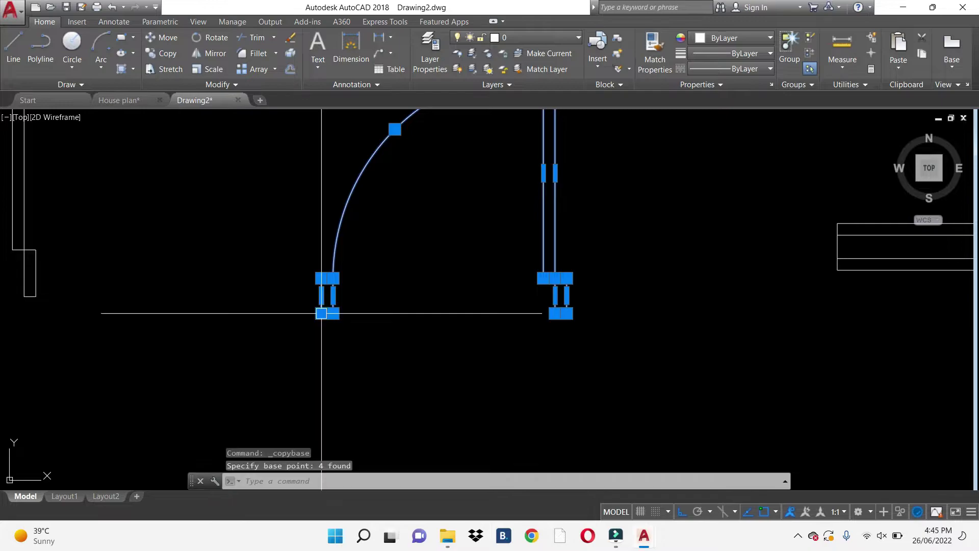
pyautogui.scroll(-5, 323, 312)
pyautogui.click(396, 274)
pyautogui.hotkey('ctrl', 'shift', 'v')
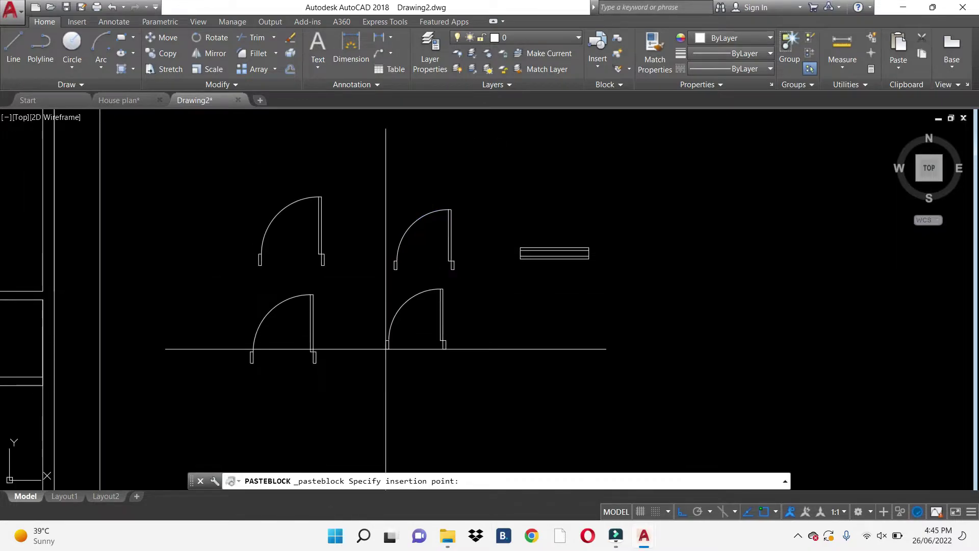
pyautogui.click(372, 351)
pyautogui.press('Escape')
# - Copy the window rectangle with a base point and paste it beside the lower doors
pyautogui.click(496, 211)
pyautogui.click(591, 280)
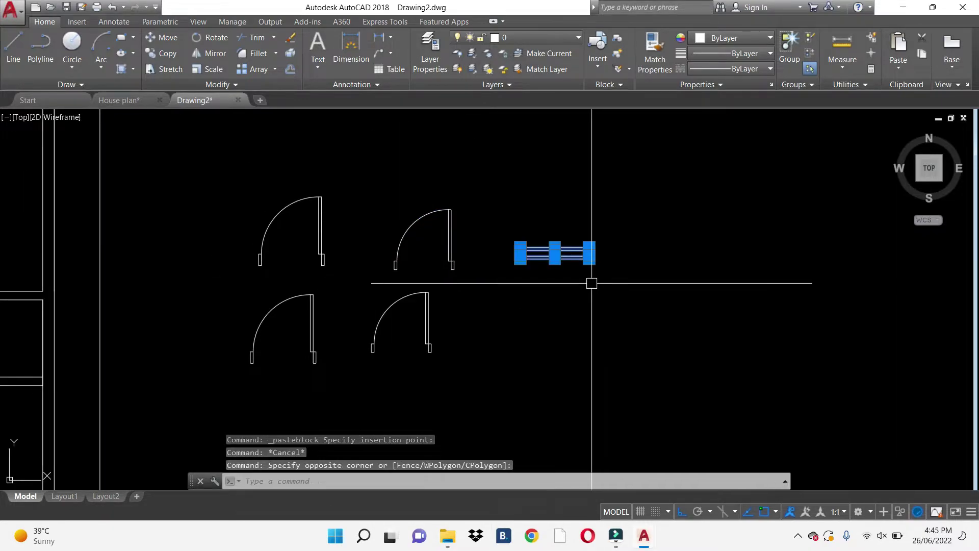
pyautogui.hotkey('ctrl', 'shift', 'c')
pyautogui.scroll(5, 512, 262)
pyautogui.click(530, 253)
pyautogui.scroll(-5, 541, 248)
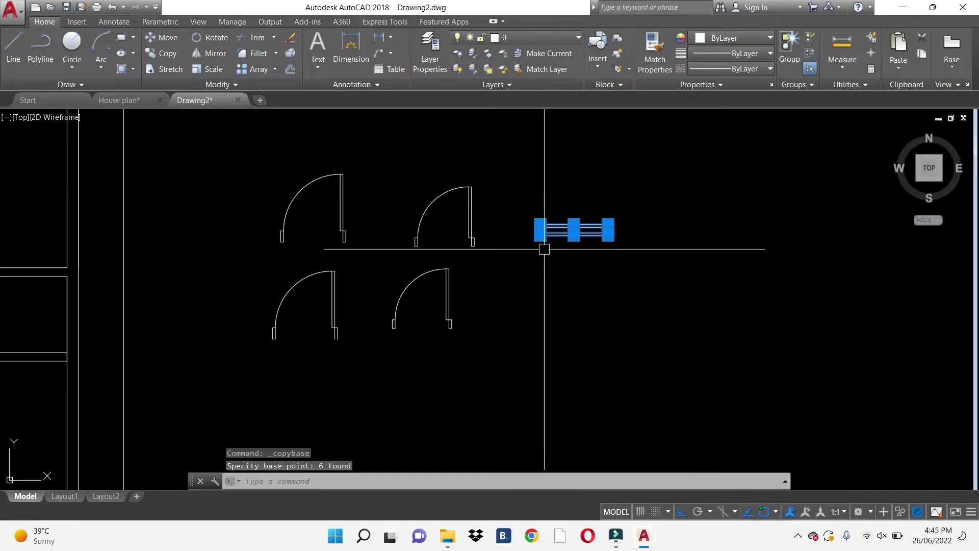
pyautogui.hotkey('ctrl', 'shift', 'v')
pyautogui.click(510, 319)
pyautogui.press('Escape')
pyautogui.press('Escape')
# - Erase the original top row of doors and window
pyautogui.click(242, 153)
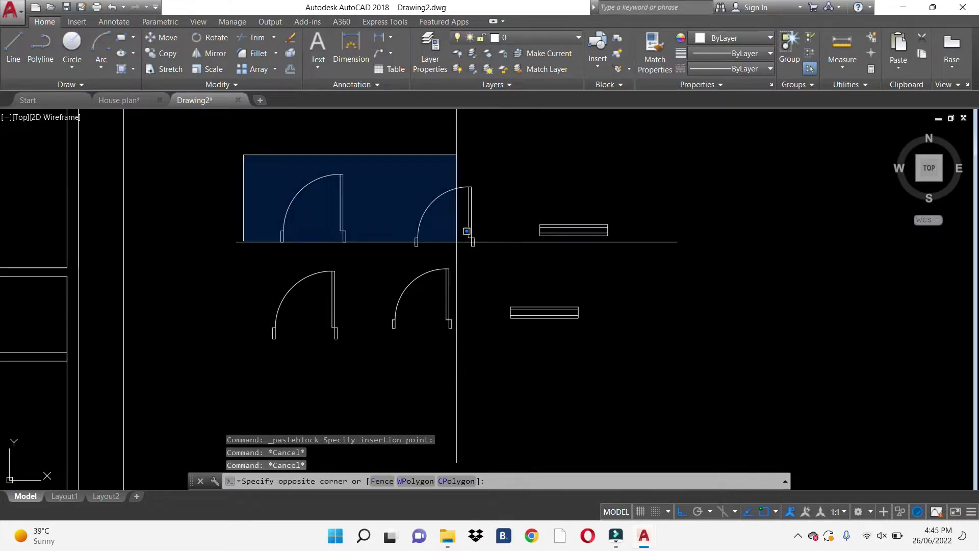
pyautogui.click(687, 261)
pyautogui.write('E')
pyautogui.press('Return')
pyautogui.press('Escape')
pyautogui.click(433, 280)
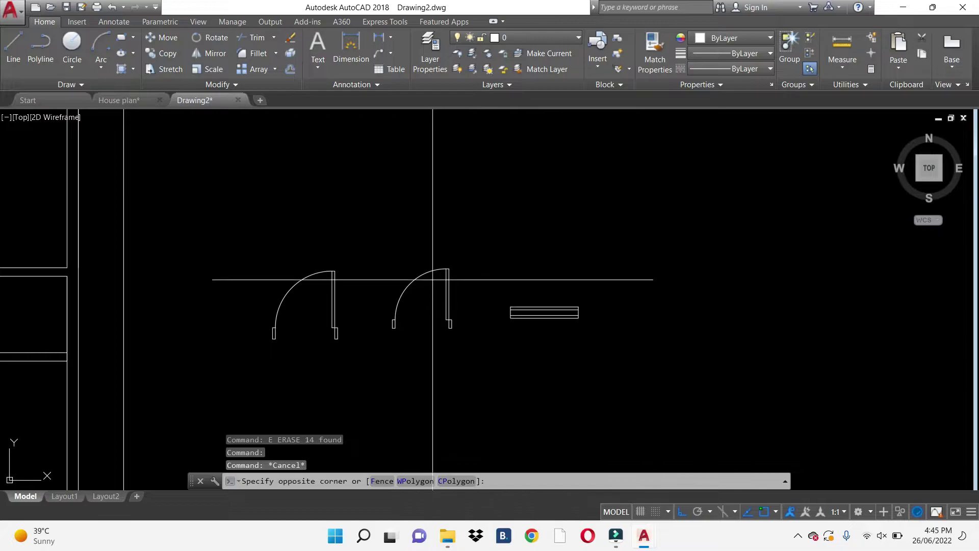
# - Clear the selection and bring the floor plan and door symbols into view
pyautogui.press('Escape')
pyautogui.click(357, 286)
pyautogui.press('Escape')
pyautogui.scroll(-2, 489, 281)
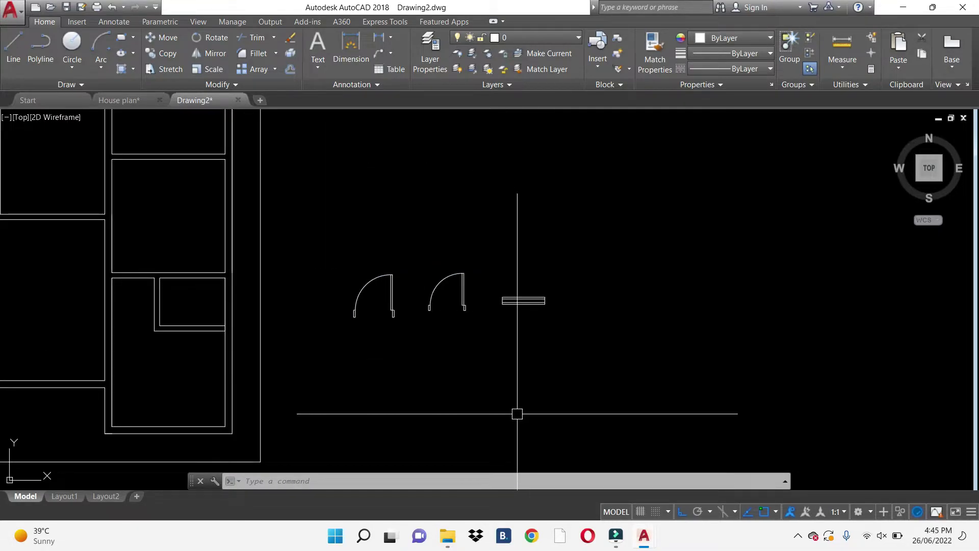
pyautogui.moveTo(409, 350); pyautogui.dragTo(686, 337, button='middle')
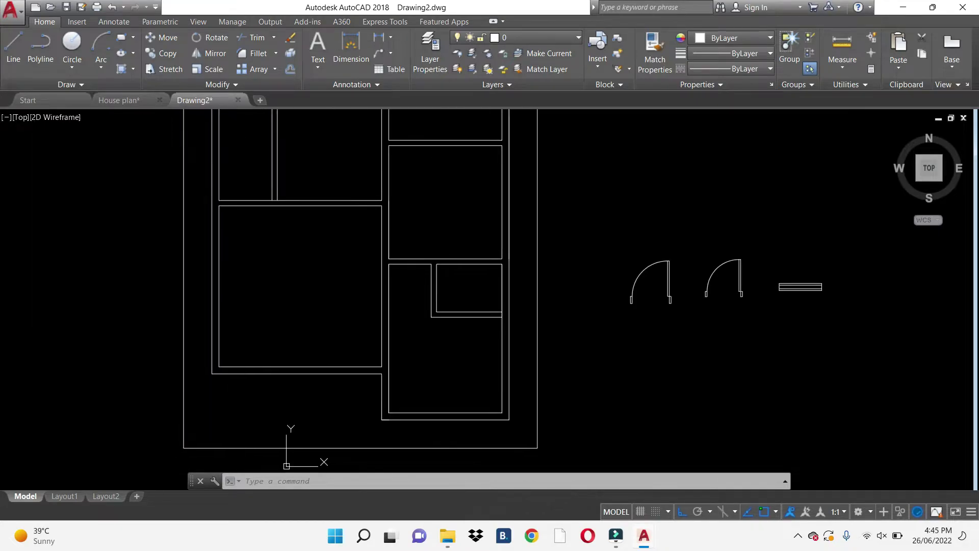
# - Copy the left door symbol from its jamb into the floor plan
pyautogui.click(642, 271)
pyautogui.write('co')
pyautogui.press('Return')
pyautogui.scroll(2, 621, 306)
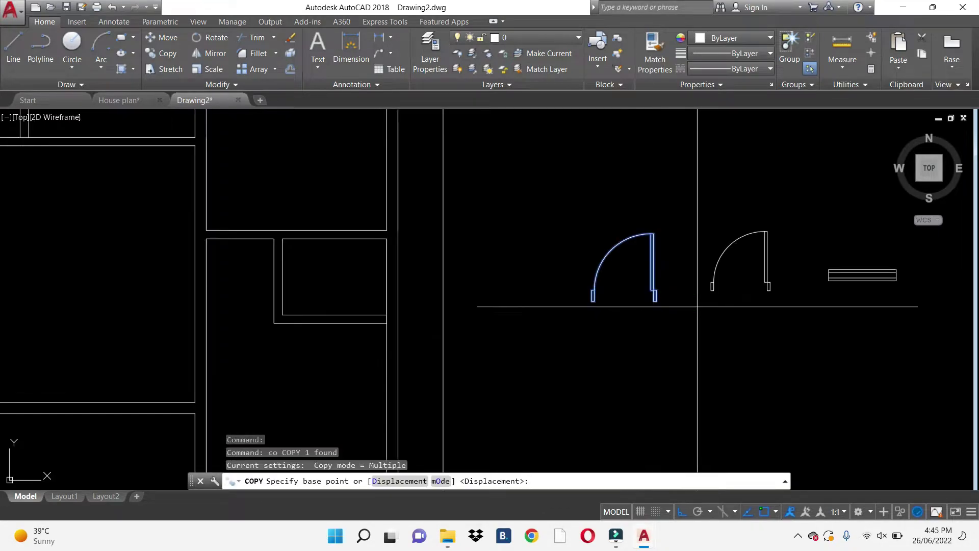
pyautogui.scroll(4, 618, 298)
pyautogui.click(589, 293)
pyautogui.scroll(-4, 765, 227)
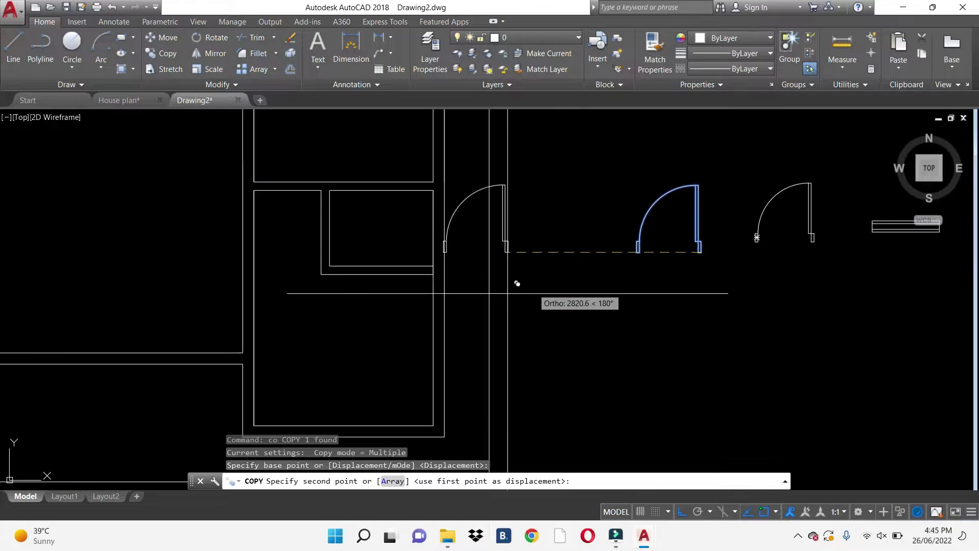
pyautogui.click(243, 352)
pyautogui.press('Escape')
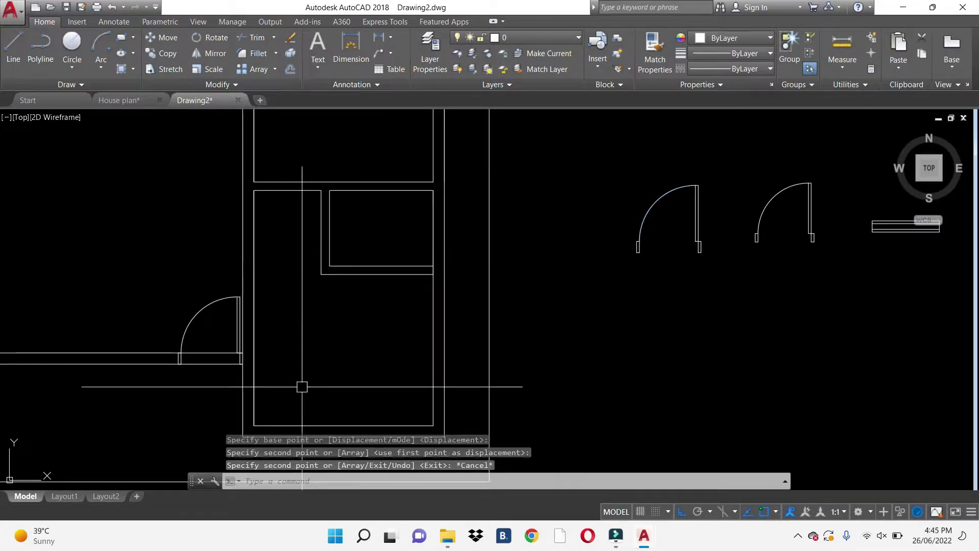
# - Copy the placed door up toward the upper rooms
pyautogui.moveTo(313, 403); pyautogui.dragTo(615, 326, button='middle')
pyautogui.click(473, 254)
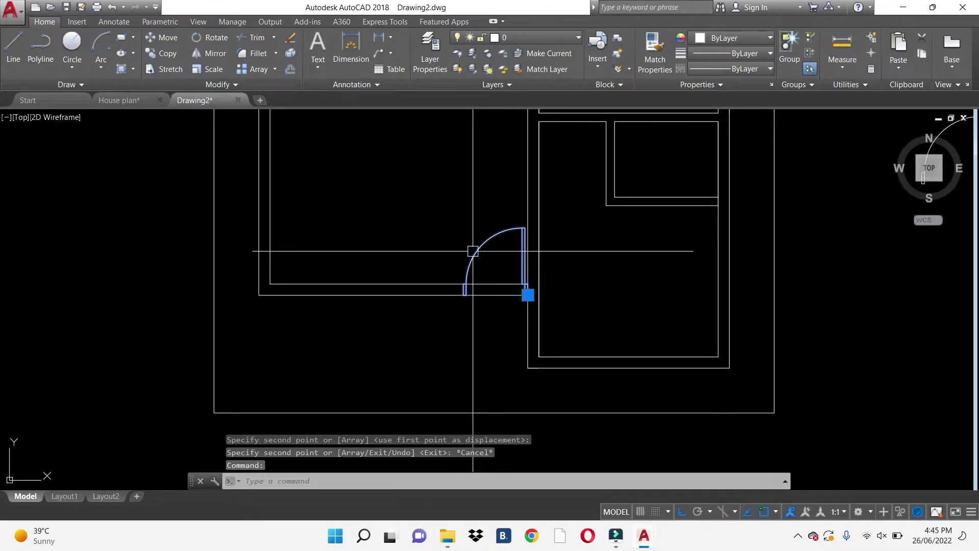
pyautogui.write('co')
pyautogui.press('Return')
pyautogui.click(503, 295)
pyautogui.scroll(-3, 505, 284)
pyautogui.moveTo(536, 208); pyautogui.dragTo(503, 328, button='middle')
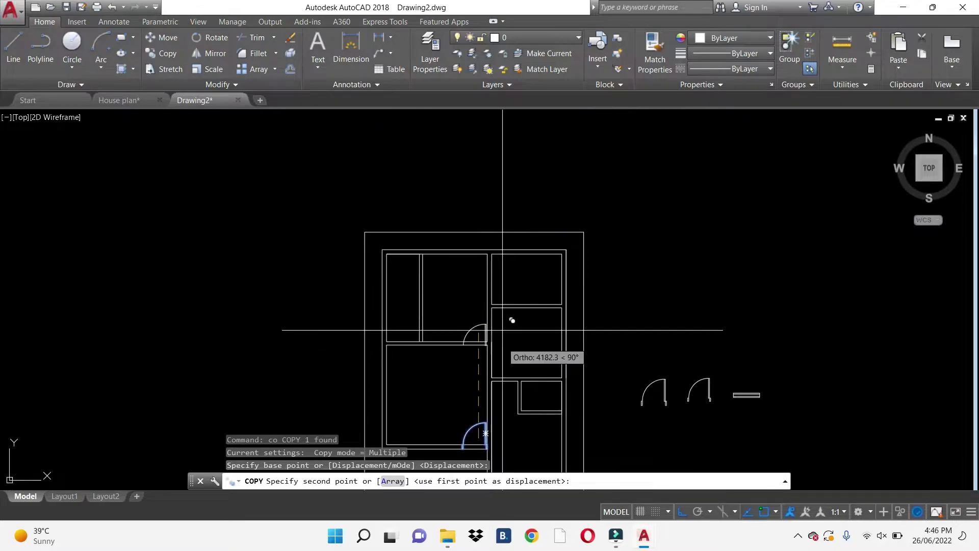
pyautogui.scroll(4, 497, 357)
pyautogui.press('Escape')
# - Rotate the upper door copy 180 degrees
pyautogui.moveTo(417, 255); pyautogui.dragTo(378, 271)
pyautogui.write('ro')
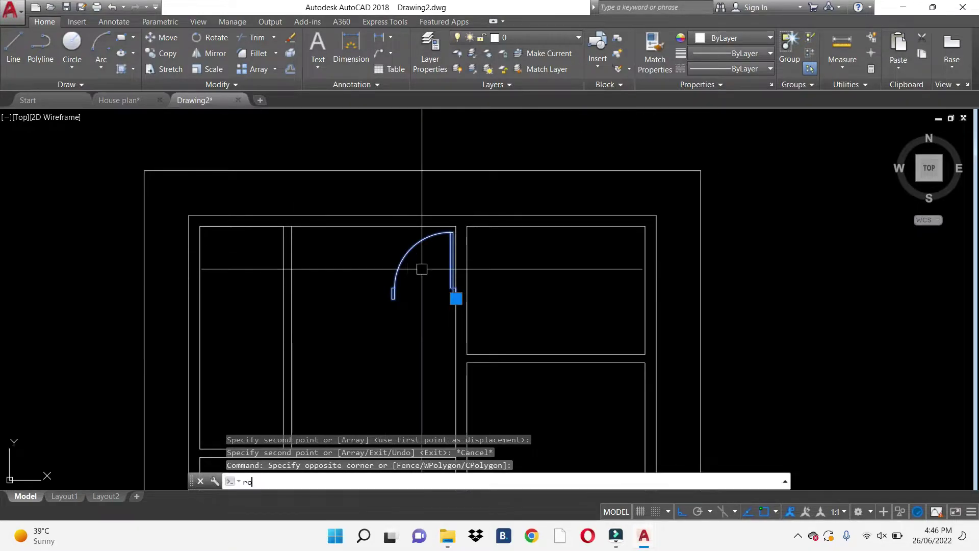
pyautogui.press('Return')
pyautogui.click(426, 277)
pyautogui.press('Escape')
# - Move the rotated door into the top-right room opening
pyautogui.click(400, 276)
pyautogui.scroll(4, 401, 255)
pyautogui.write('m')
pyautogui.press('Return')
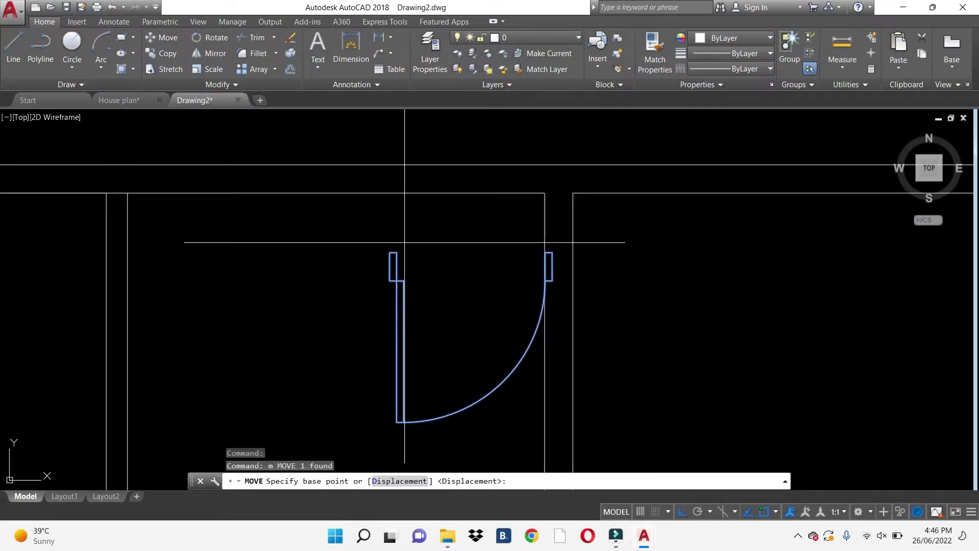
pyautogui.click(389, 252)
pyautogui.click(574, 193)
pyautogui.scroll(-4, 663, 183)
pyautogui.press('Escape')
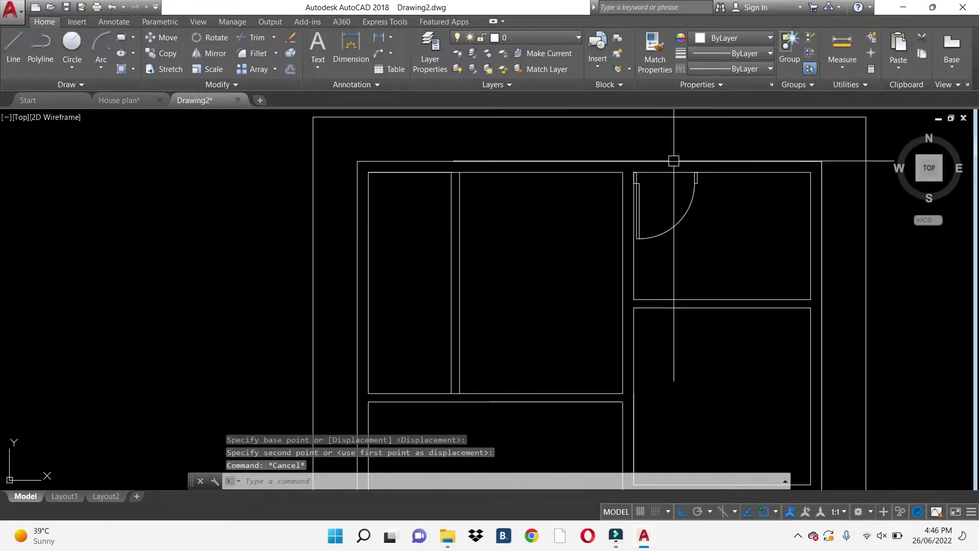
pyautogui.press('Escape')
# - Try repositioning the top-right door again, then cancel the move
pyautogui.click(688, 203)
pyautogui.write('m')
pyautogui.press('Return')
pyautogui.scroll(4, 689, 203)
pyautogui.click(688, 198)
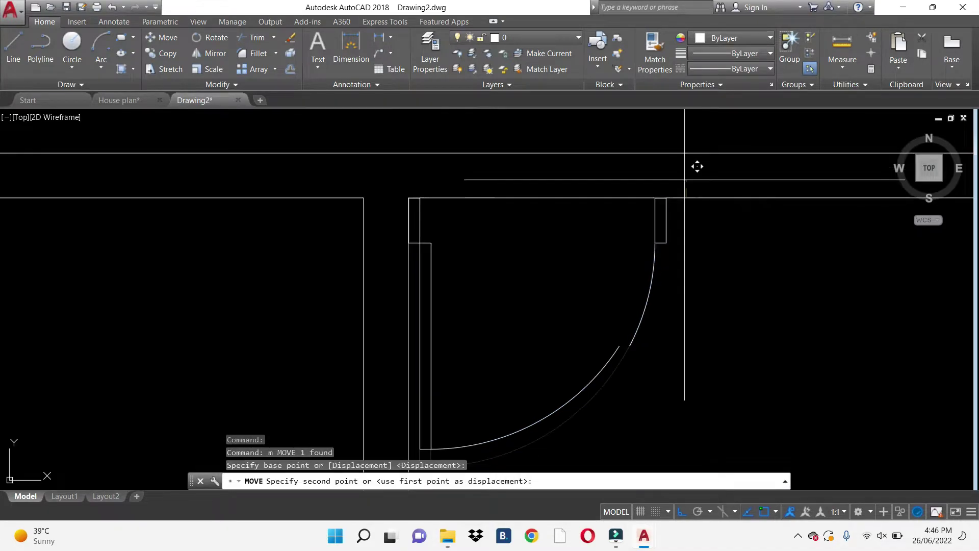
pyautogui.press('Escape')
pyautogui.scroll(-4, 531, 186)
pyautogui.press('Escape')
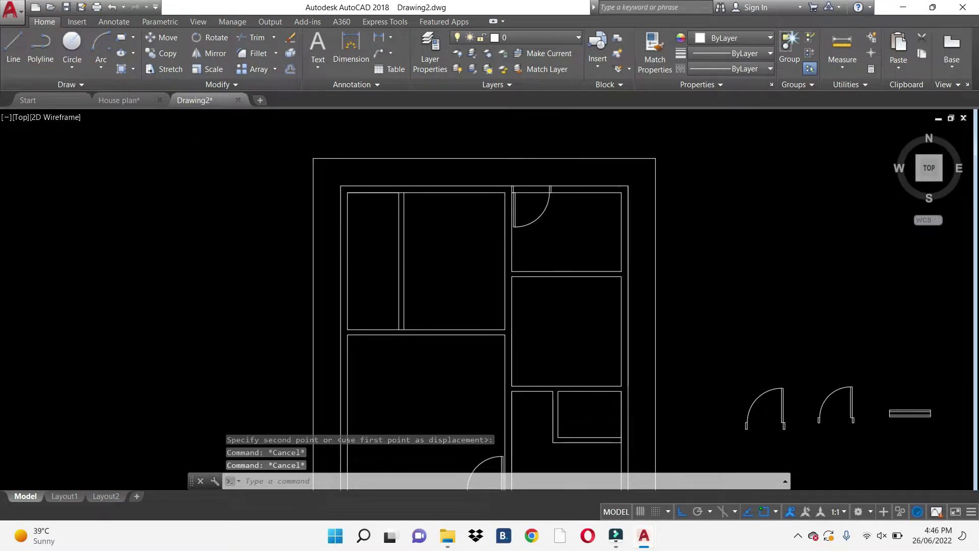
# - Copy the right door symbol into a left-side room
pyautogui.click(737, 249)
pyautogui.write('co')
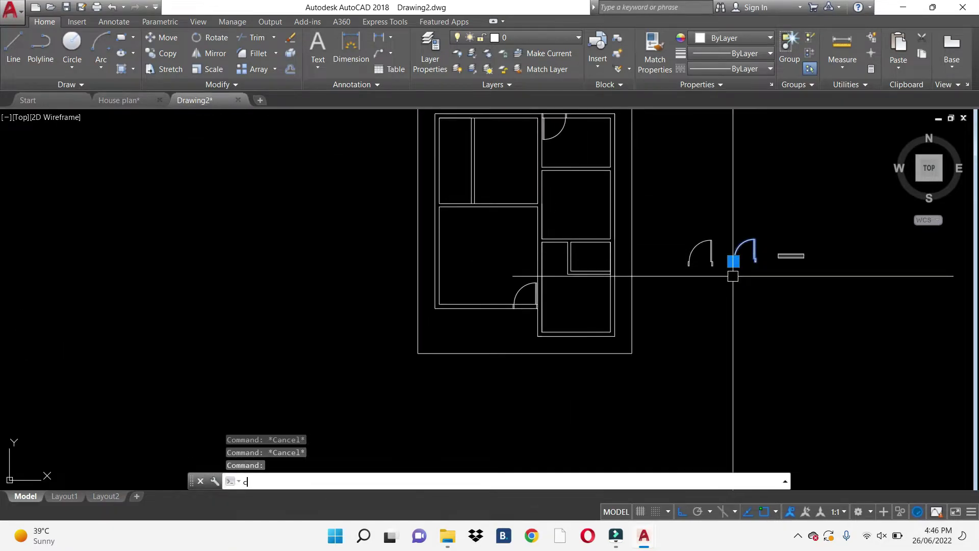
pyautogui.press('Return')
pyautogui.click(753, 241)
pyautogui.scroll(2, 589, 256)
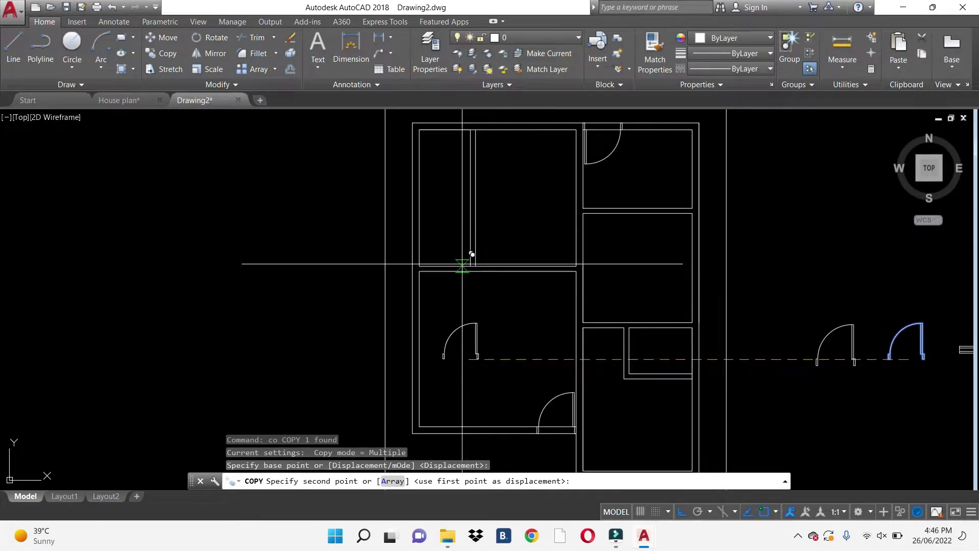
pyautogui.click(466, 259)
pyautogui.scroll(3, 459, 255)
pyautogui.press('Escape')
# - Rotate the new door, then mirror it and delete the original so it swings the other way
pyautogui.click(431, 236)
pyautogui.press('Return')
pyautogui.click(424, 232)
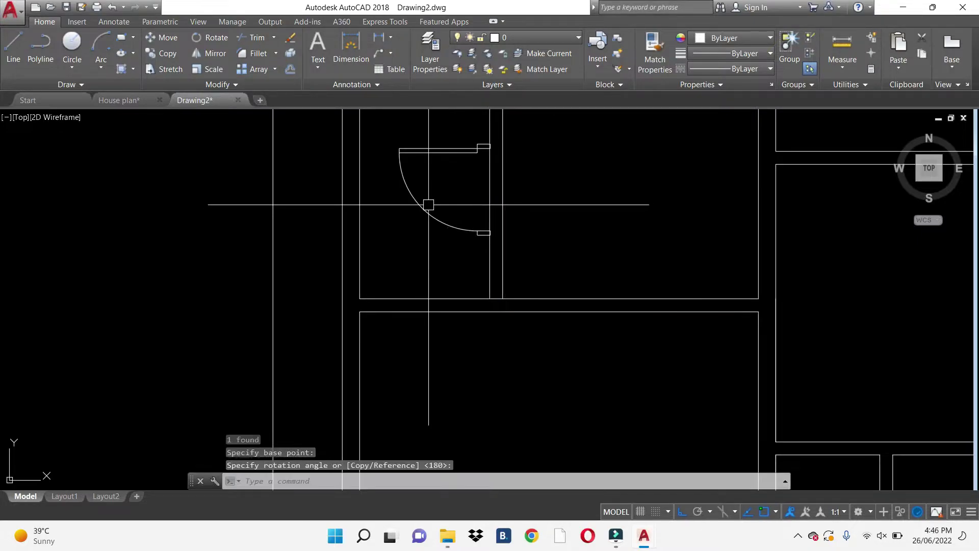
pyautogui.click(431, 209)
pyautogui.write('mi')
pyautogui.press('Return')
pyautogui.click(440, 193)
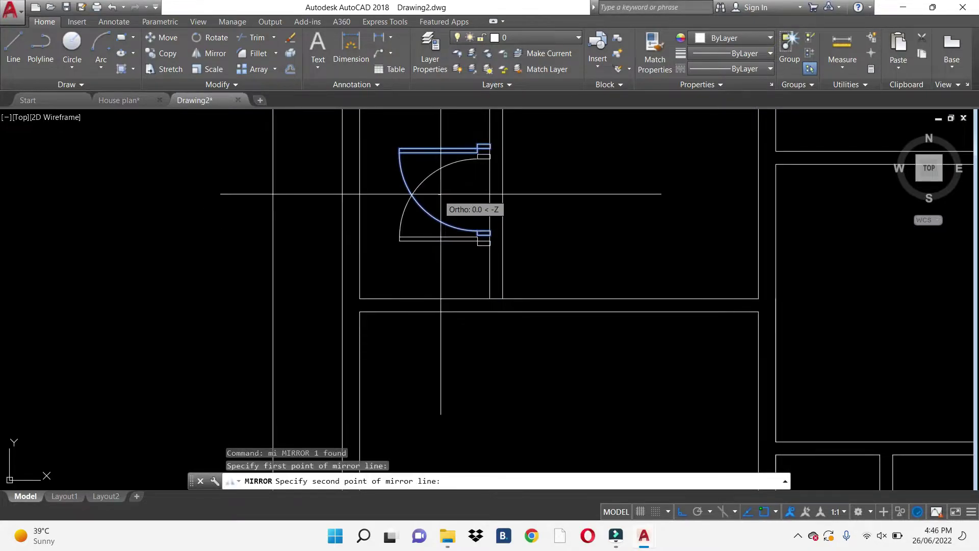
pyautogui.click(561, 208)
pyautogui.write('y')
pyautogui.press('Return')
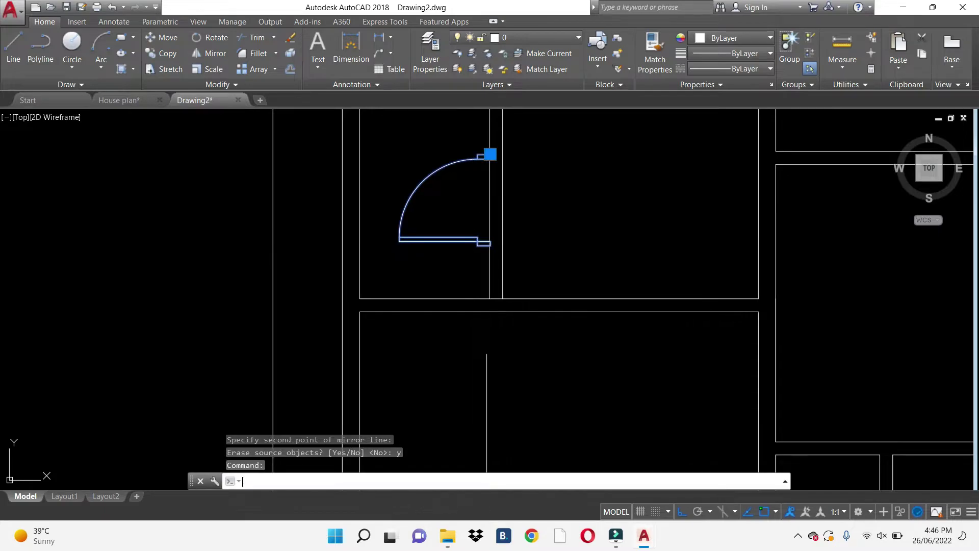
# - Begin moving the mirrored door, then cancel the move
pyautogui.scroll(3, 498, 241)
pyautogui.write('m')
pyautogui.press('Return')
pyautogui.scroll(3, 505, 243)
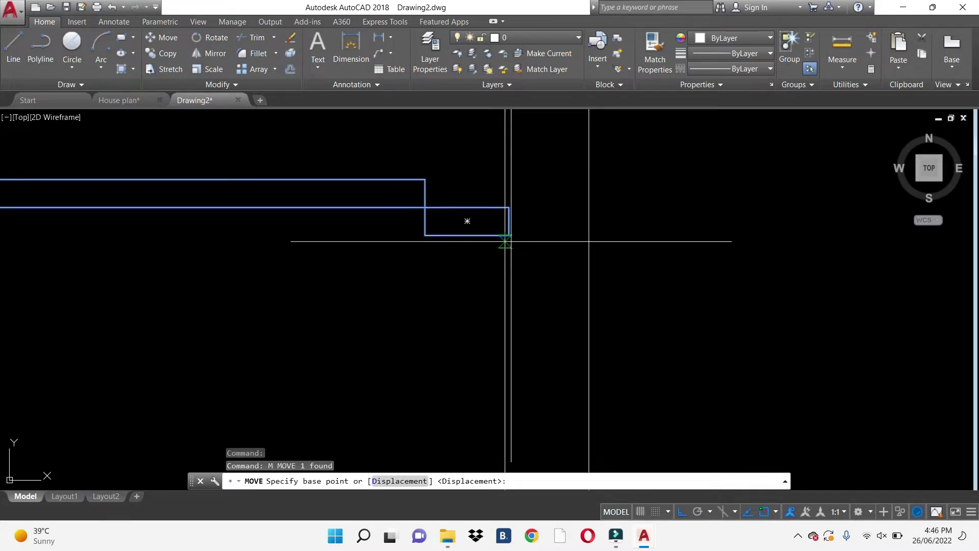
pyautogui.click(508, 235)
pyautogui.scroll(-3, 538, 234)
pyautogui.scroll(-2, 573, 331)
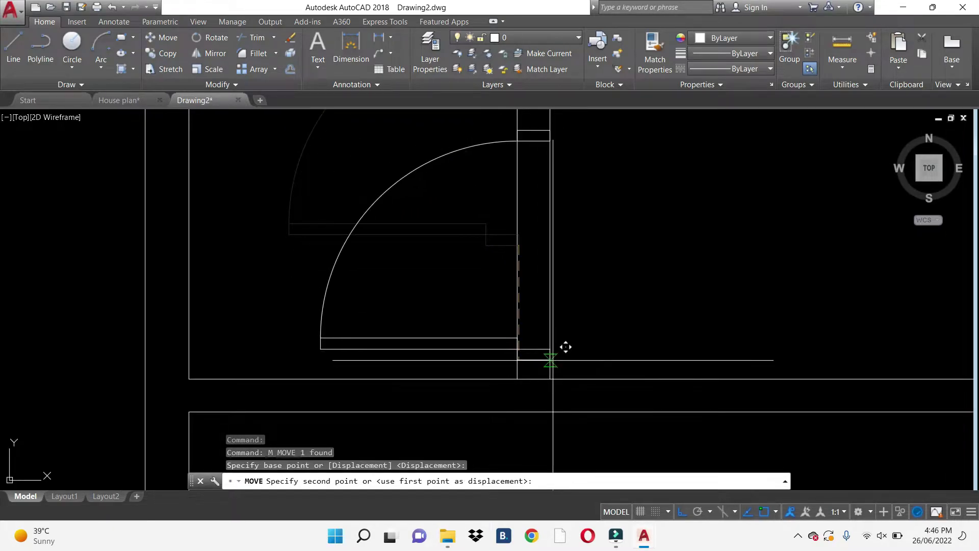
pyautogui.press('Escape')
# - Move the mirrored door down onto the wall line
pyautogui.scroll(2, 551, 306)
pyautogui.write('m')
pyautogui.press('Return')
pyautogui.scroll(2, 541, 252)
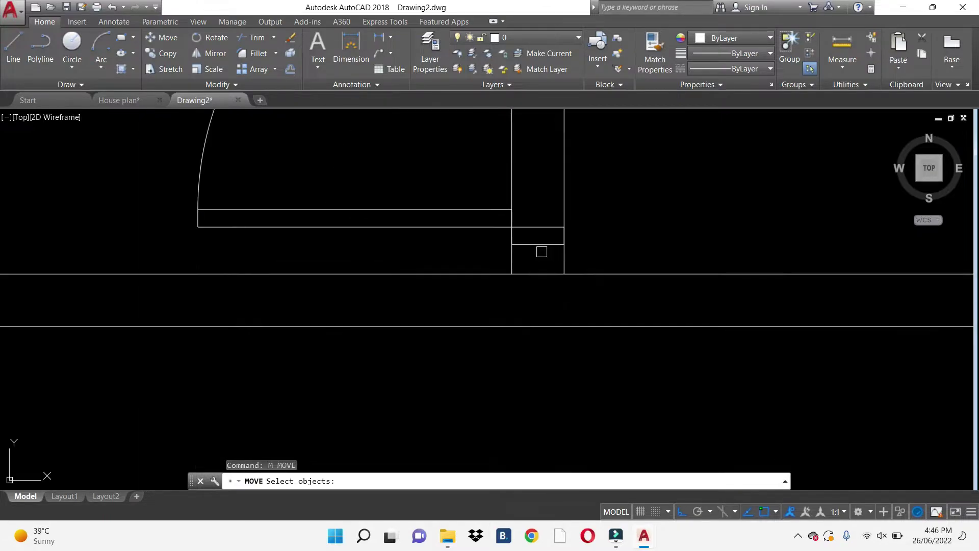
pyautogui.click(547, 249)
pyautogui.press('Return')
pyautogui.scroll(3, 614, 229)
pyautogui.click(606, 199)
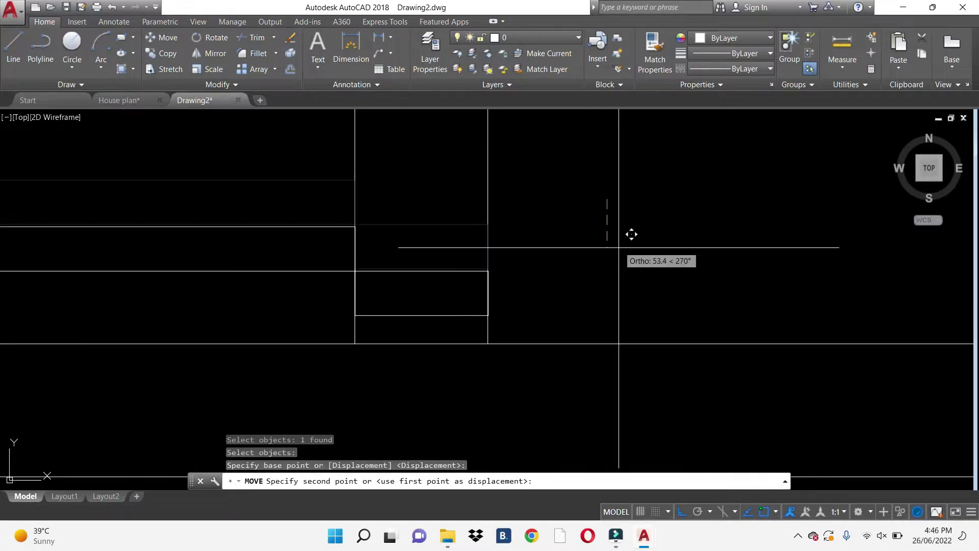
pyautogui.click(618, 264)
pyautogui.press('Escape')
pyautogui.scroll(-3, 530, 294)
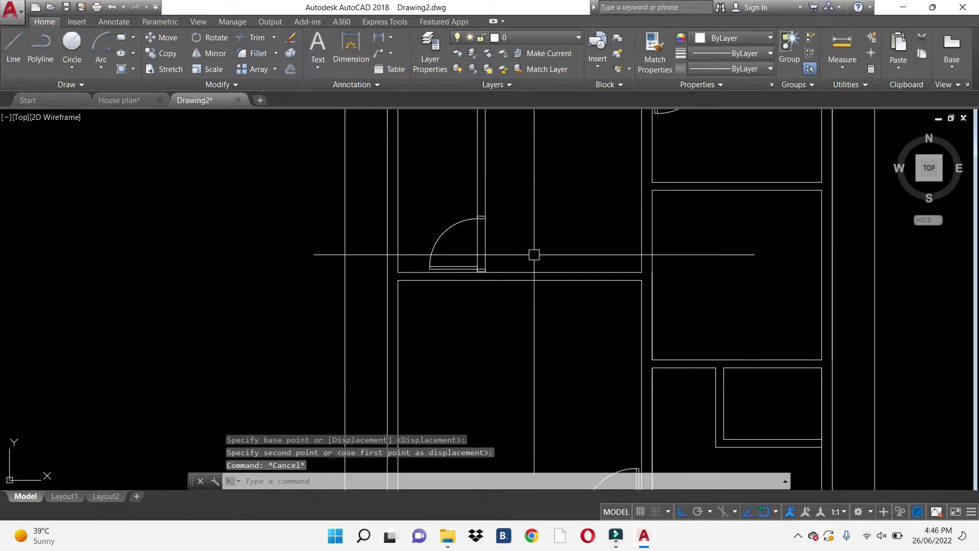
pyautogui.press('Escape')
pyautogui.scroll(-2, 550, 286)
# - Copy the spare door symbol from beside the plan into the large room
pyautogui.moveTo(573, 306); pyautogui.dragTo(541, 261, button='middle')
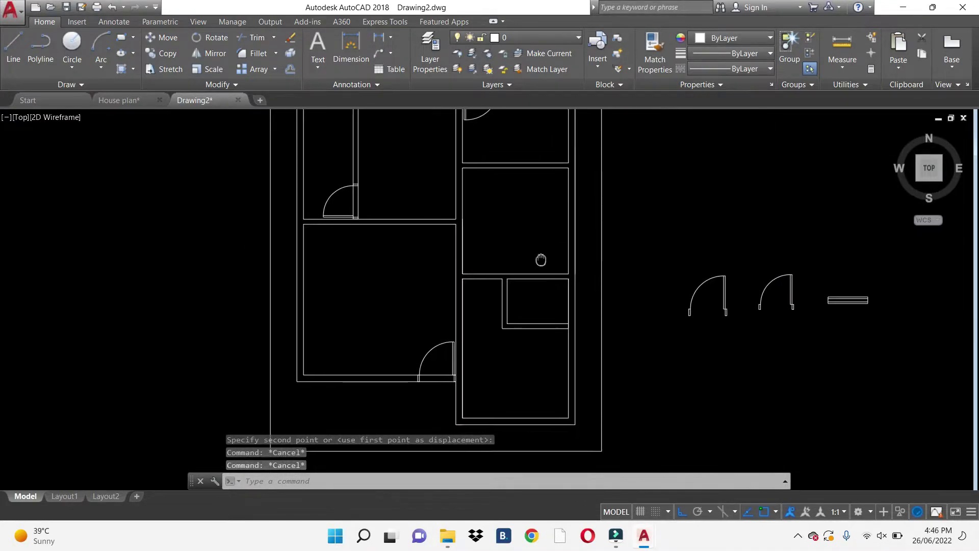
pyautogui.click(694, 285)
pyautogui.press('Return')
pyautogui.click(686, 288)
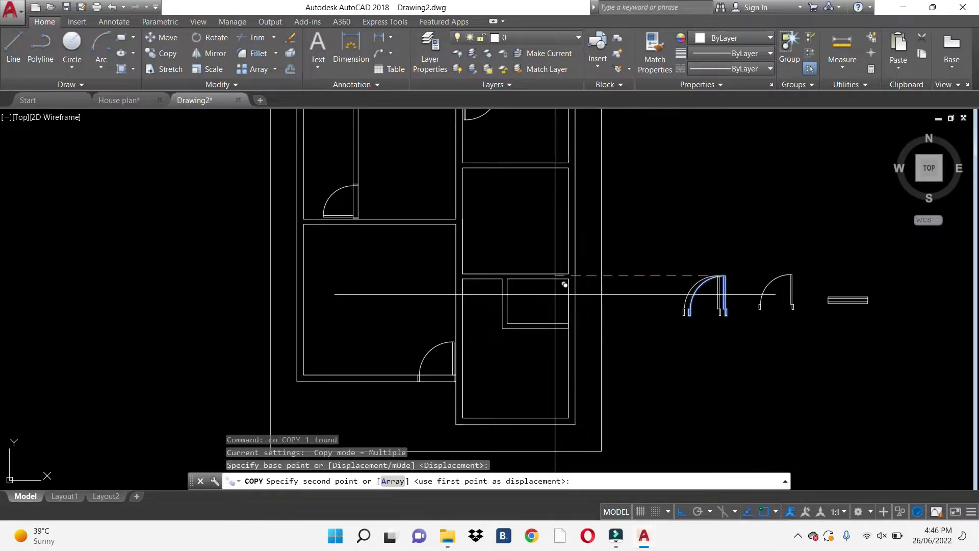
pyautogui.click(387, 287)
pyautogui.press('Escape')
# - Rotate the copied door 90 degrees with ROTATE
pyautogui.write('ro')
pyautogui.press('Return')
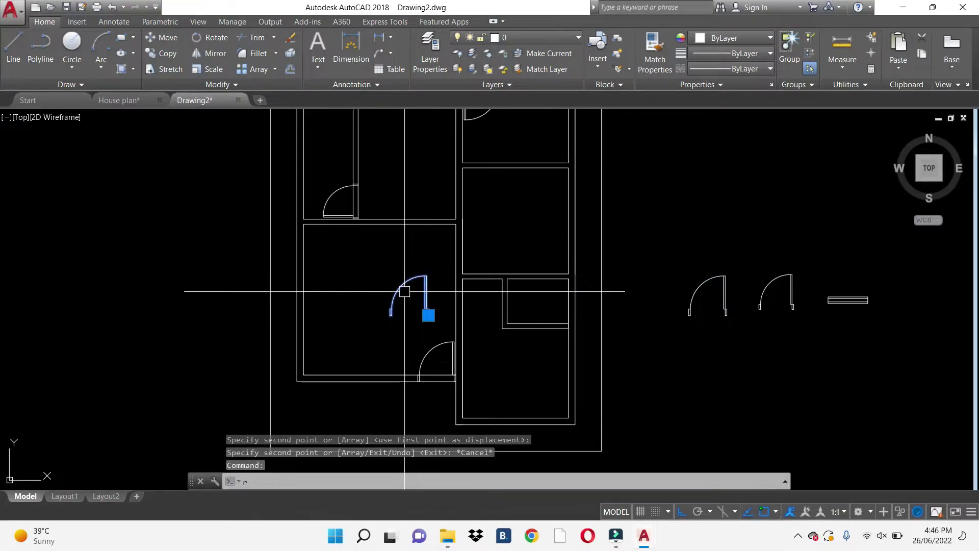
pyautogui.click(391, 298)
pyautogui.click(390, 259)
pyautogui.click(407, 264)
# - Mirror the rotated door to swing the other way, erasing the unflipped source
pyautogui.scroll(3, 408, 263)
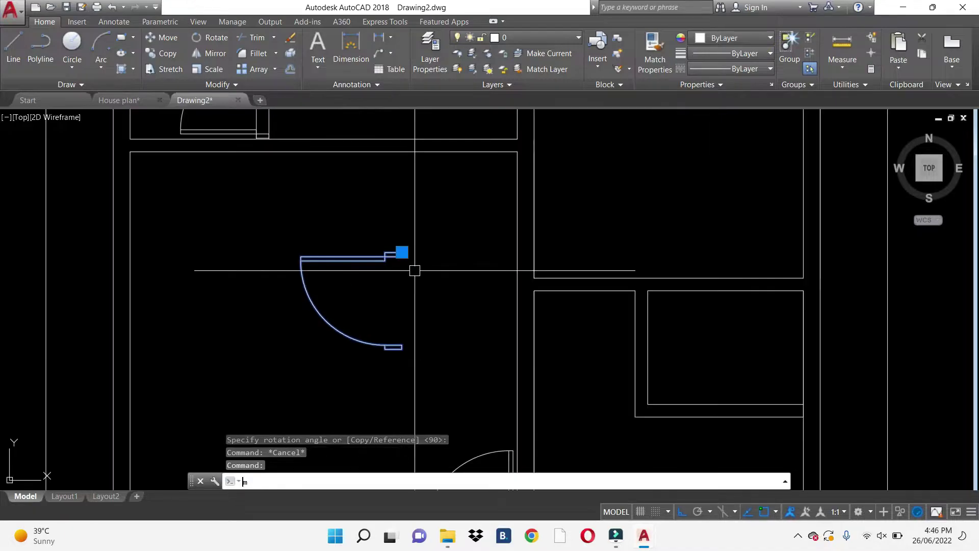
pyautogui.write('mi')
pyautogui.press('Return')
pyautogui.click(454, 273)
pyautogui.write('y')
pyautogui.press('Return')
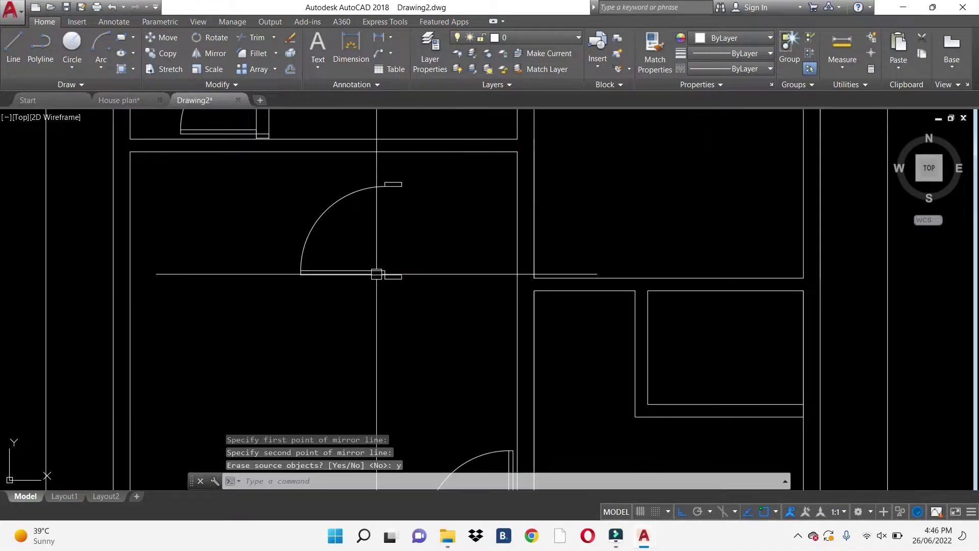
# - Move the flipped door onto the partition opening above the large room
pyautogui.click(399, 277)
pyautogui.write('m')
pyautogui.press('Return')
pyautogui.click(402, 277)
pyautogui.scroll(3, 420, 265)
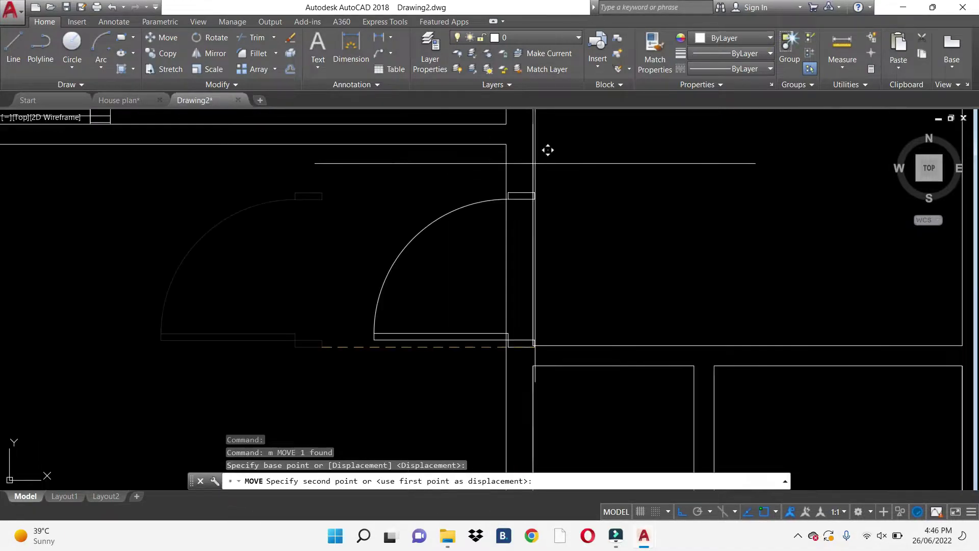
pyautogui.scroll(3, 546, 149)
pyautogui.click(489, 250)
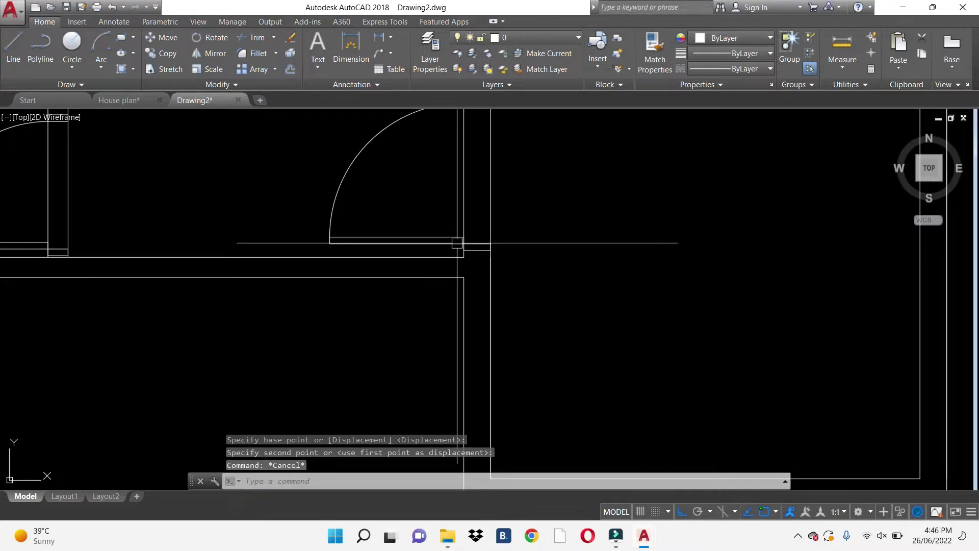
# - Start a further move of that door, then cancel it
pyautogui.click(490, 252)
pyautogui.write('m')
pyautogui.press('Return')
pyautogui.scroll(5, 579, 235)
pyautogui.press('Escape')
pyautogui.scroll(-5, 566, 254)
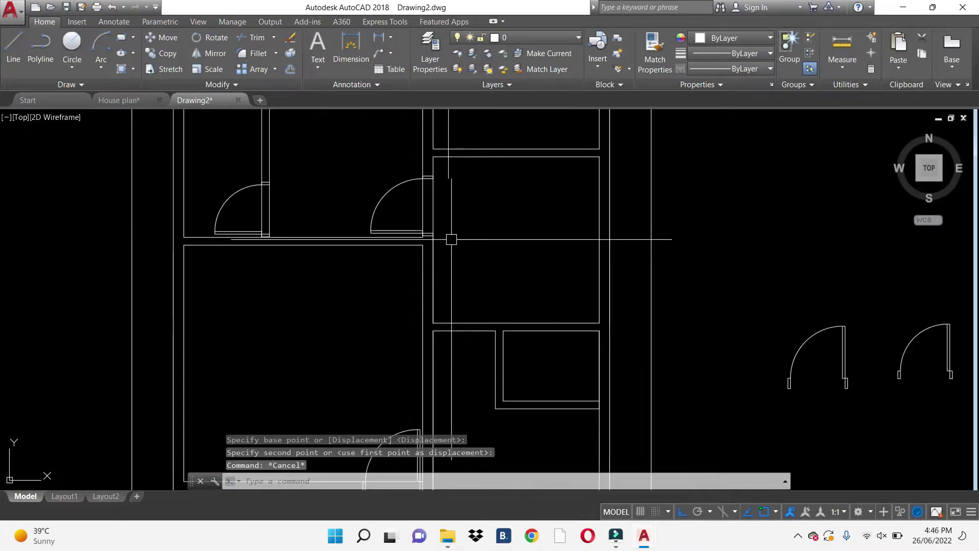
pyautogui.scroll(-1, 468, 258)
# - Copy the left door on the upper partition into the room on the right
pyautogui.click(330, 217)
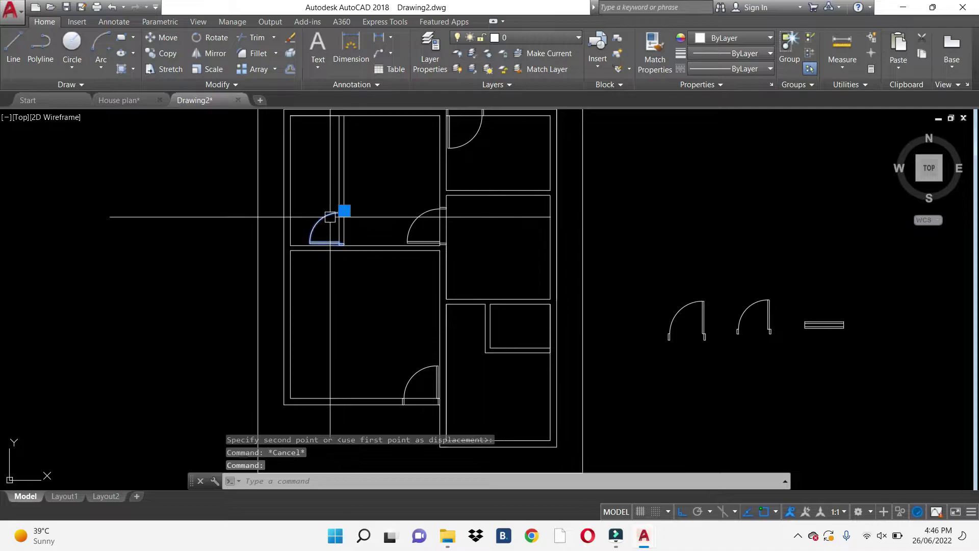
pyautogui.write('co')
pyautogui.press('Return')
pyautogui.click(340, 235)
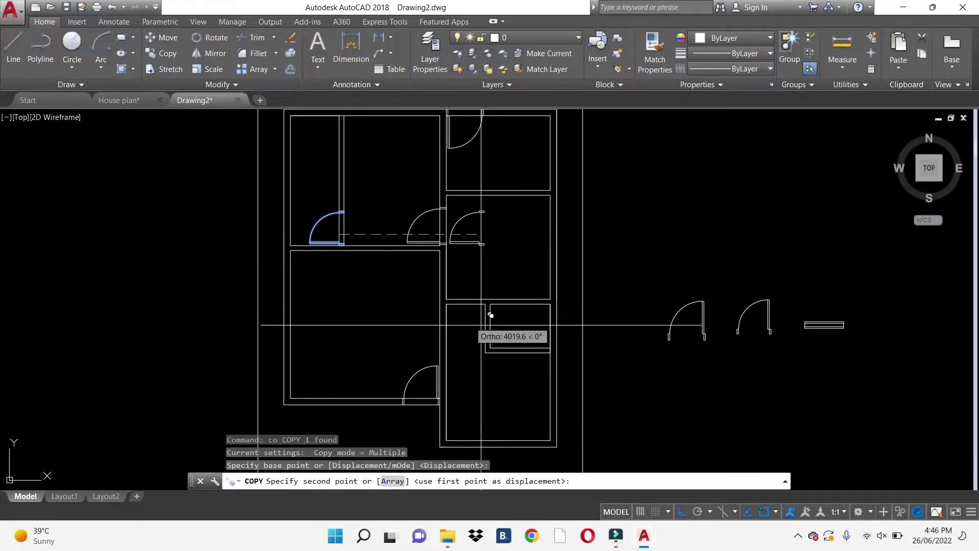
pyautogui.click(493, 317)
pyautogui.press('Escape')
pyautogui.scroll(5, 474, 335)
pyautogui.scroll(2, 446, 303)
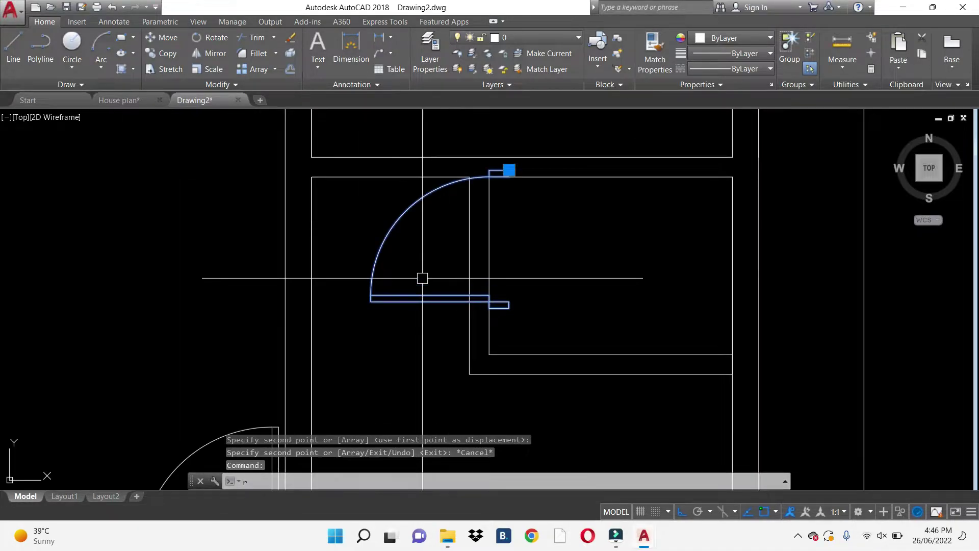
# - Rotate the new door copy 180 degrees about its corner
pyautogui.write('ro')
pyautogui.press('Return')
pyautogui.click(434, 266)
pyautogui.click(361, 249)
pyautogui.press('Escape')
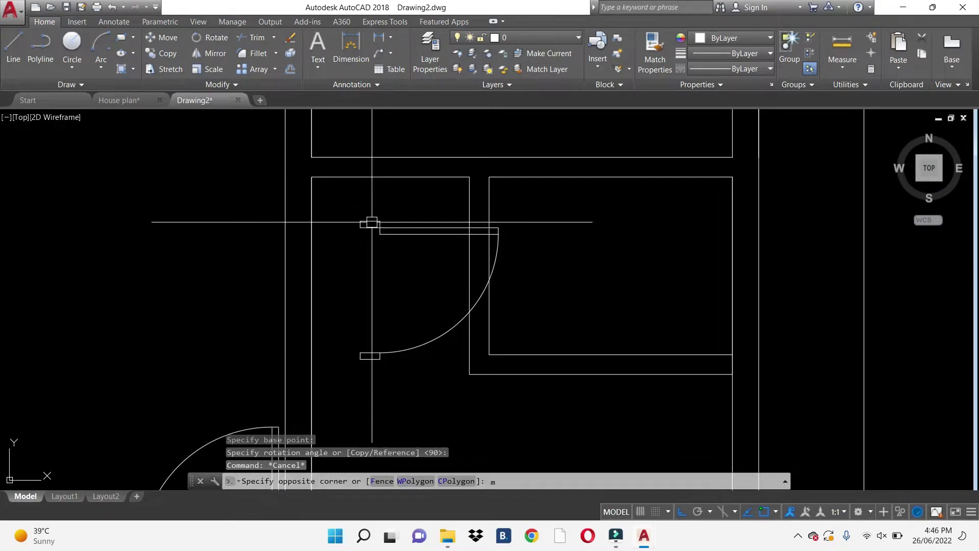
pyautogui.press('Escape')
# - Move the rotated door into the corner of the small right-hand room
pyautogui.write('m')
pyautogui.press('Return')
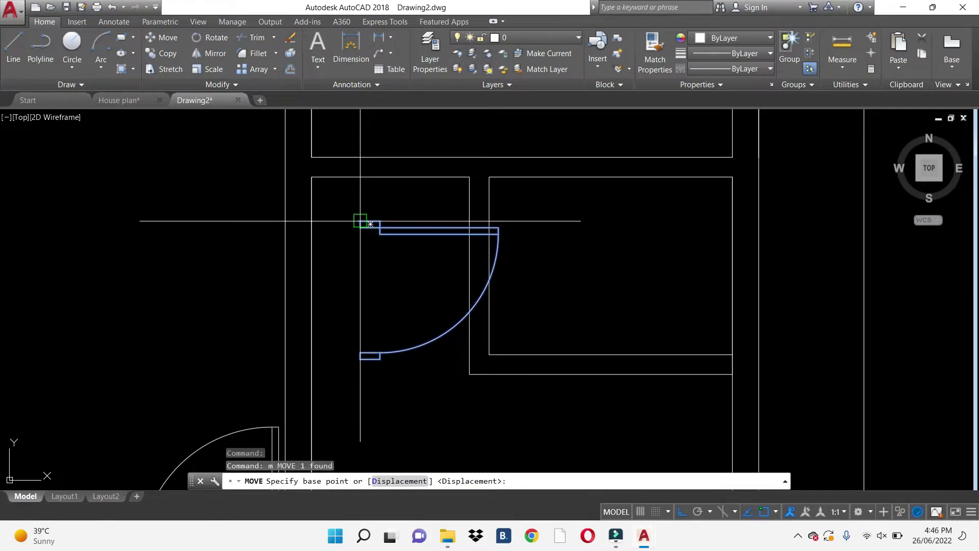
pyautogui.click(360, 221)
pyautogui.click(490, 191)
pyautogui.press('Escape')
pyautogui.press('Escape')
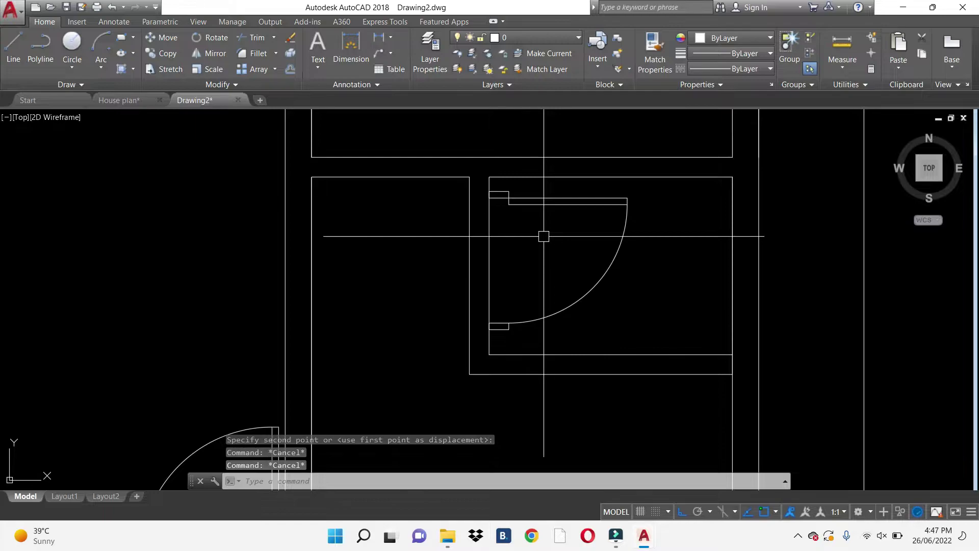
# - Start re-adjusting the placed door's position, then abandon the move
pyautogui.click(526, 194)
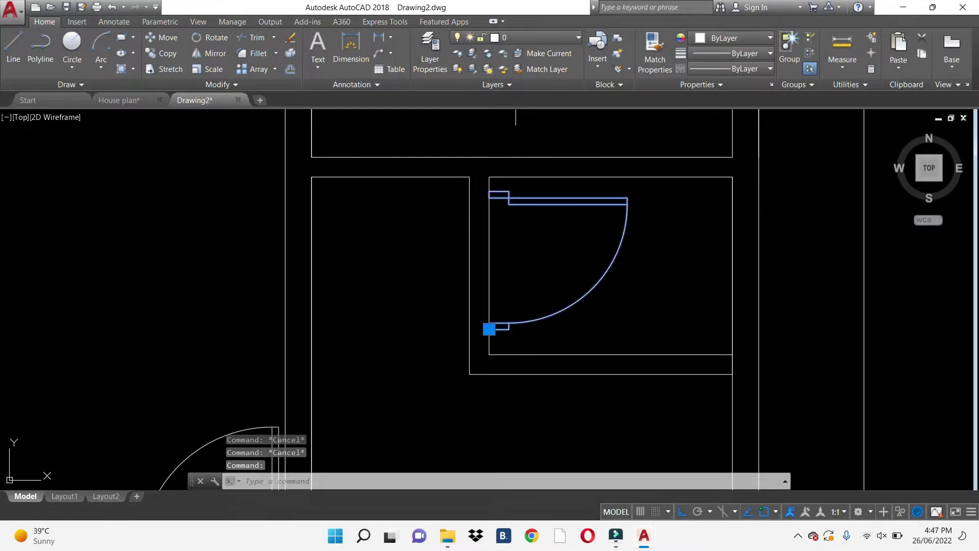
pyautogui.write('m')
pyautogui.press('Return')
pyautogui.scroll(2, 500, 200)
pyautogui.click(482, 181)
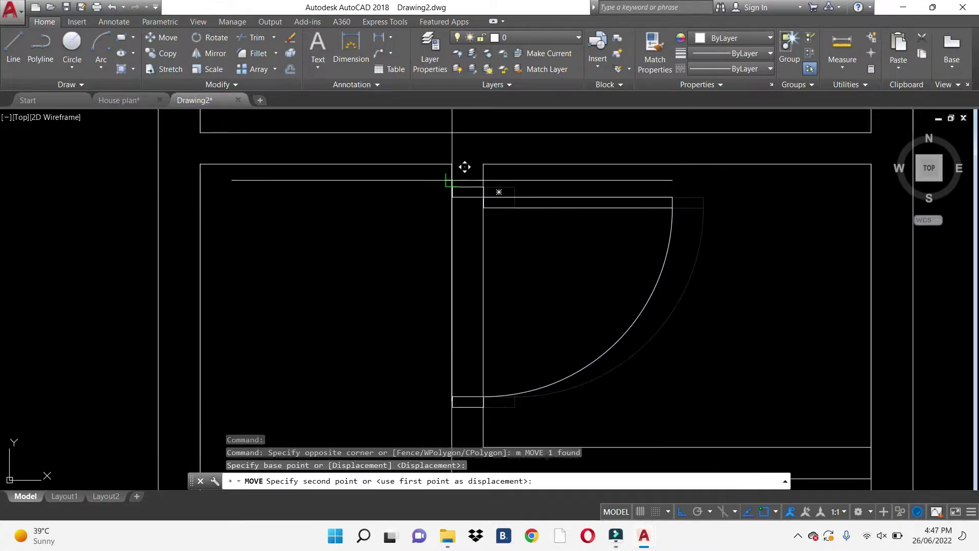
pyautogui.press('Escape')
pyautogui.scroll(-2, 507, 160)
pyautogui.scroll(-3, 544, 186)
pyautogui.scroll(-2, 461, 226)
# - Copy an existing door into the large room with COPY
pyautogui.press('Escape')
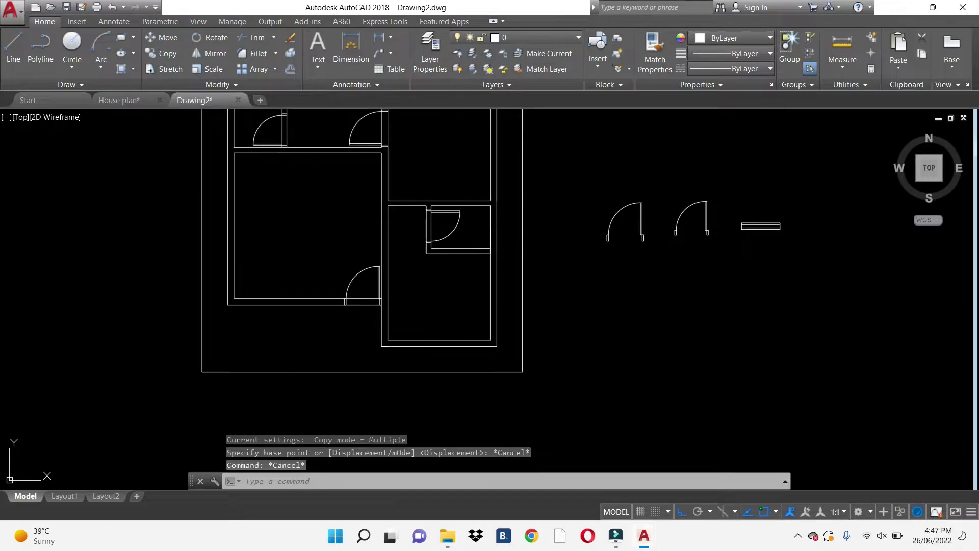
pyautogui.click(451, 232)
pyautogui.write('co')
pyautogui.press('Return')
pyautogui.click(459, 210)
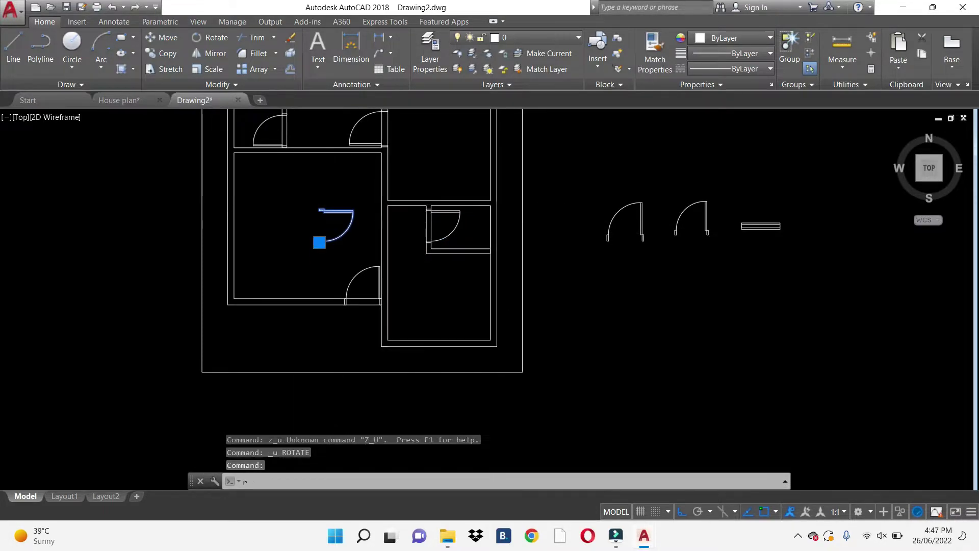
# - Rotate the copied door about a pivot point to its new orientation
pyautogui.write('ro')
pyautogui.press('Return')
pyautogui.scroll(2, 337, 214)
pyautogui.click(357, 271)
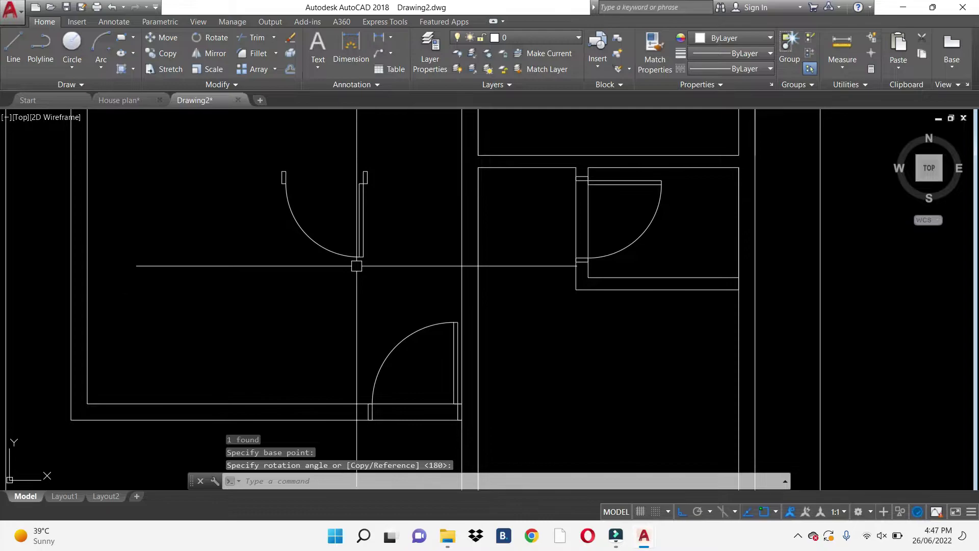
pyautogui.click(364, 236)
# - Mirror the rotated door across a vertical line, erasing the original
pyautogui.click(364, 214)
pyautogui.write('mi')
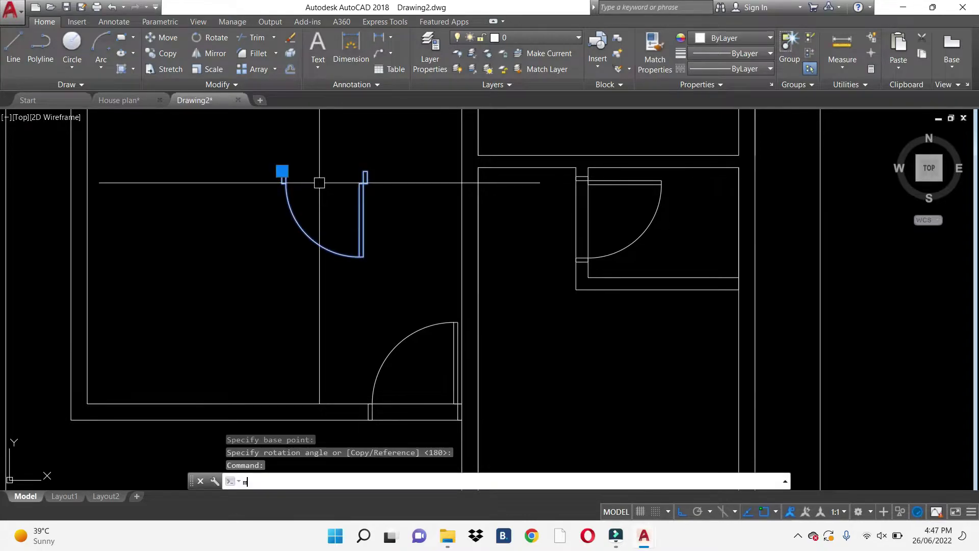
pyautogui.press('Return')
pyautogui.click(322, 204)
pyautogui.click(327, 277)
pyautogui.press('Return')
# - Move the flipped door to the top-left wall corner of the lower-right room
pyautogui.click(317, 210)
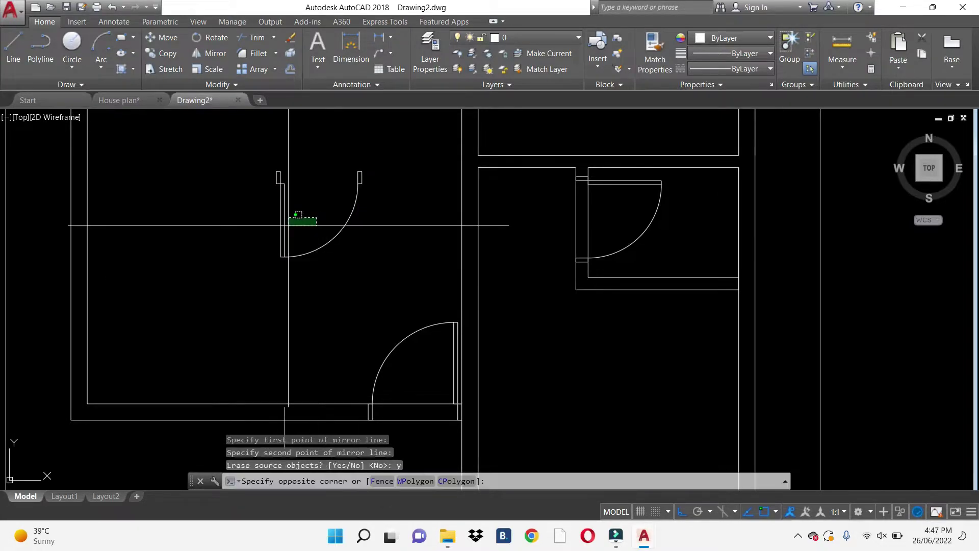
pyautogui.click(281, 220)
pyautogui.write('m')
pyautogui.press('Return')
pyautogui.scroll(4, 286, 168)
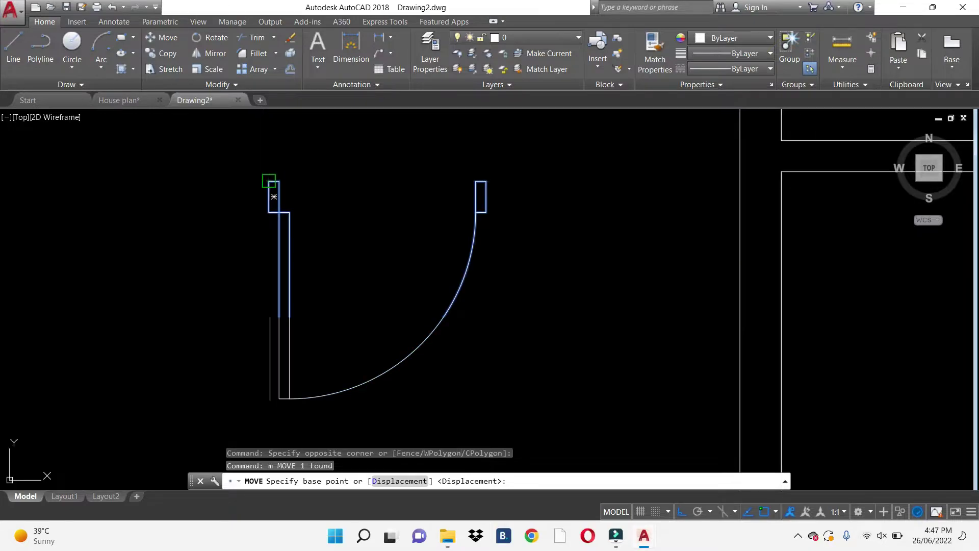
pyautogui.click(269, 181)
pyautogui.scroll(-3, 269, 181)
pyautogui.scroll(3, 438, 192)
pyautogui.click(427, 202)
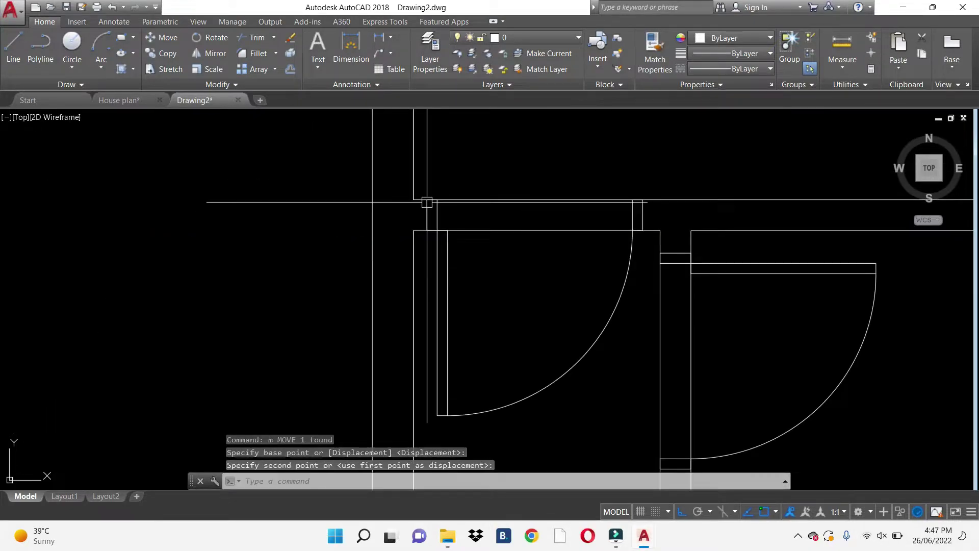
pyautogui.press('Escape')
# - Check the placed door, cancel leftover commands and zoom out to the whole plan
pyautogui.press('Escape')
pyautogui.click(441, 261)
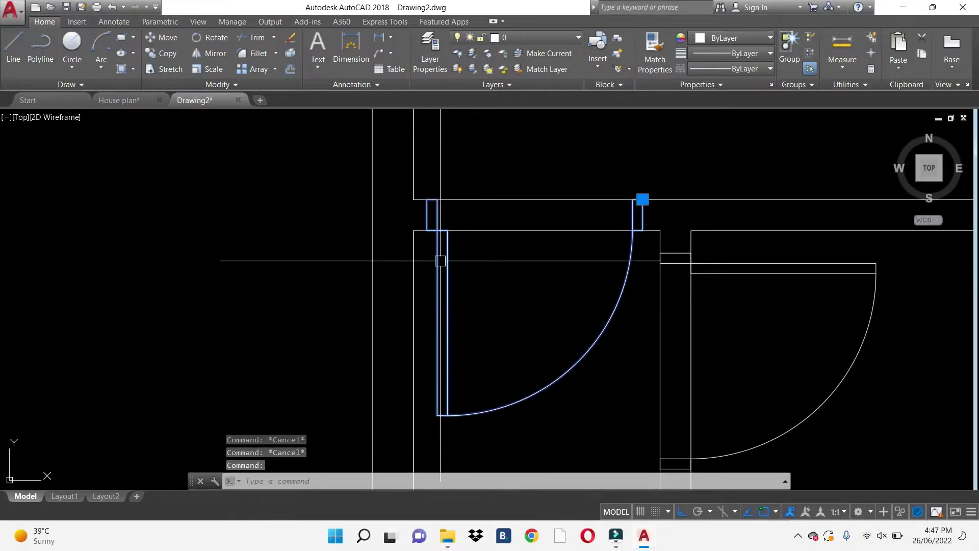
pyautogui.press('Return')
pyautogui.click(569, 267)
pyautogui.press('Escape')
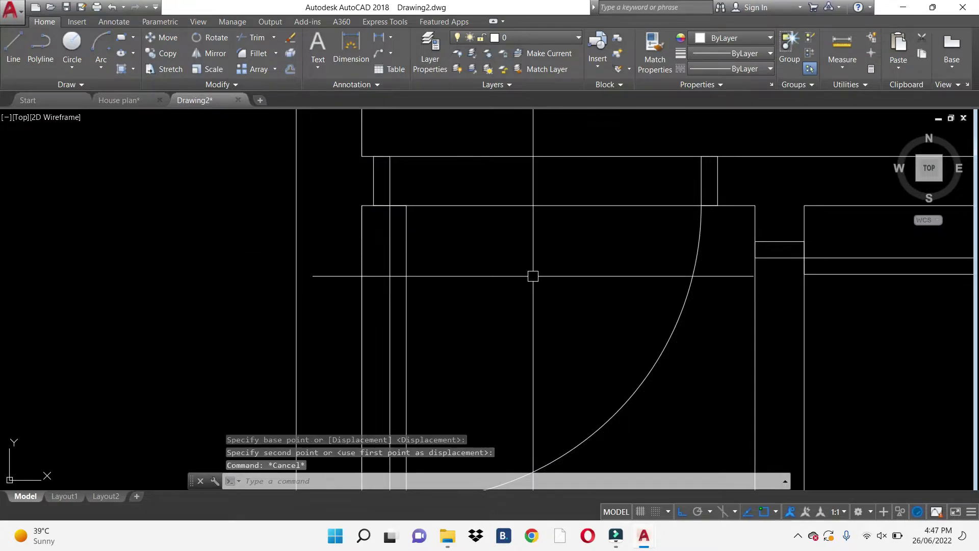
pyautogui.scroll(-2, 533, 276)
pyautogui.scroll(-2, 525, 278)
pyautogui.scroll(-2, 616, 280)
pyautogui.moveTo(617, 280)
pyautogui.mouseDown(button='middle')
pyautogui.moveTo(623, 333)
pyautogui.moveTo(621, 292)
pyautogui.mouseUp(button='middle')
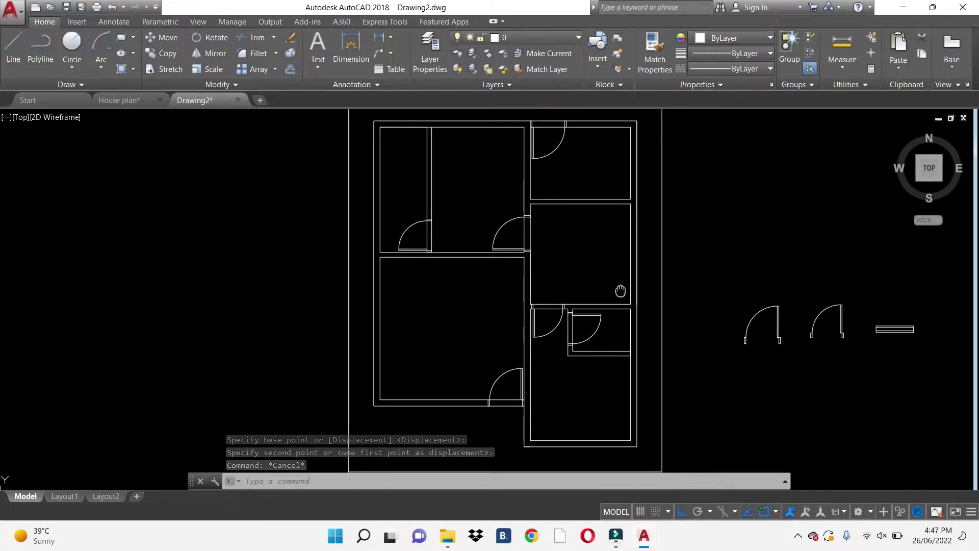
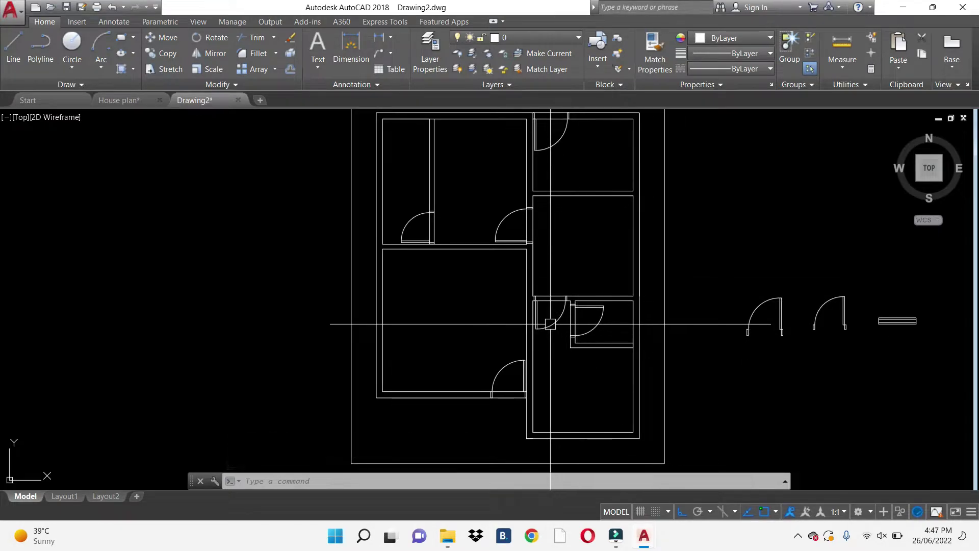
# - Start a short polyline at the wall corner with the PL command
pyautogui.scroll(4, 532, 255)
pyautogui.write('pl')
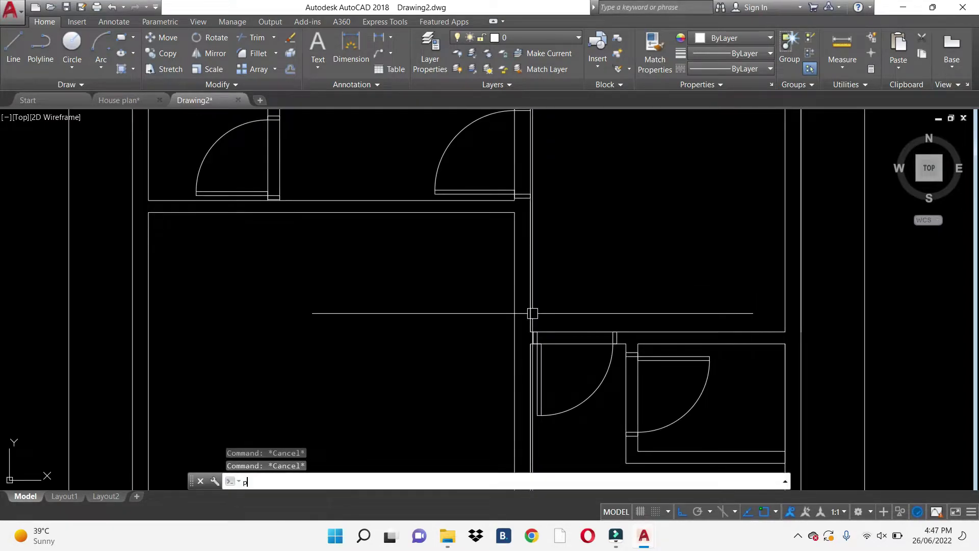
pyautogui.press('Return')
pyautogui.click(530, 315)
pyautogui.press('Escape')
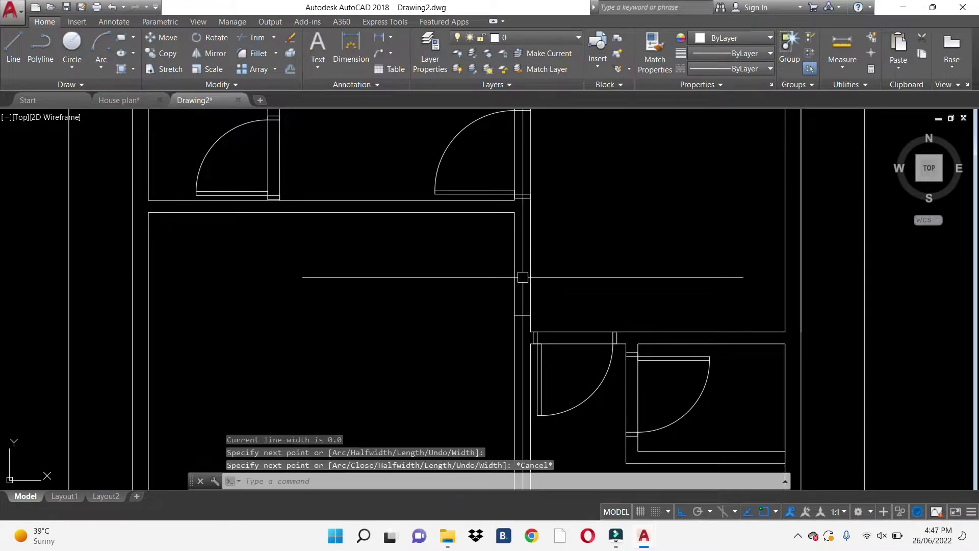
pyautogui.press('Return')
pyautogui.click(515, 216)
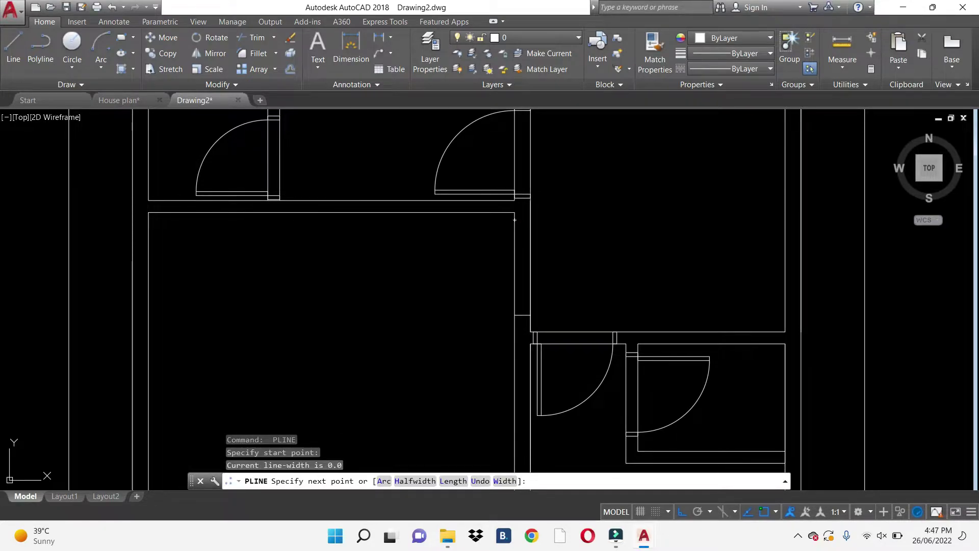
pyautogui.click(514, 219)
pyautogui.press('Escape')
# - Draw a short vertical polyline spanning the wall from its upper to lower edge
pyautogui.scroll(-2, 507, 212)
pyautogui.scroll(-2, 551, 300)
pyautogui.scroll(5, 529, 255)
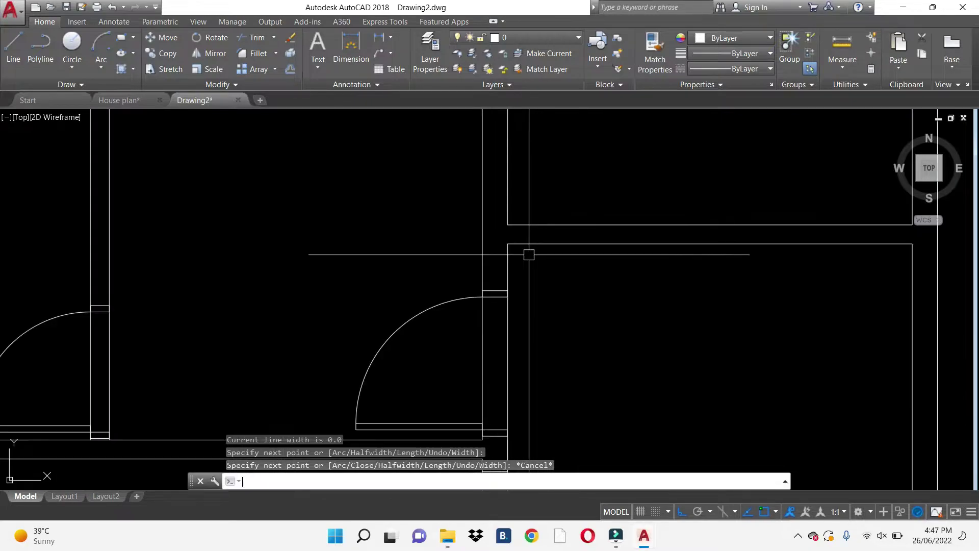
pyautogui.press('Return')
pyautogui.click(525, 244)
pyautogui.click(525, 224)
pyautogui.press('Escape')
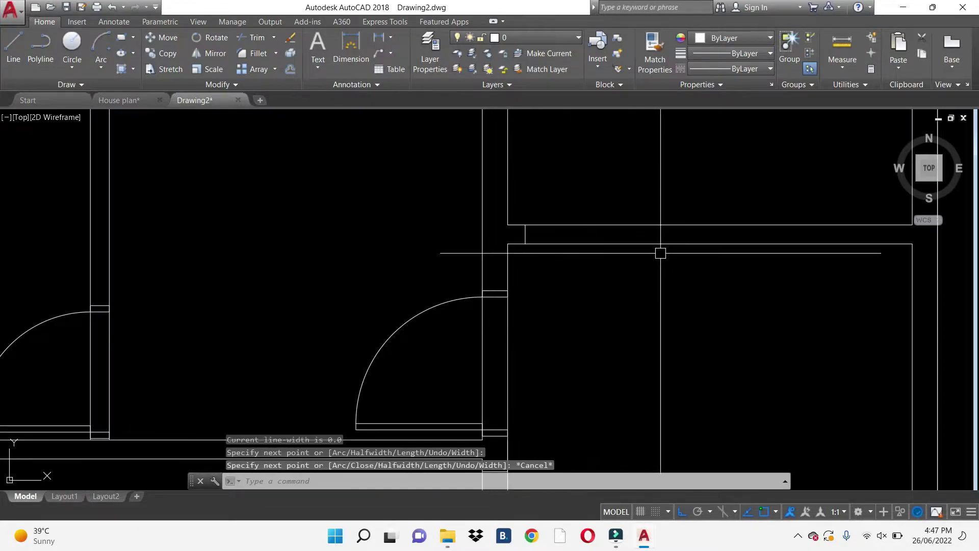
pyautogui.press('Return')
pyautogui.press('Escape')
# - Offset the short wall line 1200 to the right to mark the opening
pyautogui.click(521, 208)
pyautogui.click(568, 262)
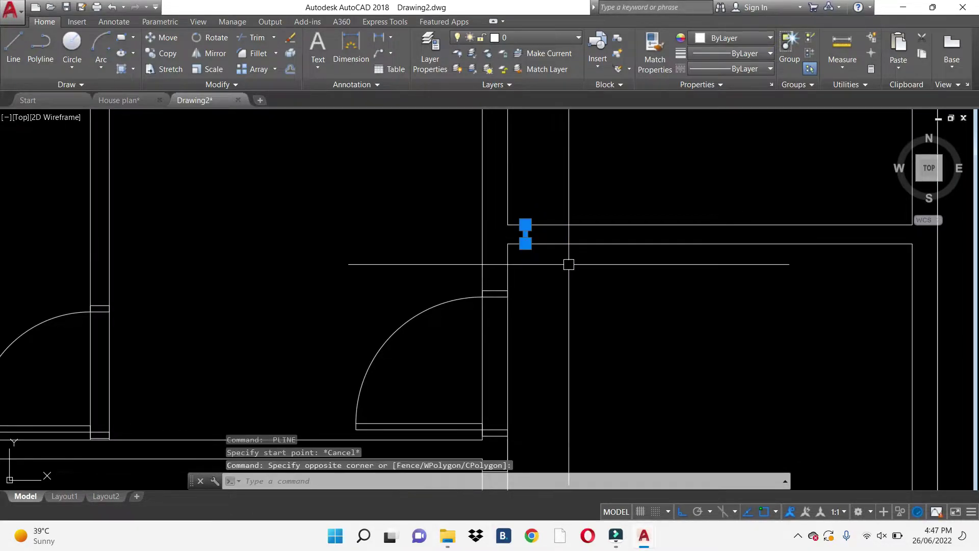
pyautogui.write('o')
pyautogui.press('Return')
pyautogui.write('00')
pyautogui.press('Return')
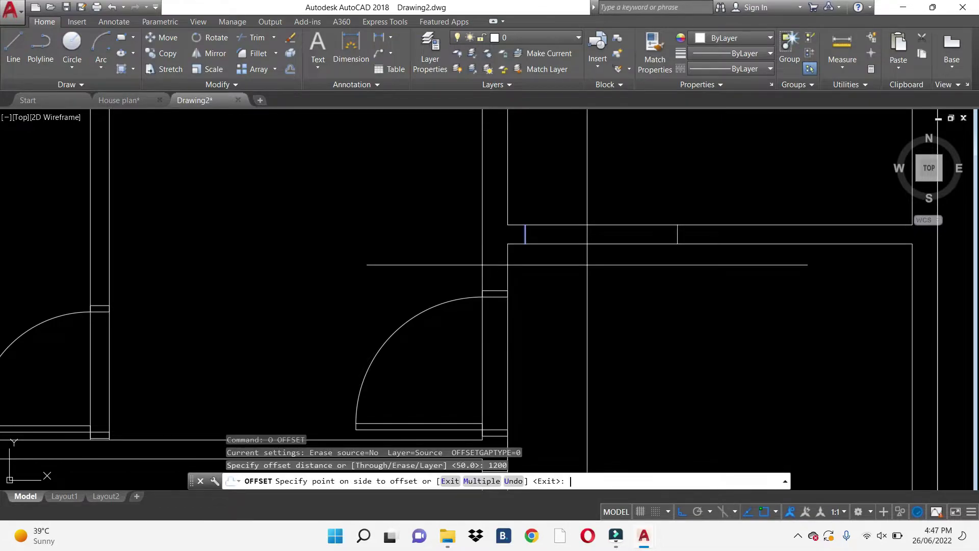
pyautogui.click(587, 264)
pyautogui.scroll(-3, 648, 260)
pyautogui.press('Escape')
# - Zoom out and pan so the plan and spare window blocks are visible
pyautogui.scroll(-2, 678, 265)
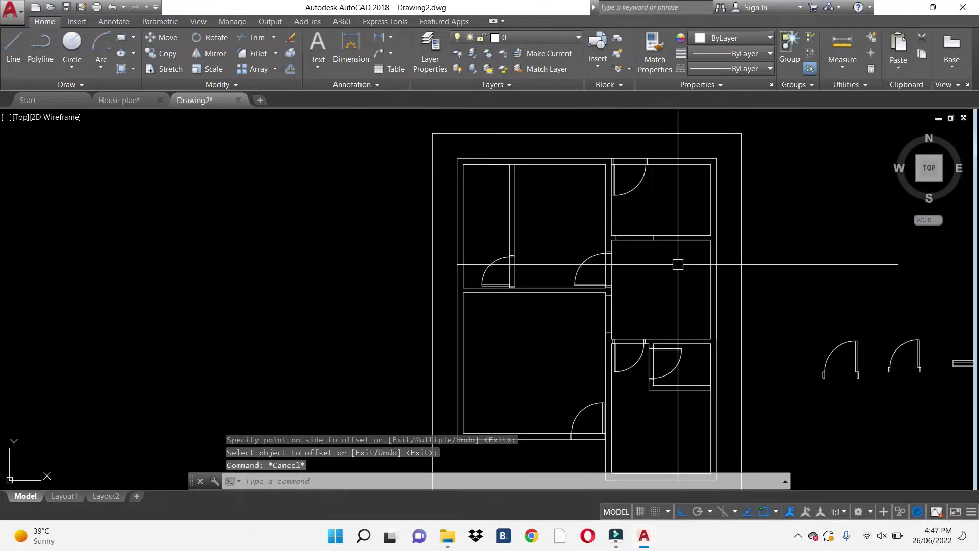
pyautogui.scroll(2, 667, 245)
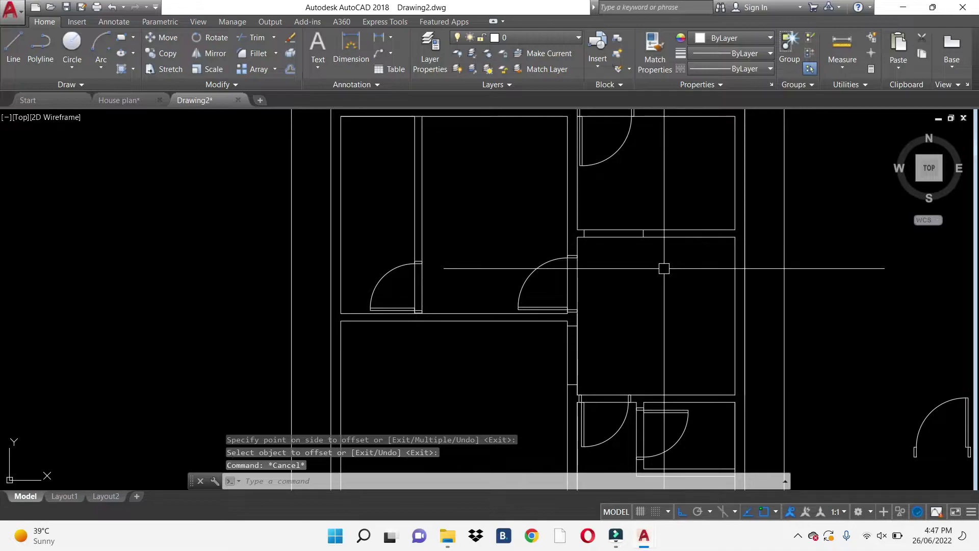
pyautogui.scroll(-2, 665, 268)
pyautogui.moveTo(663, 299); pyautogui.dragTo(561, 212, button='middle')
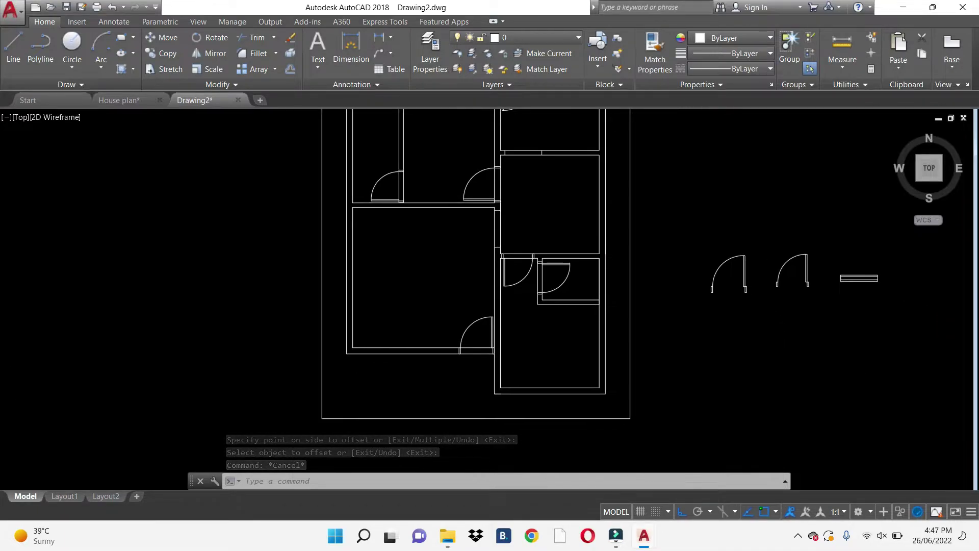
pyautogui.scroll(-2, 605, 279)
# - Start copying the spare window block, then cancel and undo the change
pyautogui.click(768, 280)
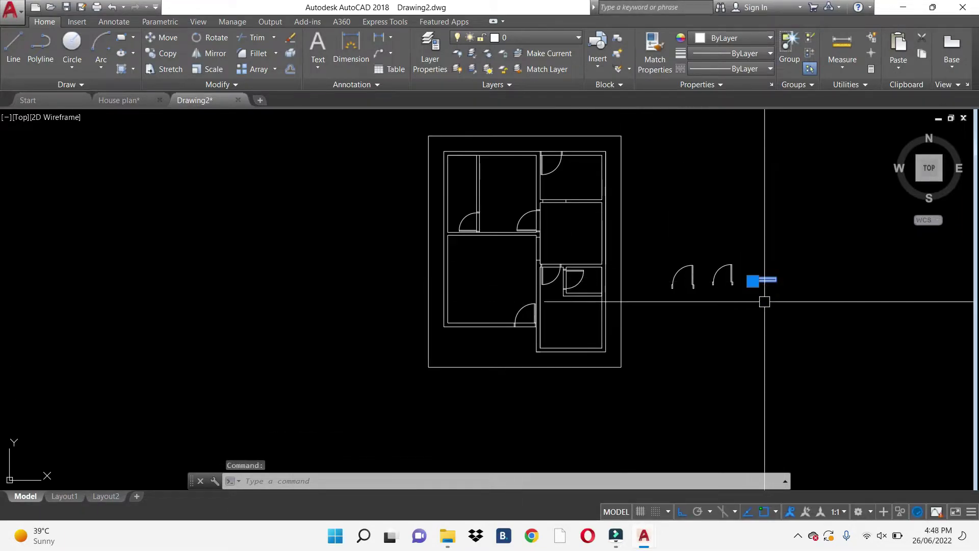
pyautogui.write('co')
pyautogui.press('Return')
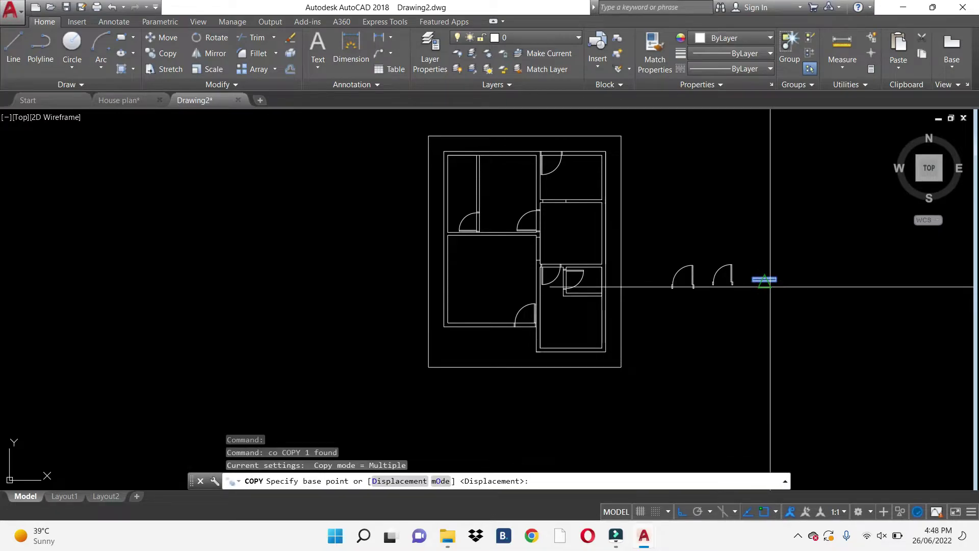
pyautogui.click(768, 280)
pyautogui.scroll(2, 383, 280)
pyautogui.press('Escape')
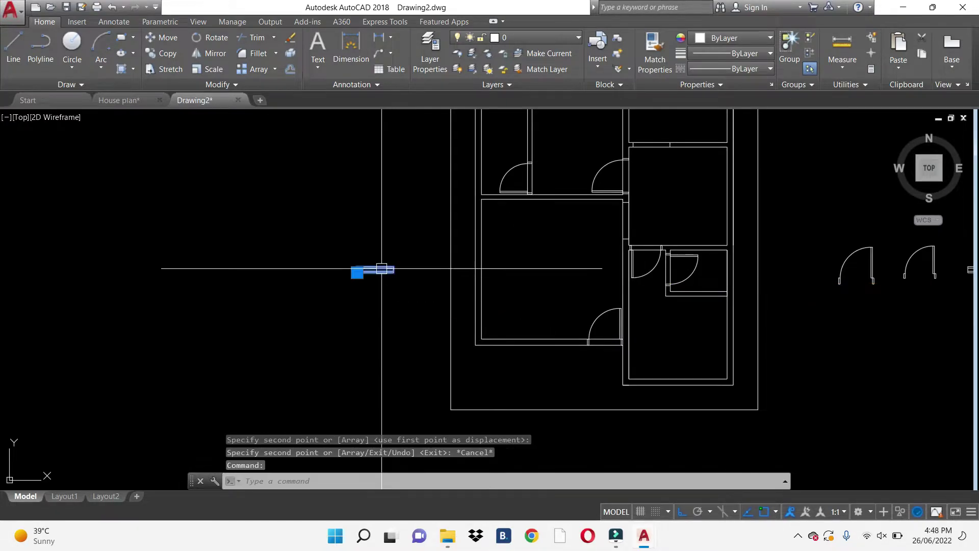
pyautogui.hotkey('ctrl', 'z')
pyautogui.hotkey('ctrl', 'z')
pyautogui.write('c')
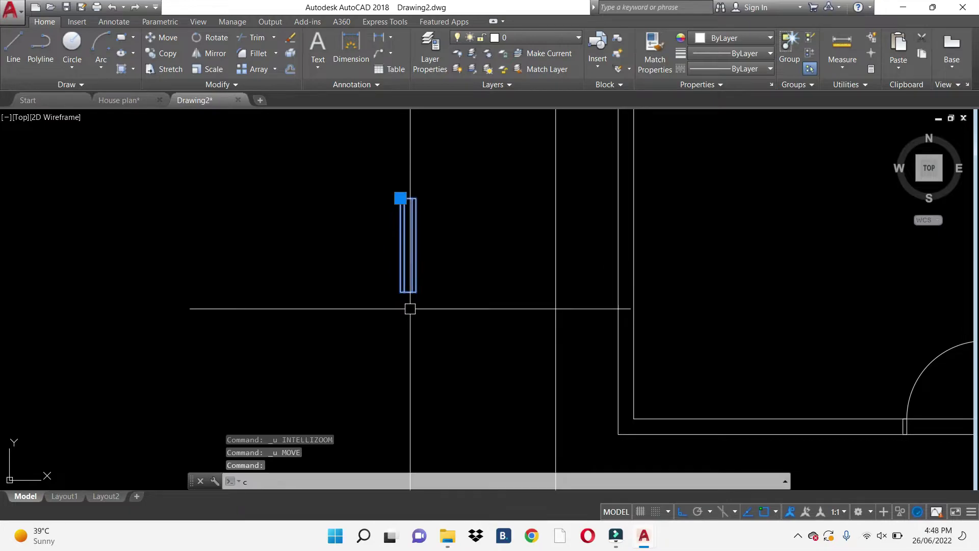
# - Copy the window block to a spot next to the left wall
pyautogui.write('o')
pyautogui.press('Return')
pyautogui.click(412, 289)
pyautogui.scroll(-3, 596, 265)
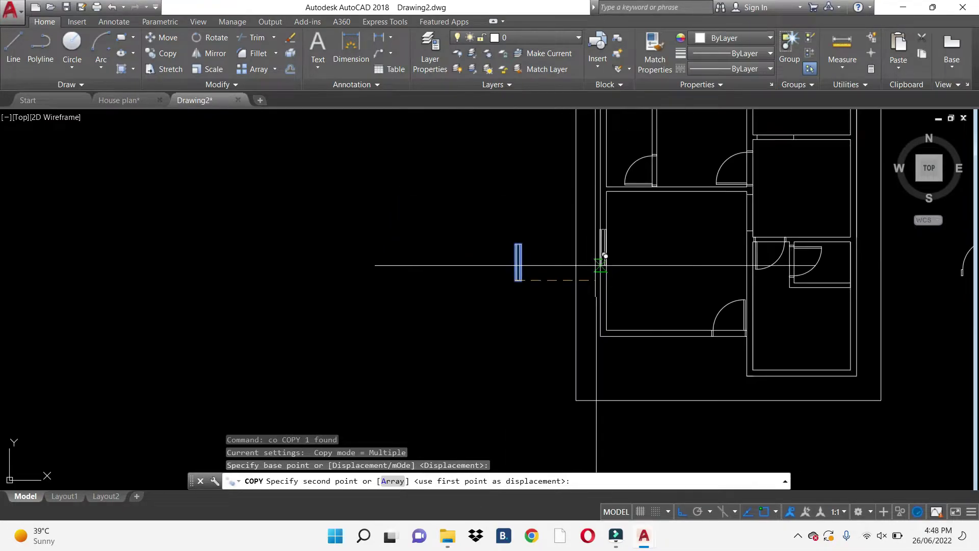
pyautogui.click(607, 261)
pyautogui.press('Escape')
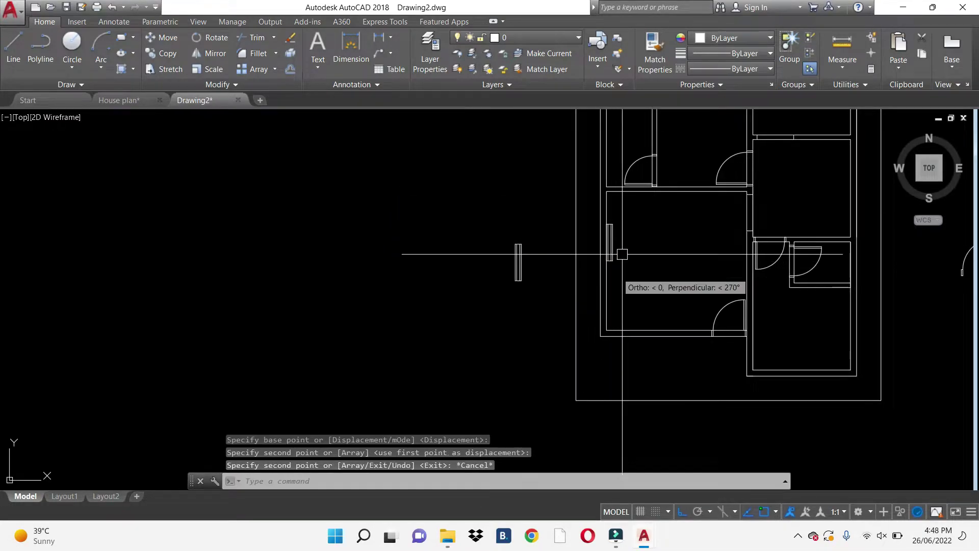
pyautogui.scroll(3, 607, 262)
# - Move the window copy so it sits flush in the left wall
pyautogui.write('m')
pyautogui.press('Return')
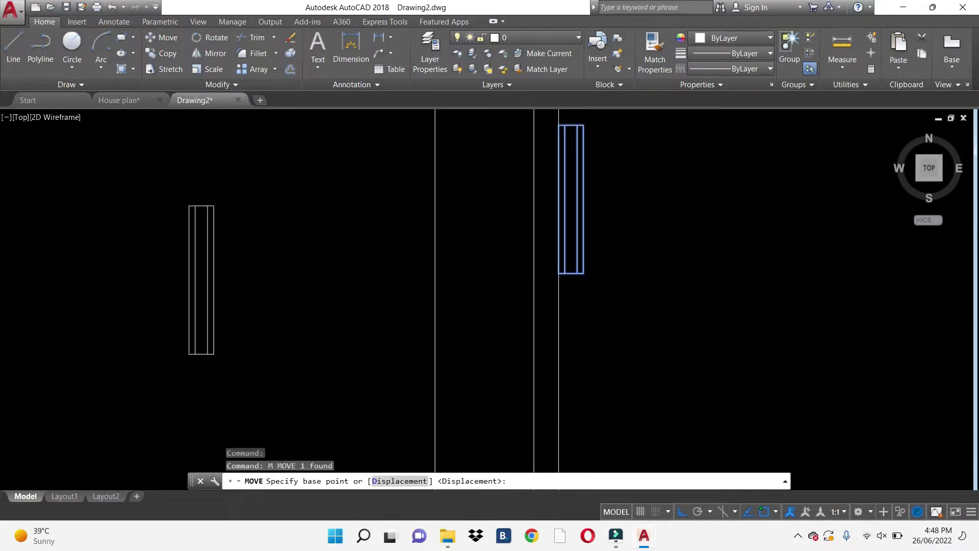
pyautogui.scroll(4, 571, 283)
pyautogui.click(545, 256)
pyautogui.press('Escape')
pyautogui.click(571, 244)
pyautogui.click(562, 274)
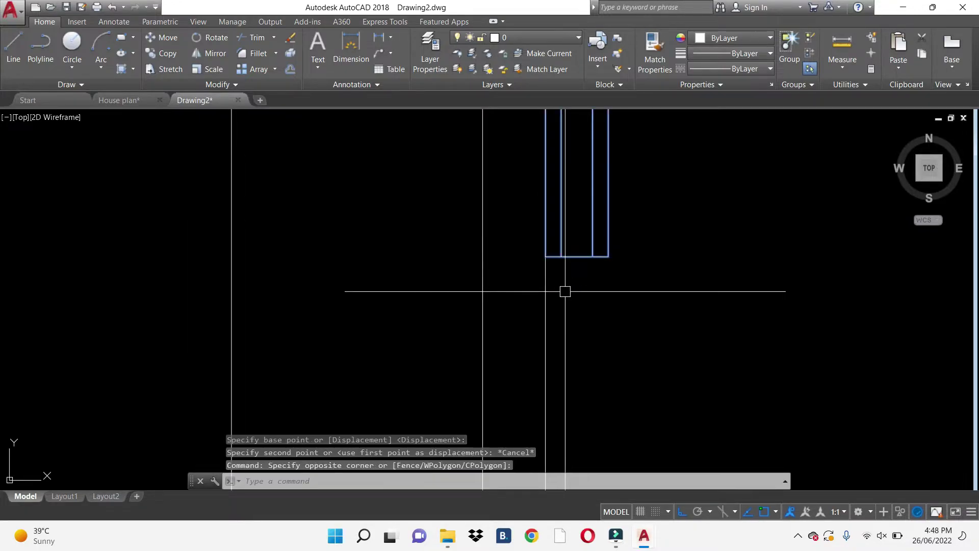
pyautogui.write('m')
pyautogui.press('Return')
pyautogui.click(546, 282)
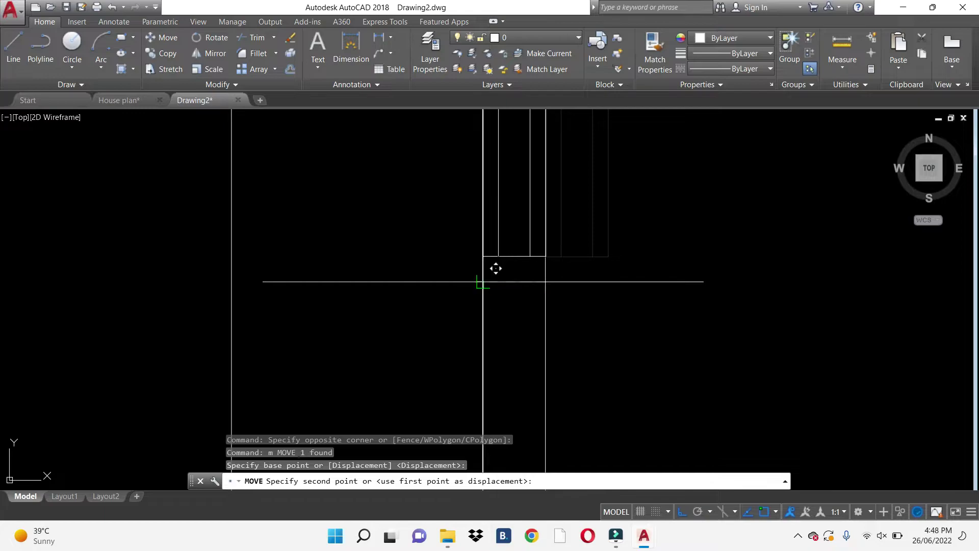
pyautogui.click(483, 281)
pyautogui.press('Escape')
# - Mirror the window across a picked line, keeping the original
pyautogui.write('mi')
pyautogui.press('Return')
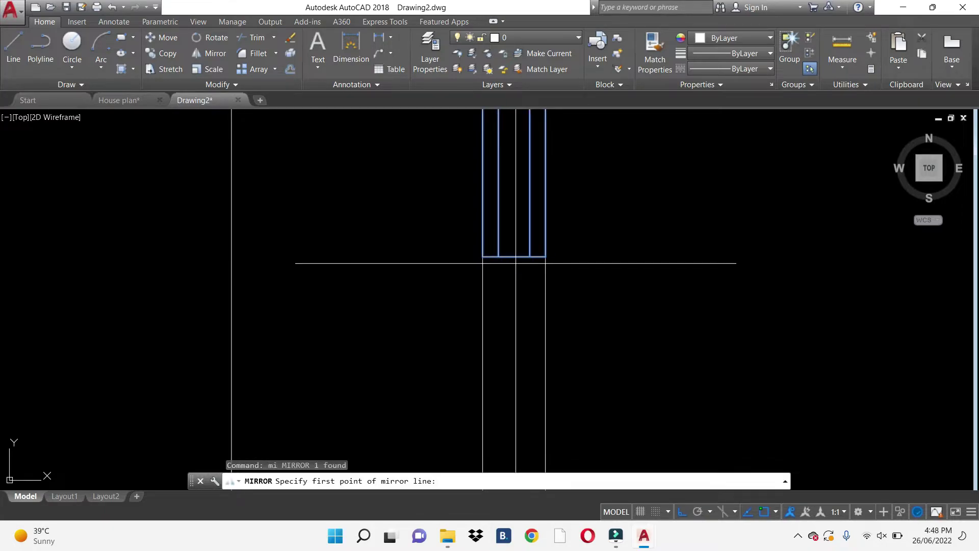
pyautogui.click(514, 256)
pyautogui.click(531, 240)
pyautogui.scroll(-3, 531, 240)
pyautogui.press('Return')
pyautogui.press('Escape')
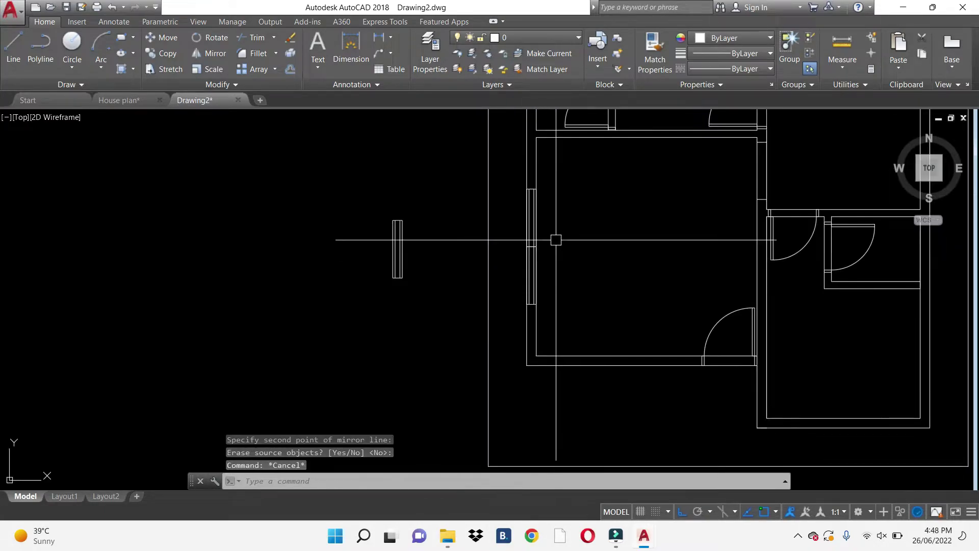
pyautogui.scroll(2, 555, 236)
pyautogui.scroll(2, 596, 347)
# - Copy the left-wall window to the right-hand rooms, centred with Mid Between 2 Points
pyautogui.click(360, 255)
pyautogui.write('co')
pyautogui.press('Return')
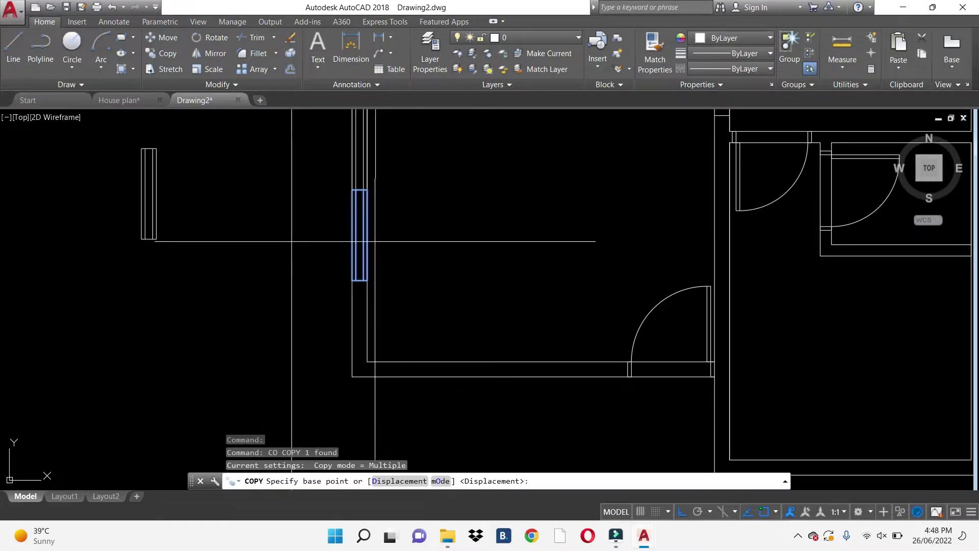
pyautogui.click(367, 235)
pyautogui.moveTo(535, 281); pyautogui.dragTo(319, 260, button='middle')
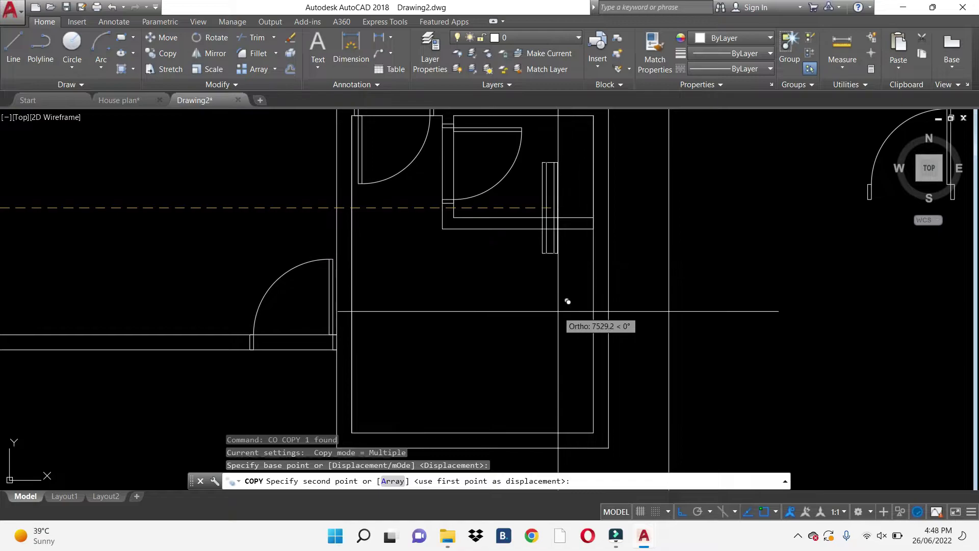
pyautogui.moveTo(564, 301); pyautogui.dragTo(447, 261, button='middle')
pyautogui.press('F8')
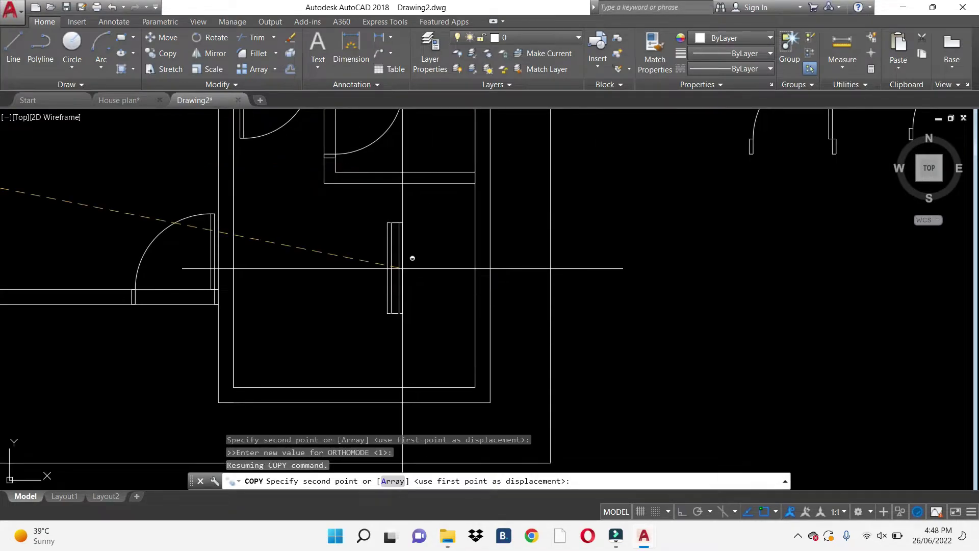
pyautogui.keyDown('shift'); pyautogui.rightClick(402, 266); pyautogui.keyUp('shift')
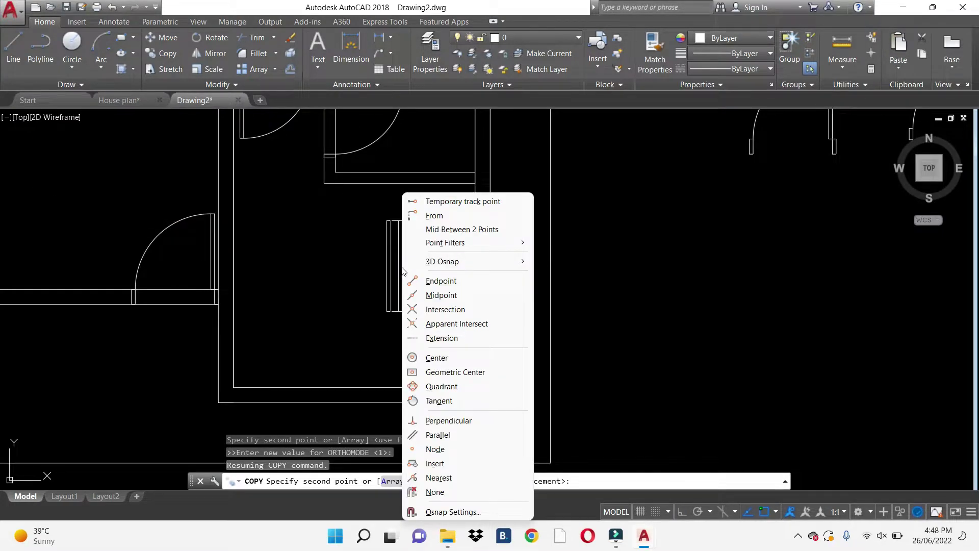
pyautogui.click(466, 229)
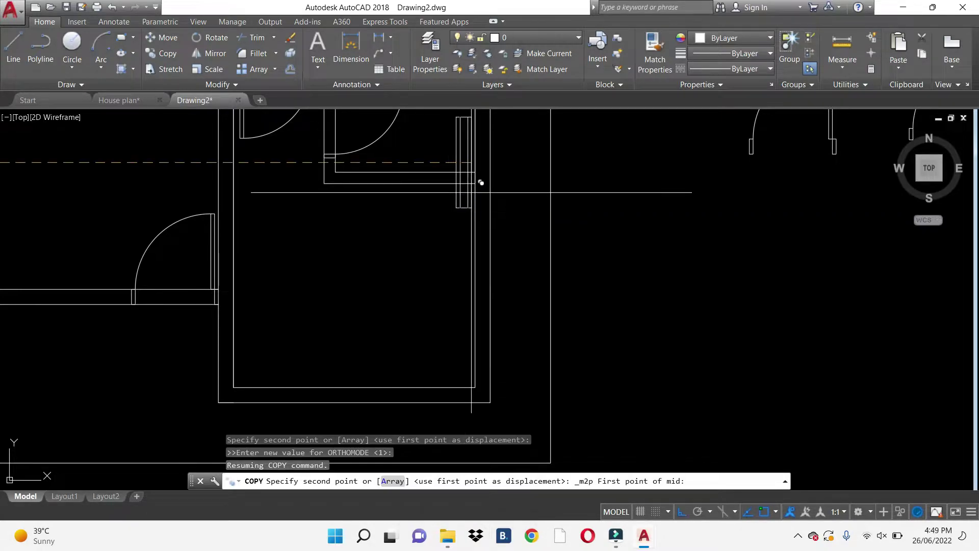
pyautogui.click(475, 183)
pyautogui.click(475, 388)
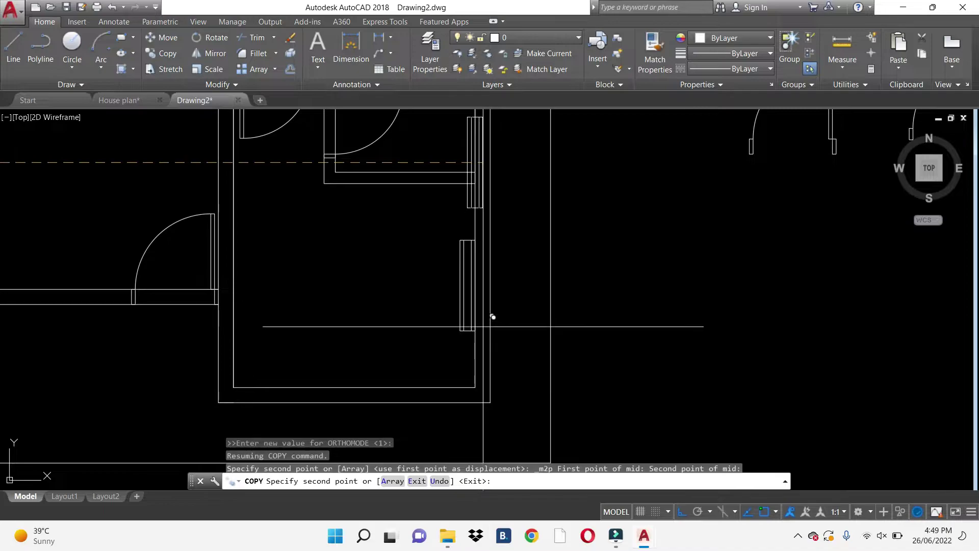
pyautogui.press('Escape')
# - Select the placed window copy and try moving it, then cancel
pyautogui.click(465, 239)
pyautogui.scroll(3, 466, 245)
pyautogui.write('m')
pyautogui.press('Return')
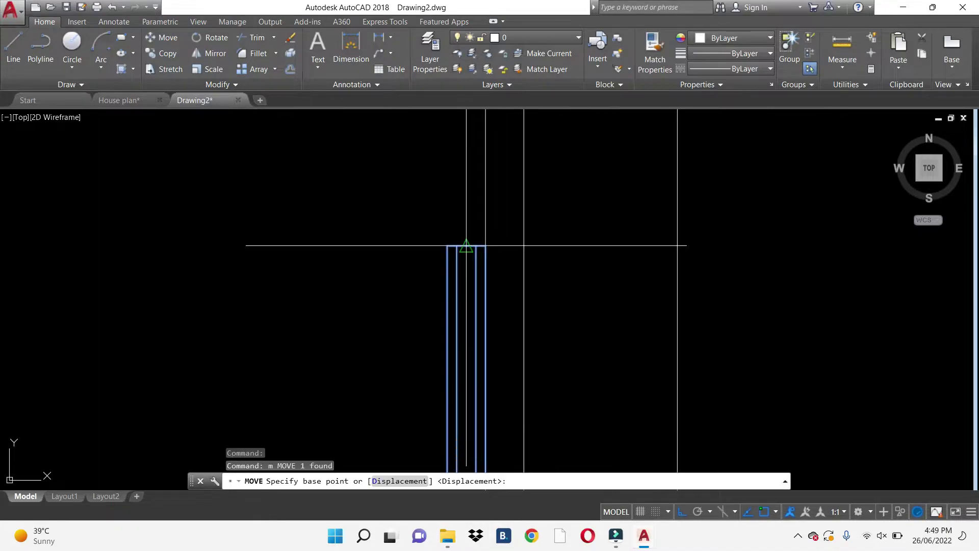
pyautogui.click(485, 245)
pyautogui.press('Escape')
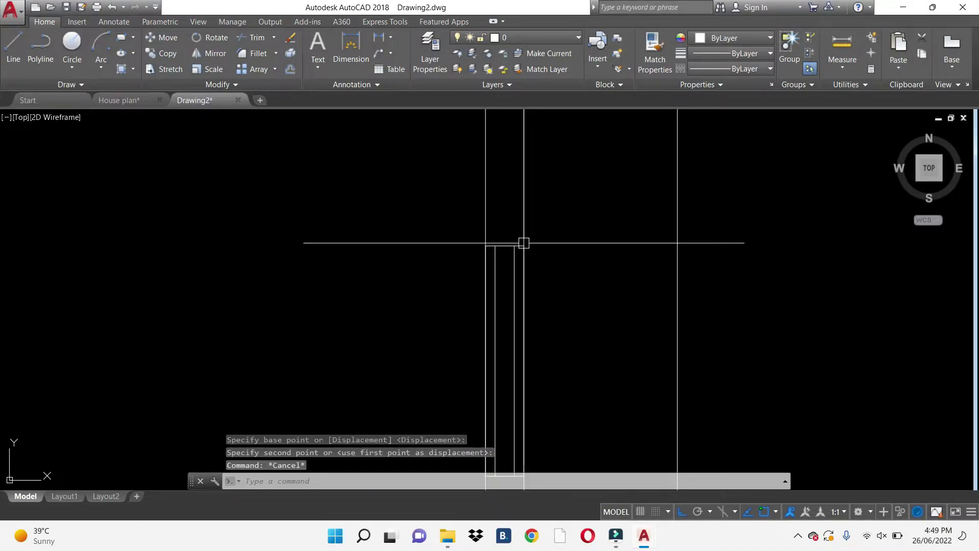
pyautogui.scroll(-5, 505, 277)
# - Copy the window onto the right wall of the upper rooms
pyautogui.write('co')
pyautogui.press('Return')
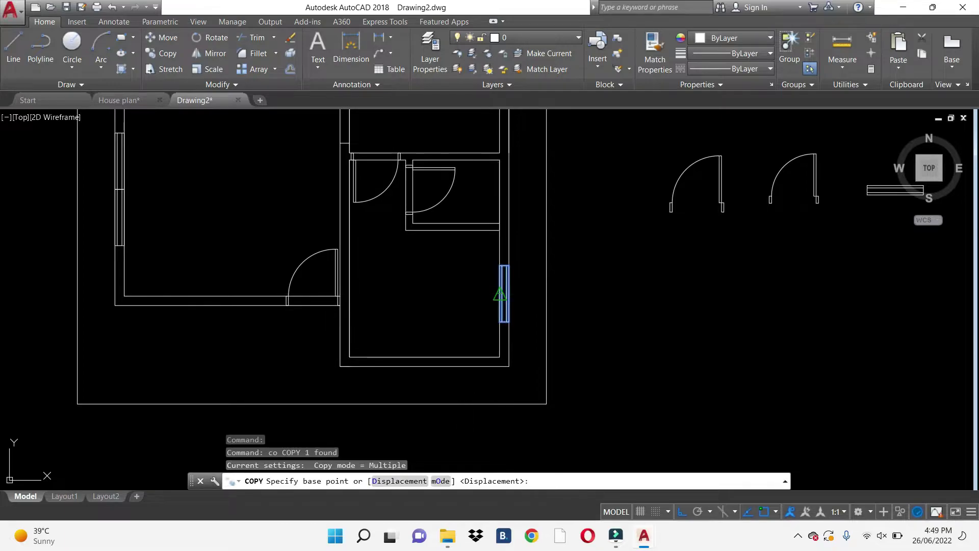
pyautogui.click(500, 294)
pyautogui.moveTo(493, 240); pyautogui.dragTo(474, 401, button='middle')
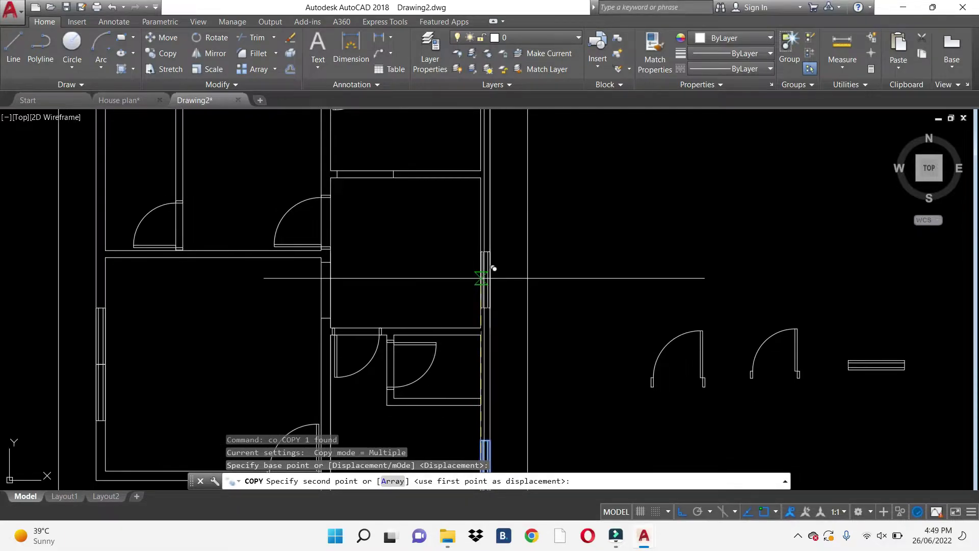
pyautogui.click(491, 243)
pyautogui.moveTo(534, 227)
pyautogui.mouseDown(button='middle')
pyautogui.moveTo(703, 319)
pyautogui.moveTo(705, 336)
pyautogui.mouseUp(button='middle')
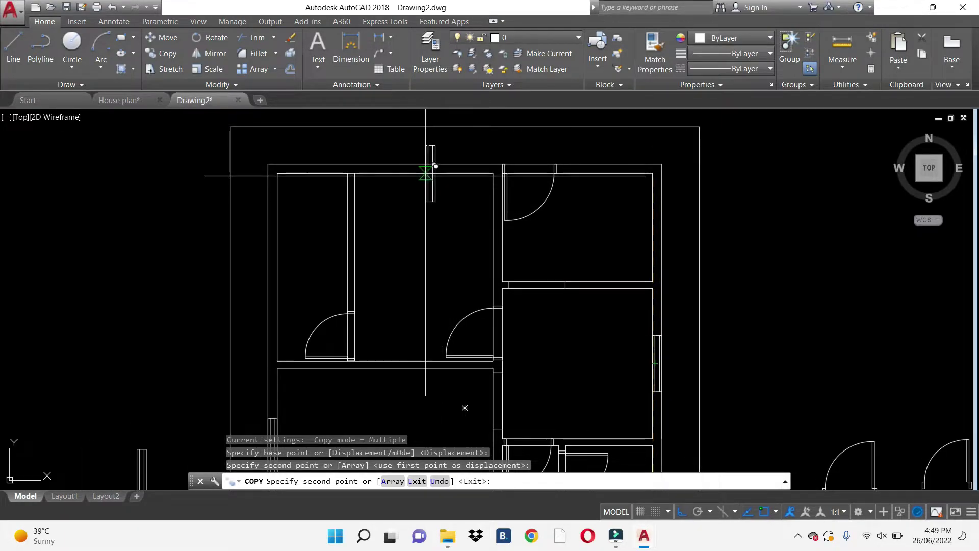
pyautogui.press('Escape')
# - Select the window copy near the top wall for a ROTATE
pyautogui.scroll(2, 437, 173)
pyautogui.click(440, 179)
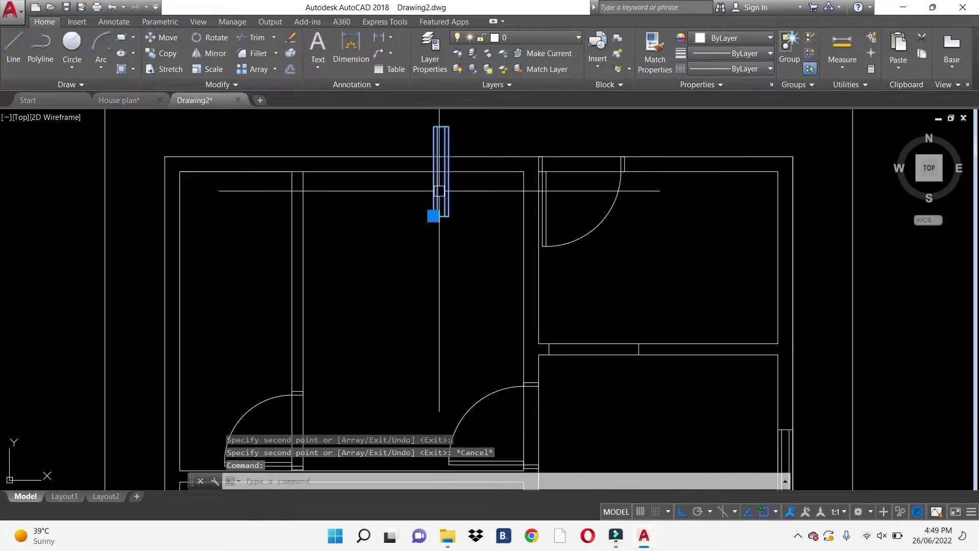
pyautogui.write('ro')
pyautogui.press('Return')
# - Pick the rotation pivot so the window lies horizontally
pyautogui.click(389, 232)
pyautogui.press('Escape')
pyautogui.click(457, 173)
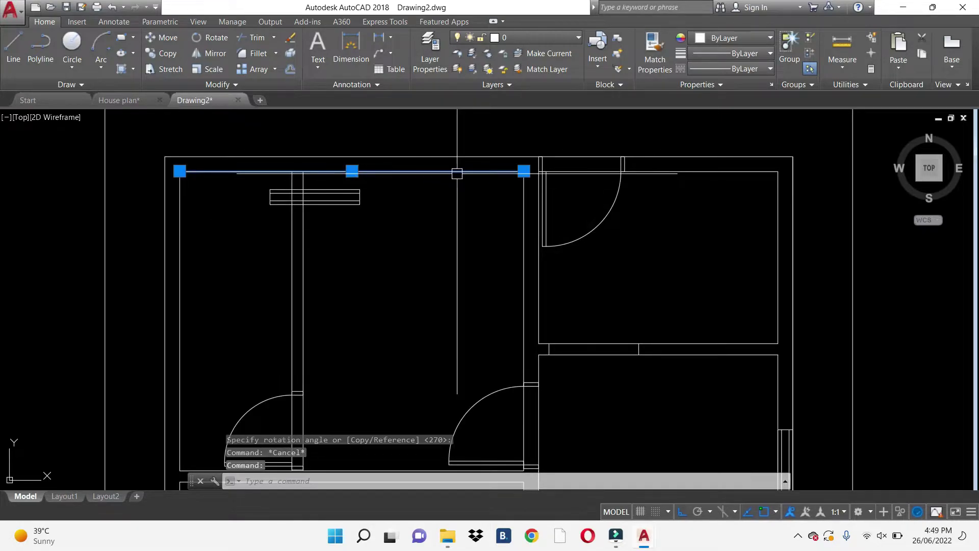
pyautogui.press('Escape')
# - Move the window by its midpoint to the midpoint between the two top-wall corners
pyautogui.click(337, 197)
pyautogui.write('m')
pyautogui.press('Return')
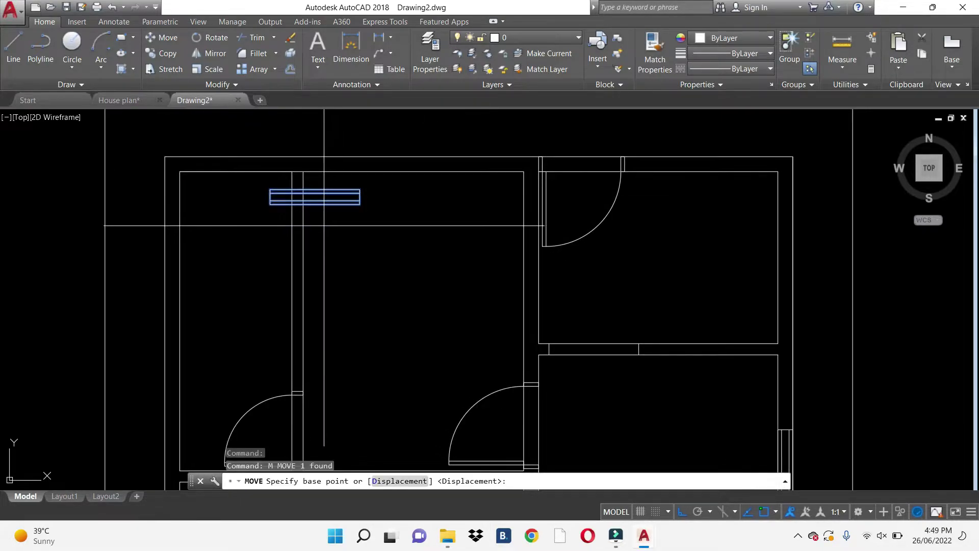
pyautogui.click(315, 204)
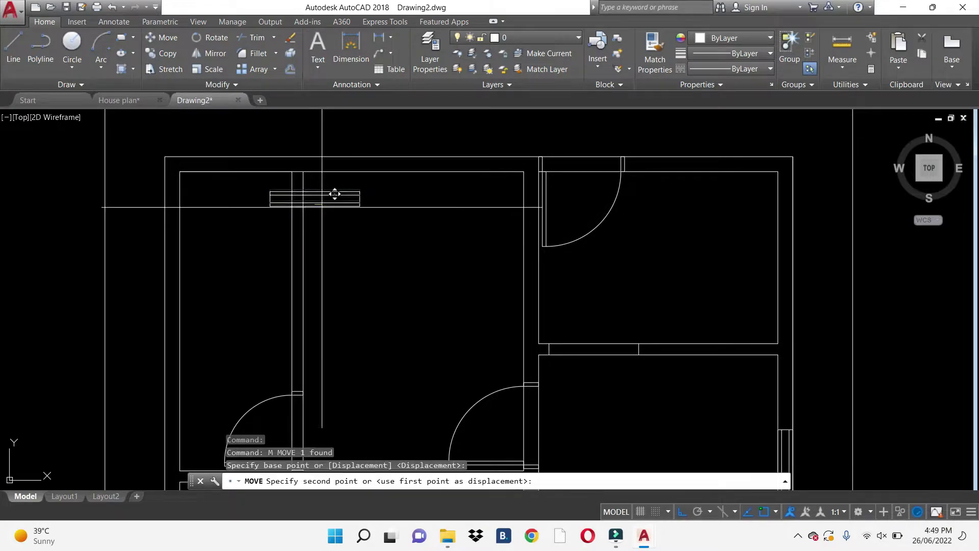
pyautogui.keyDown('shift'); pyautogui.rightClick(408, 240); pyautogui.keyUp('shift')
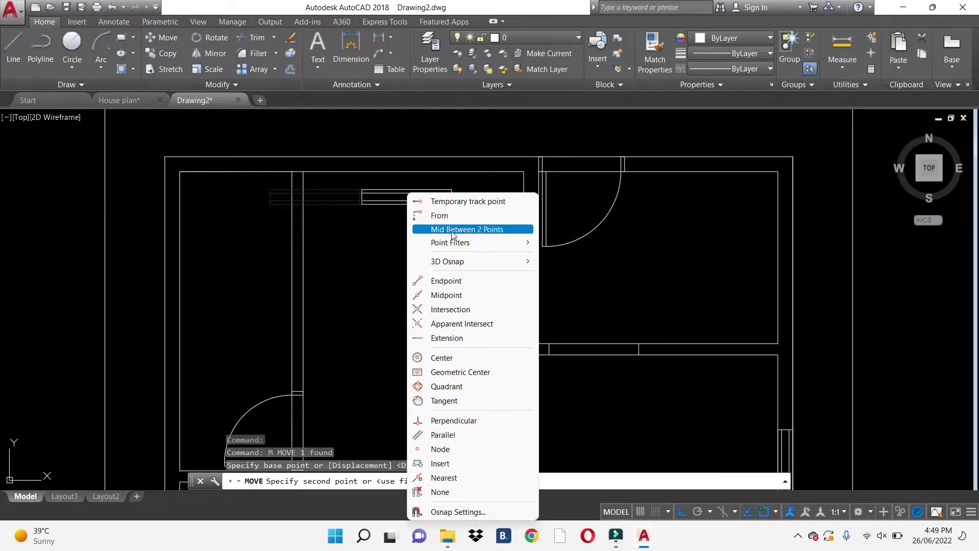
pyautogui.click(466, 229)
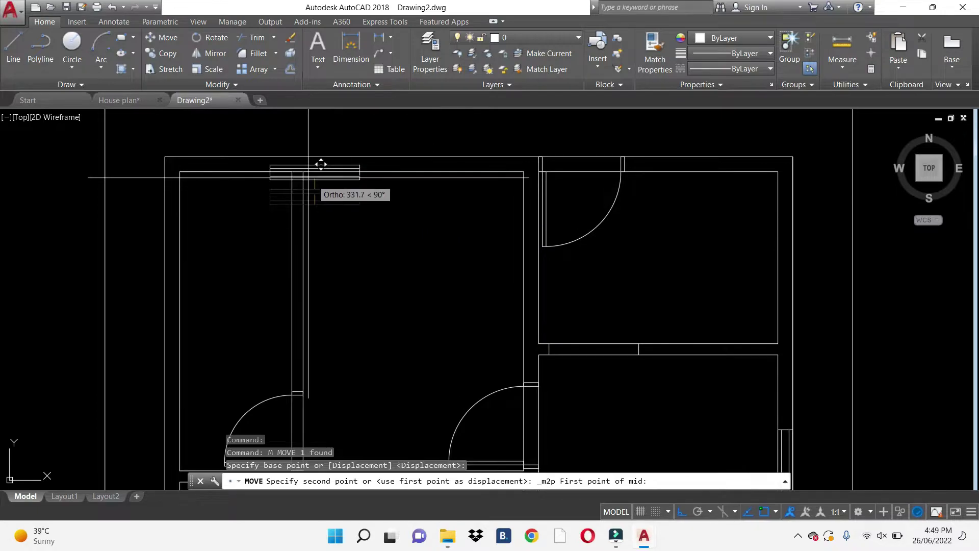
pyautogui.click(314, 162)
pyautogui.click(529, 173)
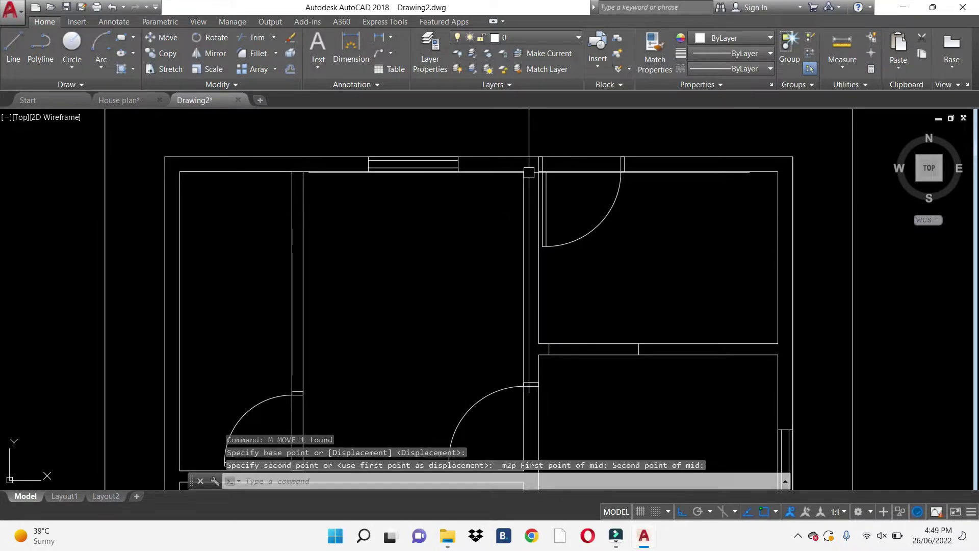
# - Zoom and pan out to show the whole floor plan
pyautogui.scroll(-2, 393, 172)
pyautogui.press('Escape')
pyautogui.scroll(-2, 409, 202)
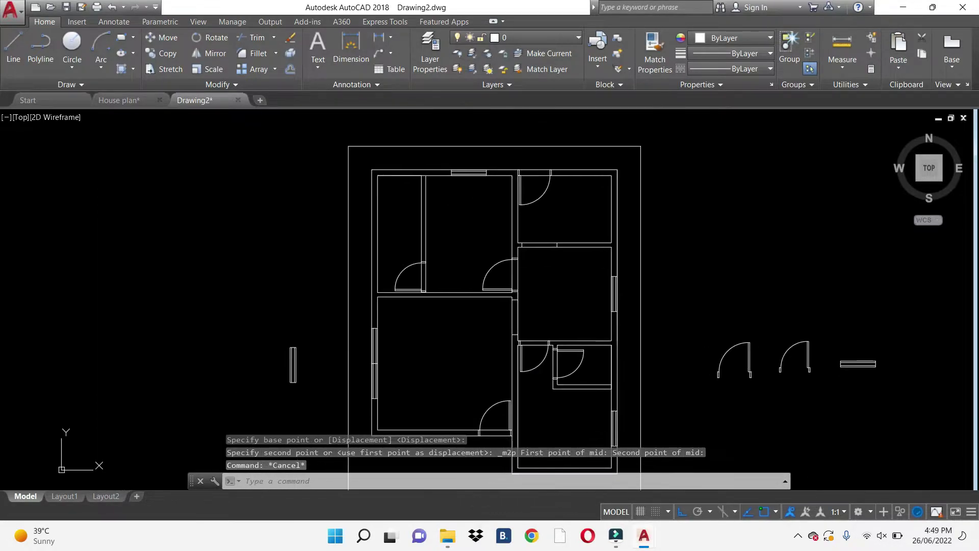
pyautogui.moveTo(497, 183)
pyautogui.mouseDown(button='middle')
pyautogui.moveTo(519, 193)
pyautogui.moveTo(551, 158)
pyautogui.mouseUp(button='middle')
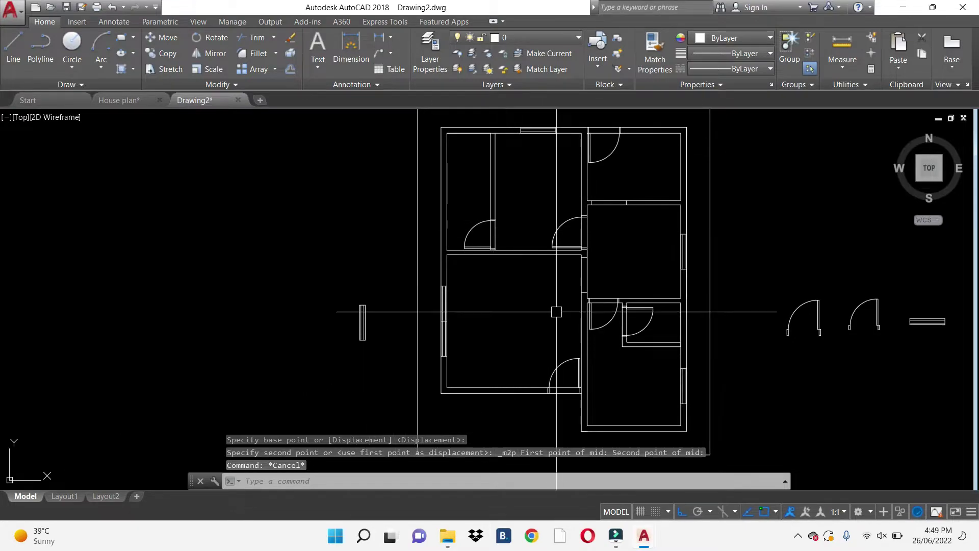
pyautogui.press('Escape')
pyautogui.scroll(4, 546, 223)
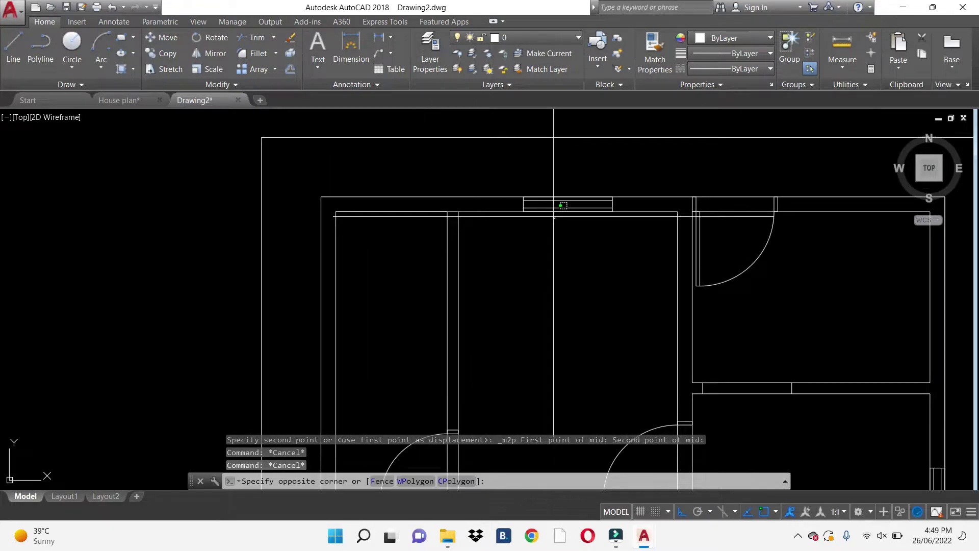
# - Copy the centred horizontal window to empty space beside the plan
pyautogui.click(554, 211)
pyautogui.write('co')
pyautogui.press('Return')
pyautogui.click(612, 204)
pyautogui.scroll(-2, 619, 210)
pyautogui.moveTo(539, 225); pyautogui.dragTo(245, 218, button='middle')
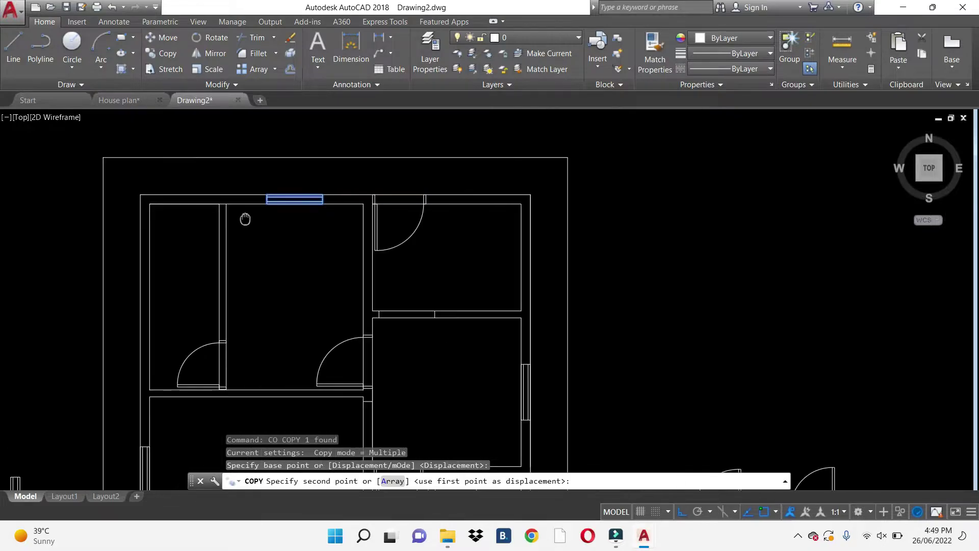
pyautogui.scroll(-2, 455, 204)
pyautogui.press('Escape')
pyautogui.scroll(3, 477, 202)
pyautogui.scroll(2, 469, 219)
# - Stretch the copied window's right end 600 to the left
pyautogui.click(482, 219)
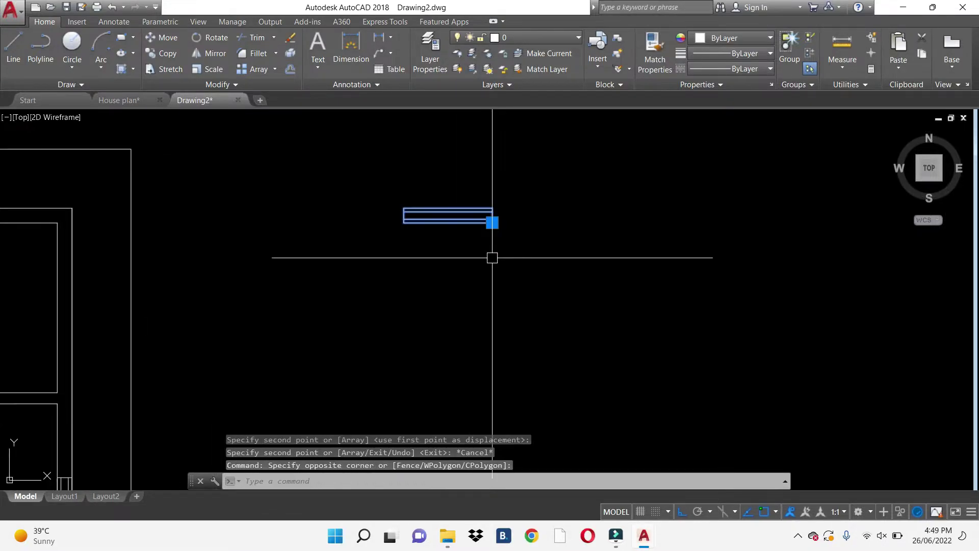
pyautogui.write('s')
pyautogui.click(518, 247)
pyautogui.click(478, 199)
pyautogui.press('Return')
pyautogui.click(521, 168)
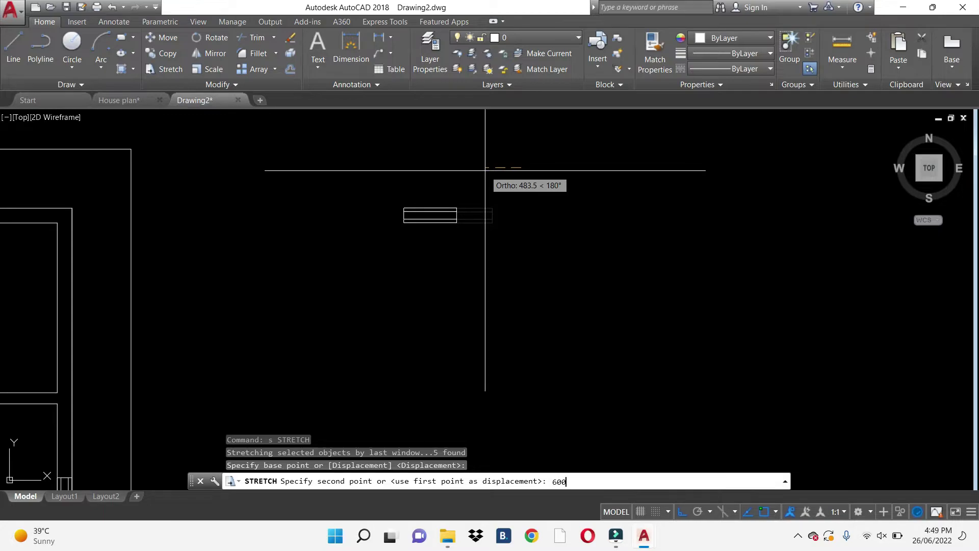
pyautogui.press('Return')
# - Select the shortened window and copy it with a base point (COPYBASE)
pyautogui.click(328, 175)
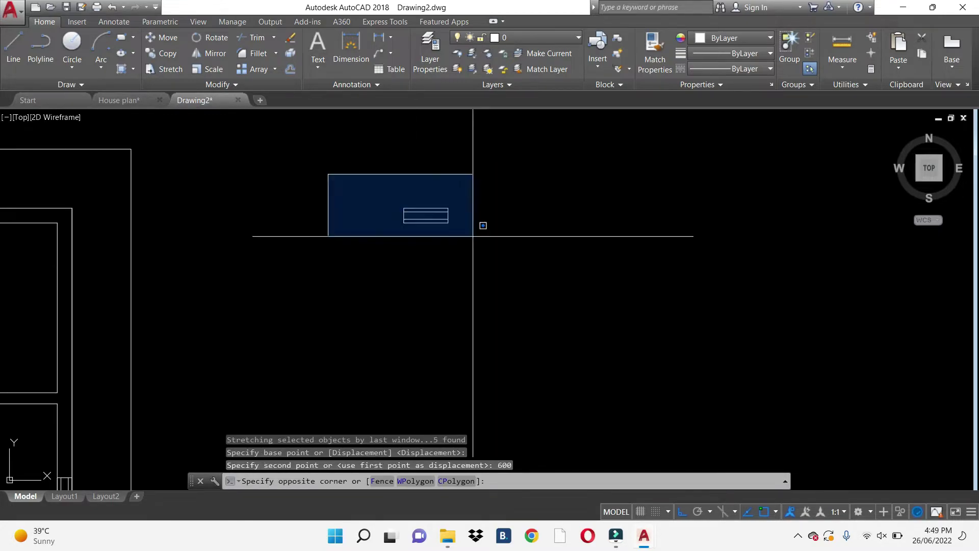
pyautogui.click(459, 279)
pyautogui.hotkey('ctrl', 'shift', 'c')
pyautogui.scroll(3, 400, 239)
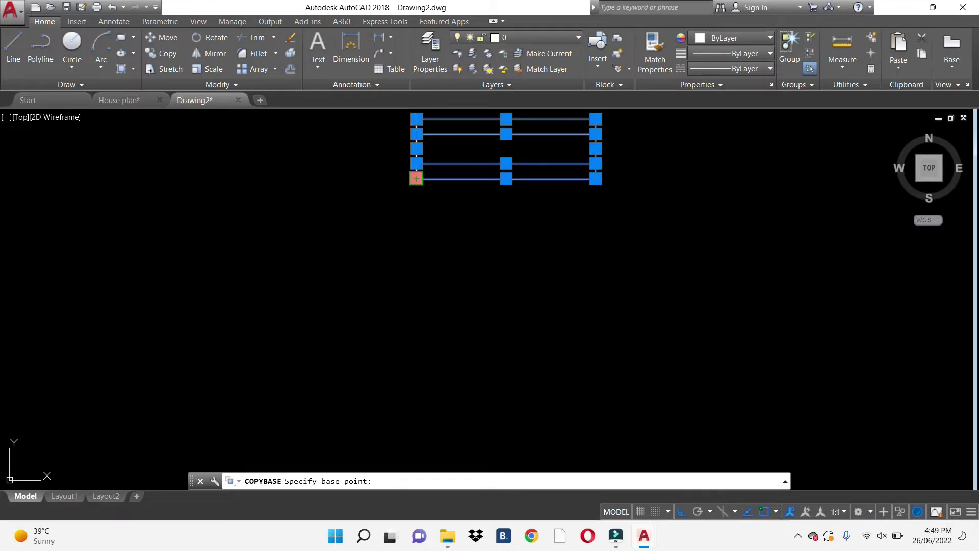
# - Paste the short window as a block and centre it on the top-left room's top wall
pyautogui.click(416, 178)
pyautogui.scroll(-3, 605, 227)
pyautogui.hotkey('ctrl', 'shift', 'v')
pyautogui.scroll(3, 405, 243)
pyautogui.scroll(3, 405, 243)
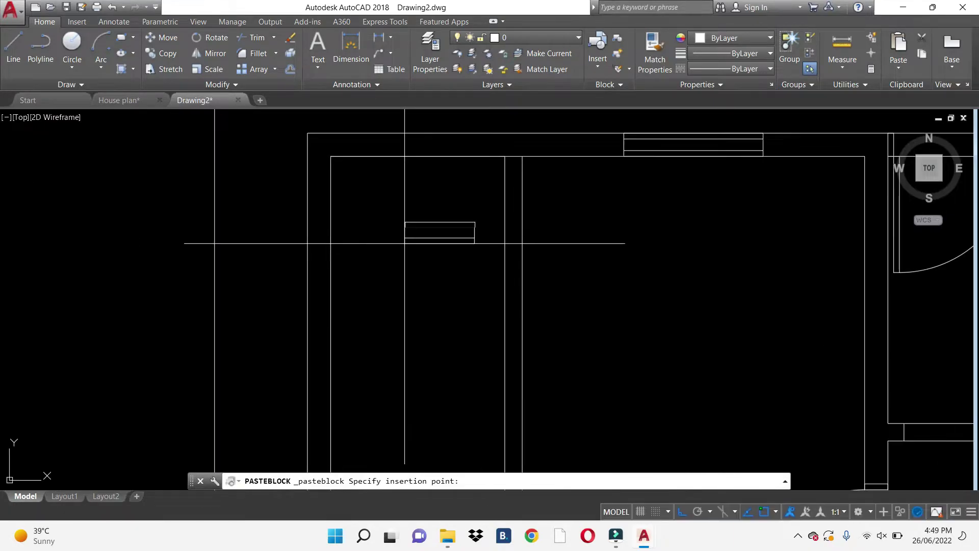
pyautogui.click(384, 235)
pyautogui.click(409, 213)
pyautogui.write('m')
pyautogui.press('Return')
pyautogui.click(417, 235)
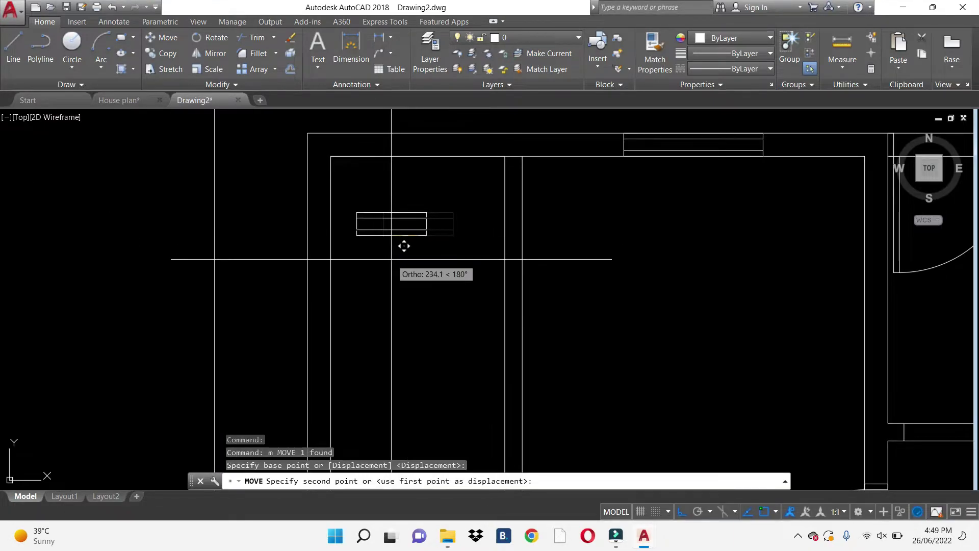
pyautogui.keyDown('shift'); pyautogui.rightClick(392, 259); pyautogui.keyUp('shift')
pyautogui.click(470, 230)
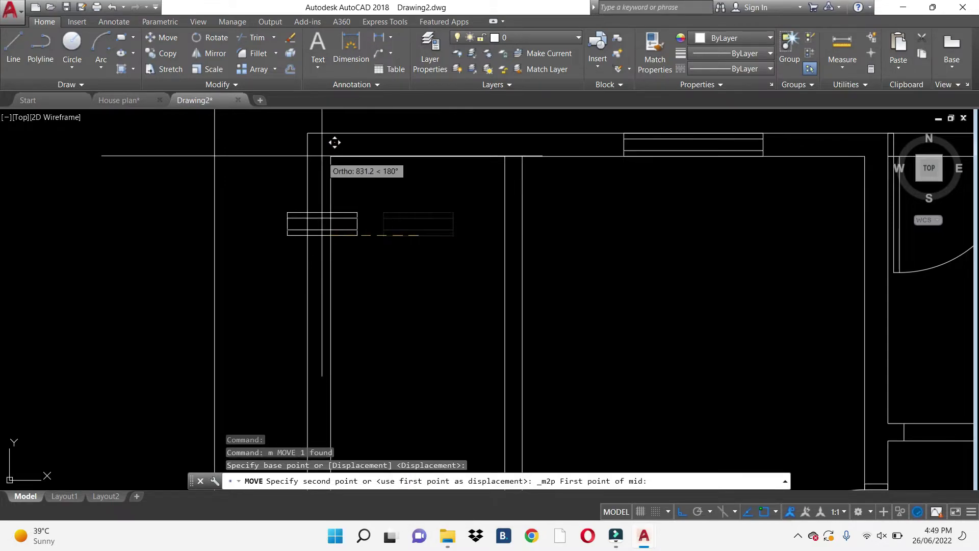
pyautogui.press('Escape')
# - Copy the short window and rotate the copy to vertical
pyautogui.scroll(-2, 428, 155)
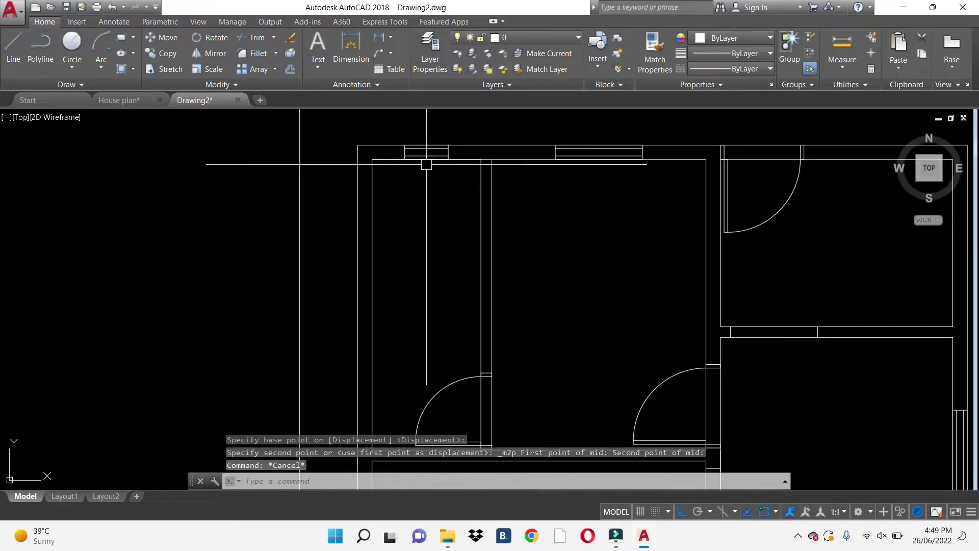
pyautogui.write('co')
pyautogui.press('Return')
pyautogui.click(472, 187)
pyautogui.scroll(-2, 565, 186)
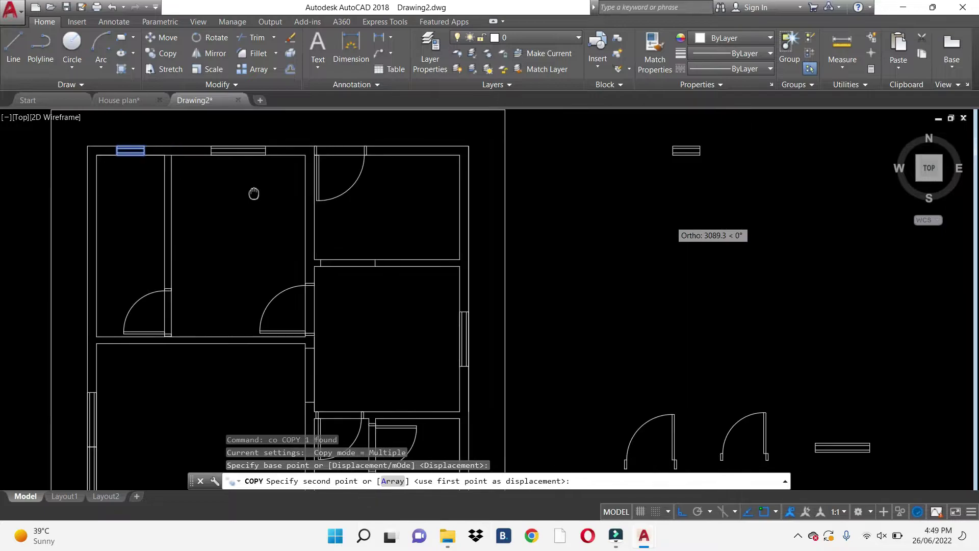
pyautogui.press('Escape')
pyautogui.click(483, 158)
pyautogui.write('ro')
pyautogui.press('Return')
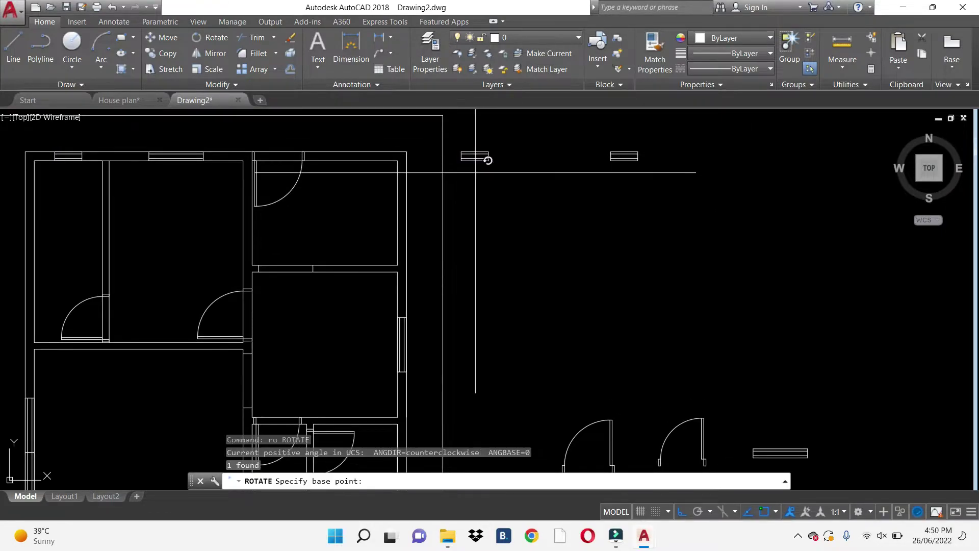
pyautogui.click(482, 157)
pyautogui.scroll(2, 494, 173)
# - Move the vertical window into the top-right room's right wall, centred between two wall points
pyautogui.write('m')
pyautogui.press('Return')
pyautogui.click(484, 171)
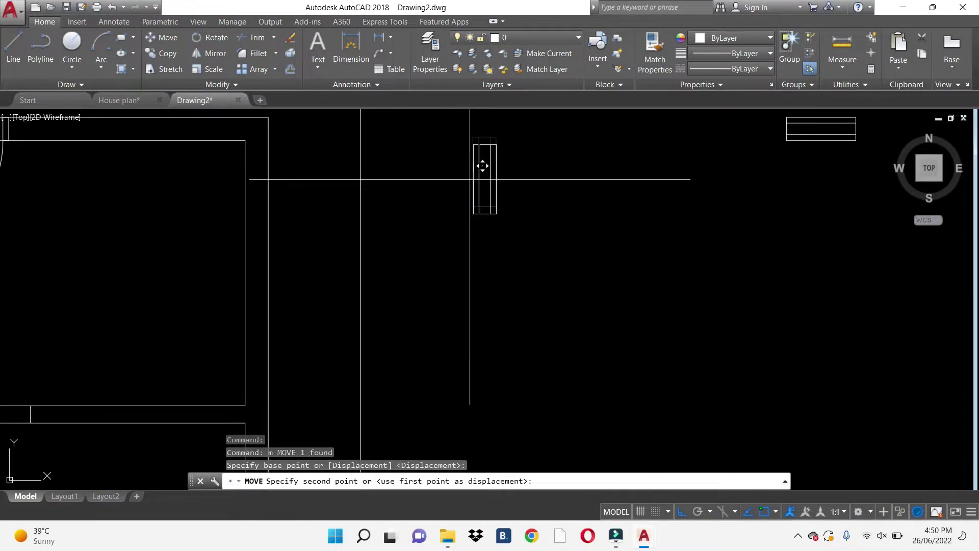
pyautogui.keyDown('shift'); pyautogui.rightClick(434, 194); pyautogui.keyUp('shift')
pyautogui.click(472, 231)
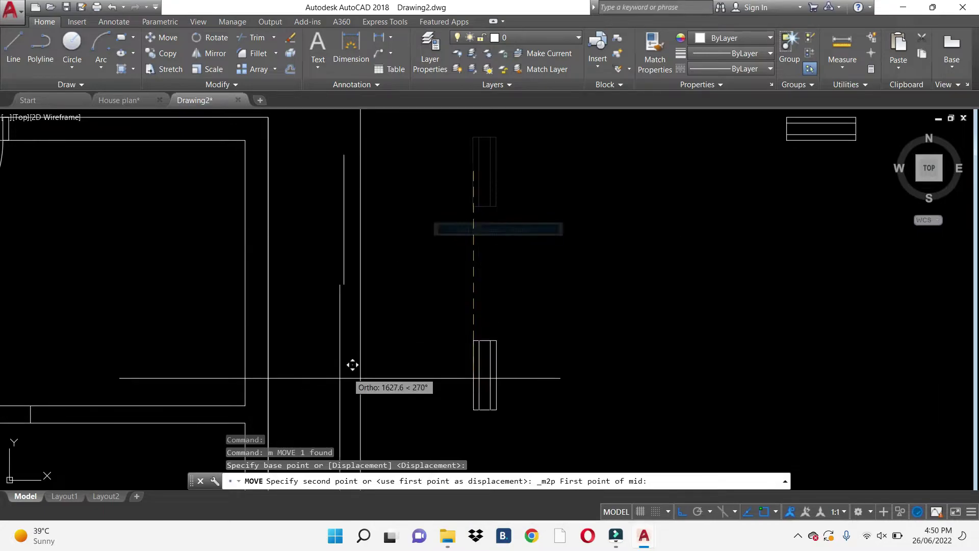
pyautogui.click(245, 405)
pyautogui.scroll(-2, 400, 179)
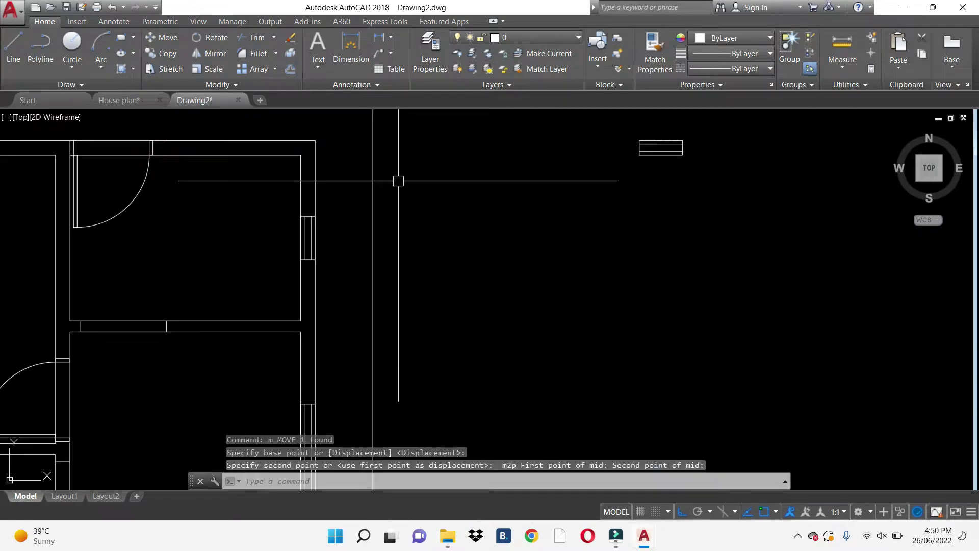
pyautogui.press('Escape')
pyautogui.scroll(-2, 461, 205)
pyautogui.scroll(-2, 589, 223)
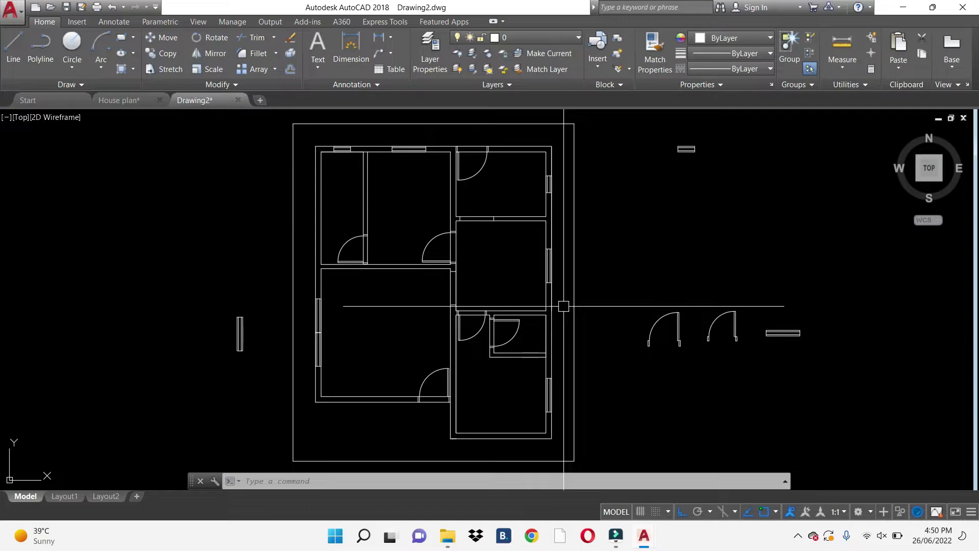
pyautogui.press('Escape')
pyautogui.press('Escape')
pyautogui.hotkey('ctrl', '2')
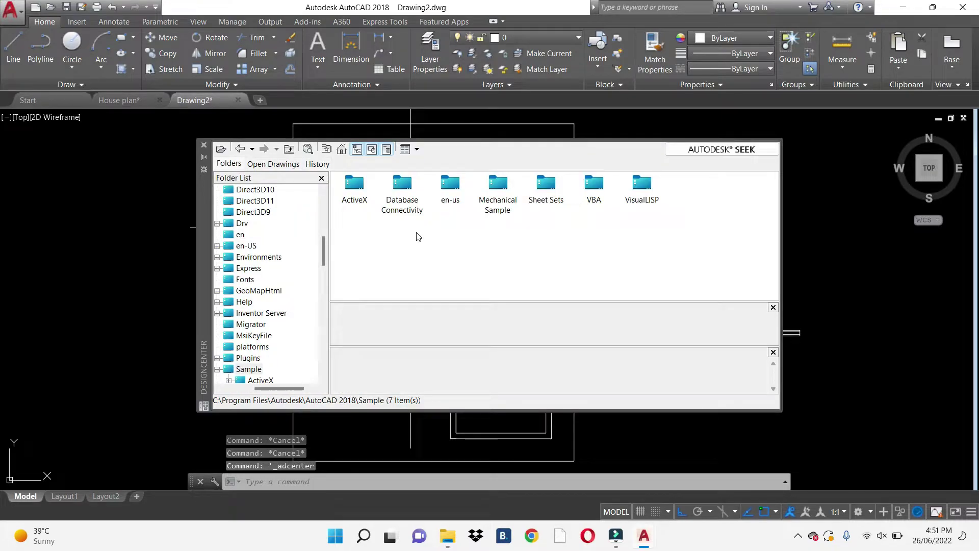
# - Insert the Sink-double block from the Kitchens.dwg sample into the drawing
pyautogui.doubleClick(452, 184)
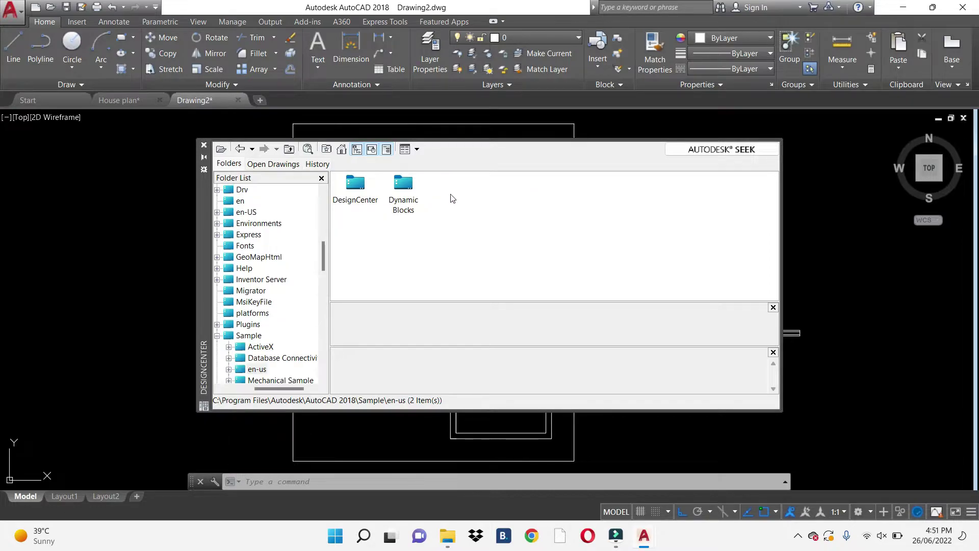
pyautogui.doubleClick(356, 184)
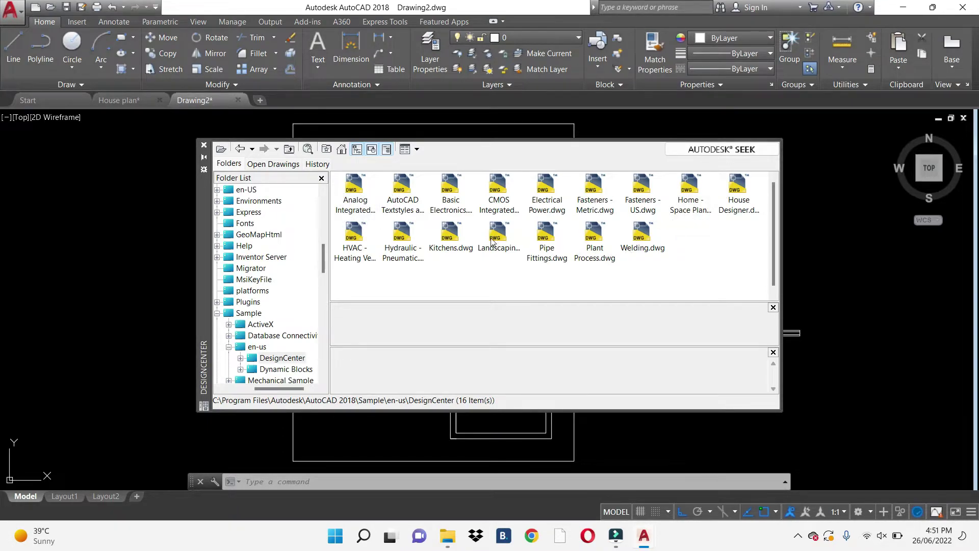
pyautogui.doubleClick(451, 236)
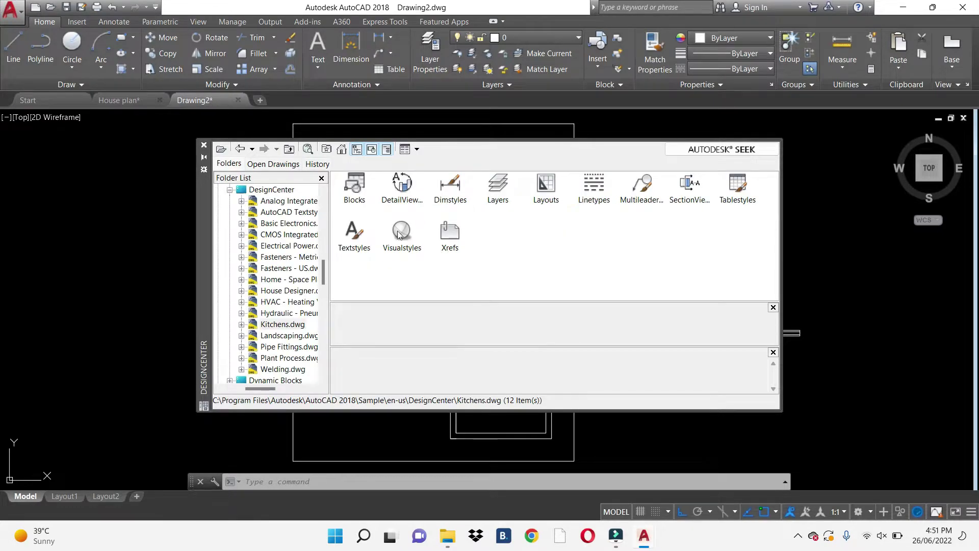
pyautogui.doubleClick(355, 188)
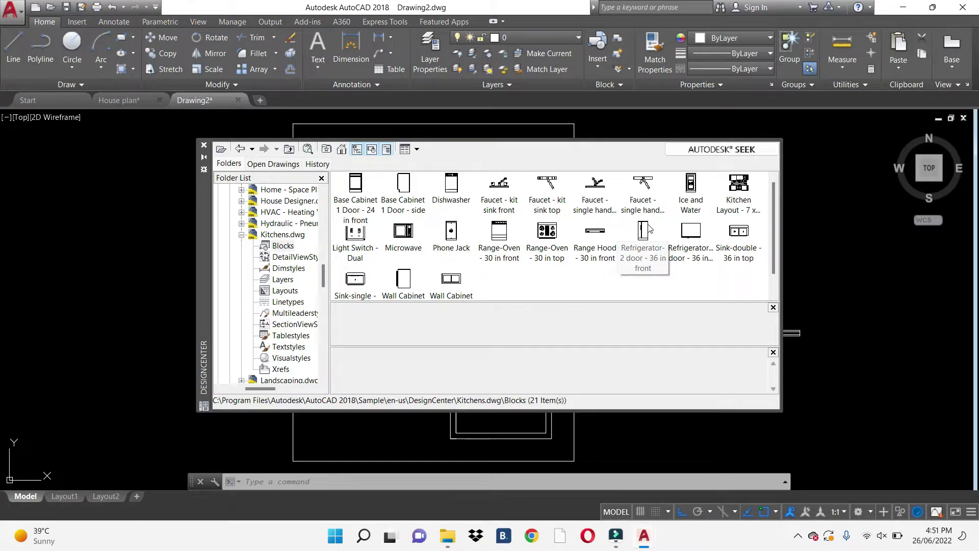
pyautogui.moveTo(741, 235); pyautogui.dragTo(516, 252)
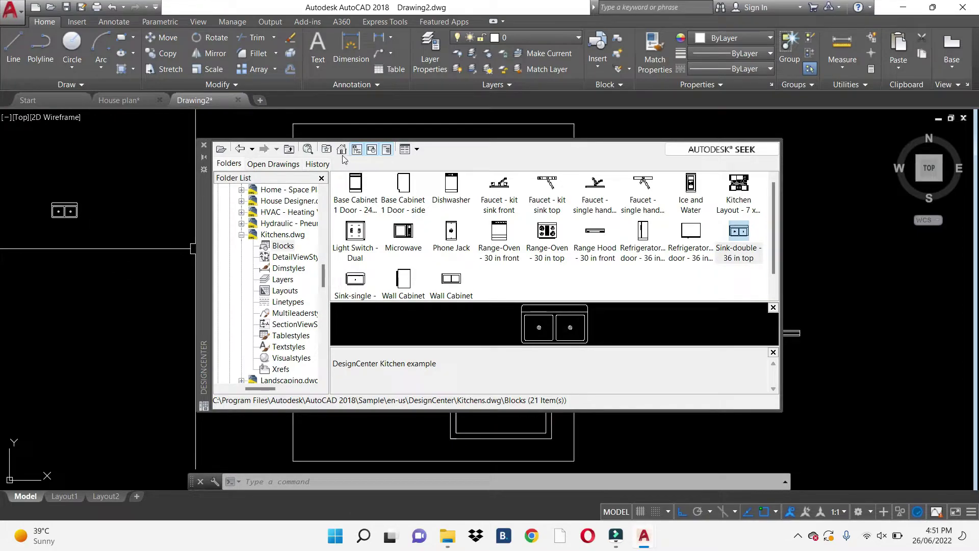
# - Drag Bed - Queen, a table and Chair - Desk from Home - Space Planner.dwg into the drawing
pyautogui.click(241, 149)
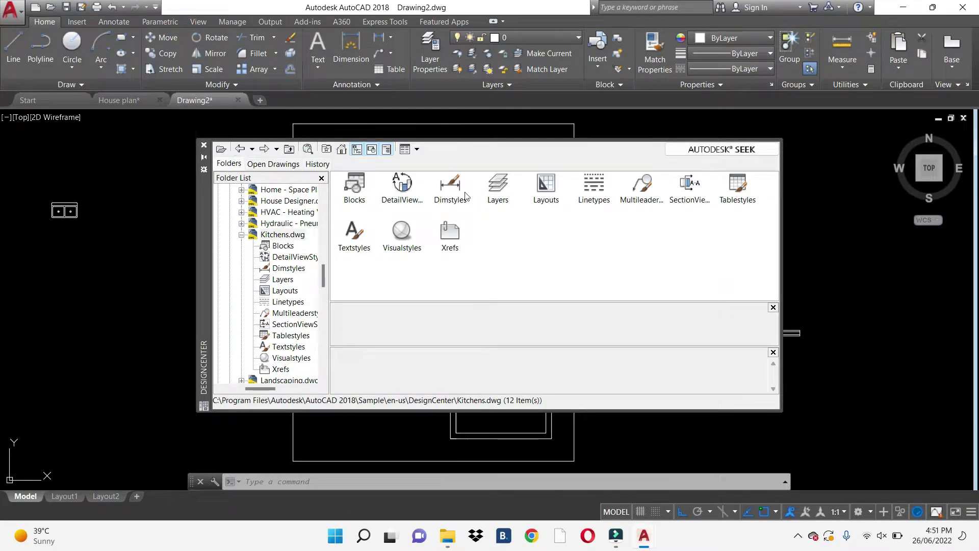
pyautogui.click(241, 149)
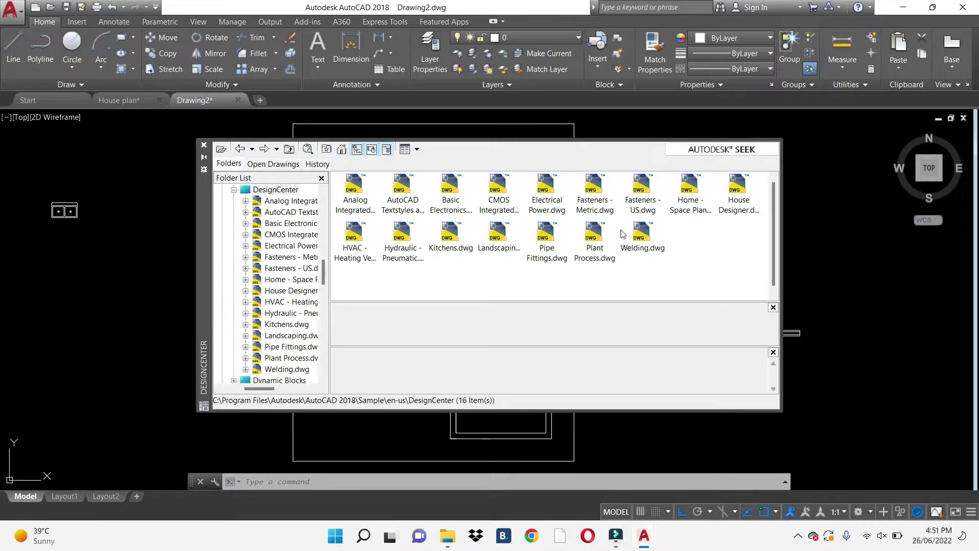
pyautogui.doubleClick(692, 197)
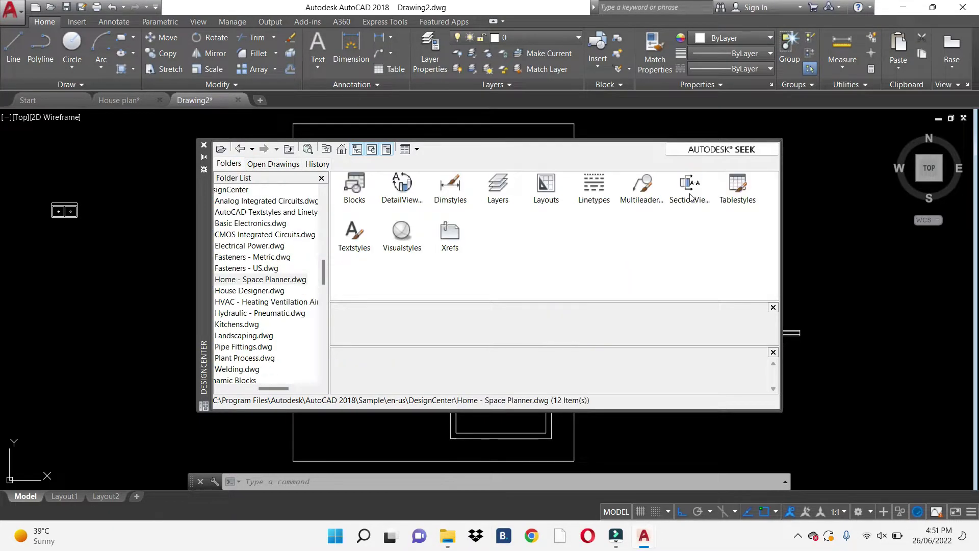
pyautogui.doubleClick(364, 188)
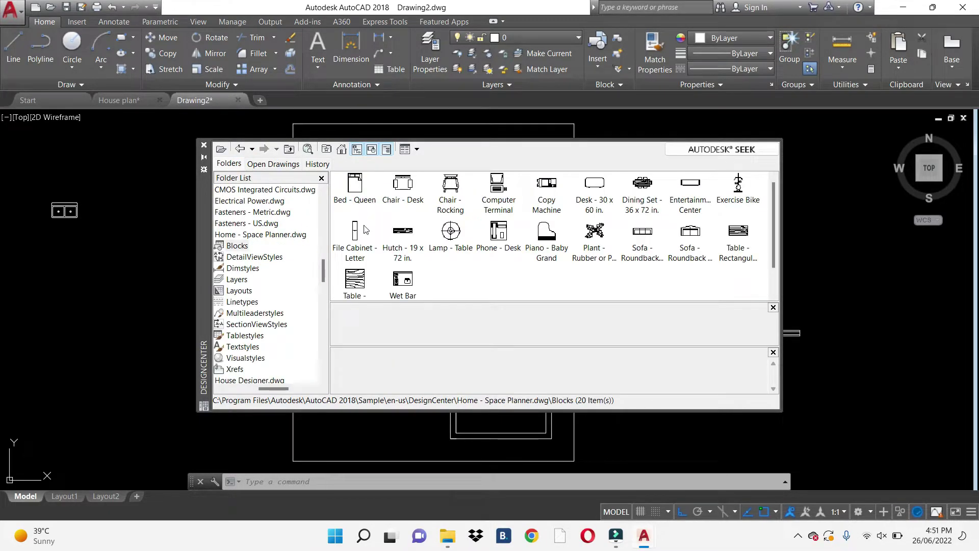
pyautogui.moveTo(364, 194); pyautogui.dragTo(82, 265)
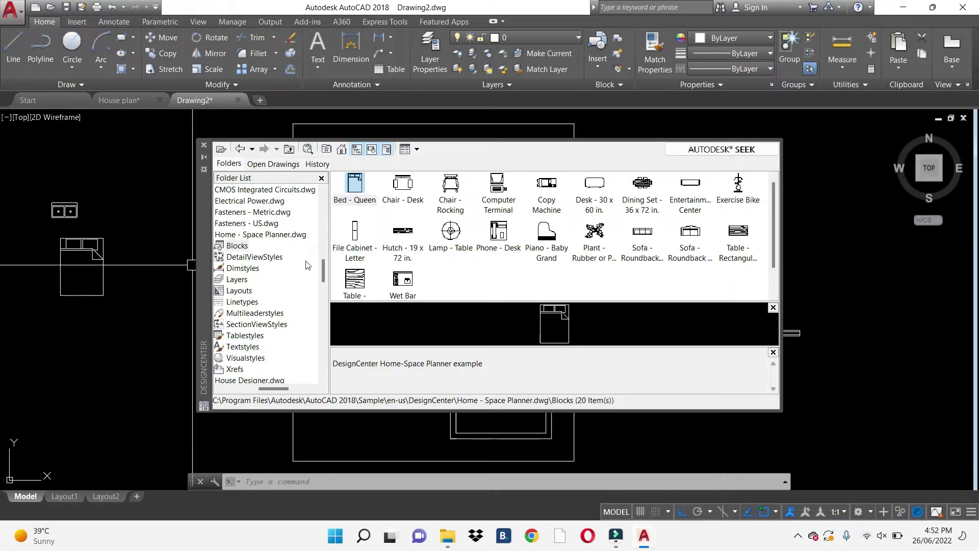
pyautogui.moveTo(368, 274); pyautogui.dragTo(248, 292)
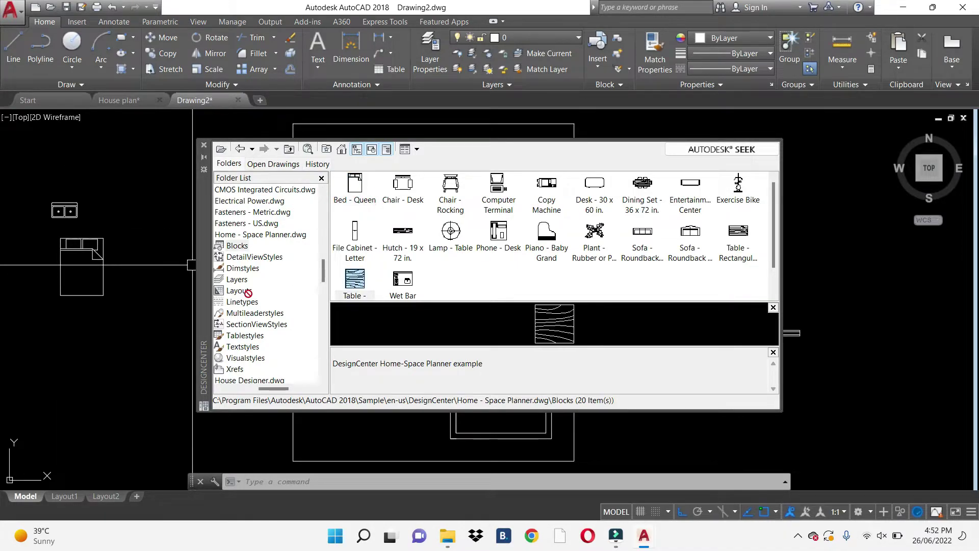
pyautogui.moveTo(86, 301); pyautogui.dragTo(86, 302)
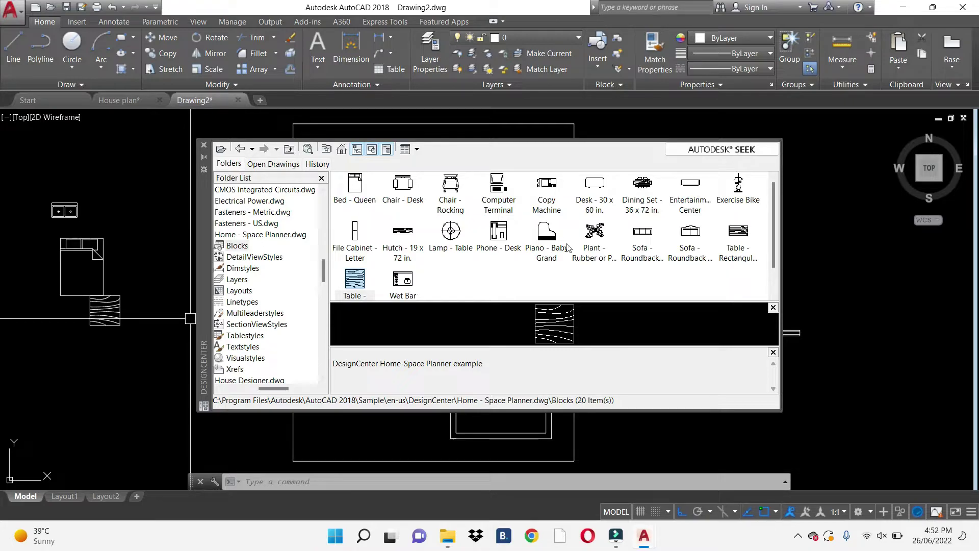
pyautogui.moveTo(408, 189); pyautogui.dragTo(151, 207)
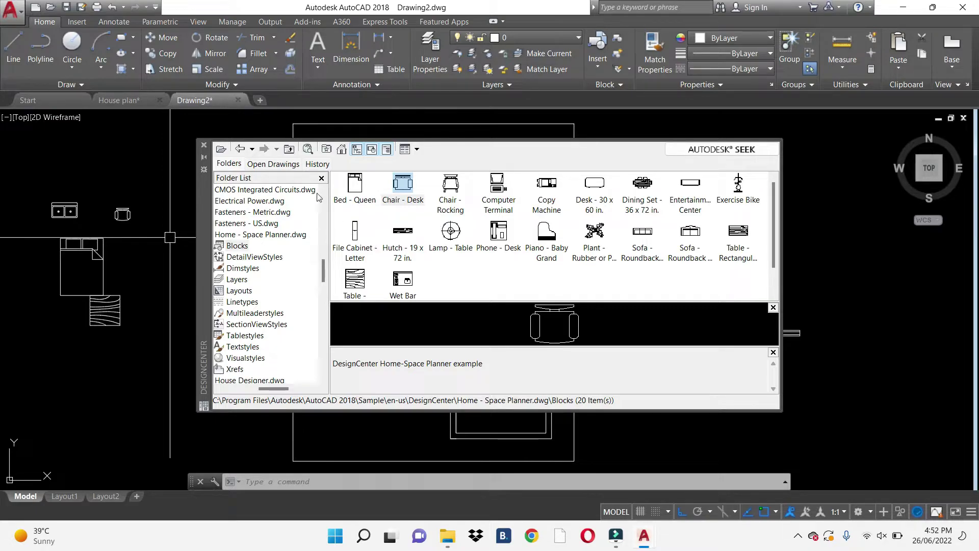
pyautogui.click(239, 151)
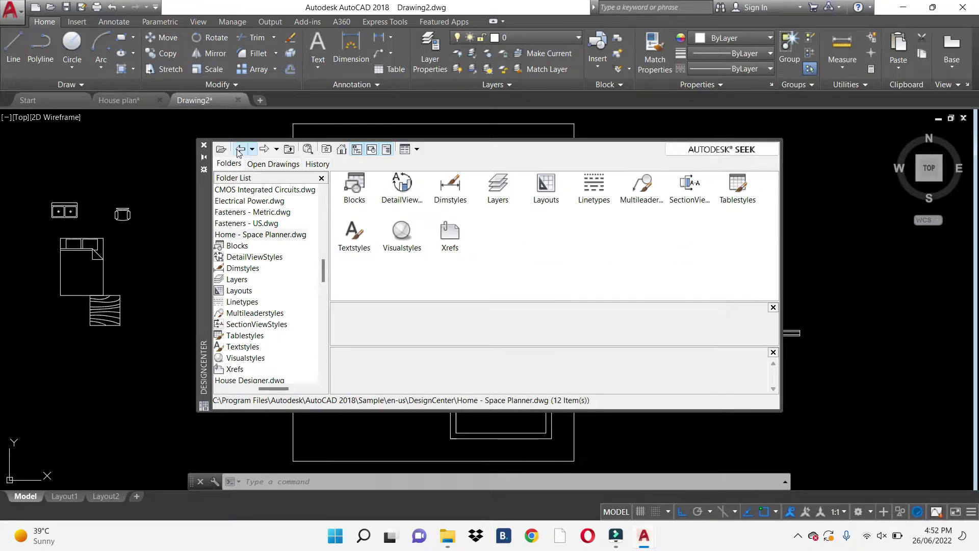
# - Drop the Bath Tub block from House Designer.dwg below the table
pyautogui.click(244, 151)
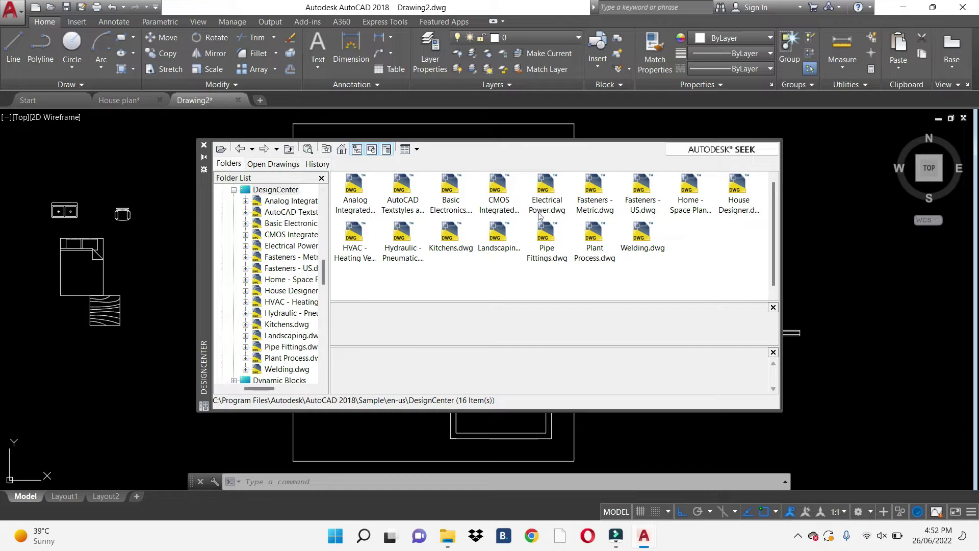
pyautogui.doubleClick(743, 197)
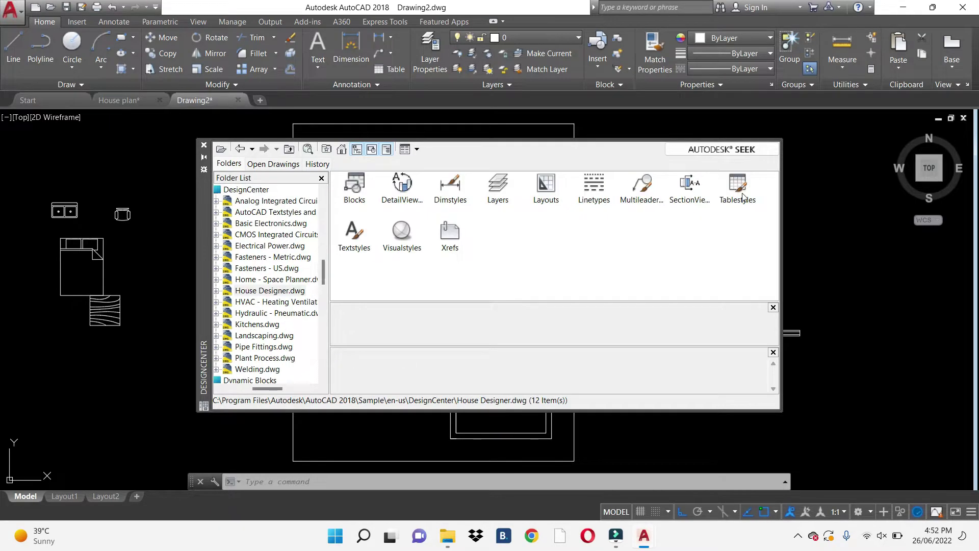
pyautogui.doubleClick(356, 189)
pyautogui.moveTo(375, 203); pyautogui.dragTo(210, 264)
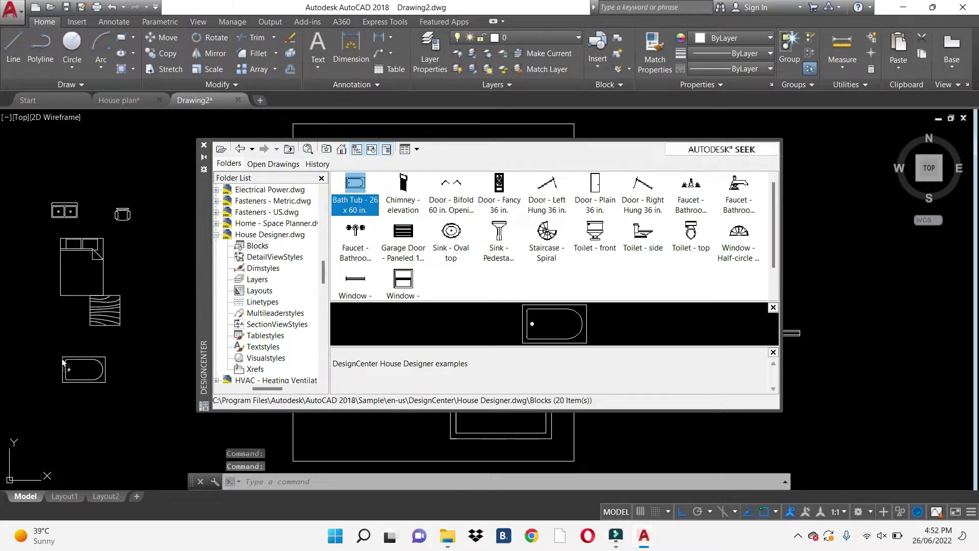
pyautogui.moveTo(63, 363); pyautogui.dragTo(63, 362)
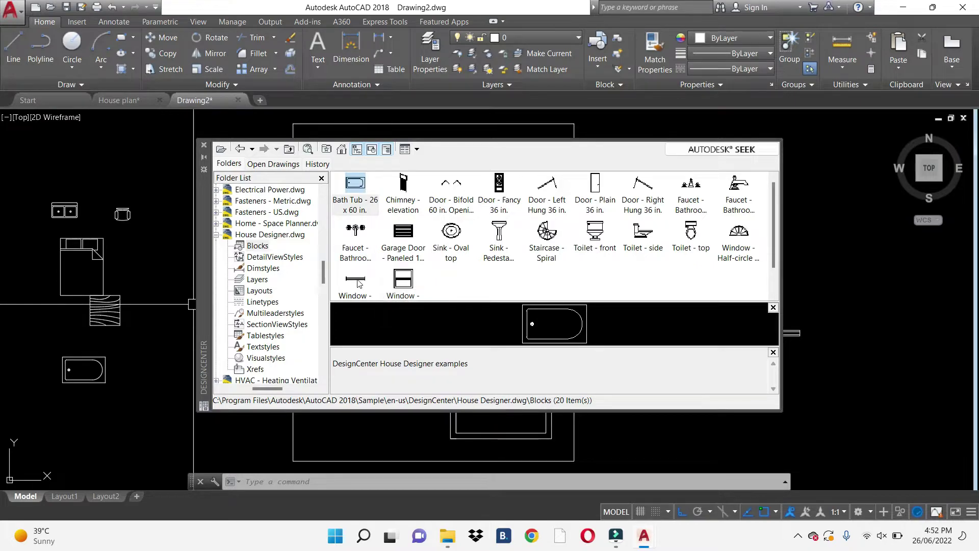
# - Place two Window blocks near the bath tub and close DesignCenter
pyautogui.moveTo(359, 284)
pyautogui.mouseDown()
pyautogui.moveTo(109, 373)
pyautogui.moveTo(125, 396)
pyautogui.mouseUp()
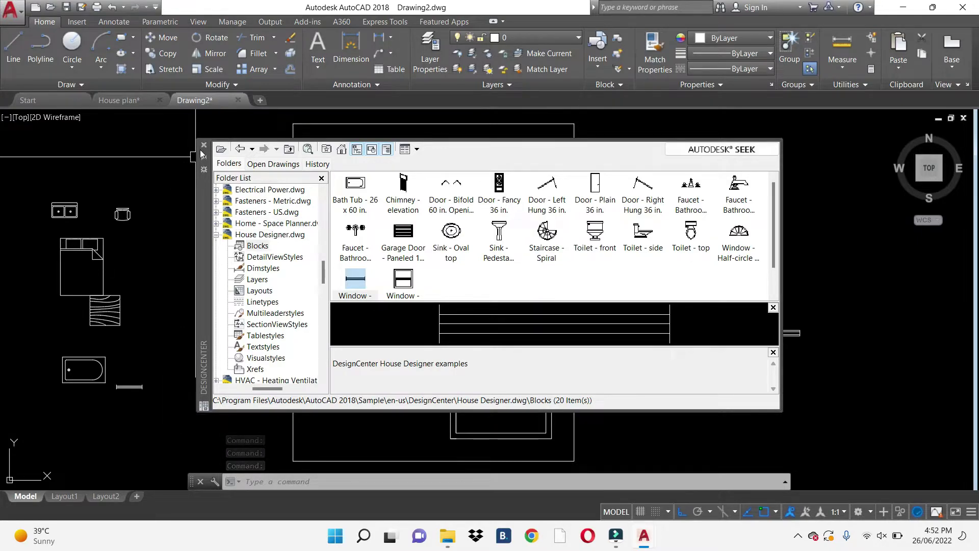
pyautogui.moveTo(369, 271); pyautogui.dragTo(125, 340)
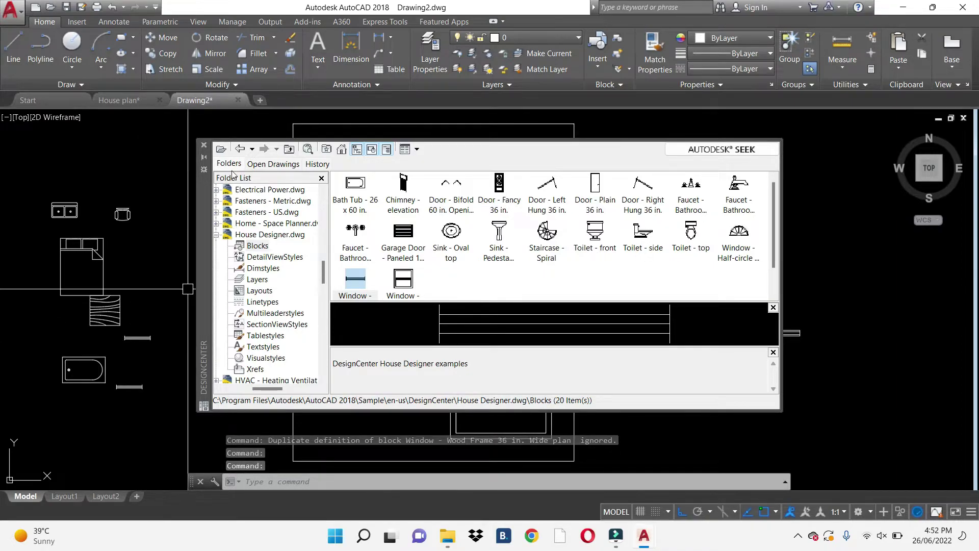
pyautogui.click(204, 146)
pyautogui.moveTo(144, 325); pyautogui.dragTo(284, 271, button='middle')
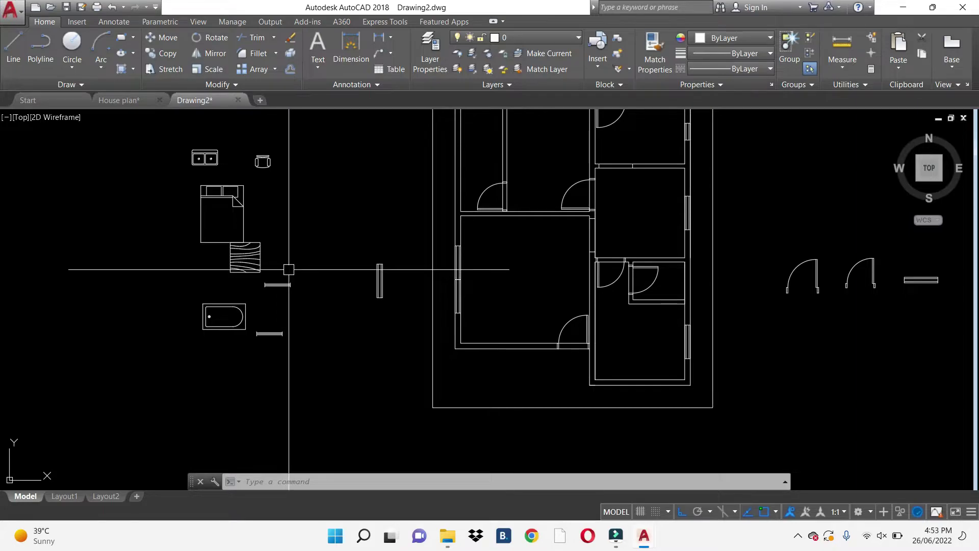
# - Minimize AutoCAD and open 01-01-cad-blocks-net-beds.dwg from the desktop
pyautogui.moveTo(289, 265); pyautogui.dragTo(304, 318, button='middle')
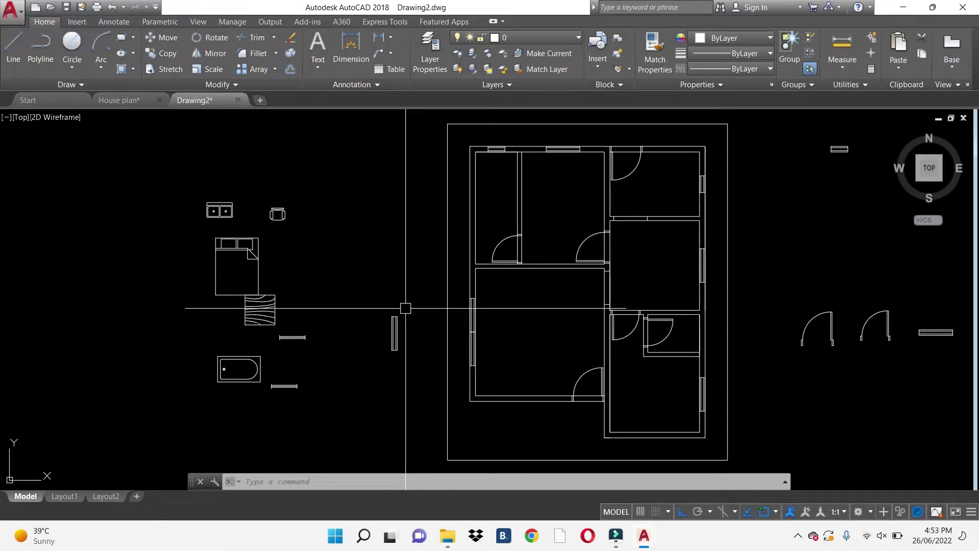
pyautogui.click(906, 9)
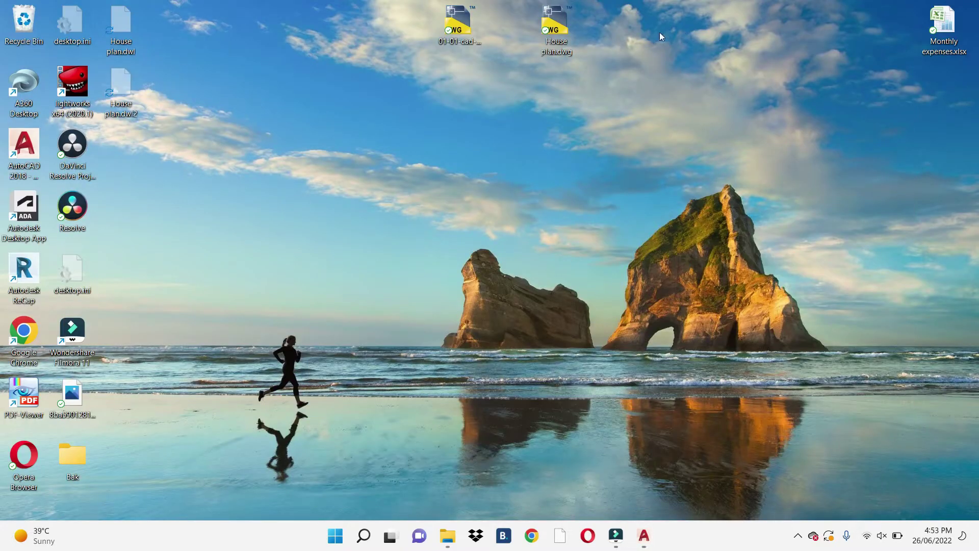
pyautogui.doubleClick(465, 19)
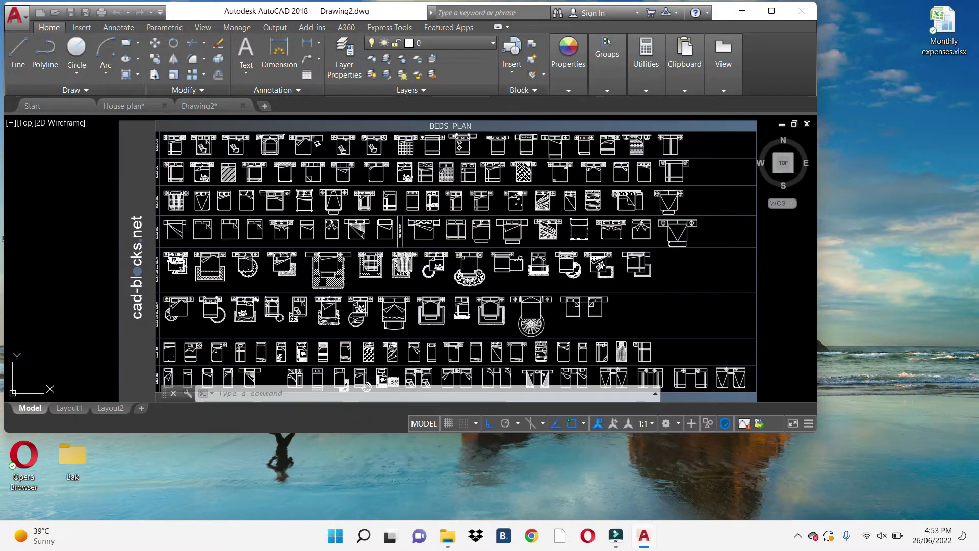
# - Copy a double bed from the beds sheet into Drawing2's upper bedroom
pyautogui.click(774, 10)
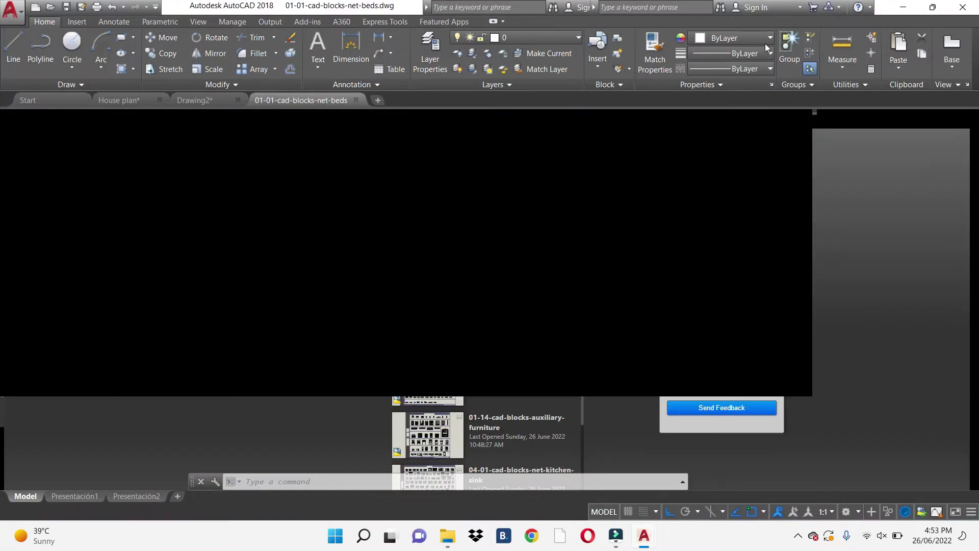
pyautogui.press('Escape')
pyautogui.scroll(-1, 437, 382)
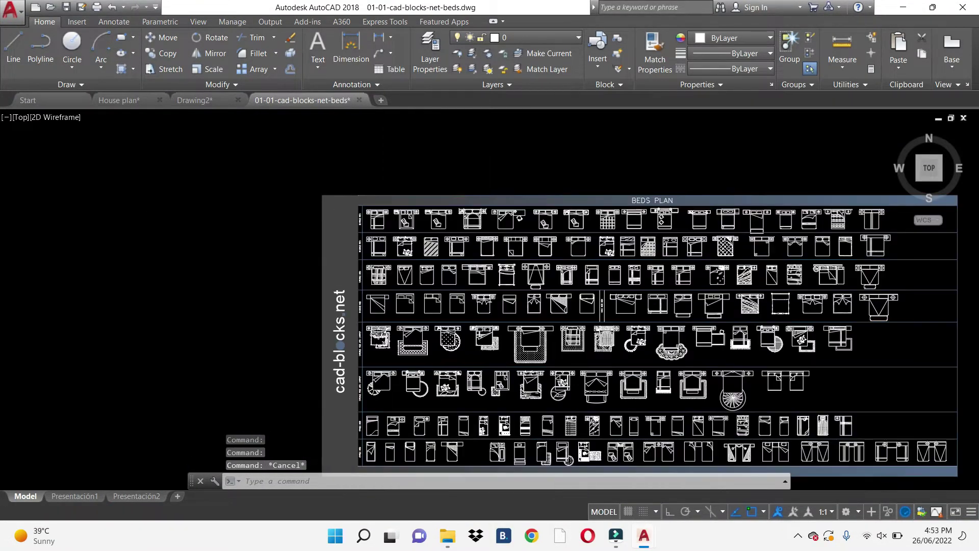
pyautogui.scroll(5, 400, 229)
pyautogui.click(400, 230)
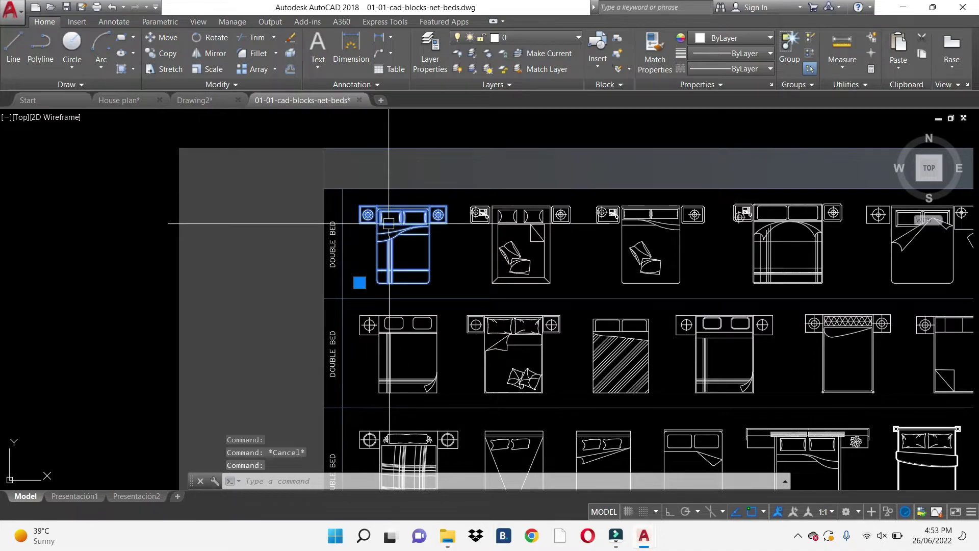
pyautogui.hotkey('ctrl', 'shift', 'c')
pyautogui.click(262, 170)
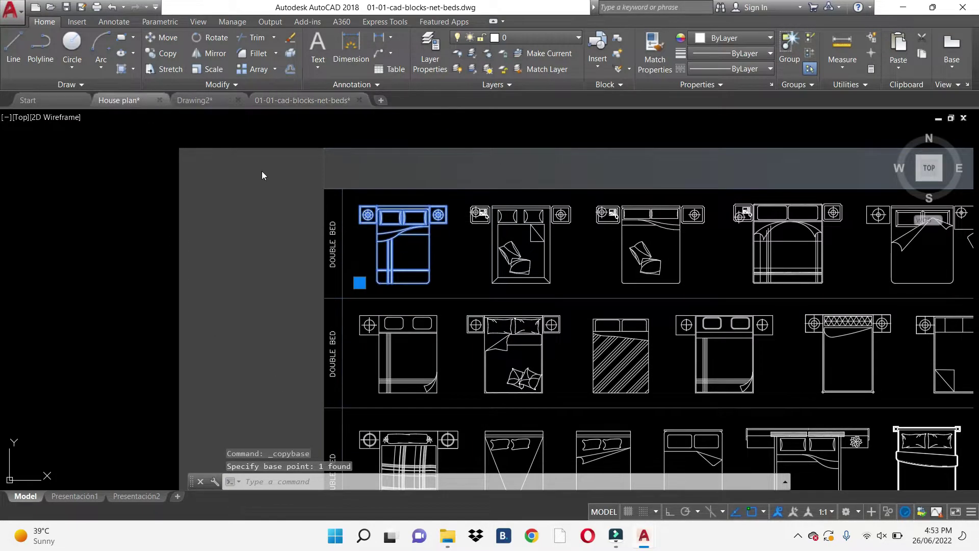
pyautogui.click(122, 100)
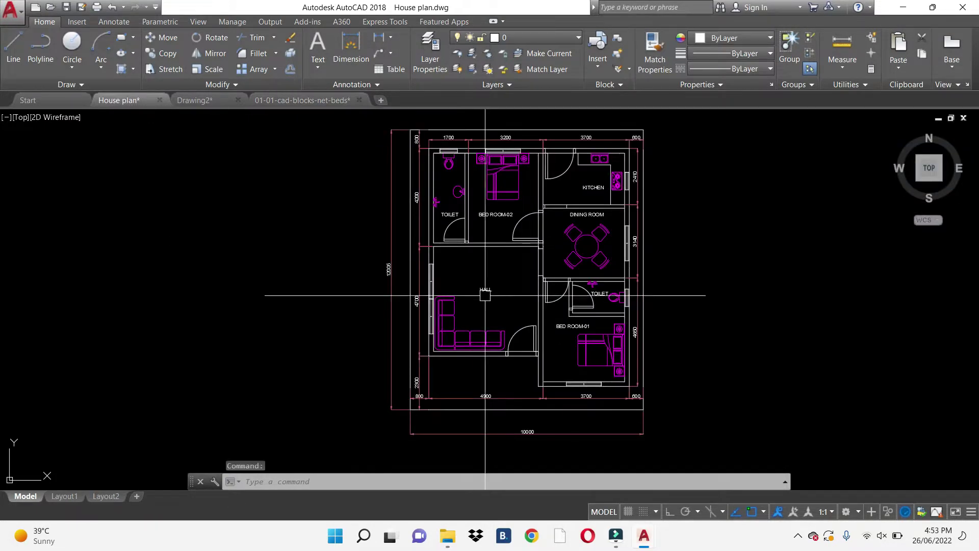
pyautogui.click(194, 100)
pyautogui.hotkey('ctrl', 'v')
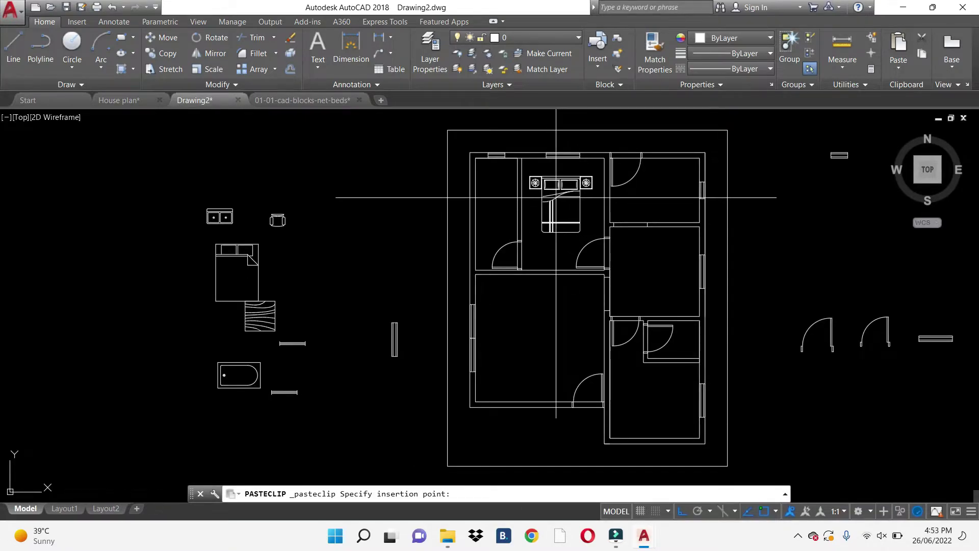
pyautogui.click(556, 197)
# - Copy the oval sink from the sinks sheet and paste it into Drawing2
pyautogui.click(285, 99)
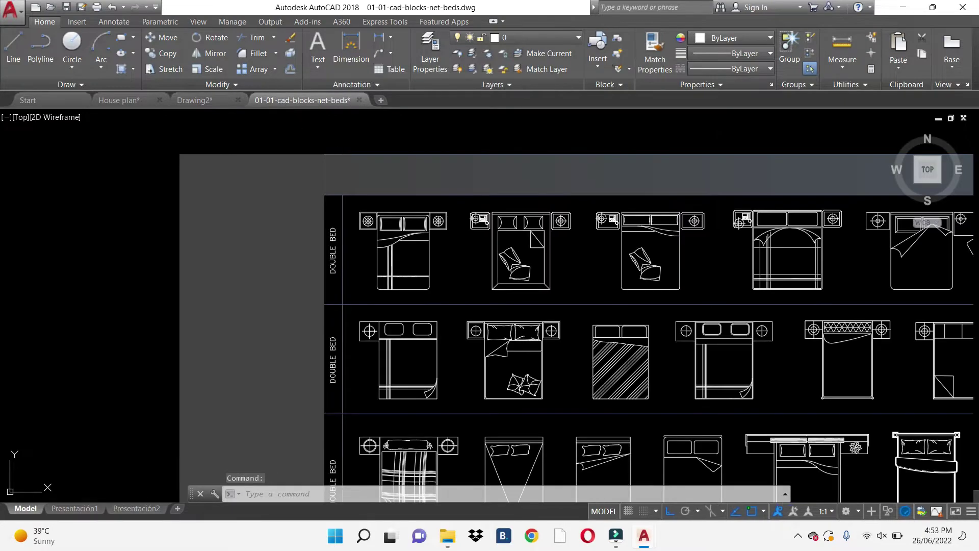
pyautogui.scroll(-3, 459, 255)
pyautogui.scroll(-3, 459, 255)
pyautogui.scroll(-2, 459, 229)
pyautogui.moveTo(458, 192); pyautogui.dragTo(428, 89, button='middle')
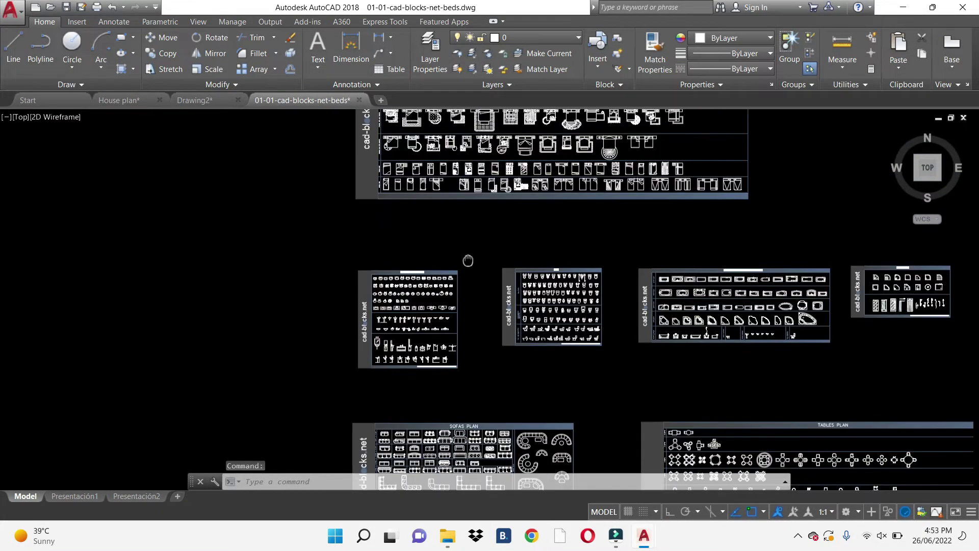
pyautogui.scroll(5, 356, 285)
pyautogui.scroll(2, 356, 284)
pyautogui.scroll(4, 307, 257)
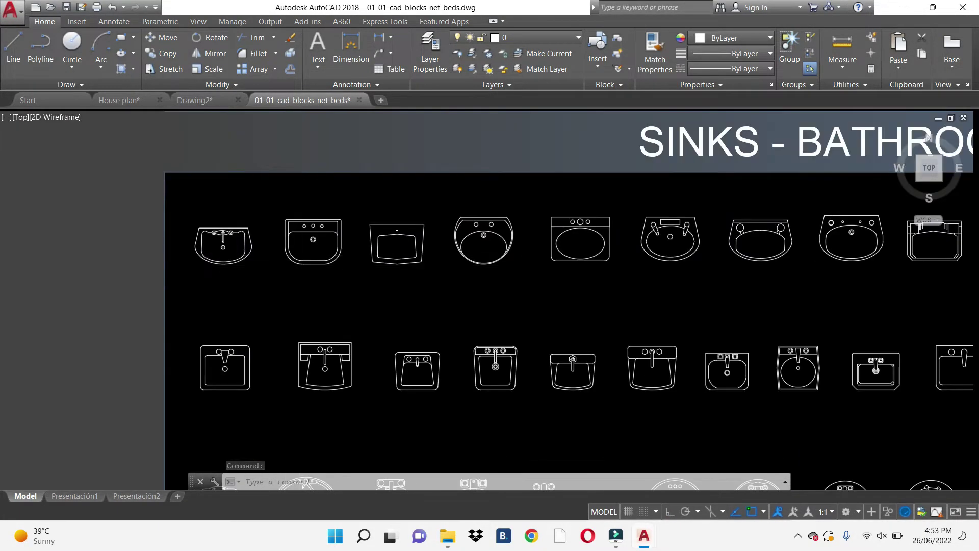
pyautogui.scroll(-2, 307, 302)
pyautogui.moveTo(307, 301); pyautogui.dragTo(357, 214, button='middle')
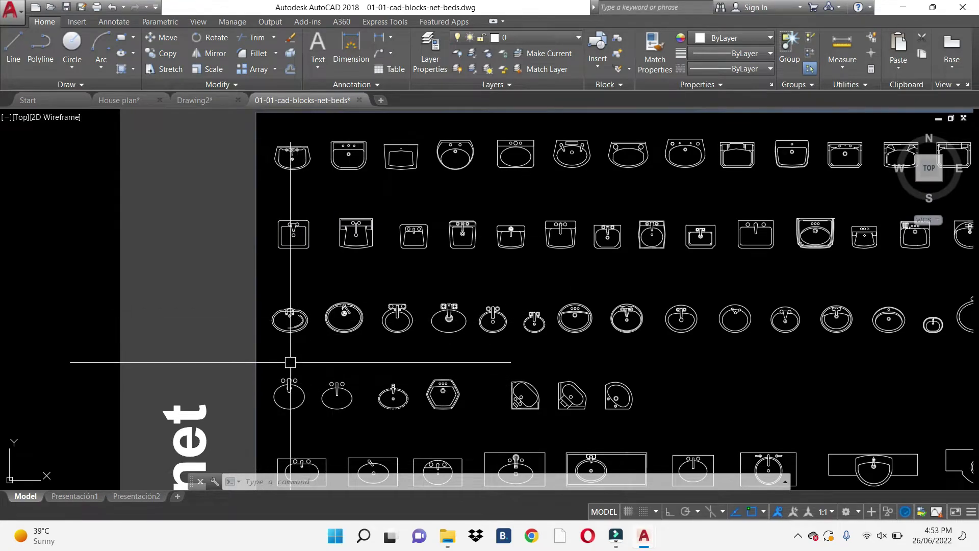
pyautogui.click(289, 325)
pyautogui.hotkey('ctrl', 'shift', 'c')
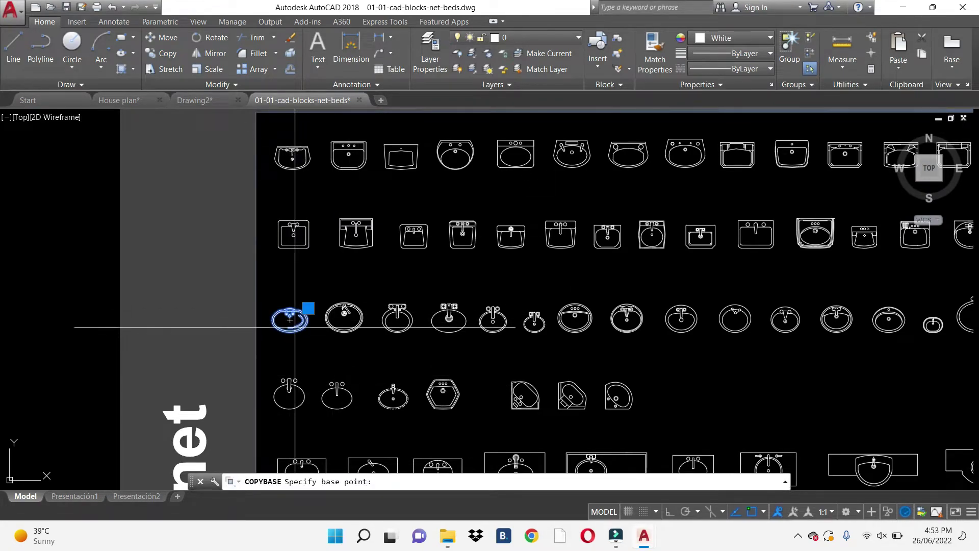
pyautogui.hotkey('alt', 'Tab')
pyautogui.hotkey('alt', 'Tab')
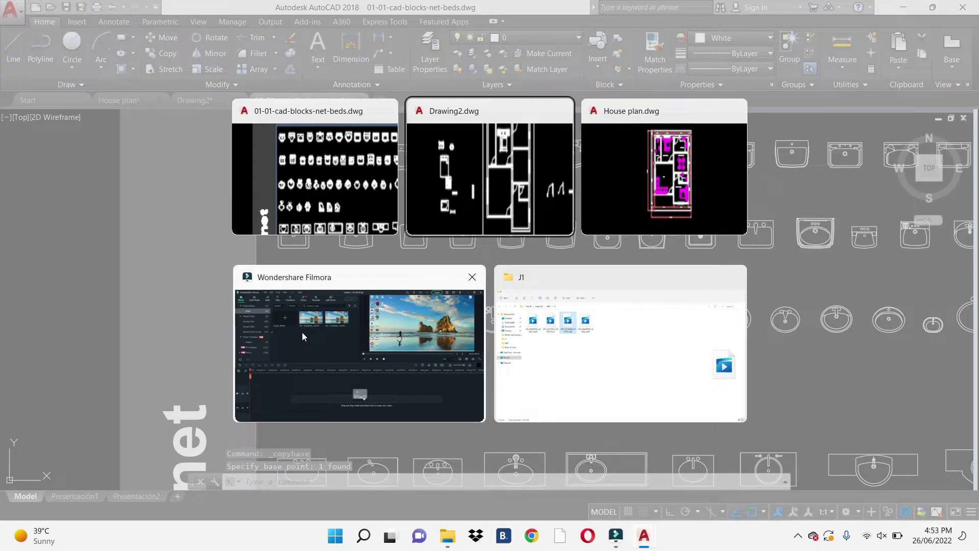
pyautogui.hotkey('ctrl', 'v')
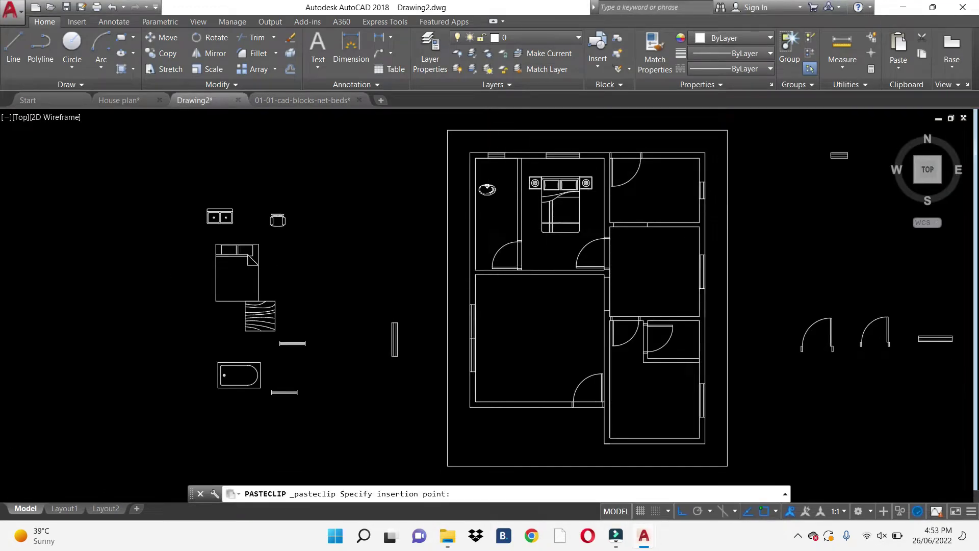
pyautogui.scroll(4, 490, 193)
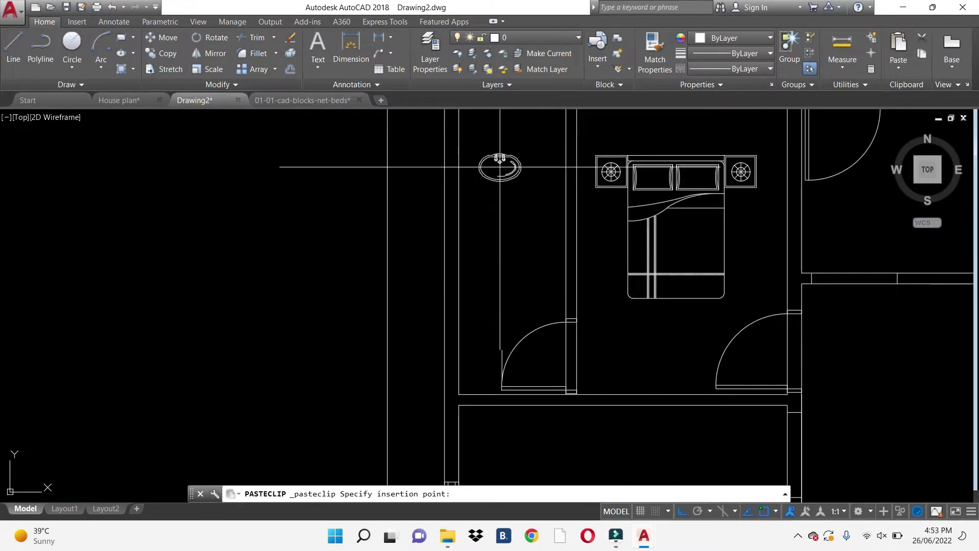
# - Copy a toilet from the W.C. sheet and place it below the bathroom wash basin
pyautogui.click(294, 99)
pyautogui.scroll(-5, 392, 245)
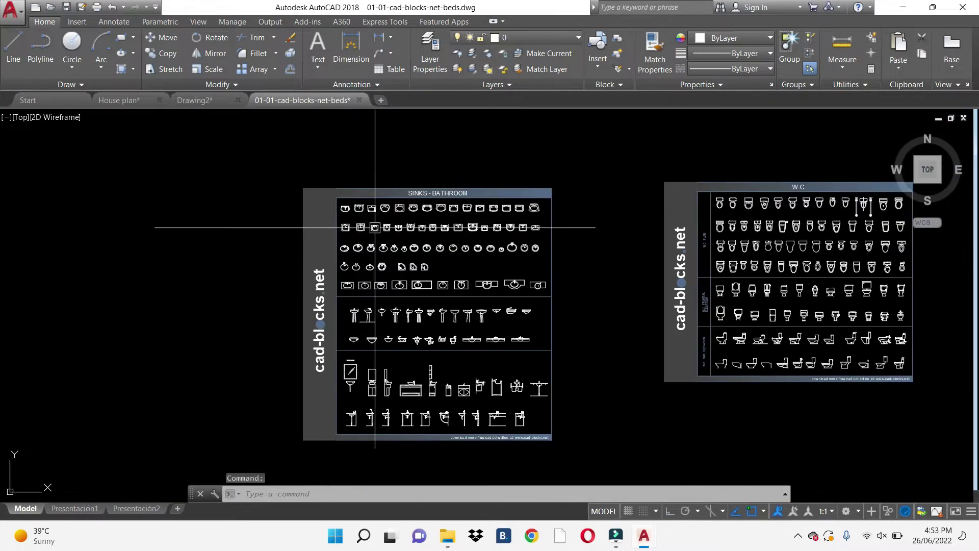
pyautogui.scroll(3, 586, 214)
pyautogui.scroll(2, 647, 190)
pyautogui.click(648, 190)
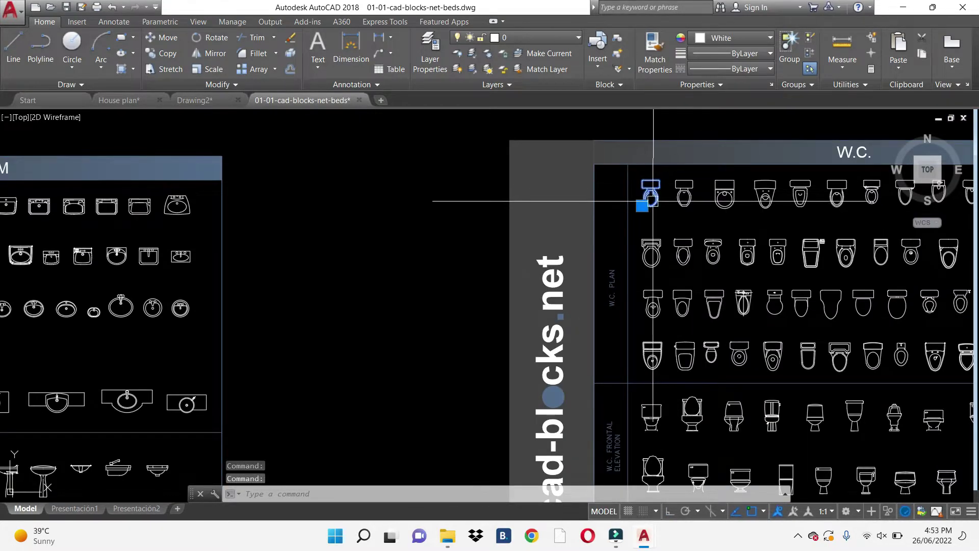
pyautogui.hotkey('ctrl', 'shift', 'c')
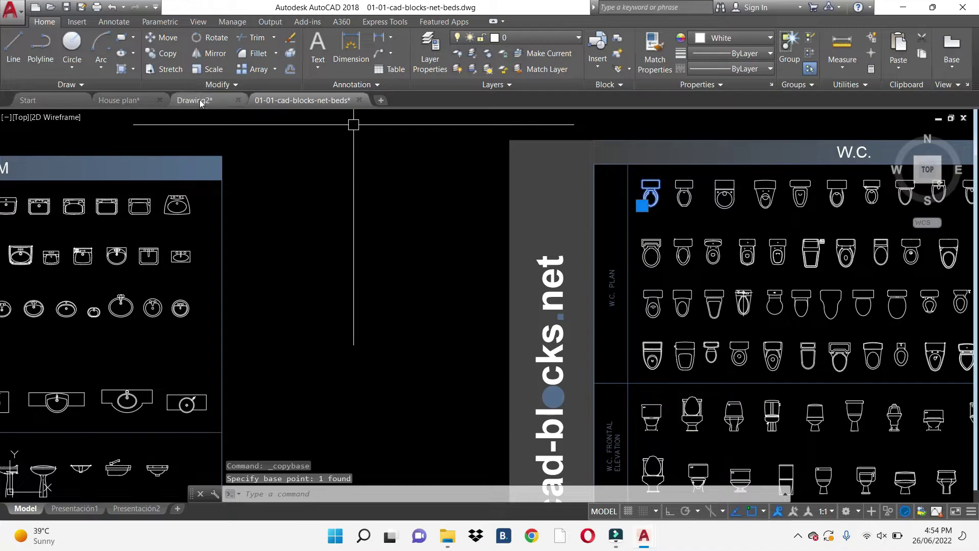
pyautogui.click(200, 101)
pyautogui.press('Escape')
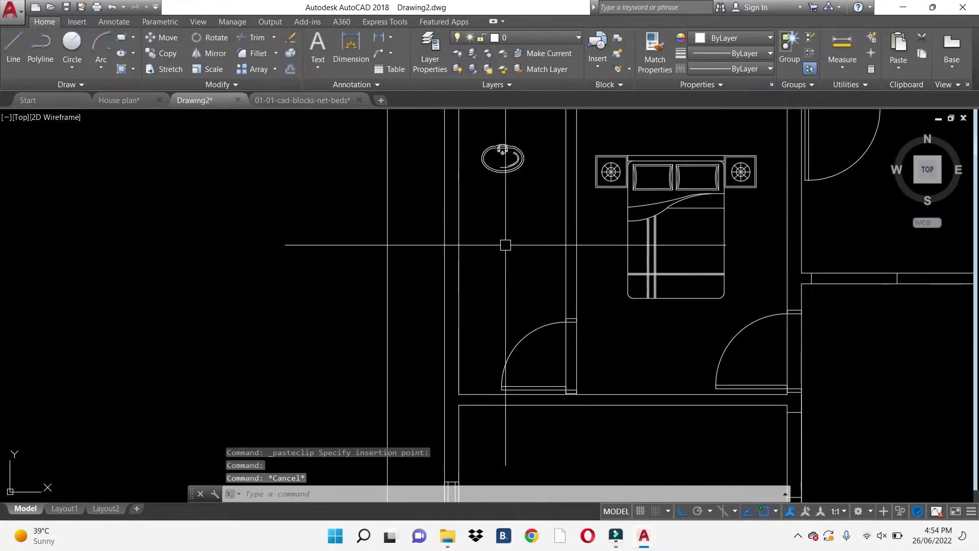
pyautogui.hotkey('ctrl', 'v')
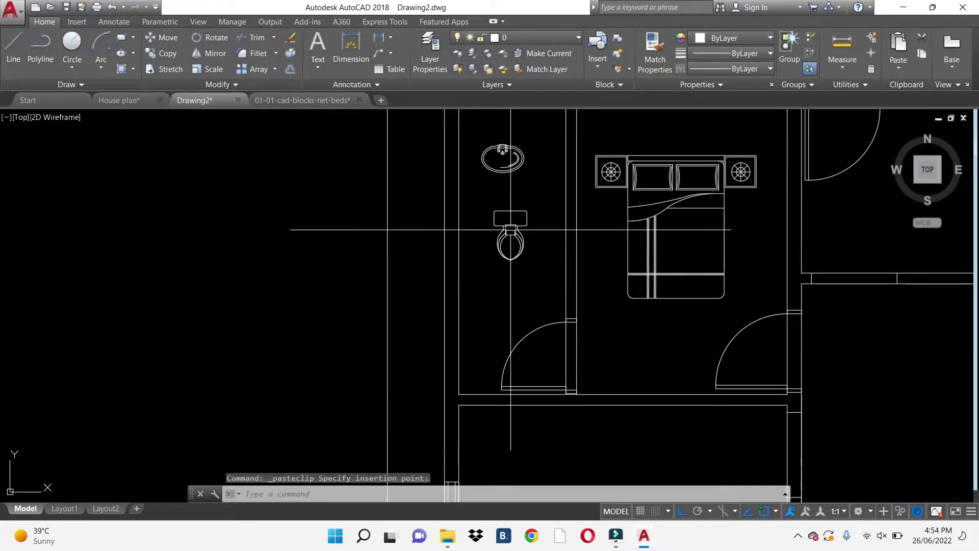
pyautogui.click(510, 230)
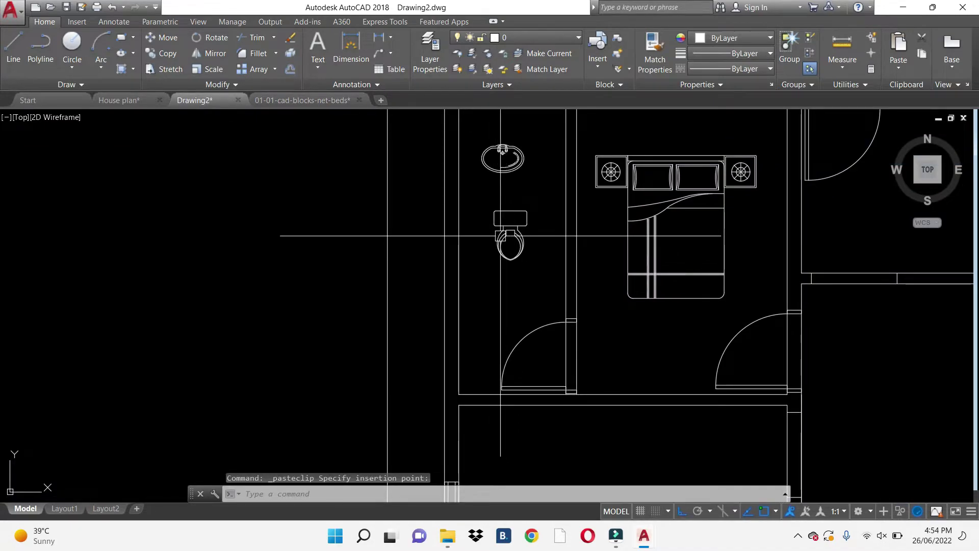
pyautogui.click(303, 100)
# - Find the Showers sheet and explode one of its shower blocks
pyautogui.moveTo(656, 242); pyautogui.dragTo(624, 244, button='middle')
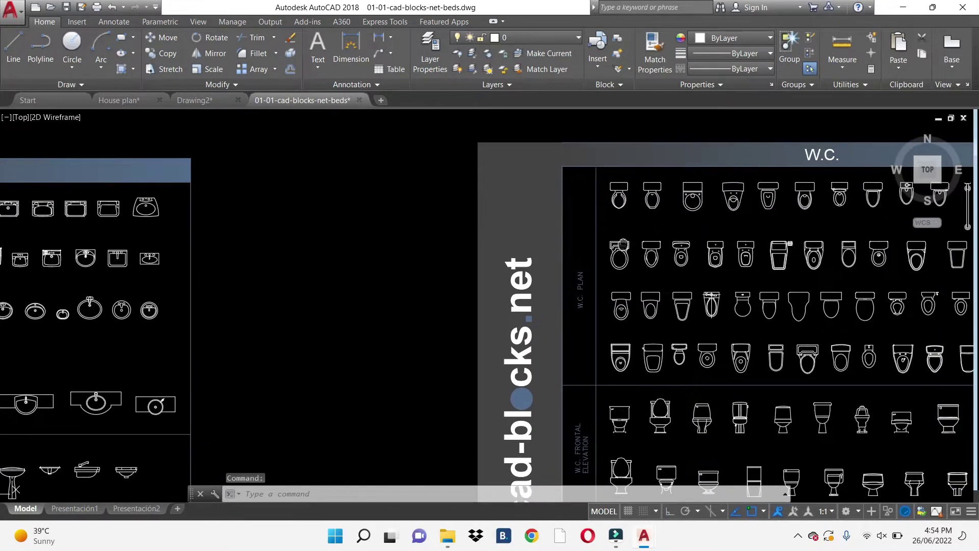
pyautogui.scroll(-1, 624, 244)
pyautogui.scroll(-2, 515, 207)
pyautogui.scroll(-3, 564, 219)
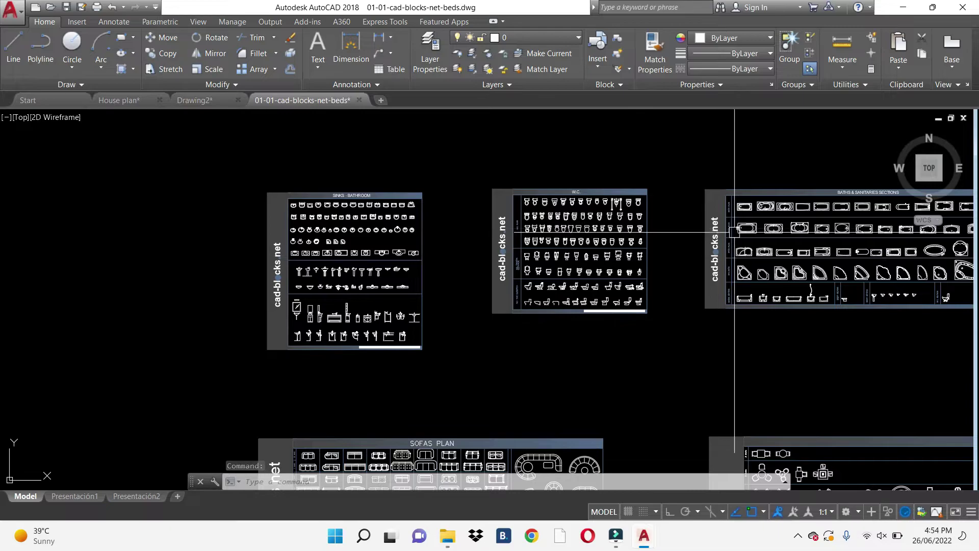
pyautogui.moveTo(735, 232); pyautogui.dragTo(437, 225, button='middle')
pyautogui.scroll(5, 452, 227)
pyautogui.scroll(2, 405, 247)
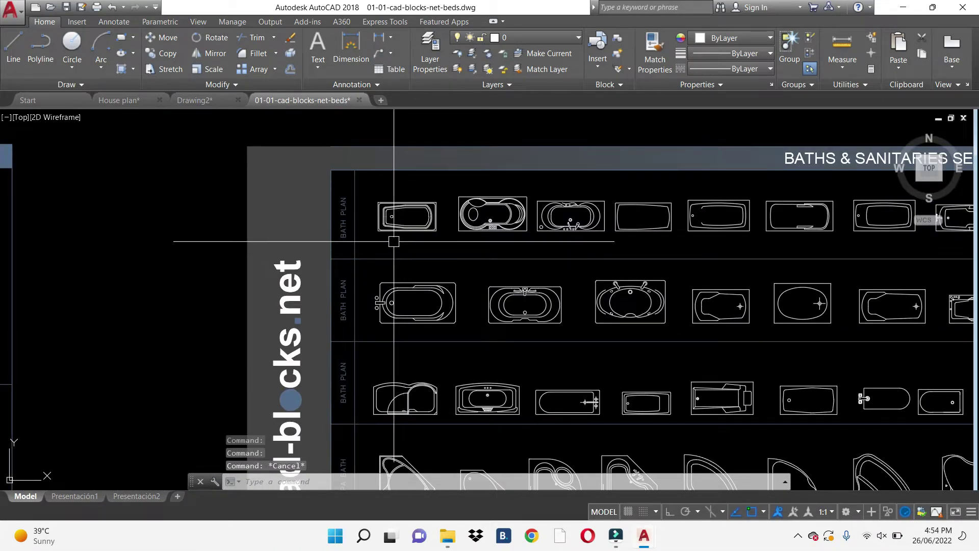
pyautogui.scroll(-2, 394, 242)
pyautogui.moveTo(420, 240); pyautogui.dragTo(380, 228, button='middle')
pyautogui.scroll(-1, 380, 228)
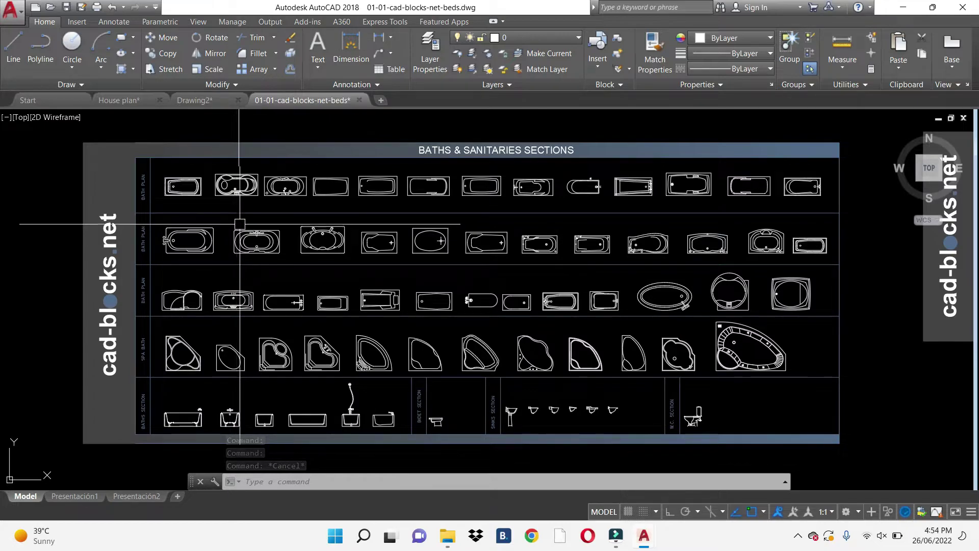
pyautogui.moveTo(701, 322); pyautogui.dragTo(319, 308, button='middle')
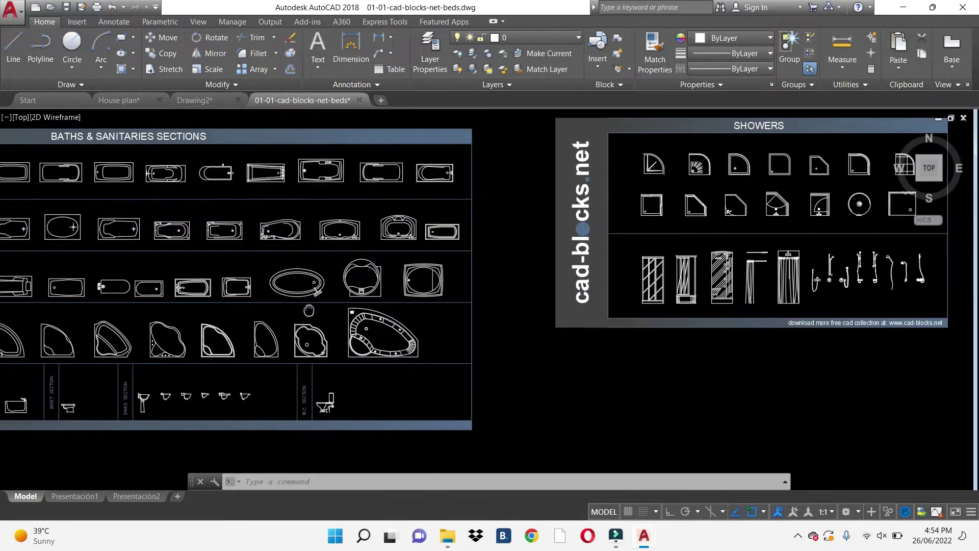
pyautogui.scroll(4, 564, 306)
pyautogui.scroll(-3, 582, 298)
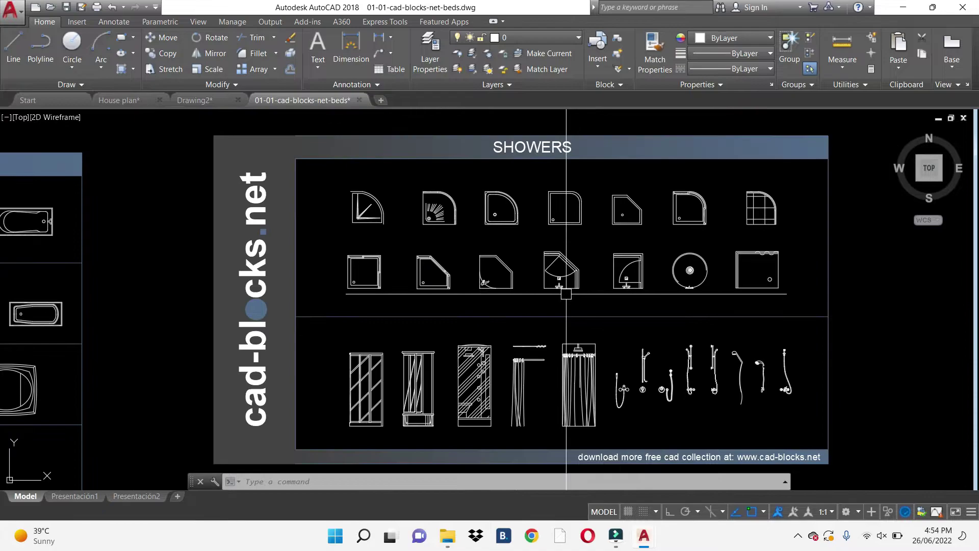
pyautogui.scroll(3, 566, 296)
pyautogui.press('Escape')
pyautogui.press('Escape')
pyautogui.click(556, 281)
pyautogui.write('x')
pyautogui.press('Return')
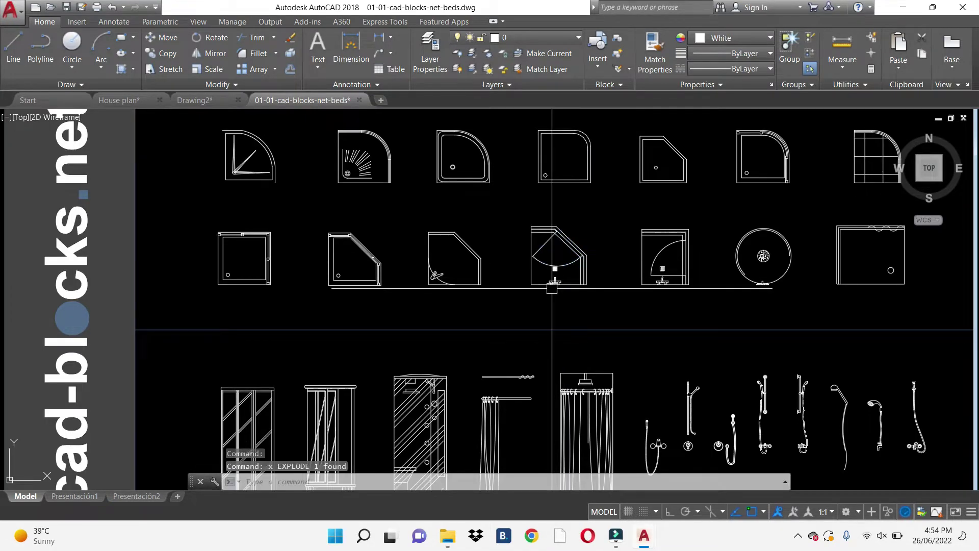
# - Copy the shower fitting and paste it as a block on the bathroom's left wall
pyautogui.scroll(5, 554, 297)
pyautogui.click(491, 194)
pyautogui.click(641, 312)
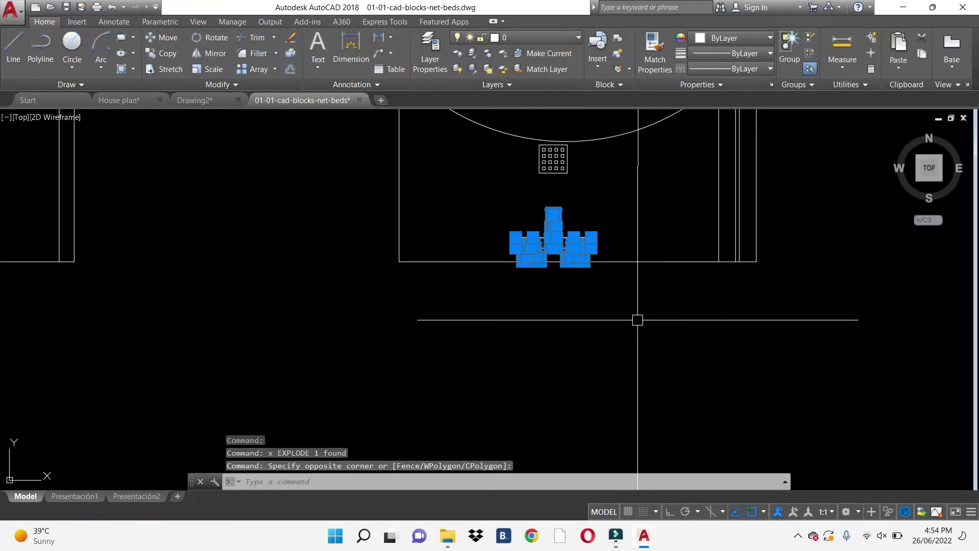
pyautogui.hotkey('ctrl', 'shift', 'c')
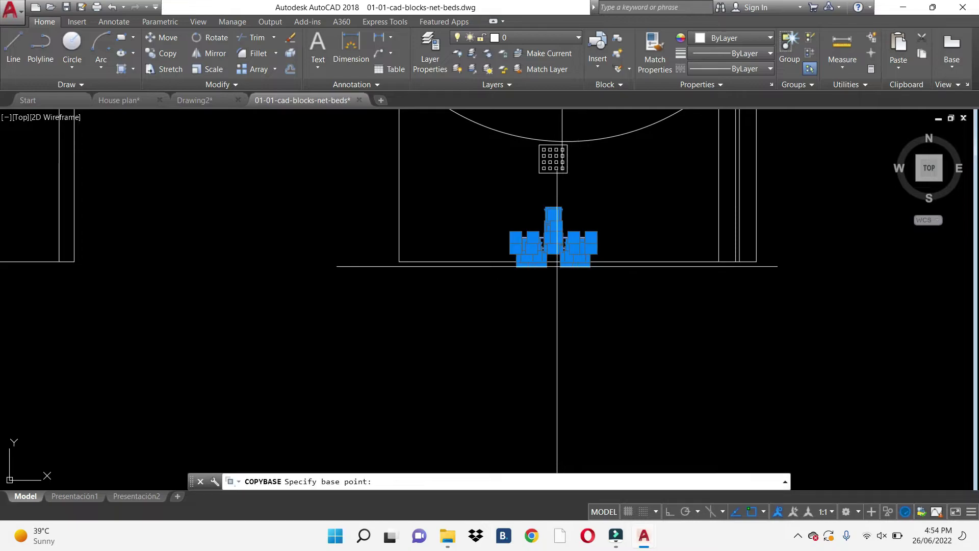
pyautogui.click(568, 290)
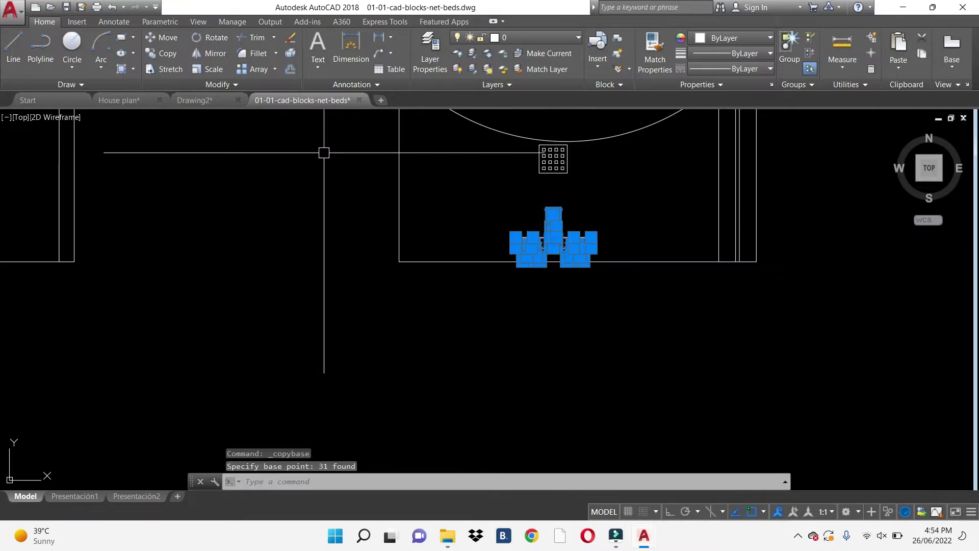
pyautogui.click(195, 100)
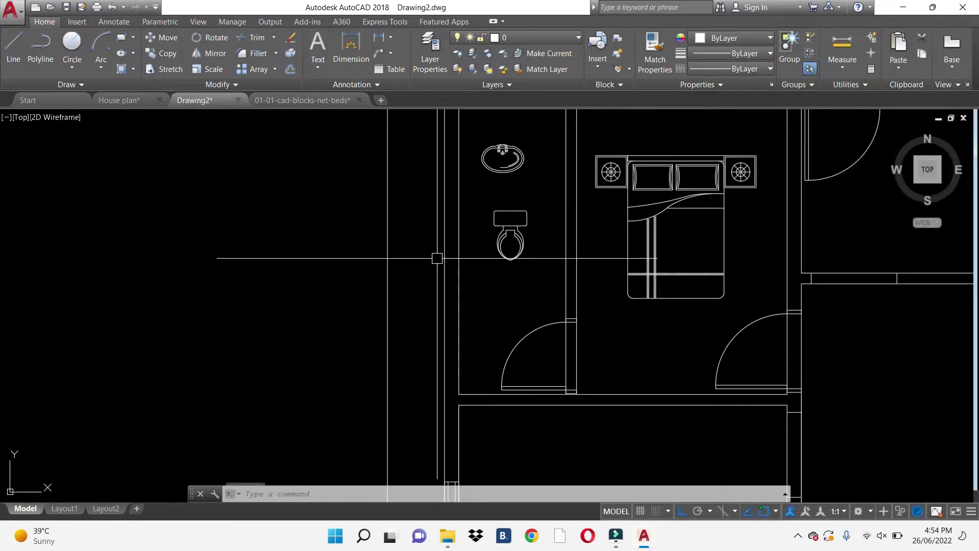
pyautogui.hotkey('ctrl', 'shift', 'v')
pyautogui.click(472, 275)
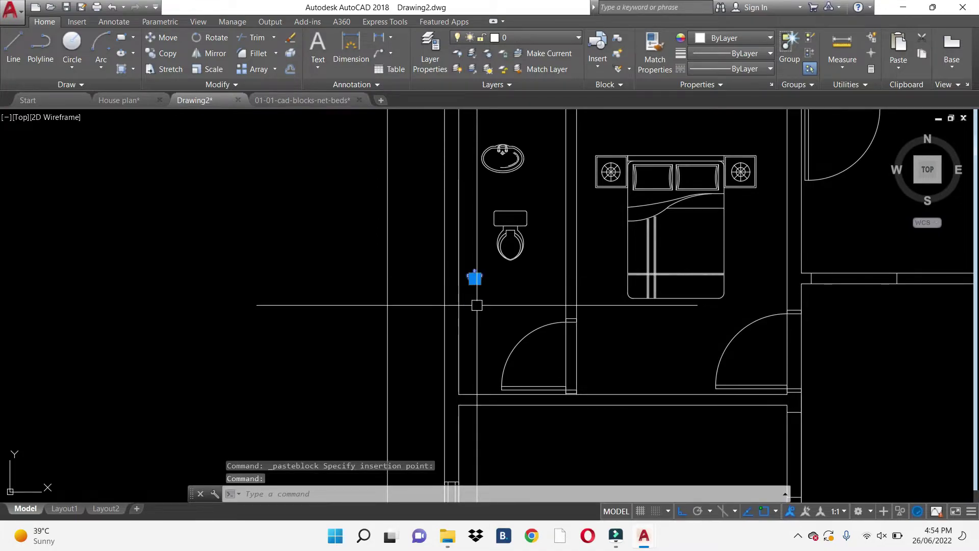
# - Scale the pasted shower fitting by a factor of 2
pyautogui.write('sc')
pyautogui.press('Return')
pyautogui.click(474, 276)
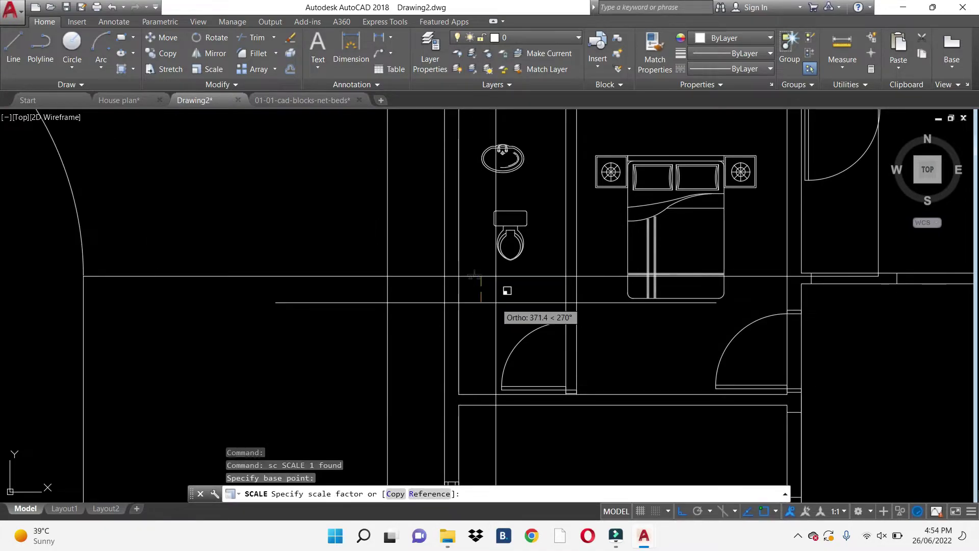
pyautogui.press('Return')
pyautogui.press('Escape')
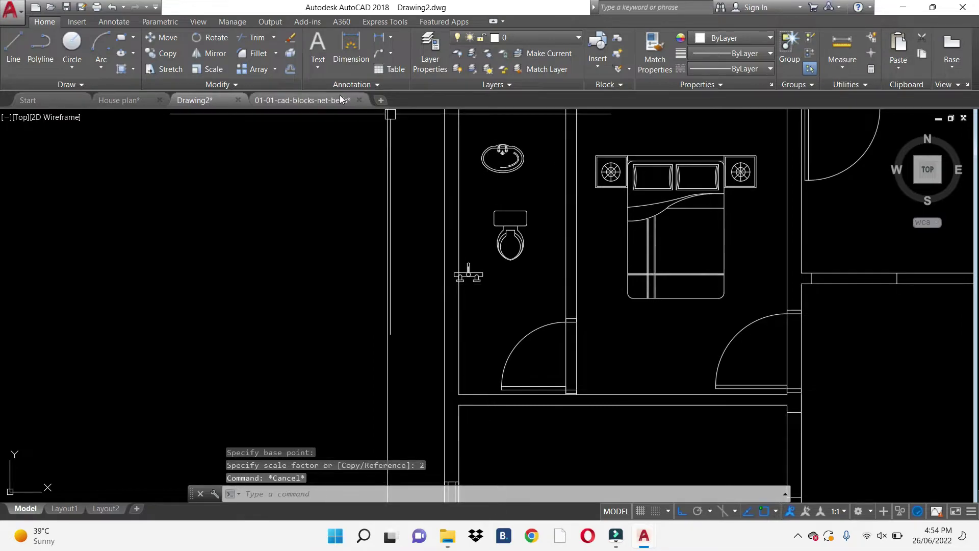
pyautogui.click(310, 101)
# - Copy the top-left kitchen sink from cad-blocks and paste it into Drawing2's top-right room
pyautogui.scroll(-5, 449, 182)
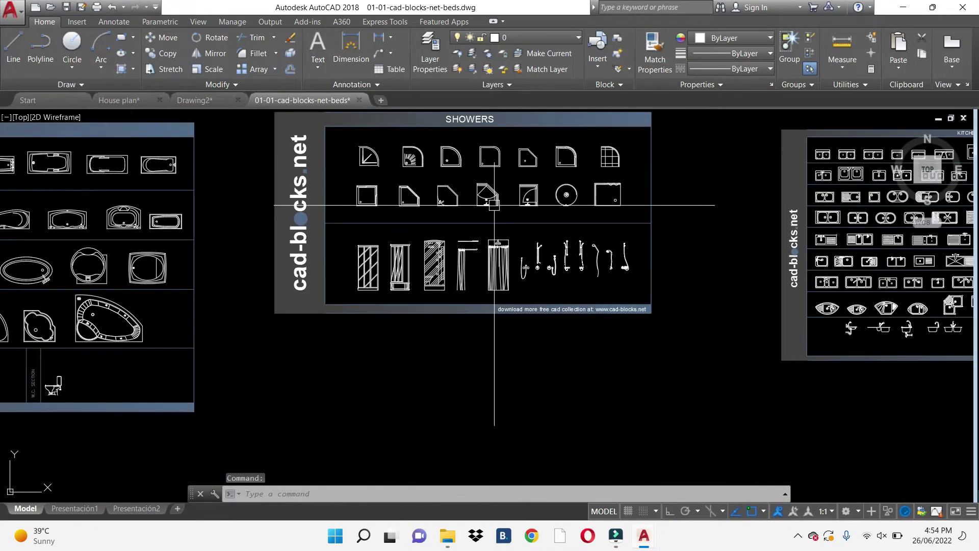
pyautogui.scroll(-2, 570, 213)
pyautogui.scroll(4, 783, 175)
pyautogui.scroll(2, 783, 175)
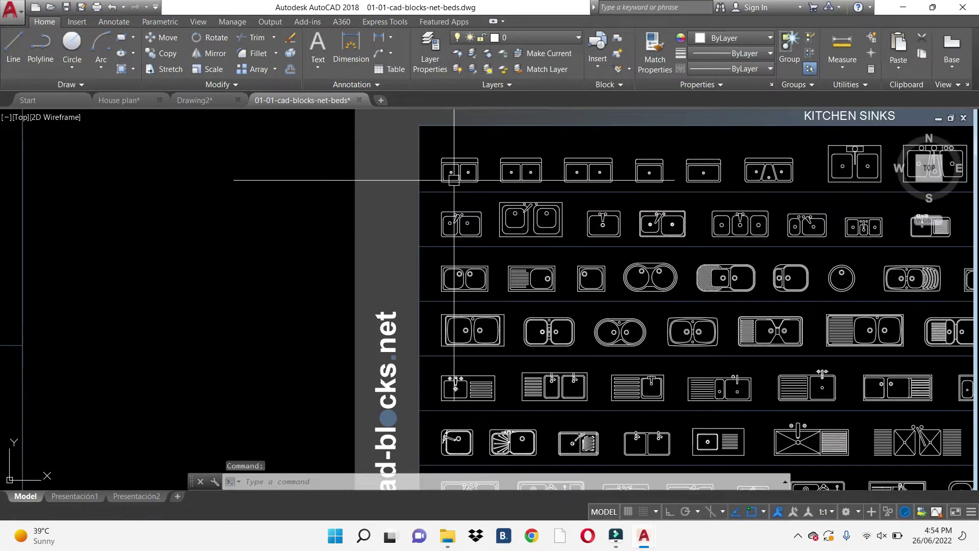
pyautogui.click(460, 169)
pyautogui.hotkey('ctrl', 'shift', 'c')
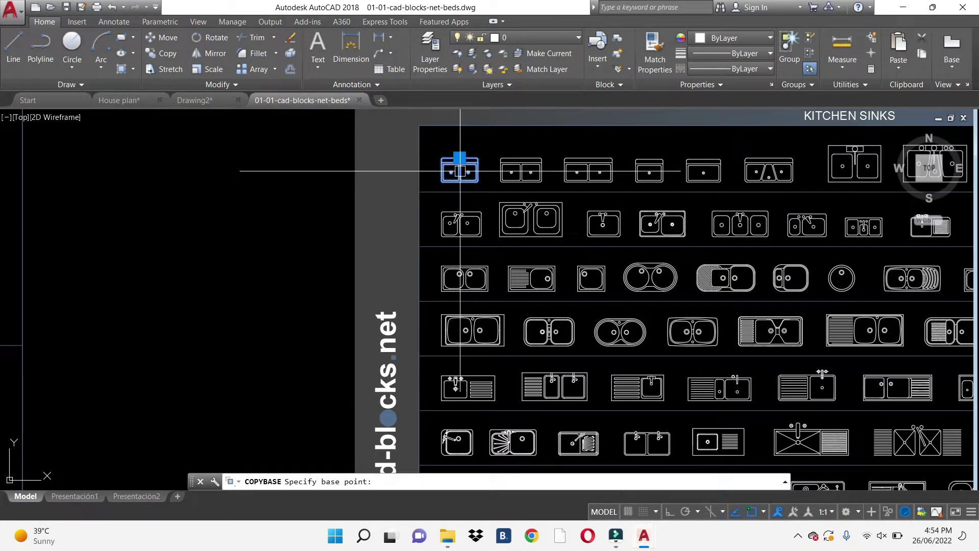
pyautogui.click(460, 169)
pyautogui.click(194, 101)
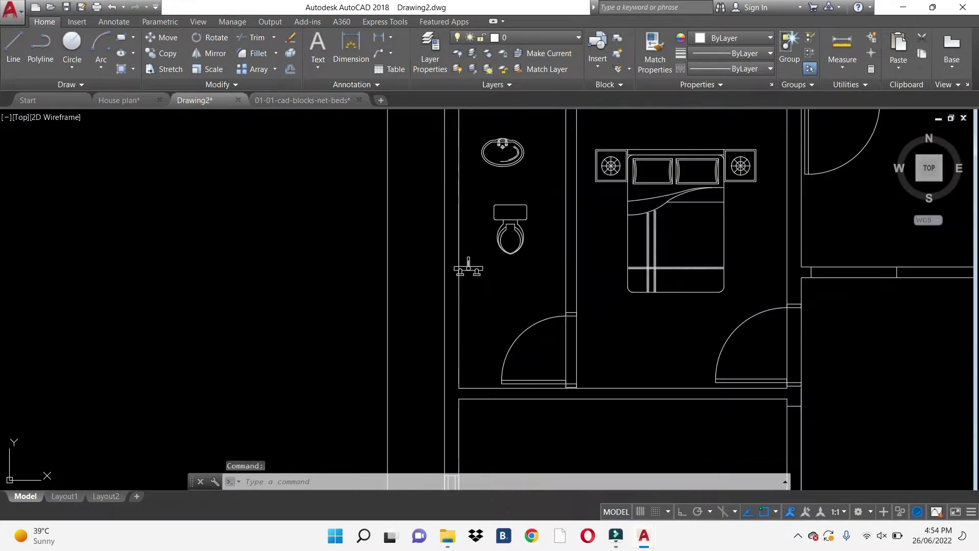
pyautogui.scroll(-4, 542, 249)
pyautogui.hotkey('ctrl', 'v')
pyautogui.scroll(4, 658, 219)
pyautogui.click(658, 219)
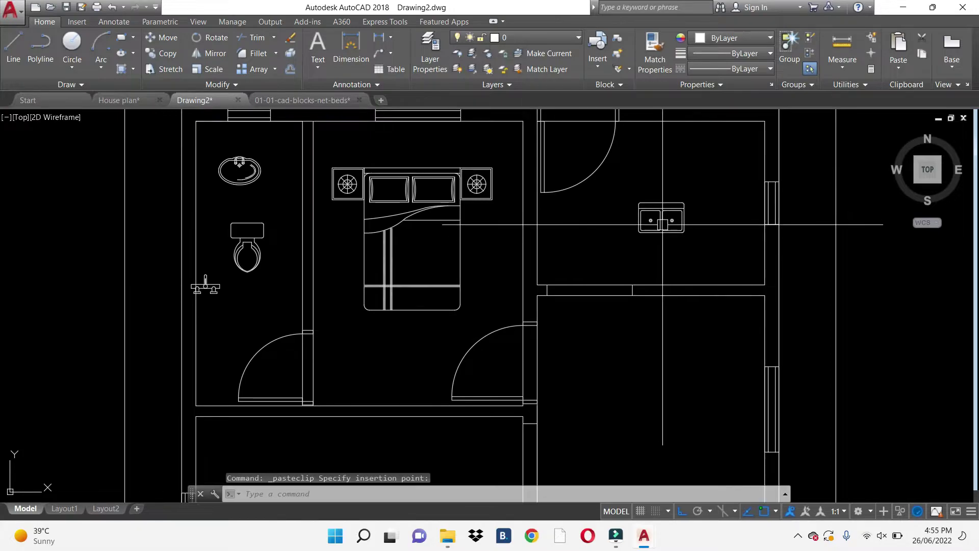
# - Copy a two-burner range and paste it into the kitchen just above the sink
pyautogui.click(294, 100)
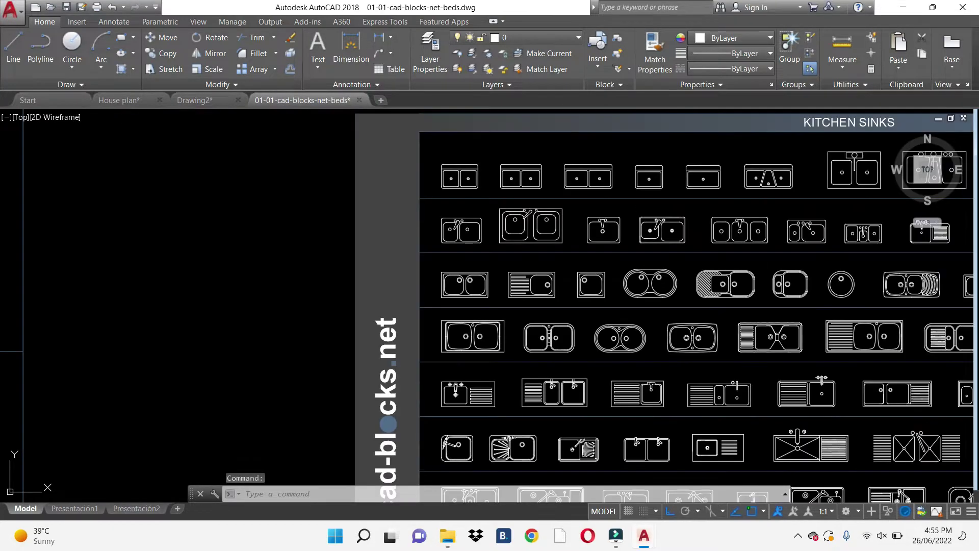
pyautogui.scroll(-5, 605, 258)
pyautogui.scroll(2, 517, 186)
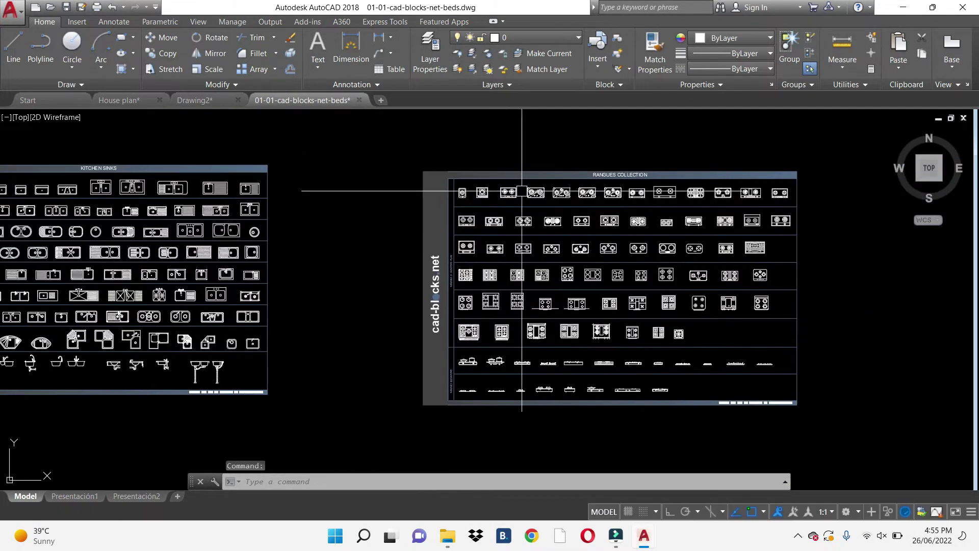
pyautogui.scroll(3, 564, 200)
pyautogui.click(551, 204)
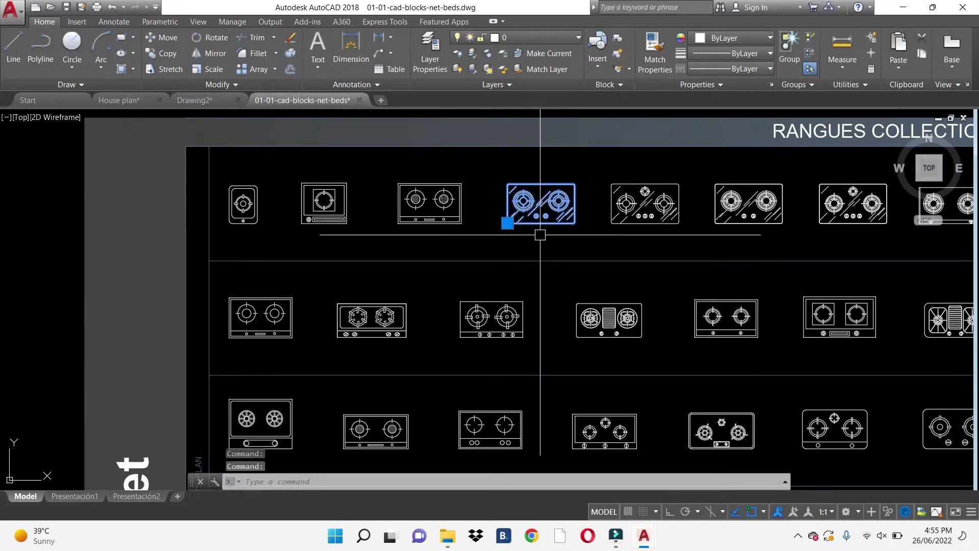
pyautogui.hotkey('ctrl', 'shift', 'c')
pyautogui.click(194, 101)
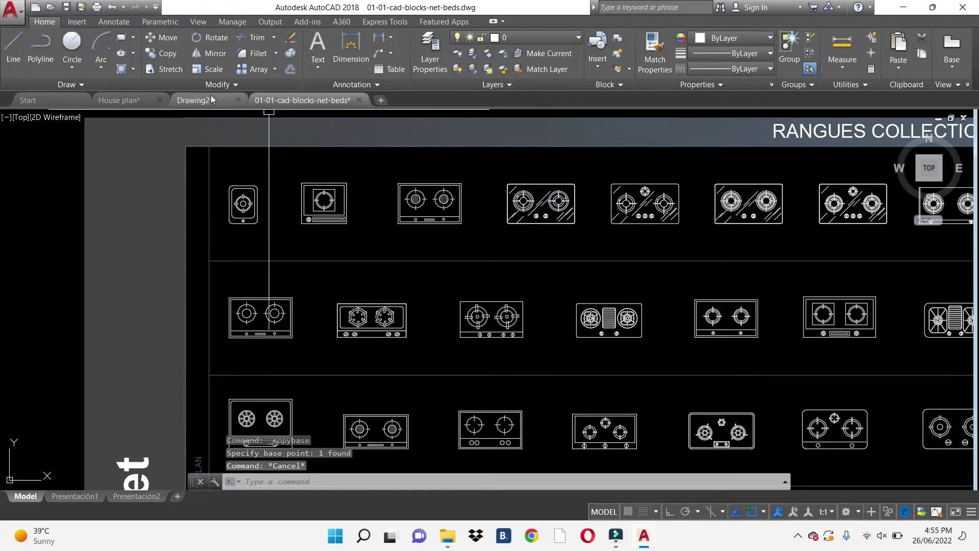
pyautogui.hotkey('ctrl', 'v')
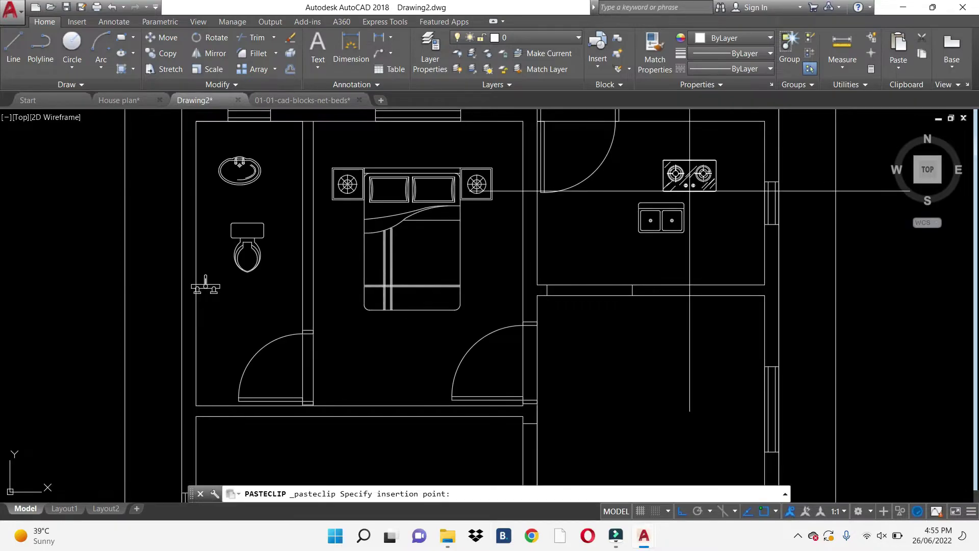
pyautogui.press('Escape')
pyautogui.scroll(-1, 687, 193)
pyautogui.scroll(-4, 687, 193)
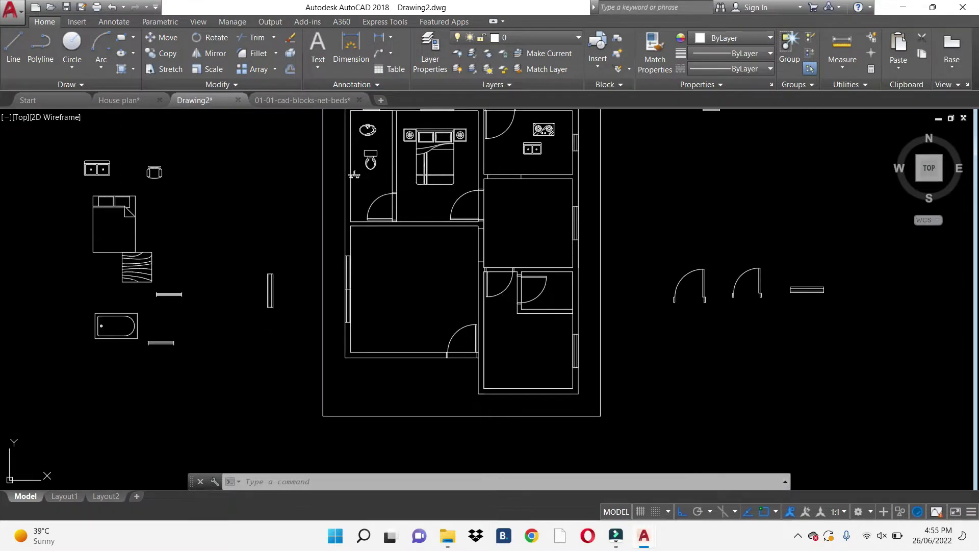
pyautogui.click(302, 101)
# - Select the round four-chair table in the block library and copy it with a base point
pyautogui.scroll(-3, 562, 208)
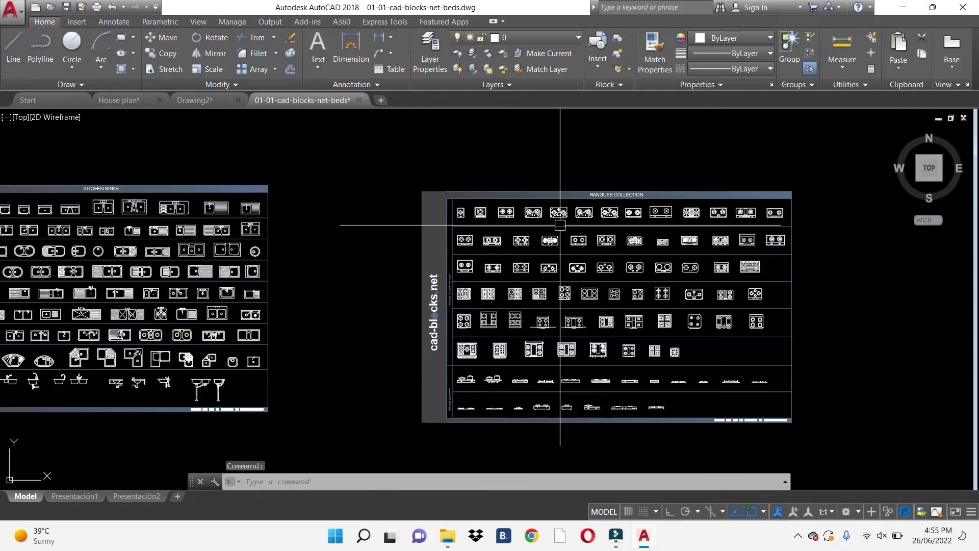
pyautogui.scroll(-2, 476, 278)
pyautogui.scroll(3, 306, 357)
pyautogui.scroll(2, 301, 265)
pyautogui.scroll(-1, 306, 273)
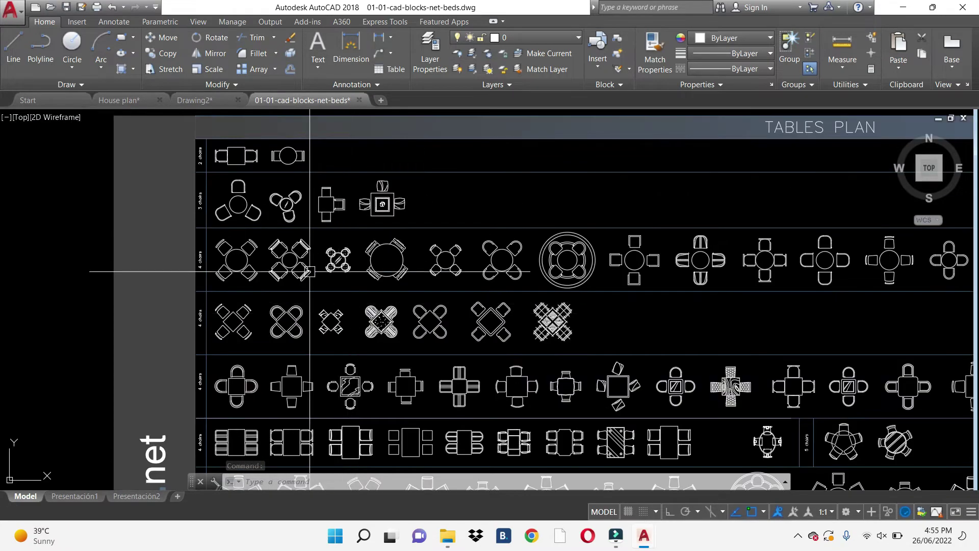
pyautogui.scroll(1, 296, 256)
pyautogui.scroll(1, 295, 256)
pyautogui.scroll(1, 306, 258)
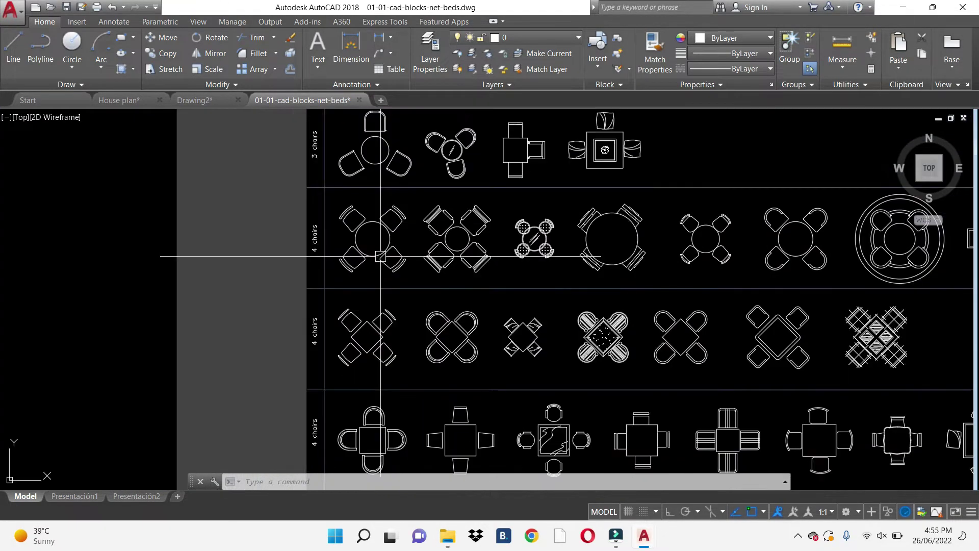
pyautogui.click(356, 275)
pyautogui.hotkey('ctrl', 'shift', 'c')
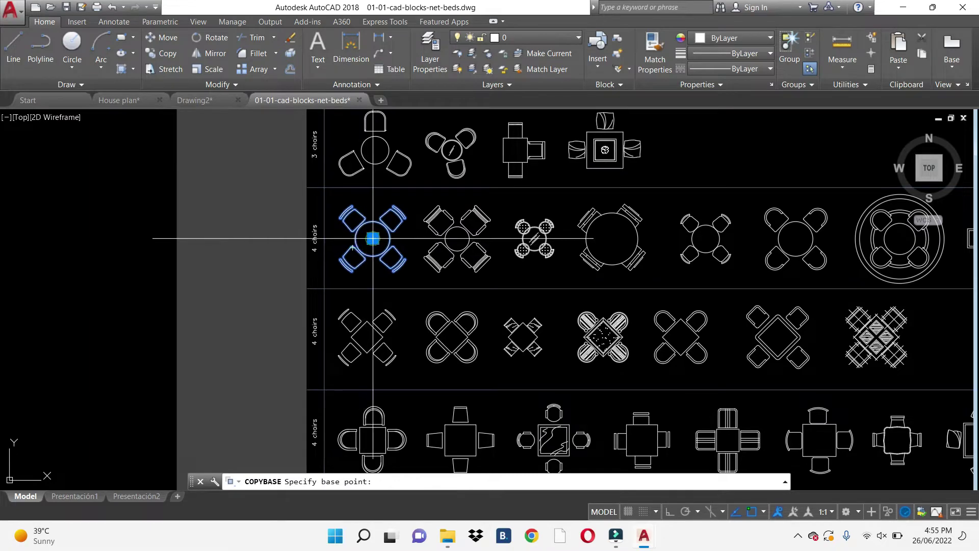
pyautogui.click(373, 238)
pyautogui.press('Escape')
# - Paste the table into Drawing2's dining room, then return to the library drawing
pyautogui.click(191, 101)
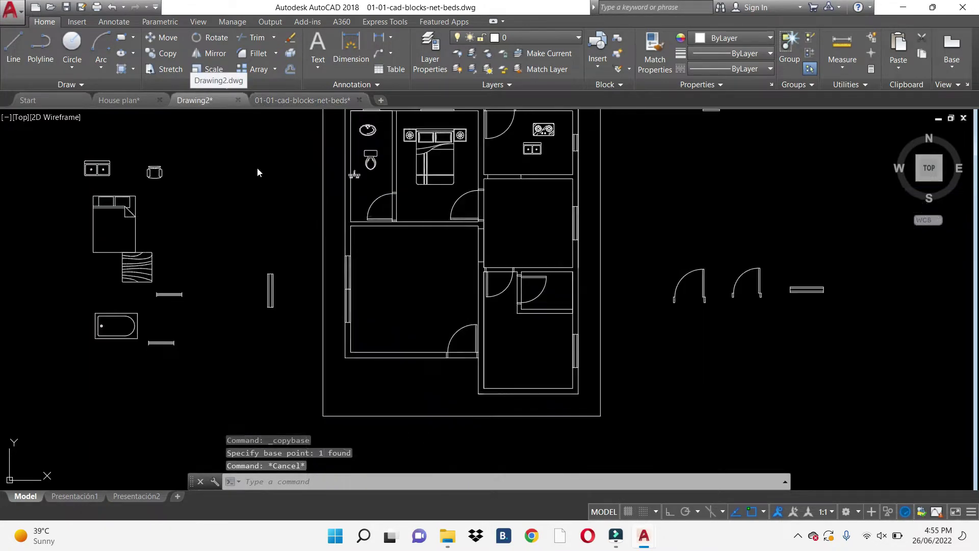
pyautogui.hotkey('ctrl', 'v')
pyautogui.scroll(3, 518, 227)
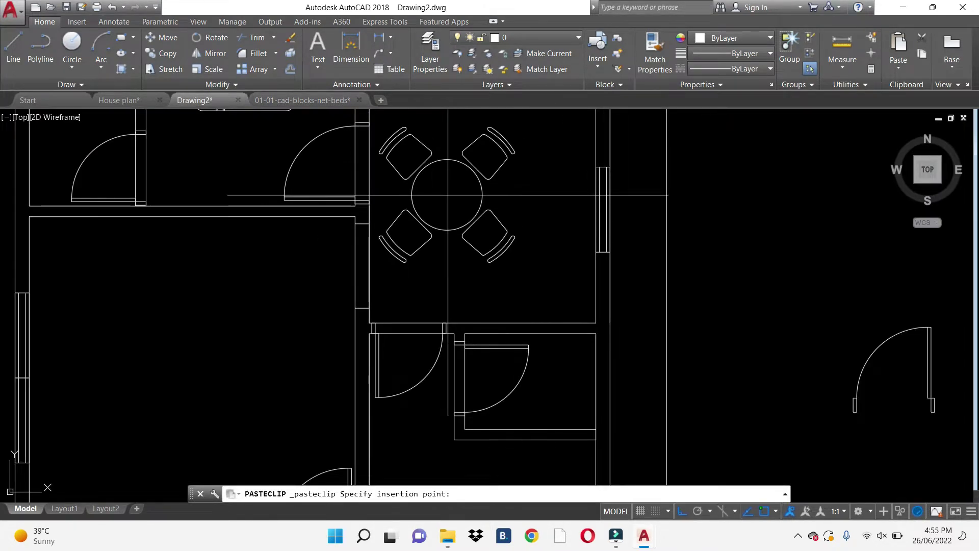
pyautogui.press('Escape')
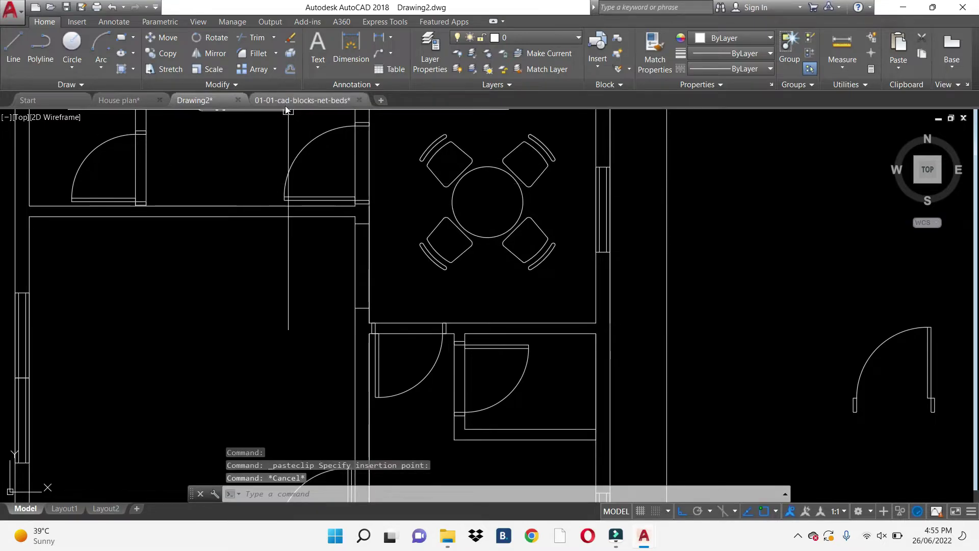
pyautogui.click(288, 105)
pyautogui.scroll(-3, 521, 245)
# - Bring the SOFAS PLAN sheet into view and copy the L-shaped sofa with a base point
pyautogui.scroll(-2, 532, 272)
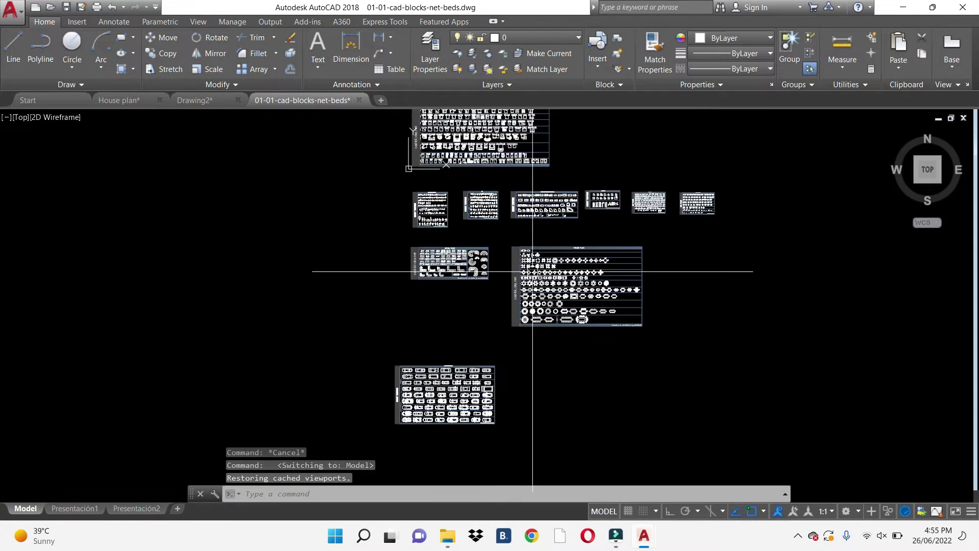
pyautogui.scroll(5, 400, 421)
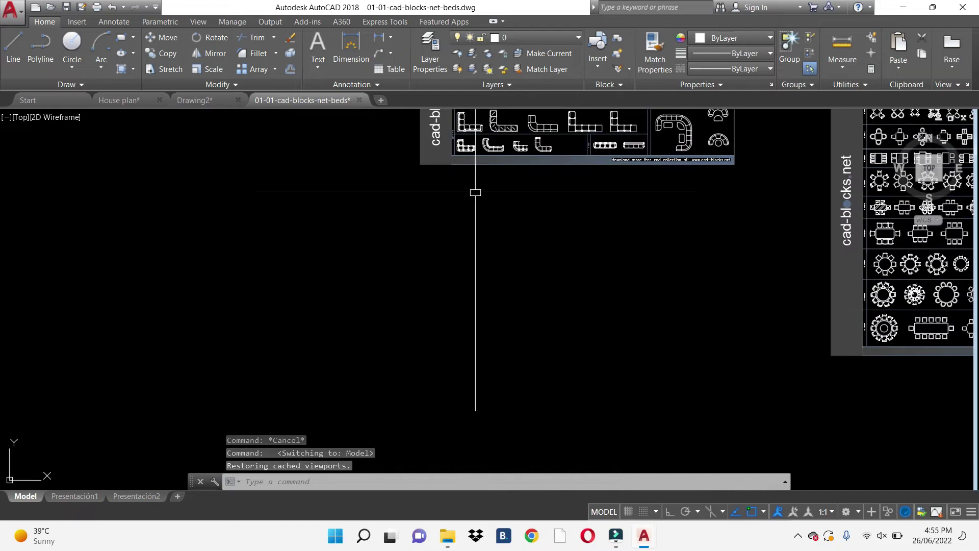
pyautogui.moveTo(477, 192); pyautogui.dragTo(445, 299, button='middle')
pyautogui.scroll(3, 444, 299)
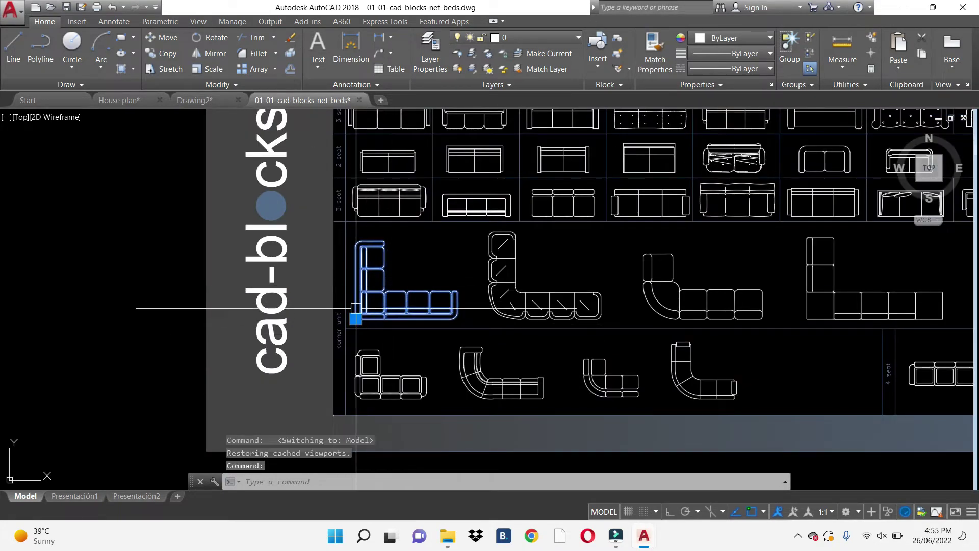
pyautogui.hotkey('ctrl', 'shift', 'c')
pyautogui.press('Escape')
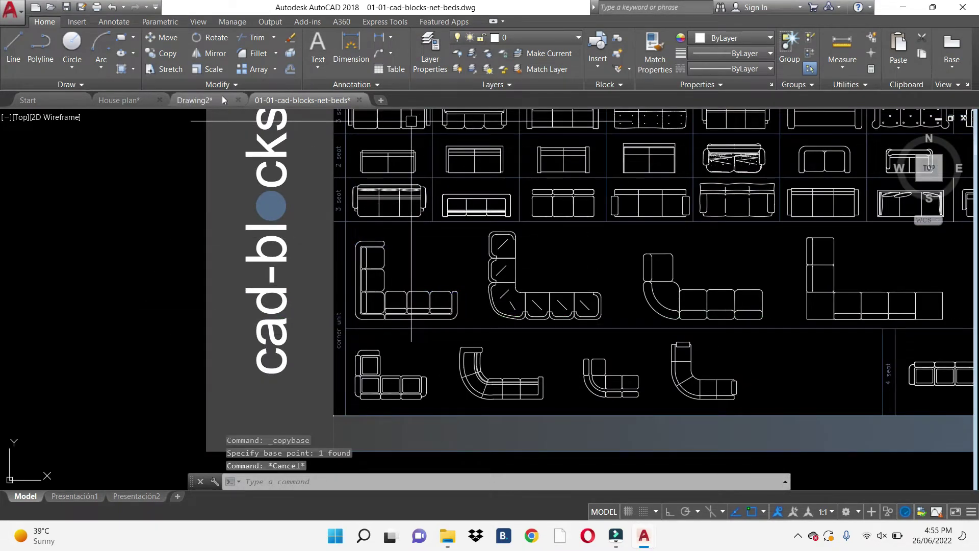
# - Paste the L-shaped sofa into Drawing2's living room
pyautogui.click(180, 100)
pyautogui.hotkey('ctrl', 'v')
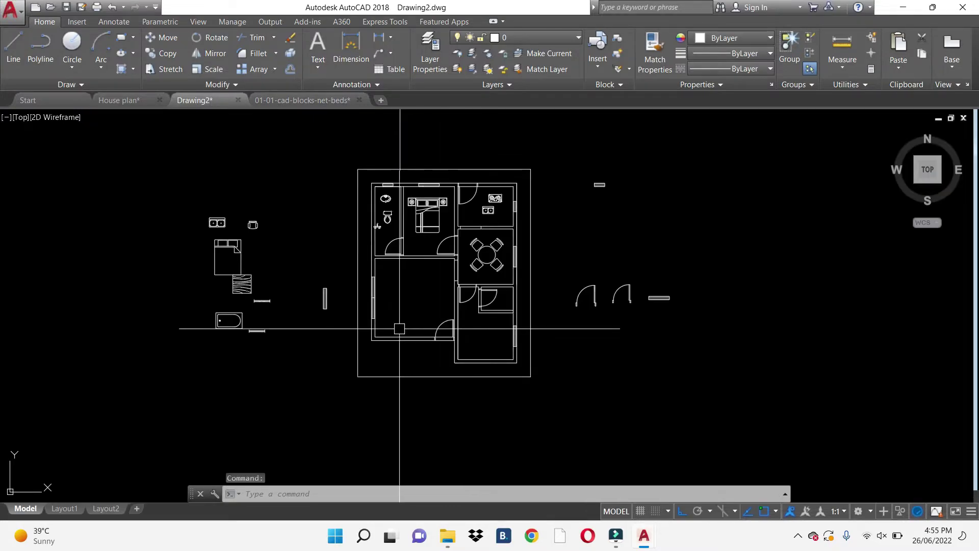
pyautogui.press('Escape')
pyautogui.moveTo(520, 352); pyautogui.dragTo(650, 342, button='middle')
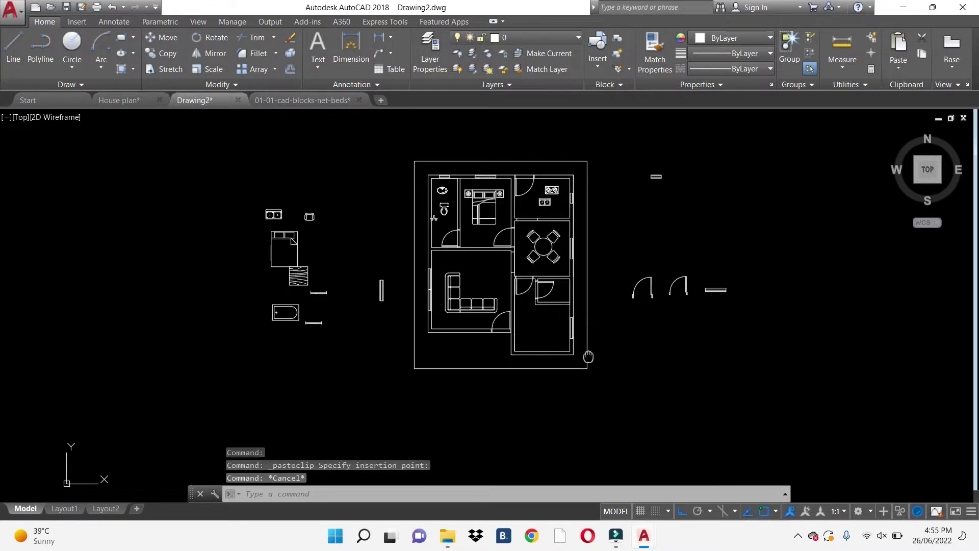
pyautogui.press('Escape')
# - Erase the spare blocks left of the plan with a selection window
pyautogui.write('e')
pyautogui.press('Return')
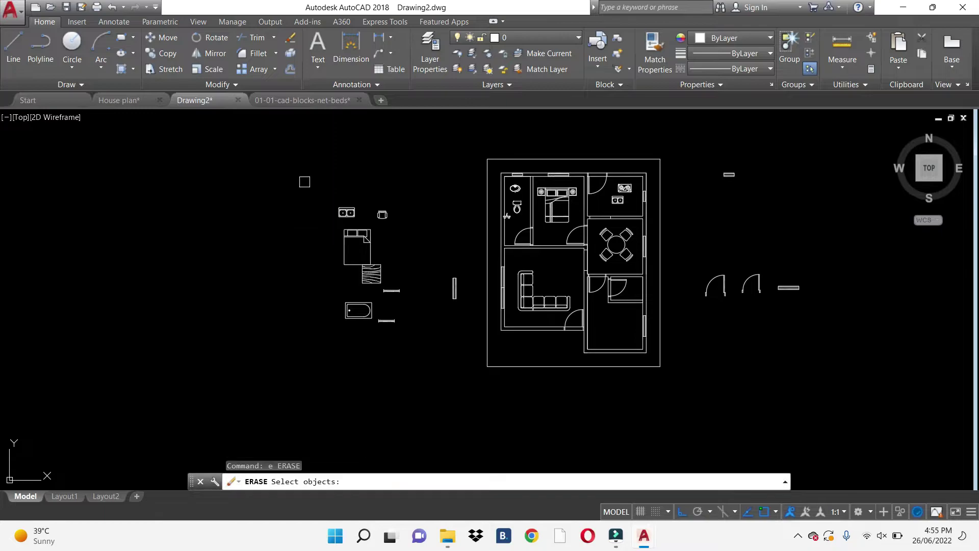
pyautogui.click(306, 182)
pyautogui.click(464, 355)
pyautogui.press('Return')
pyautogui.press('Escape')
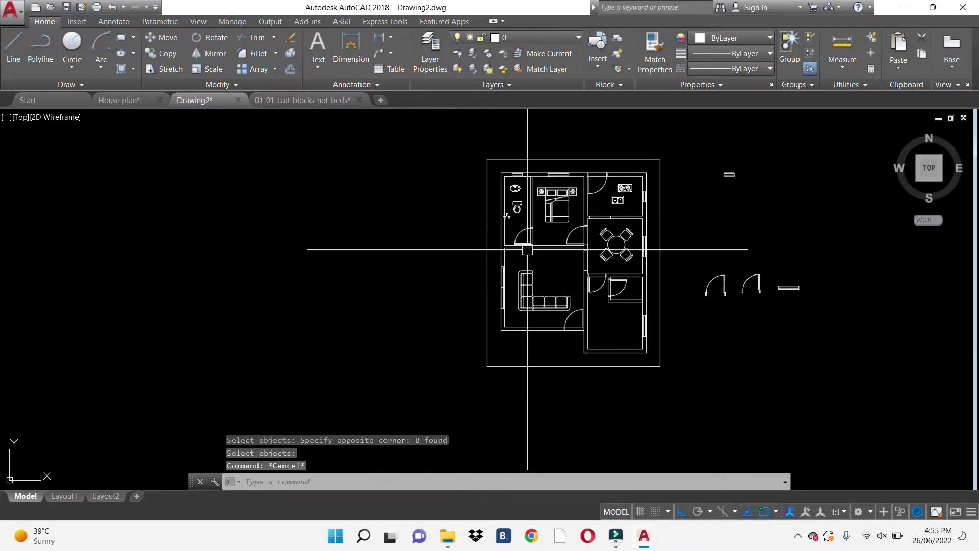
pyautogui.scroll(6, 525, 245)
pyautogui.press('Escape')
pyautogui.scroll(2, 463, 300)
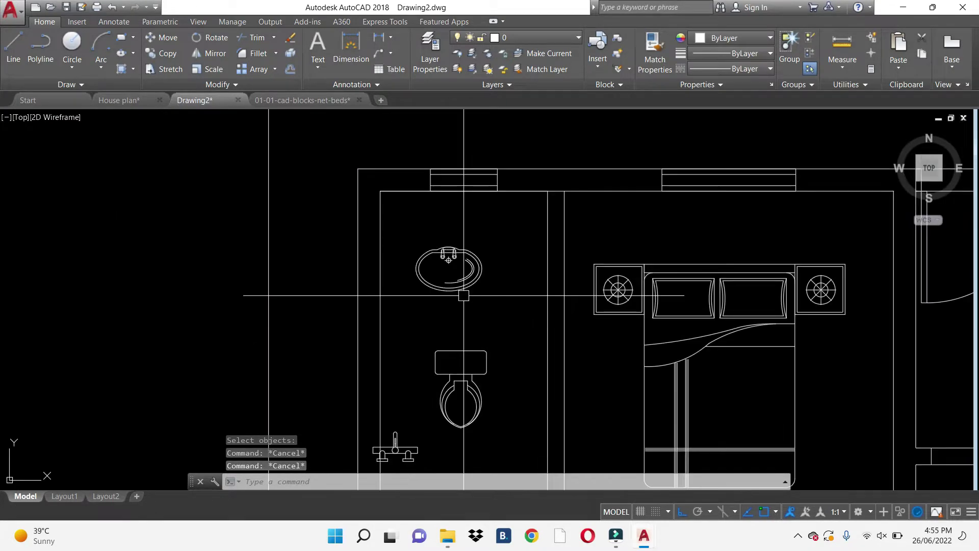
# - Set the sink aside and move the toilet against the bathroom's top wall
pyautogui.click(452, 273)
pyautogui.write('m')
pyautogui.press('Return')
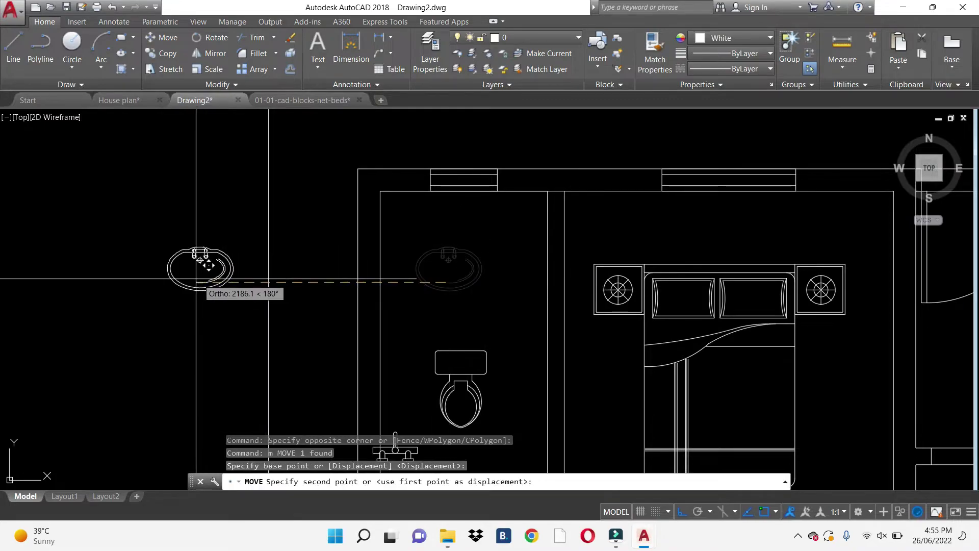
pyautogui.click(199, 260)
pyautogui.press('Escape')
pyautogui.click(463, 352)
pyautogui.write('m')
pyautogui.press('Return')
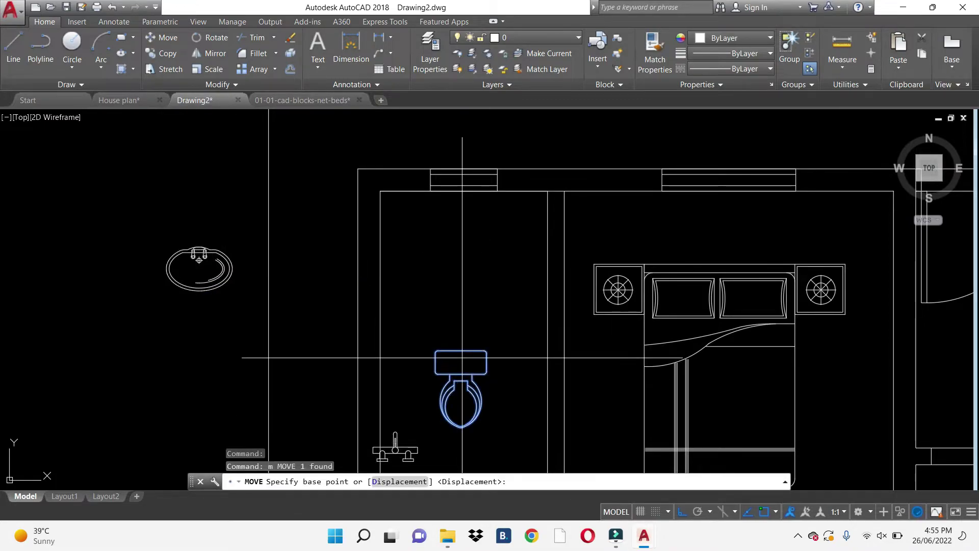
pyautogui.click(461, 351)
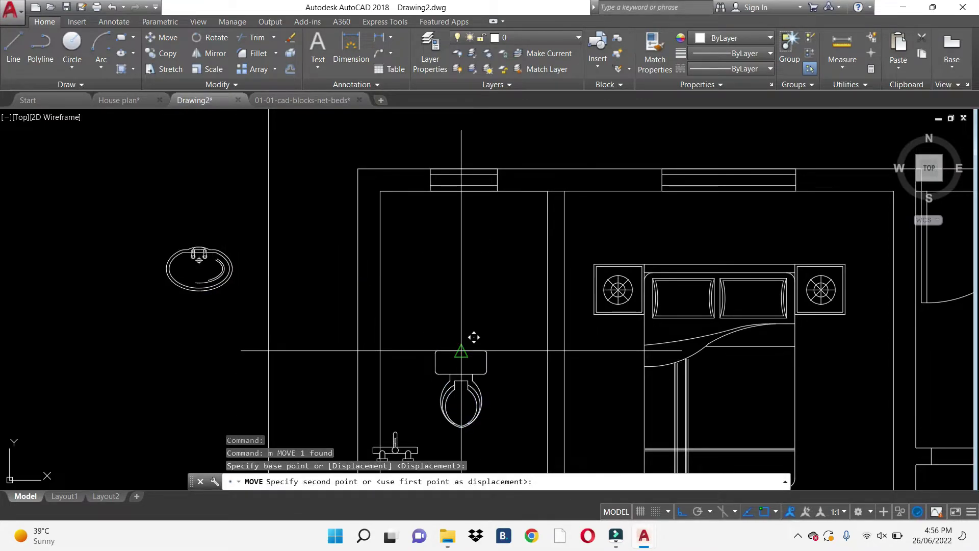
pyautogui.click(464, 191)
pyautogui.press('Escape')
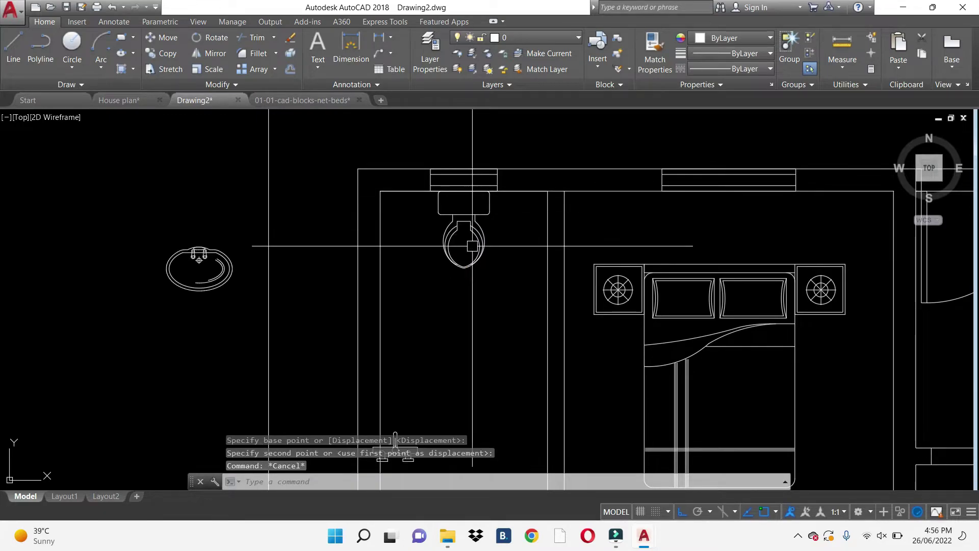
# - Rotate the sink 270° and move it against the bathroom's right wall
pyautogui.moveTo(277, 321); pyautogui.dragTo(396, 275, button='middle')
pyautogui.click(350, 249)
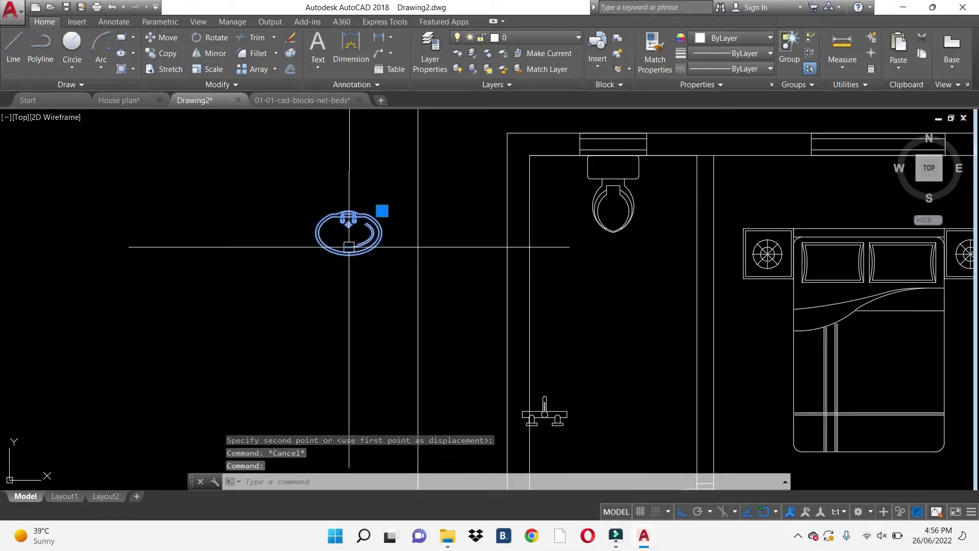
pyautogui.write('ro')
pyautogui.press('Return')
pyautogui.click(348, 264)
pyautogui.click(368, 284)
pyautogui.click(367, 285)
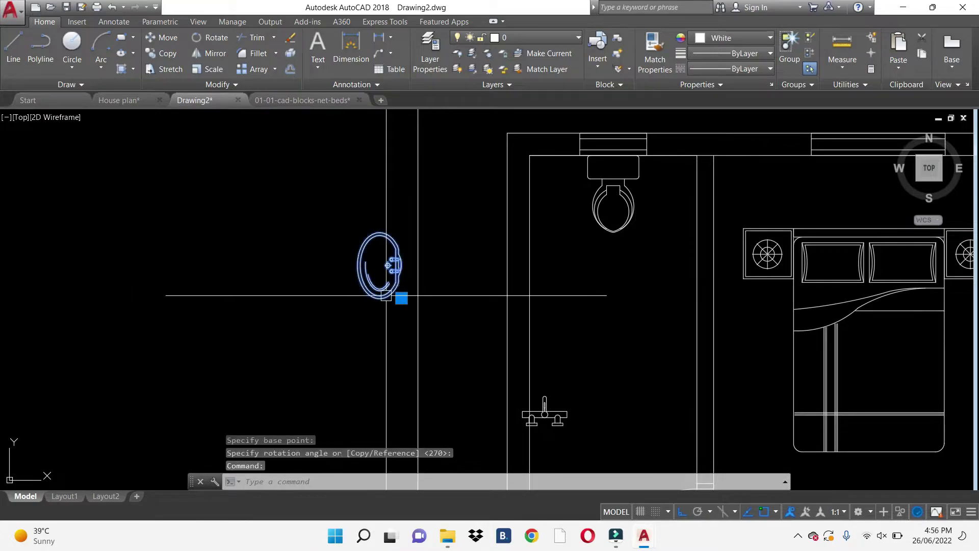
pyautogui.scroll(2, 378, 276)
pyautogui.write('m')
pyautogui.press('Return')
pyautogui.click(397, 264)
pyautogui.moveTo(722, 324); pyautogui.dragTo(507, 215, button='middle')
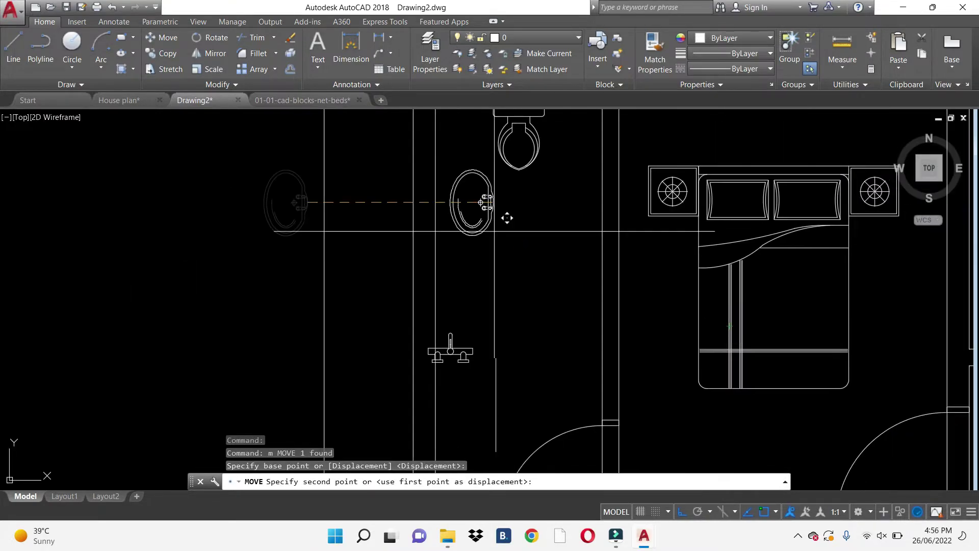
pyautogui.scroll(-1, 553, 218)
pyautogui.click(579, 269)
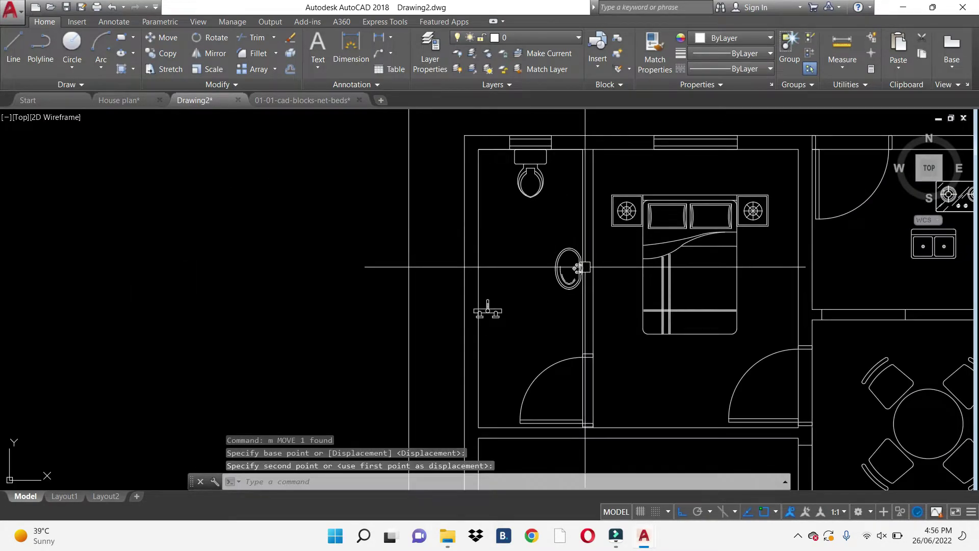
pyautogui.press('Escape')
# - Rotate the faucet block 90° so it stands upright
pyautogui.moveTo(573, 307)
pyautogui.mouseDown(button='middle')
pyautogui.moveTo(495, 280)
pyautogui.moveTo(455, 313)
pyautogui.mouseUp(button='middle')
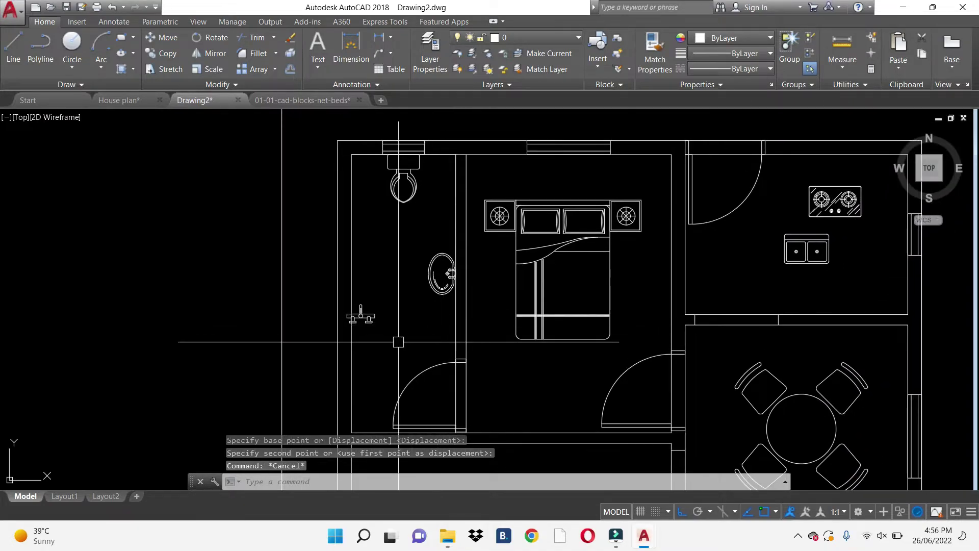
pyautogui.scroll(2, 387, 292)
pyautogui.click(388, 293)
pyautogui.write('ro')
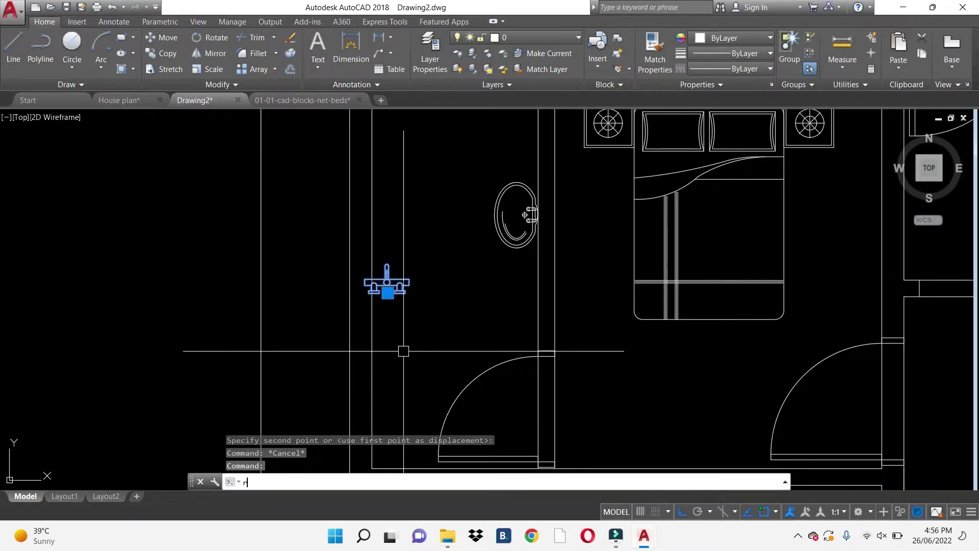
pyautogui.press('Return')
pyautogui.click(411, 314)
pyautogui.press('Return')
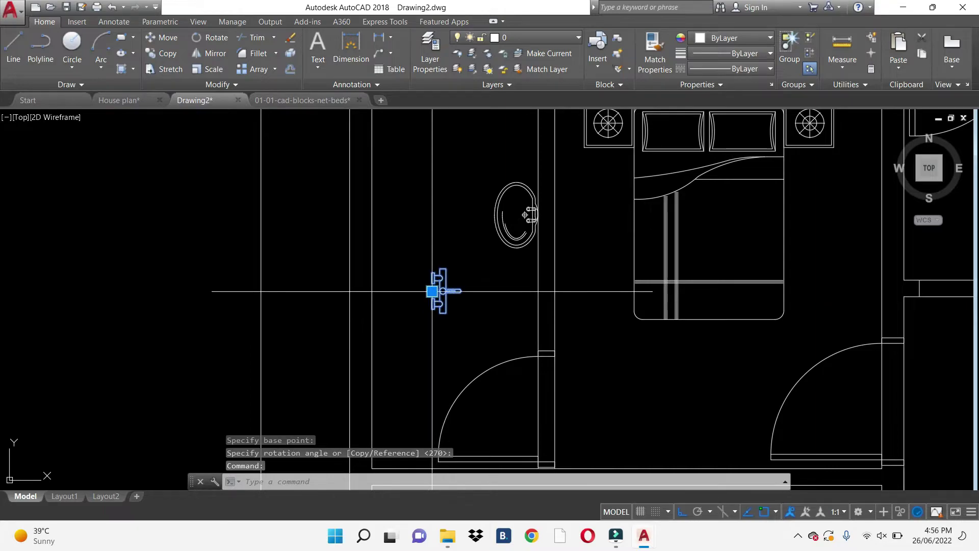
pyautogui.click(432, 291)
pyautogui.scroll(-2, 391, 230)
pyautogui.press('Escape')
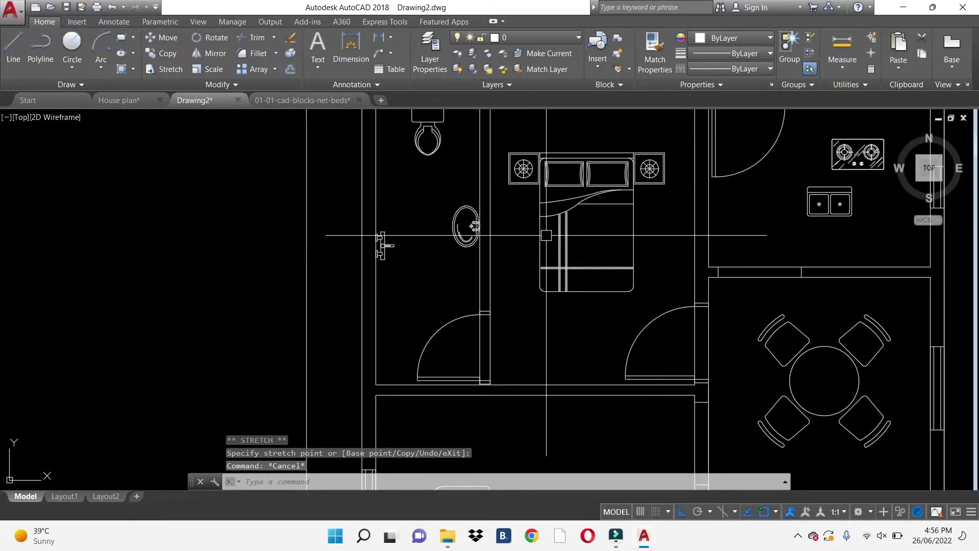
# - Move the existing bed to the bedroom's top wall, then shift it right against the wall
pyautogui.click(579, 206)
pyautogui.moveTo(598, 149); pyautogui.dragTo(544, 301, button='middle')
pyautogui.write('m')
pyautogui.press('Return')
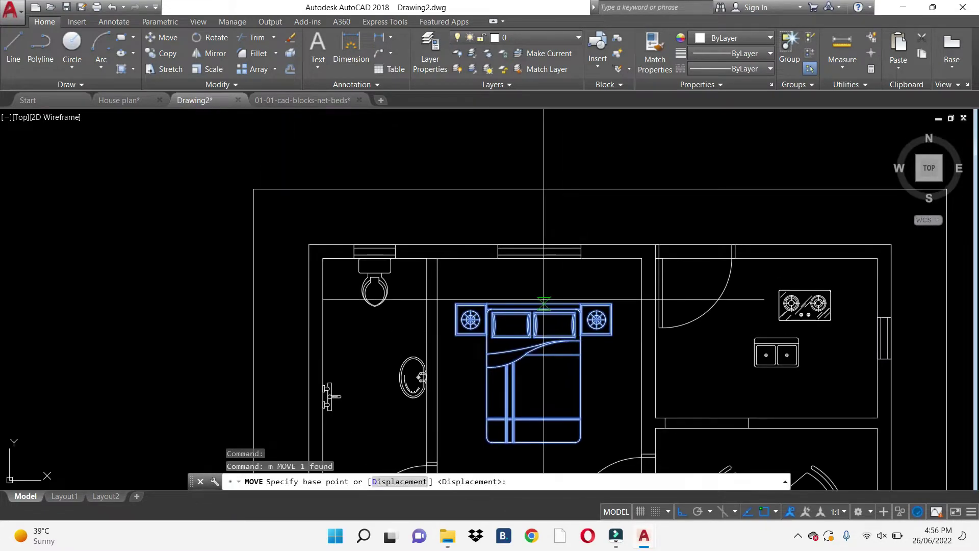
pyautogui.click(534, 304)
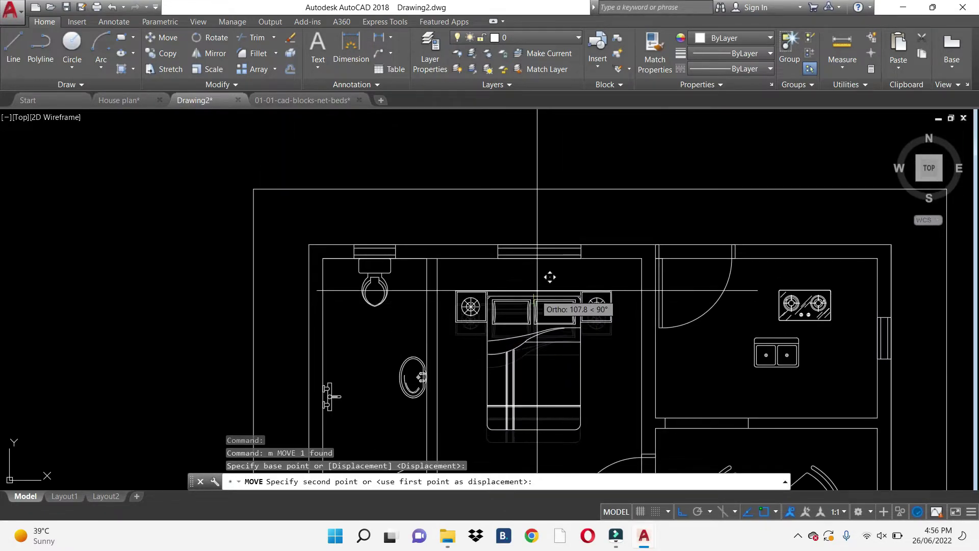
pyautogui.click(550, 247)
pyautogui.click(462, 396)
pyautogui.write('m')
pyautogui.press('Return')
pyautogui.scroll(5, 607, 249)
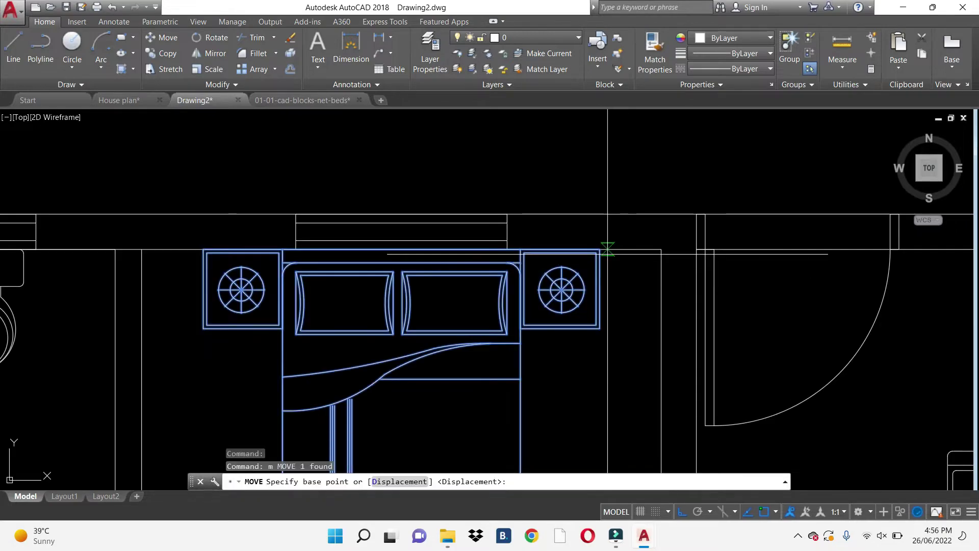
pyautogui.click(607, 248)
pyautogui.click(664, 245)
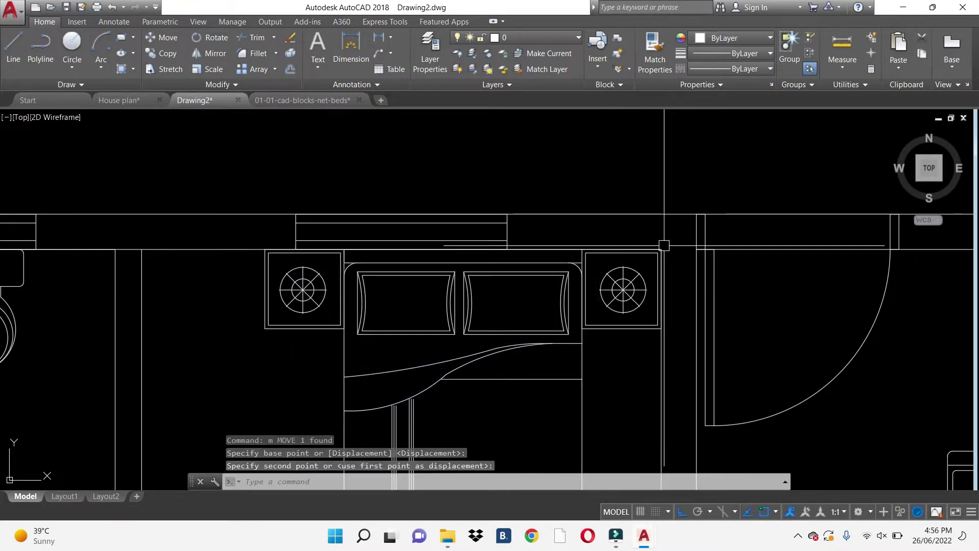
pyautogui.press('Escape')
# - Copy the double bed to a spot below the floor plan
pyautogui.scroll(-4, 586, 219)
pyautogui.scroll(-2, 586, 258)
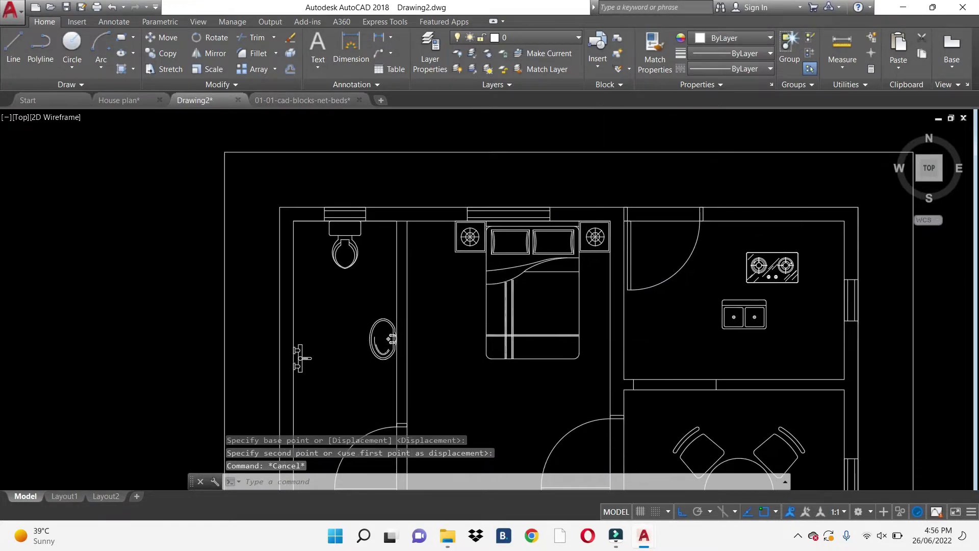
pyautogui.scroll(-2, 515, 218)
pyautogui.click(516, 218)
pyautogui.write('co')
pyautogui.press('Return')
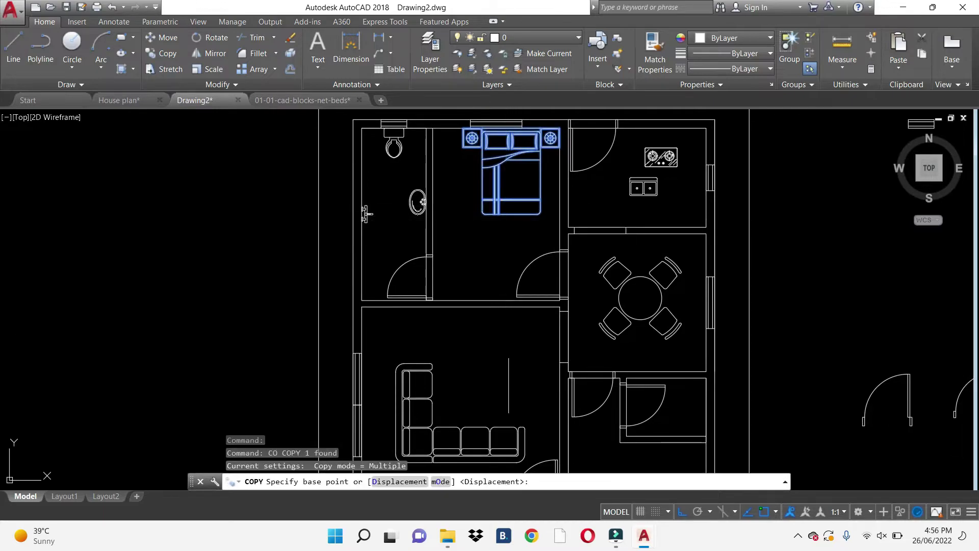
pyautogui.click(515, 219)
pyautogui.scroll(-5, 518, 184)
pyautogui.scroll(4, 519, 313)
pyautogui.click(520, 313)
pyautogui.press('Escape')
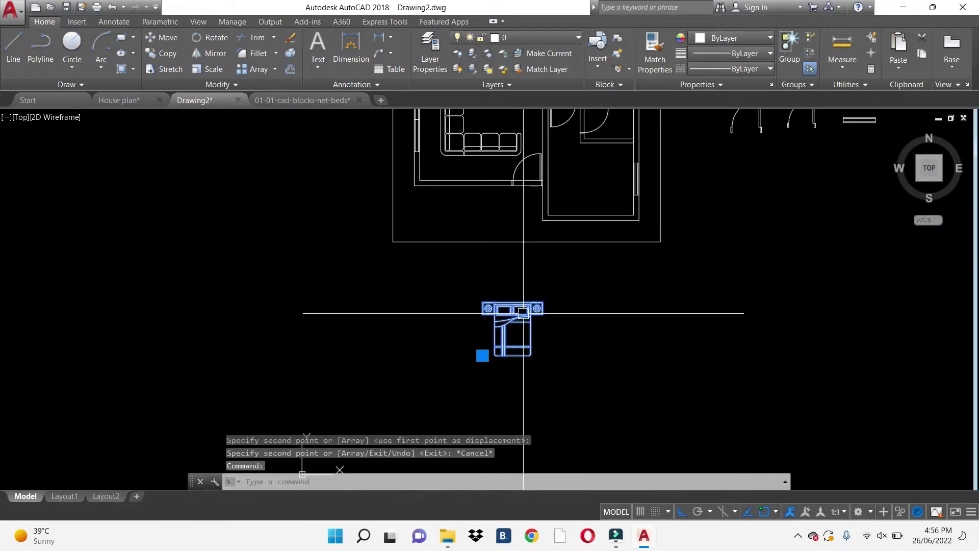
# - Rotate the bed copy 270° and move it against the lower-right bedroom's right wall
pyautogui.write('ro')
pyautogui.press('Return')
pyautogui.scroll(3, 519, 315)
pyautogui.click(551, 312)
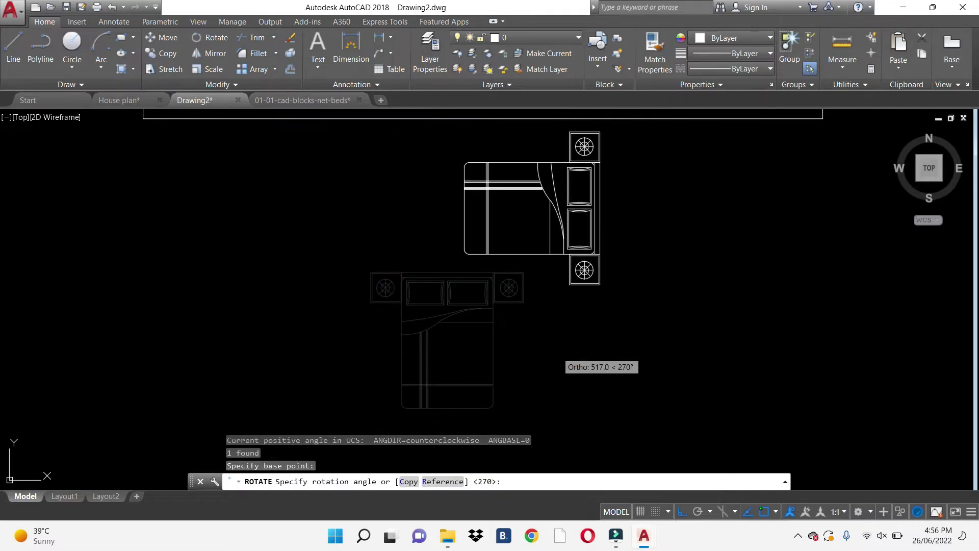
pyautogui.click(551, 357)
pyautogui.write('m')
pyautogui.press('Return')
pyautogui.click(599, 284)
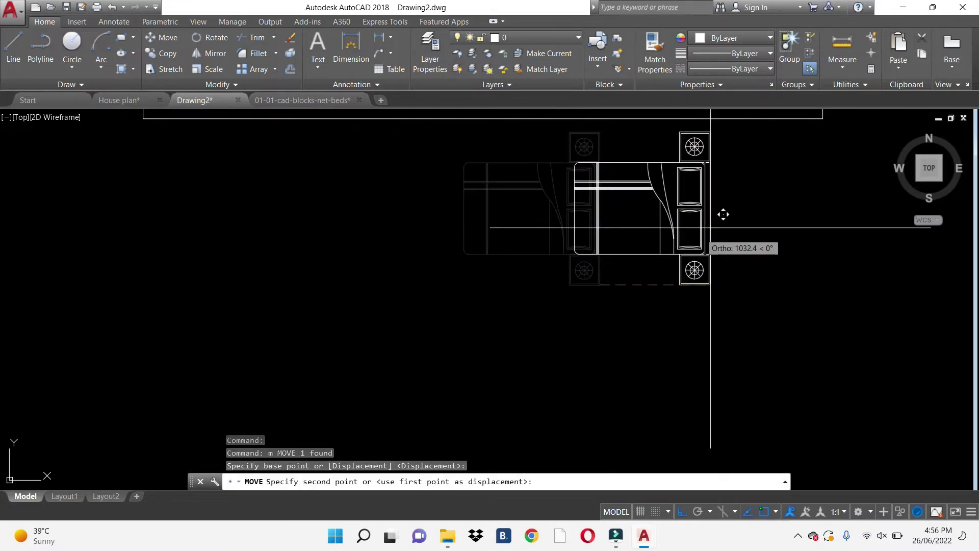
pyautogui.moveTo(721, 213); pyautogui.dragTo(583, 394, button='middle')
pyautogui.press('Escape')
pyautogui.scroll(-2, 620, 312)
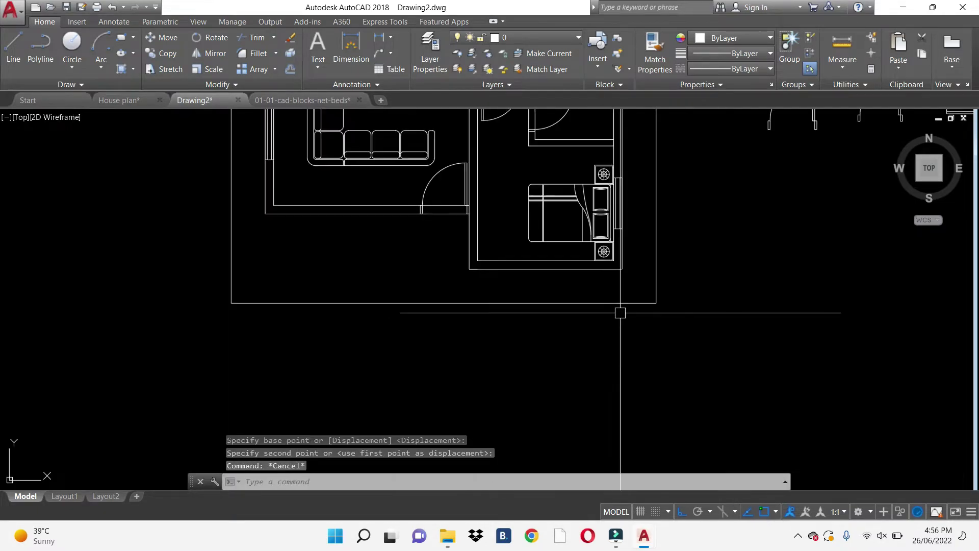
pyautogui.moveTo(669, 268)
pyautogui.mouseDown(button='middle')
pyautogui.moveTo(691, 356)
pyautogui.moveTo(706, 359)
pyautogui.mouseUp(button='middle')
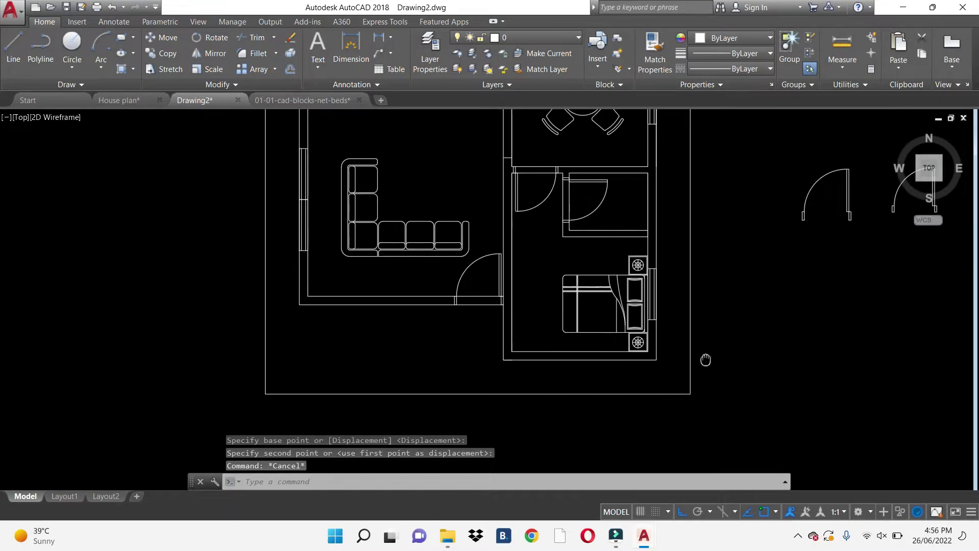
# - Move the L-shaped sofa down toward the living room's bottom wall
pyautogui.moveTo(451, 338); pyautogui.dragTo(632, 339, button='middle')
pyautogui.click(533, 267)
pyautogui.scroll(2, 536, 268)
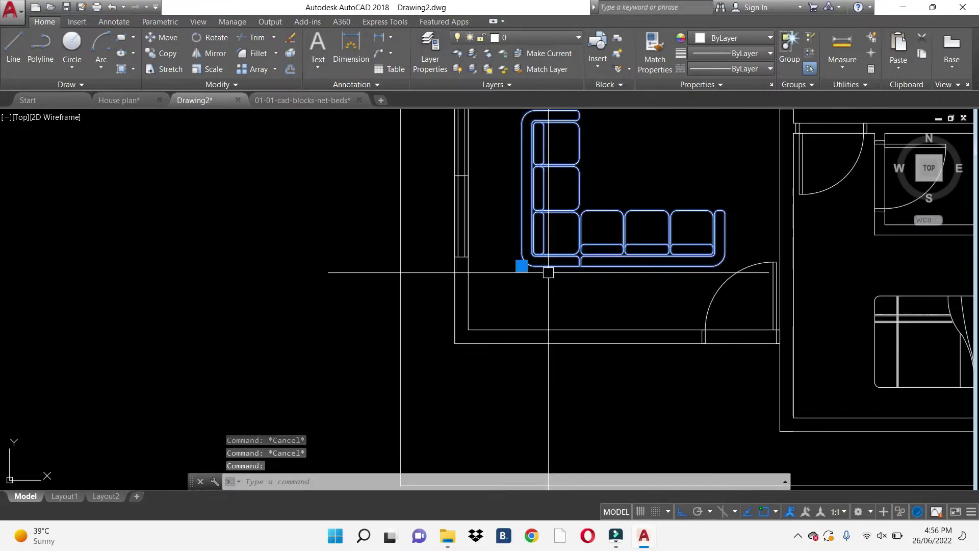
pyautogui.write('m')
pyautogui.press('Return')
pyautogui.click(557, 266)
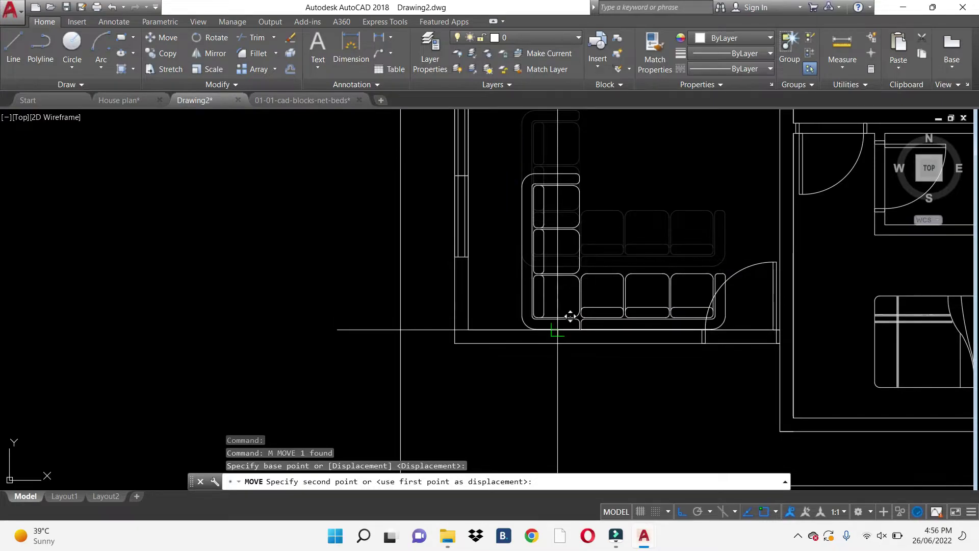
pyautogui.click(558, 329)
pyautogui.press('Escape')
# - Abandon a second sofa nudge and pan over to the bedroom and kitchen
pyautogui.write('m')
pyautogui.press('Return')
pyautogui.scroll(2, 512, 307)
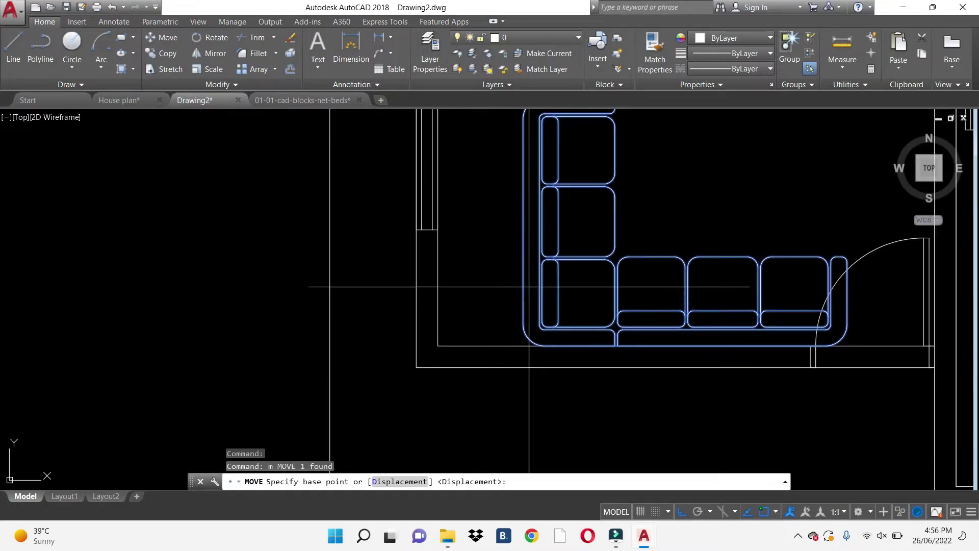
pyautogui.click(535, 281)
pyautogui.press('Escape')
pyautogui.scroll(-1, 458, 278)
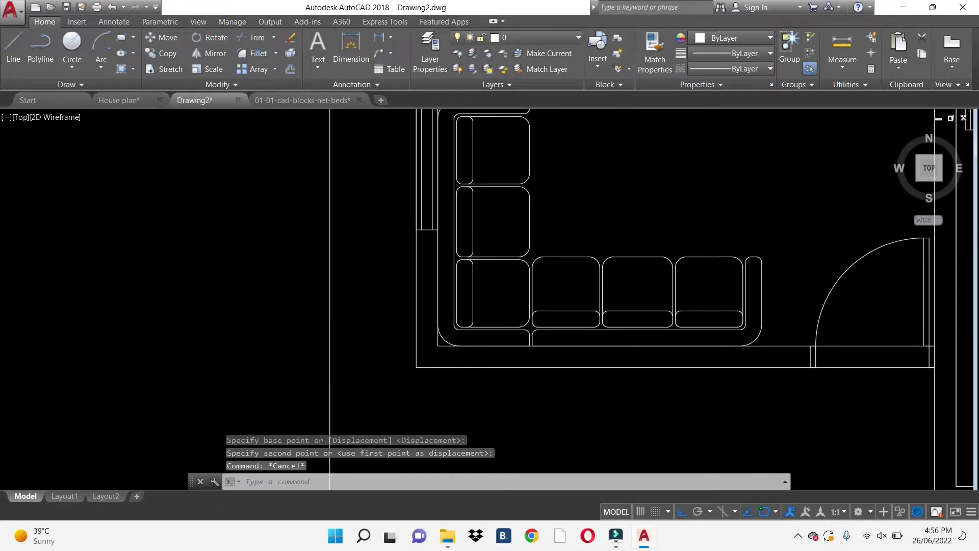
pyautogui.press('Escape')
pyautogui.scroll(-3, 490, 306)
pyautogui.moveTo(540, 338); pyautogui.dragTo(526, 326, button='middle')
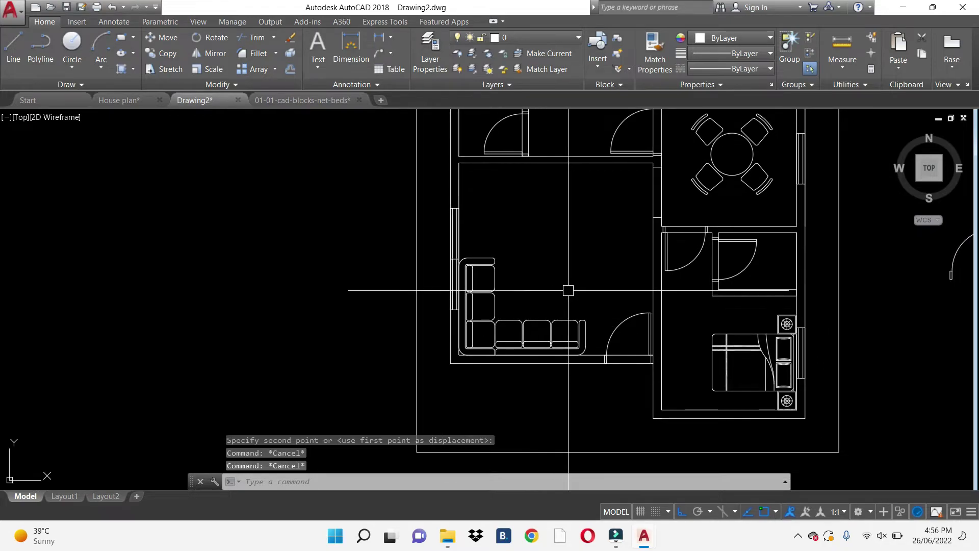
pyautogui.moveTo(570, 296); pyautogui.dragTo(492, 302, button='middle')
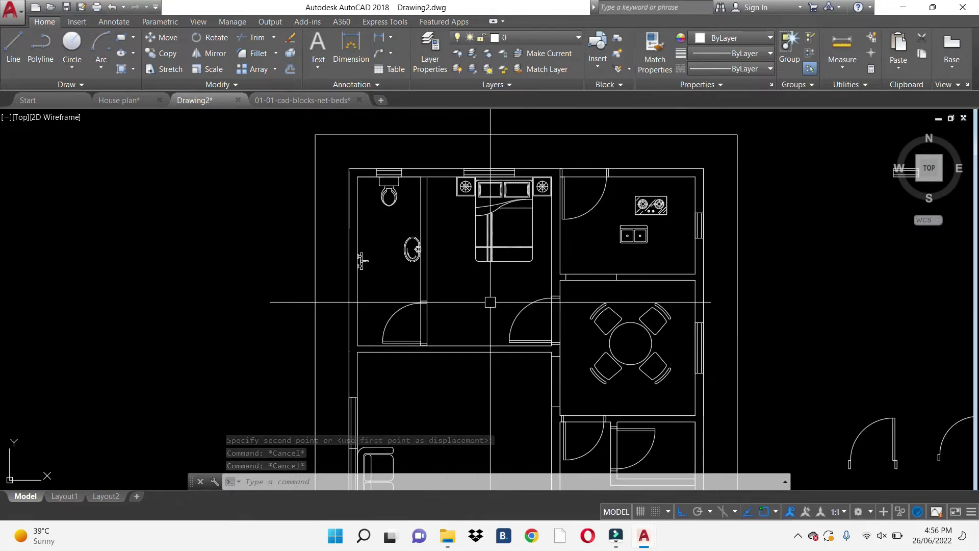
pyautogui.scroll(1, 647, 213)
pyautogui.scroll(2, 567, 223)
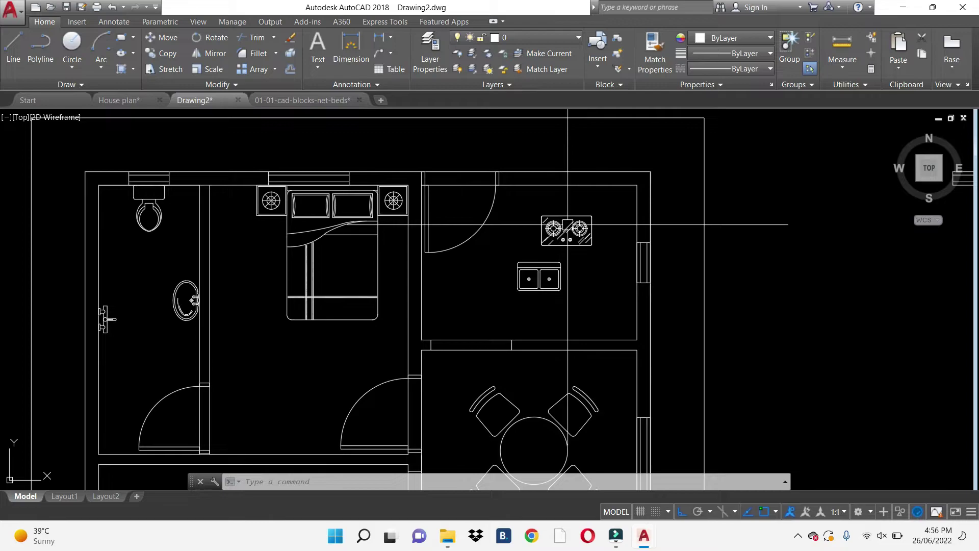
# - Draw the L-shaped counter polyline: a 600 edge along the top wall, then down the right wall
pyautogui.write('pl')
pyautogui.scroll(2, 534, 194)
pyautogui.press('Return')
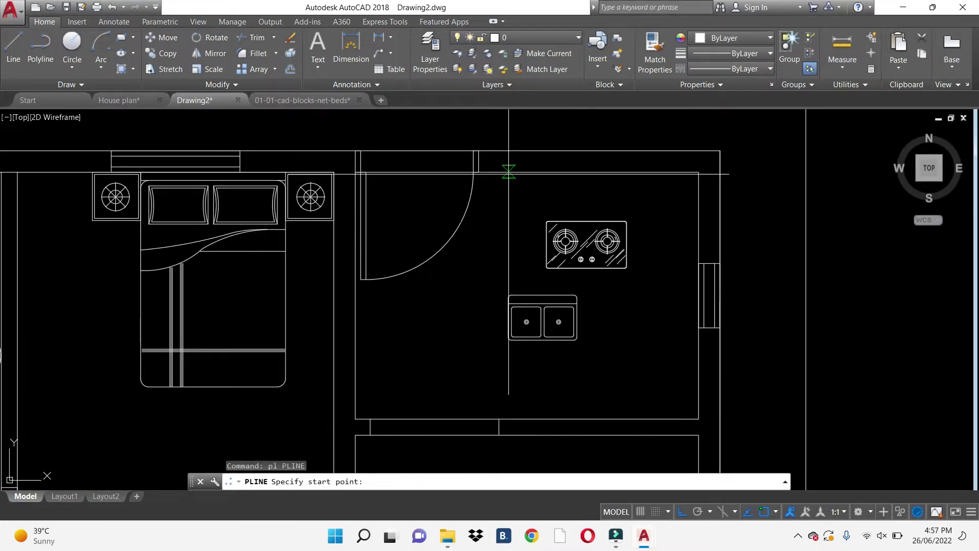
pyautogui.click(509, 173)
pyautogui.write('600')
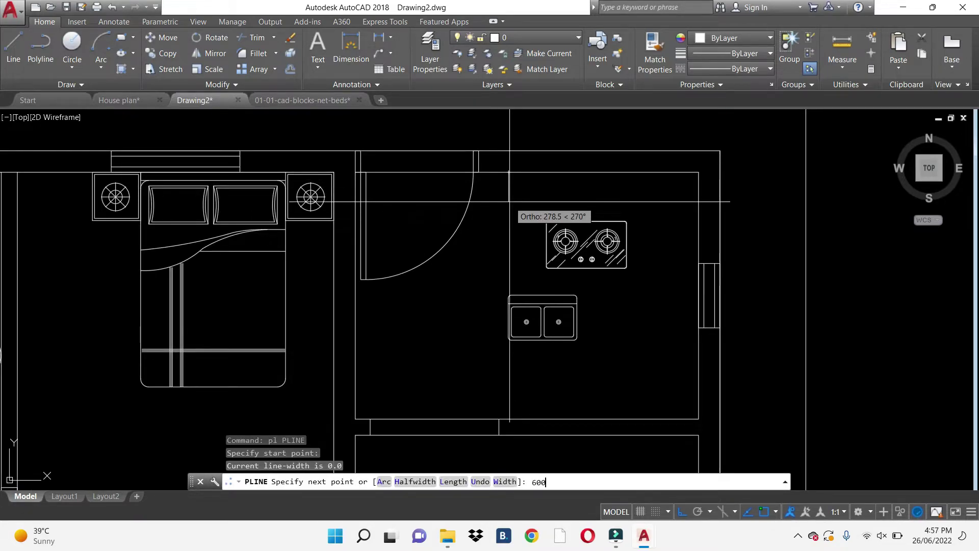
pyautogui.press('Return')
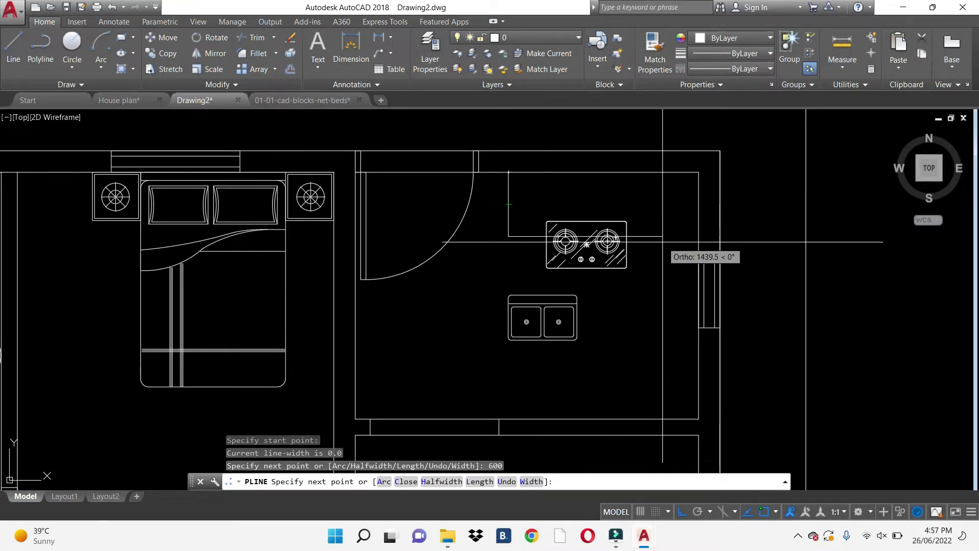
pyautogui.click(644, 236)
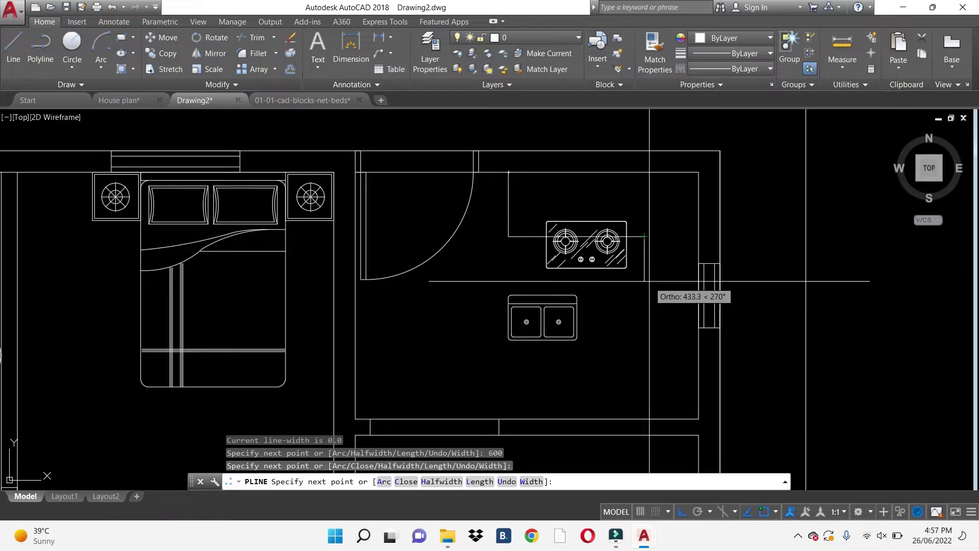
pyautogui.click(644, 422)
pyautogui.press('Escape')
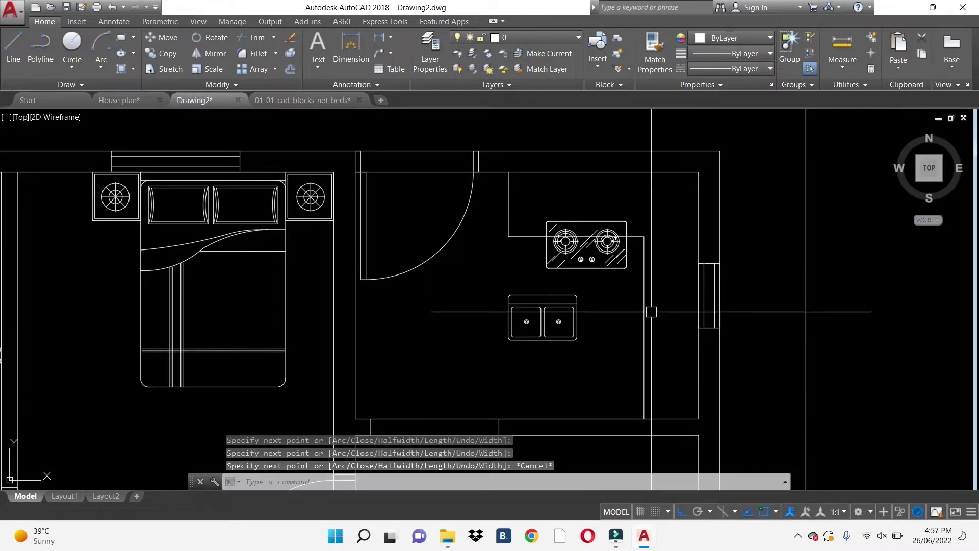
# - Measure the counter depth to the wall with an aligned dimension, then abandon it
pyautogui.write('dal')
pyautogui.press('Return')
pyautogui.click(644, 328)
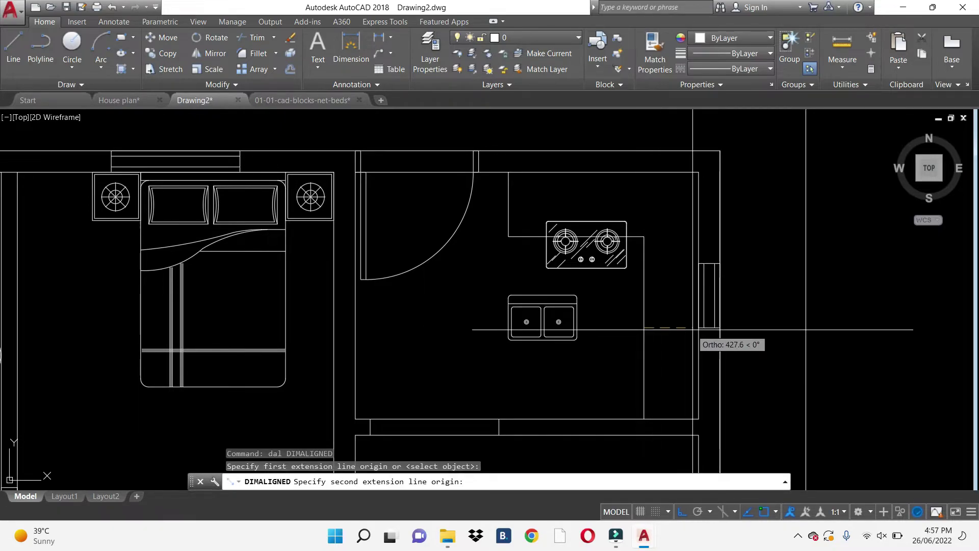
pyautogui.click(699, 327)
pyautogui.press('Escape')
# - Stretch the counter's vertical edge by 90 units
pyautogui.moveTo(685, 330); pyautogui.dragTo(626, 330)
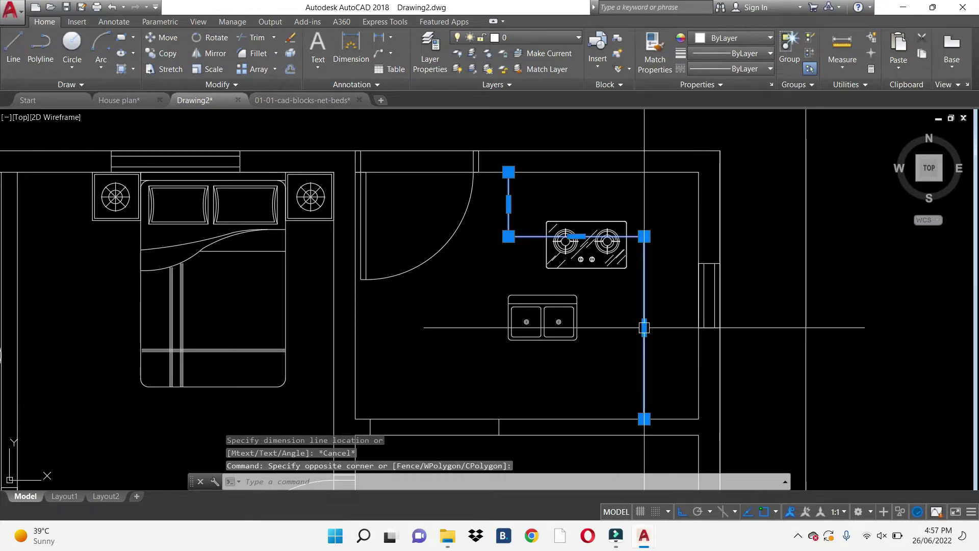
pyautogui.click(644, 328)
pyautogui.write('90')
pyautogui.press('Return')
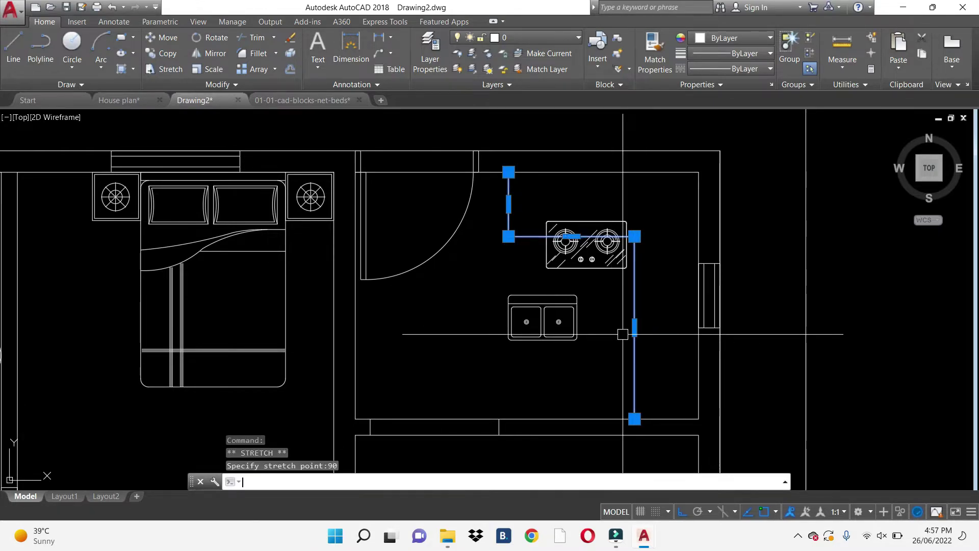
pyautogui.press('Escape')
pyautogui.press('Escape')
pyautogui.click(561, 316)
pyautogui.press('Escape')
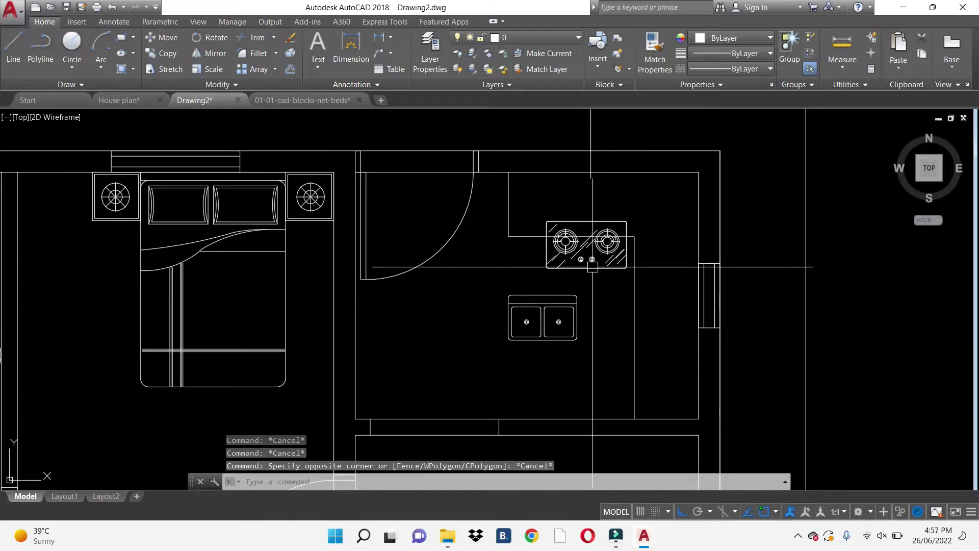
# - Rotate the stove 90° onto the counter's right-hand run
pyautogui.click(586, 255)
pyautogui.write('ro')
pyautogui.press('Return')
# - Shift the stove down along the right counter
pyautogui.press('Return')
pyautogui.click(603, 299)
pyautogui.click(601, 321)
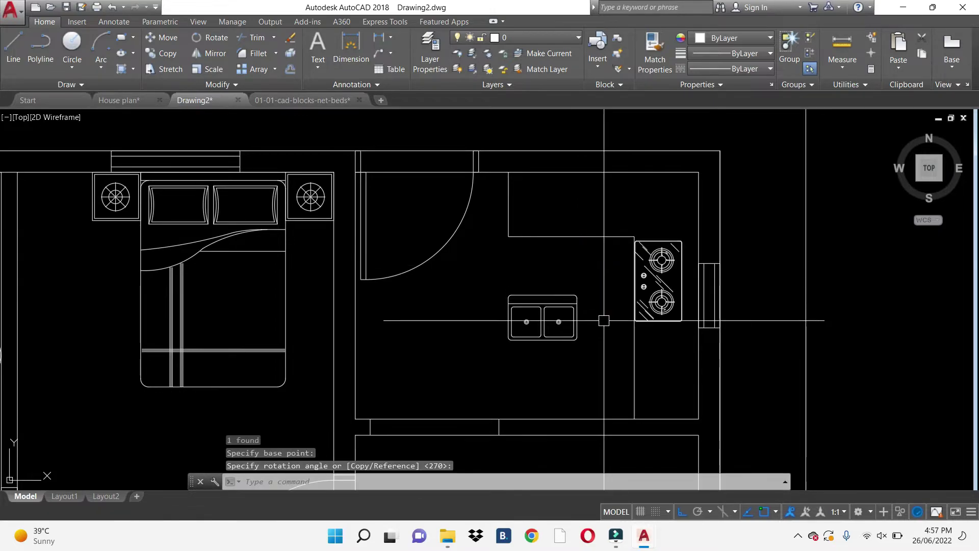
pyautogui.press('Escape')
pyautogui.scroll(2, 683, 330)
pyautogui.write('m')
pyautogui.press('Return')
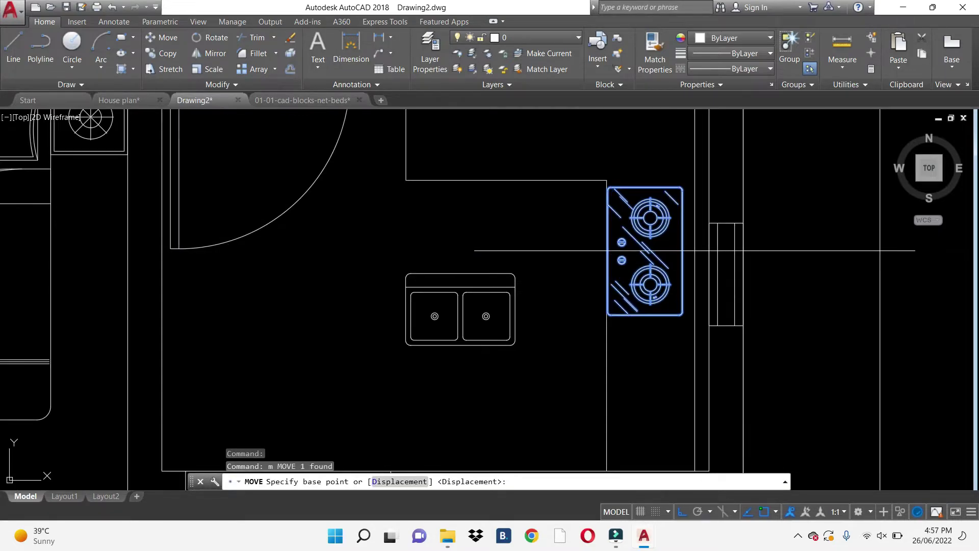
pyautogui.click(694, 237)
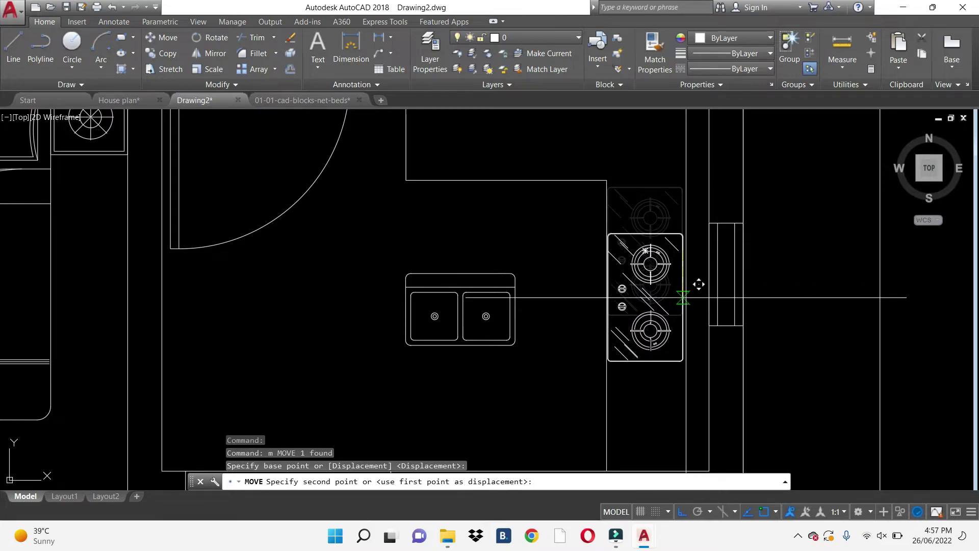
pyautogui.click(695, 285)
pyautogui.scroll(-2, 719, 269)
pyautogui.write('m')
pyautogui.press('Return')
pyautogui.write('p')
pyautogui.press('Return')
pyautogui.press('Return')
pyautogui.click(765, 304)
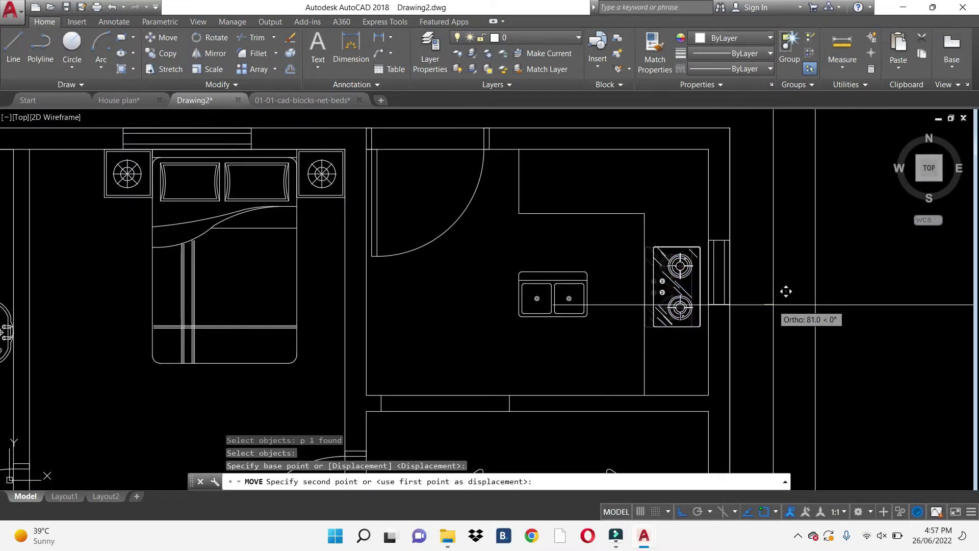
pyautogui.press('Escape')
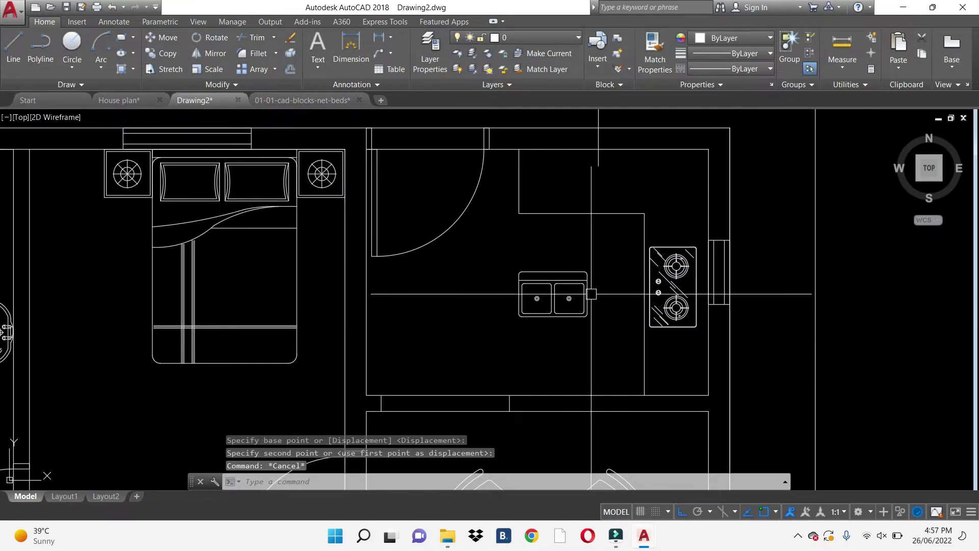
# - Move the double sink up against the kitchen's top wall
pyautogui.click(544, 278)
pyautogui.write('m')
pyautogui.press('Return')
pyautogui.click(553, 272)
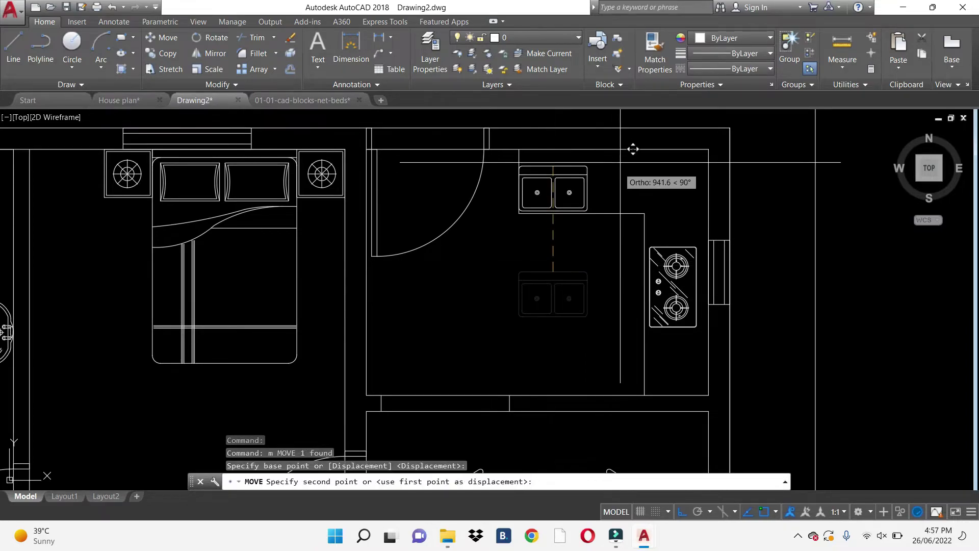
pyautogui.click(632, 143)
pyautogui.scroll(2, 637, 173)
# - Reselect the sink for a further adjustment, then cancel it
pyautogui.moveTo(540, 127); pyautogui.dragTo(614, 212)
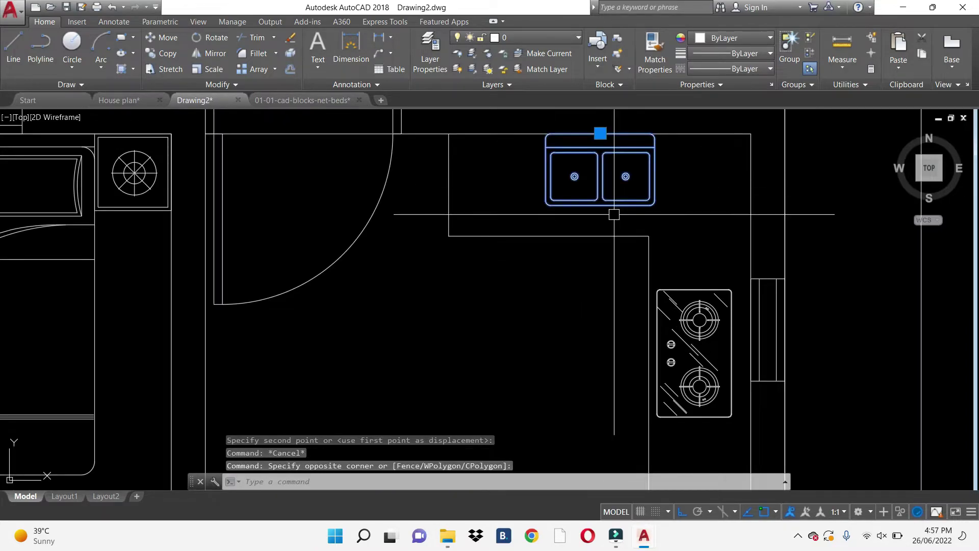
pyautogui.write('m')
pyautogui.press('Return')
pyautogui.scroll(-2, 696, 210)
pyautogui.click(704, 220)
pyautogui.press('Escape')
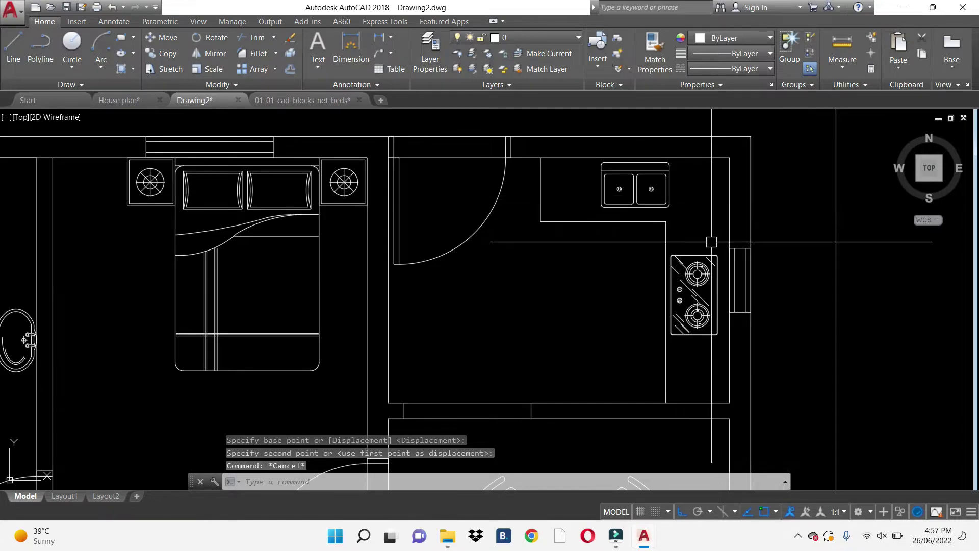
pyautogui.scroll(-4, 654, 218)
pyautogui.press('Escape')
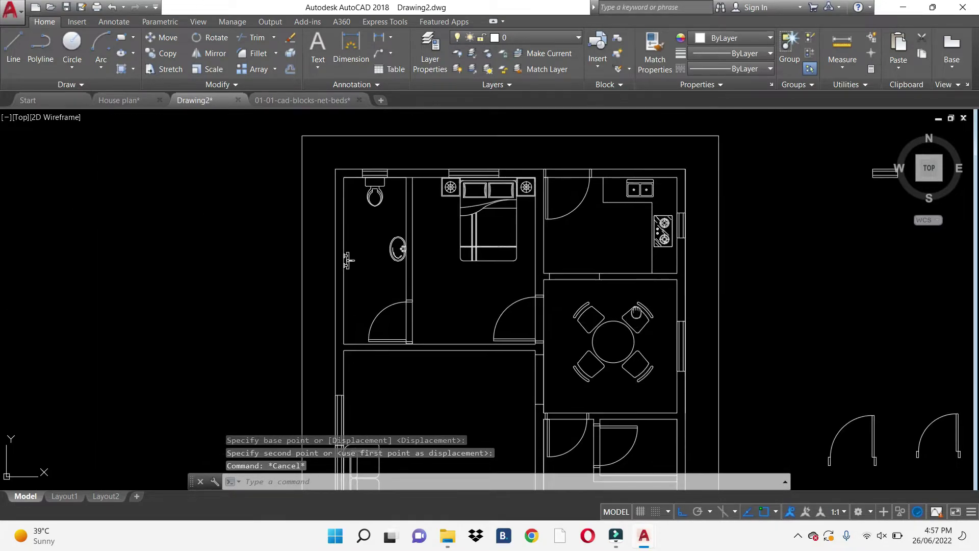
# - Copy the upper bathroom's toilet into the lower-right bathroom
pyautogui.write('co')
pyautogui.press('Return')
pyautogui.click(381, 163)
pyautogui.press('Return')
pyautogui.click(398, 159)
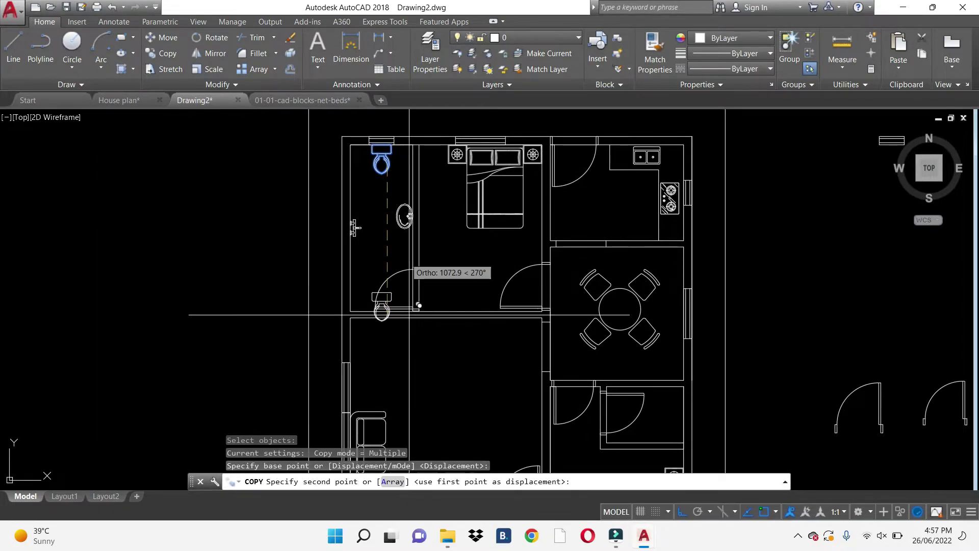
pyautogui.moveTo(461, 392); pyautogui.dragTo(440, 199, button='middle')
pyautogui.click(530, 254)
pyautogui.scroll(4, 530, 253)
pyautogui.press('Escape')
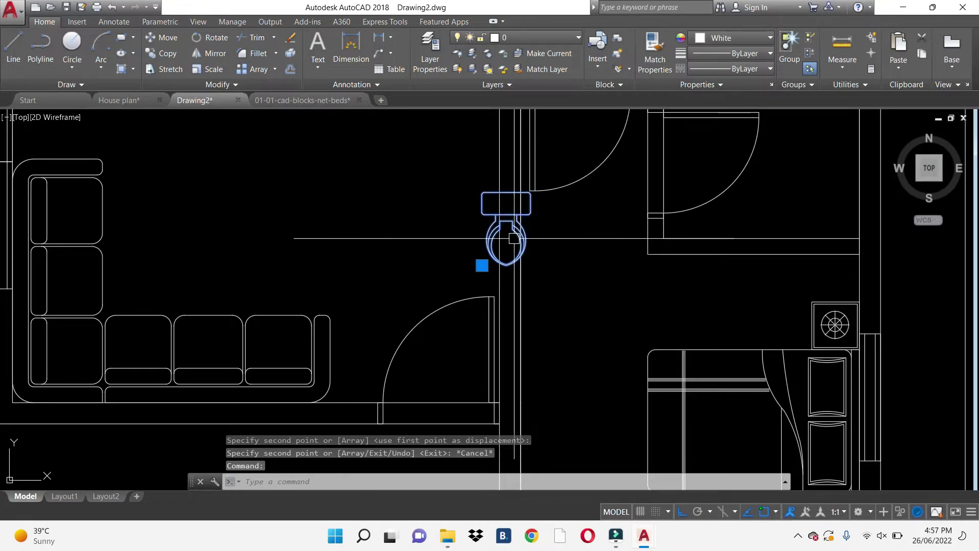
# - Rotate the toilet copy a quarter-turn after an abandoned offset attempt
pyautogui.press('Return')
pyautogui.click(505, 239)
pyautogui.press('Escape')
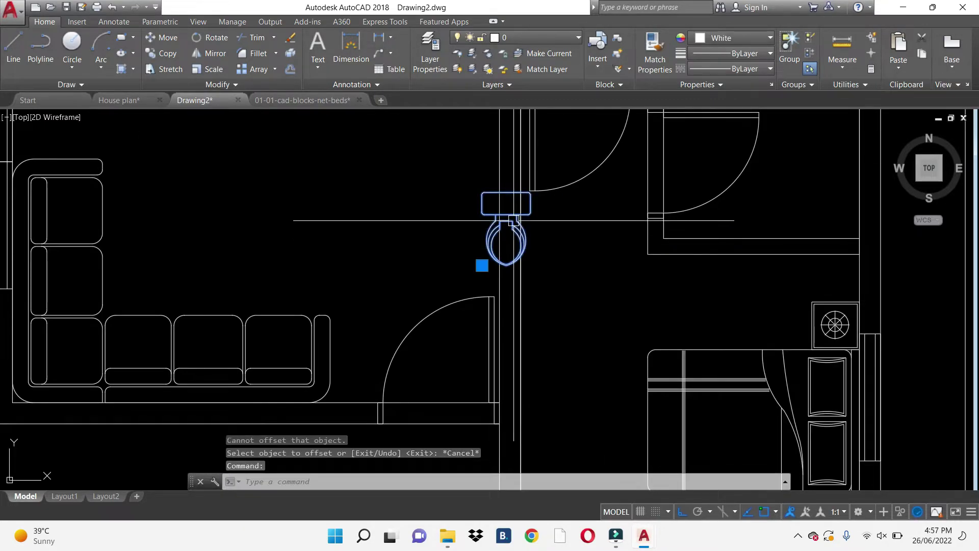
pyautogui.write('r')
pyautogui.press('Return')
pyautogui.press('Escape')
# - Move the rotated toilet against the lower bathroom wall
pyautogui.click(576, 194)
pyautogui.write('m')
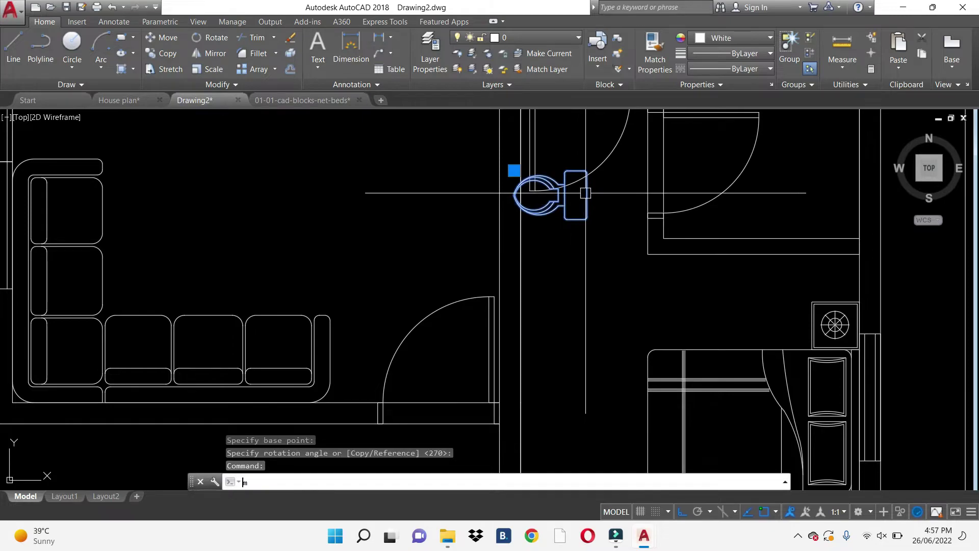
pyautogui.press('Return')
pyautogui.click(587, 195)
pyautogui.scroll(-5, 587, 195)
pyautogui.scroll(5, 648, 224)
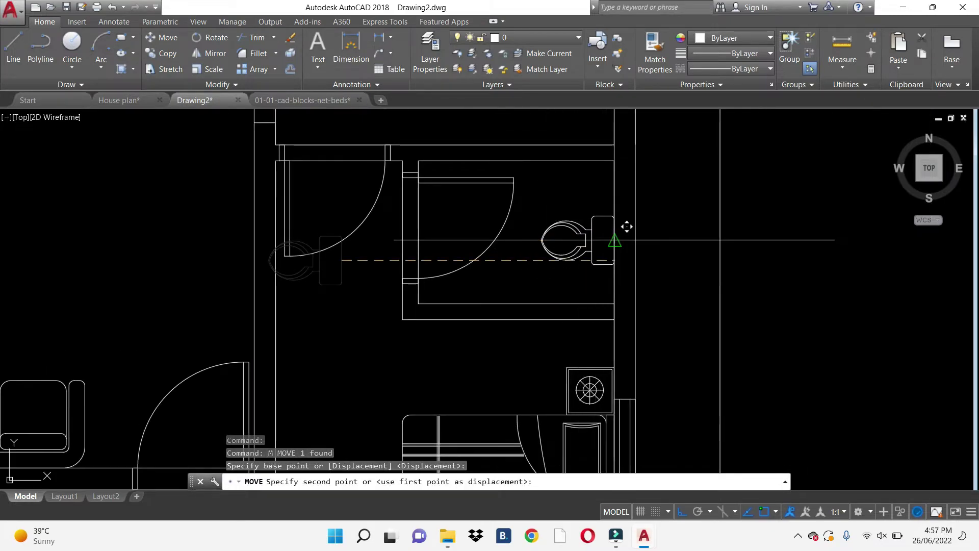
pyautogui.click(614, 240)
pyautogui.press('Escape')
pyautogui.scroll(-5, 568, 278)
# - Start copying the kitchen-wall window, choosing its base point
pyautogui.write('o')
pyautogui.press('Return')
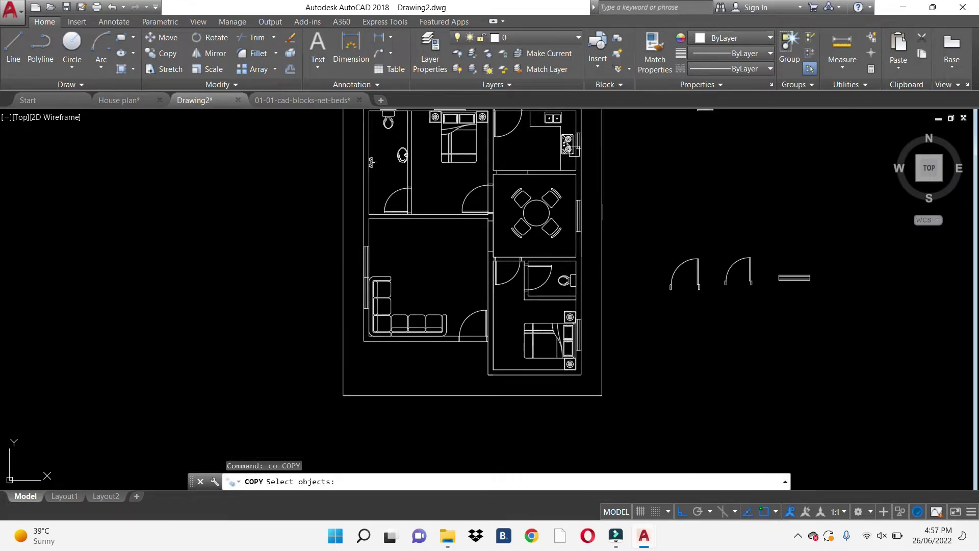
pyautogui.scroll(6, 573, 127)
pyautogui.click(647, 252)
pyautogui.press('Return')
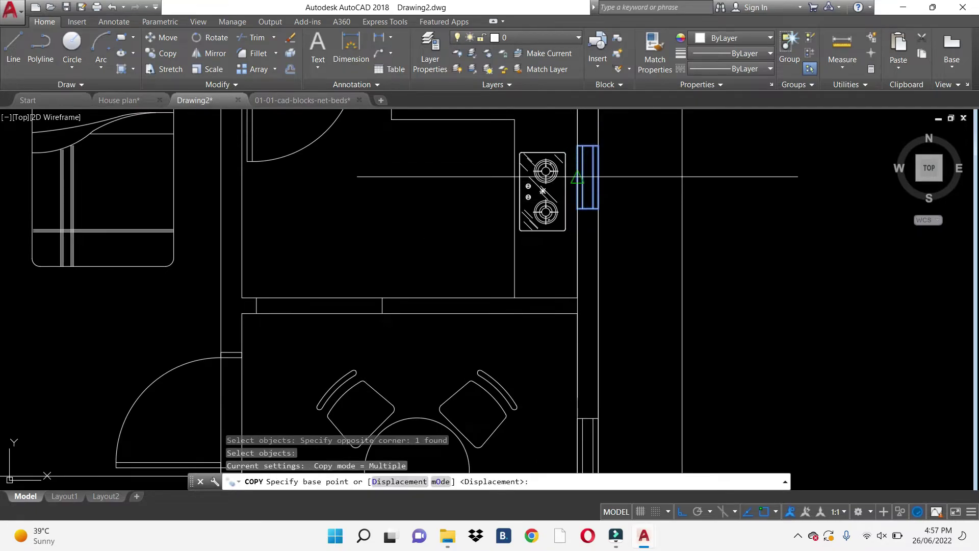
pyautogui.click(578, 177)
pyautogui.scroll(-5, 590, 301)
pyautogui.scroll(5, 584, 326)
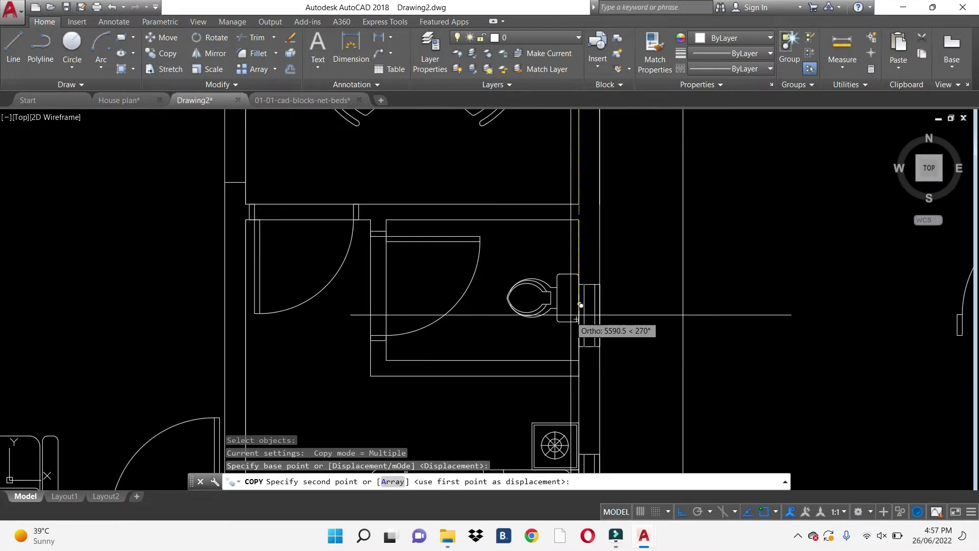
# - Place the window copy in the toilet room's right wall using Mid Between 2 Points
pyautogui.keyDown('shift'); pyautogui.rightClick(572, 315); pyautogui.keyUp('shift')
pyautogui.click(609, 231)
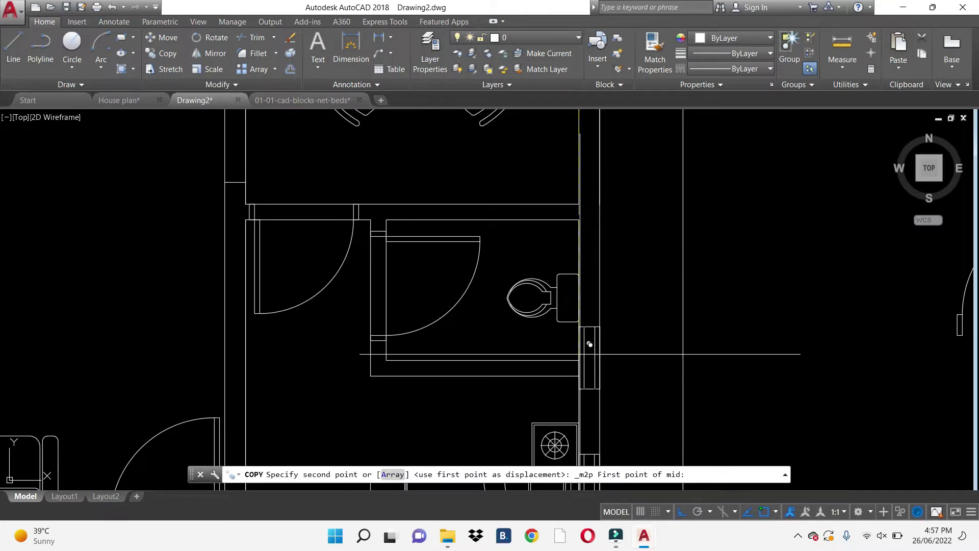
pyautogui.click(590, 339)
pyautogui.click(589, 211)
pyautogui.press('Escape')
pyautogui.scroll(5, 623, 363)
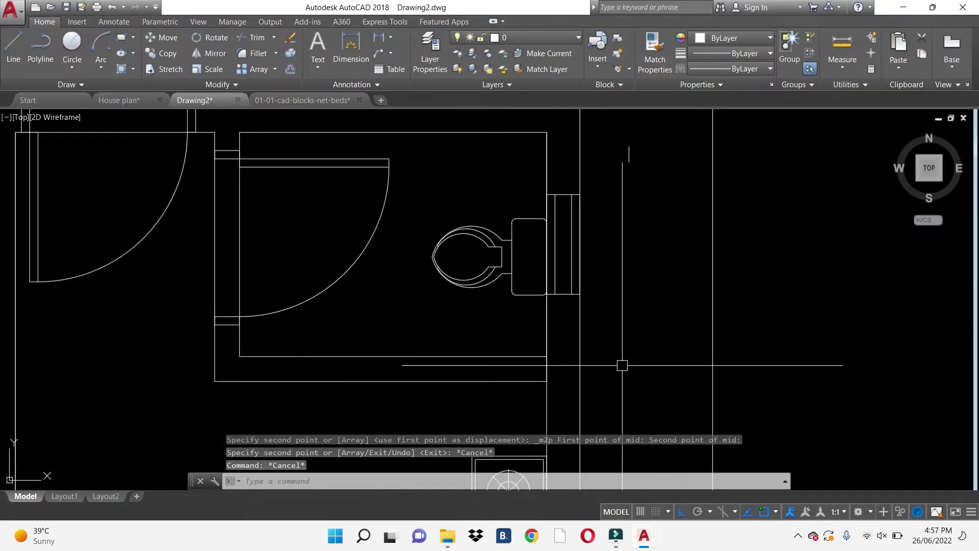
# - Nudge the lower bathroom's toilet flush against the wall
pyautogui.click(459, 248)
pyautogui.write('m')
pyautogui.press('Return')
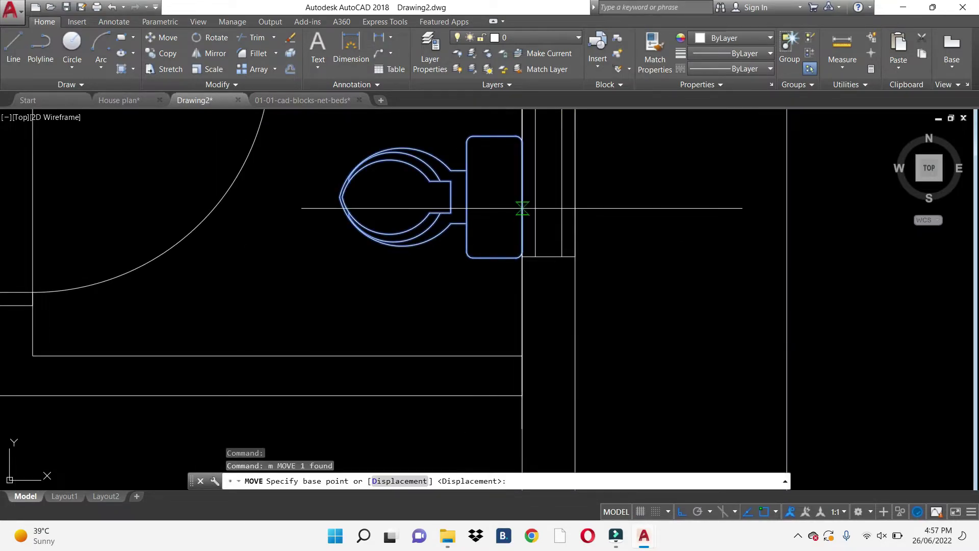
pyautogui.click(522, 196)
pyautogui.scroll(-5, 533, 173)
pyautogui.press('Escape')
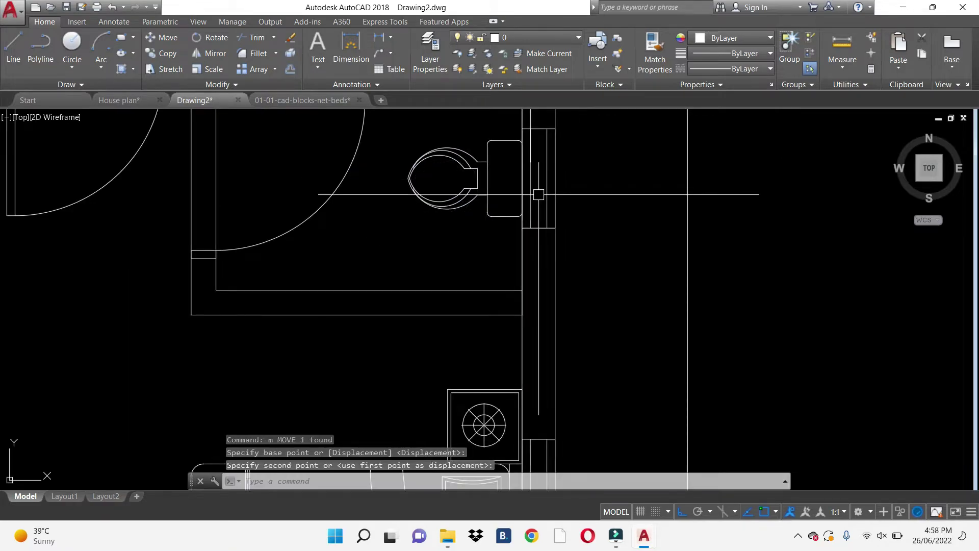
pyautogui.scroll(-2, 616, 291)
pyautogui.scroll(-2, 615, 291)
# - Frame the floor plan and window-select the shower tap fixture
pyautogui.moveTo(561, 307); pyautogui.dragTo(428, 299, button='middle')
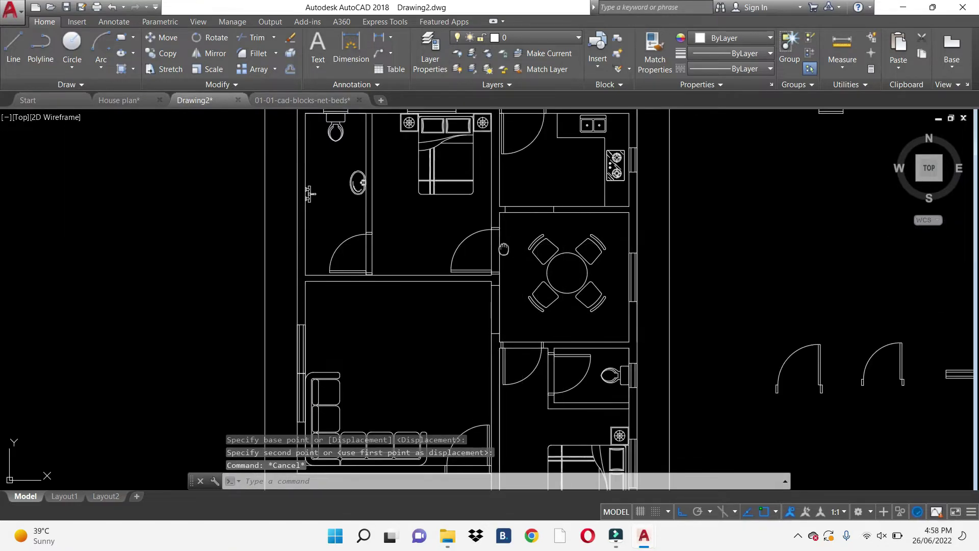
pyautogui.press('Escape')
pyautogui.moveTo(352, 299); pyautogui.dragTo(386, 231, button='middle')
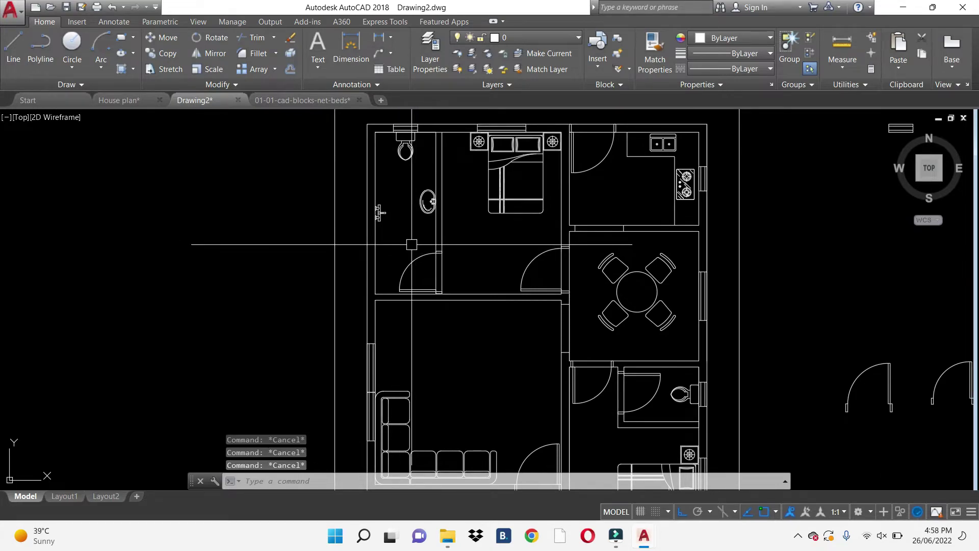
pyautogui.scroll(3, 376, 212)
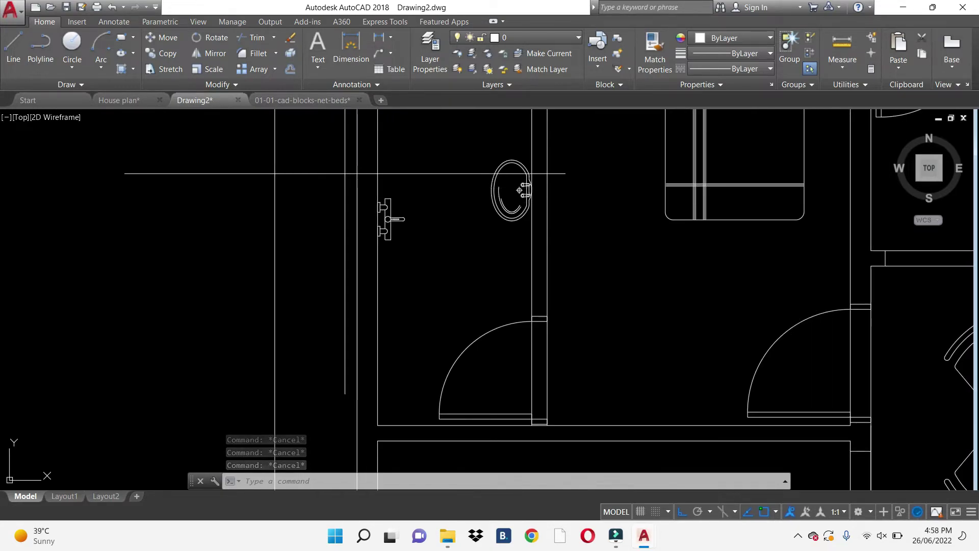
pyautogui.click(383, 218)
pyautogui.click(442, 271)
pyautogui.write('o')
pyautogui.press('Return')
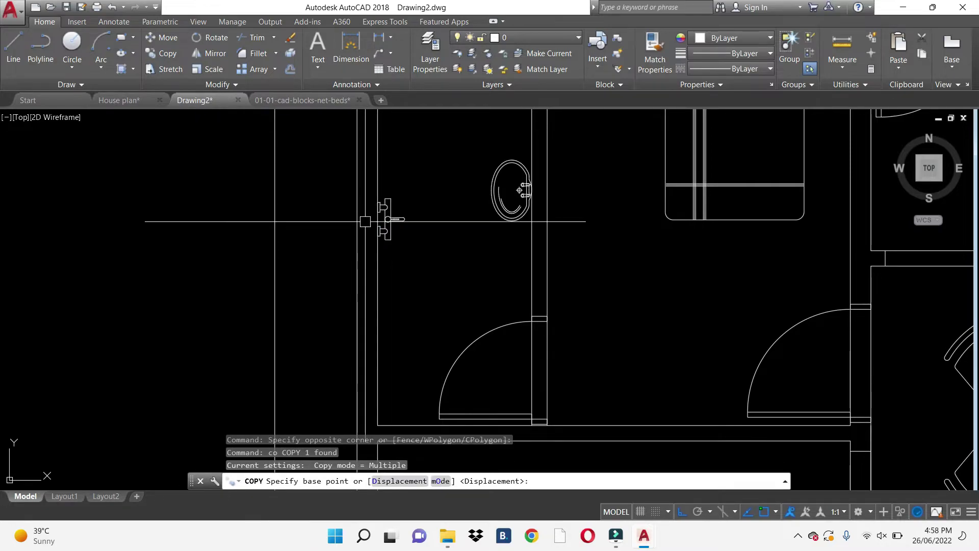
pyautogui.press('Escape')
pyautogui.scroll(-3, 365, 221)
pyautogui.moveTo(332, 184); pyautogui.dragTo(427, 255)
# - Copy the shower tap into the lower-right bathroom
pyautogui.write('co')
pyautogui.press('Return')
pyautogui.scroll(3, 372, 211)
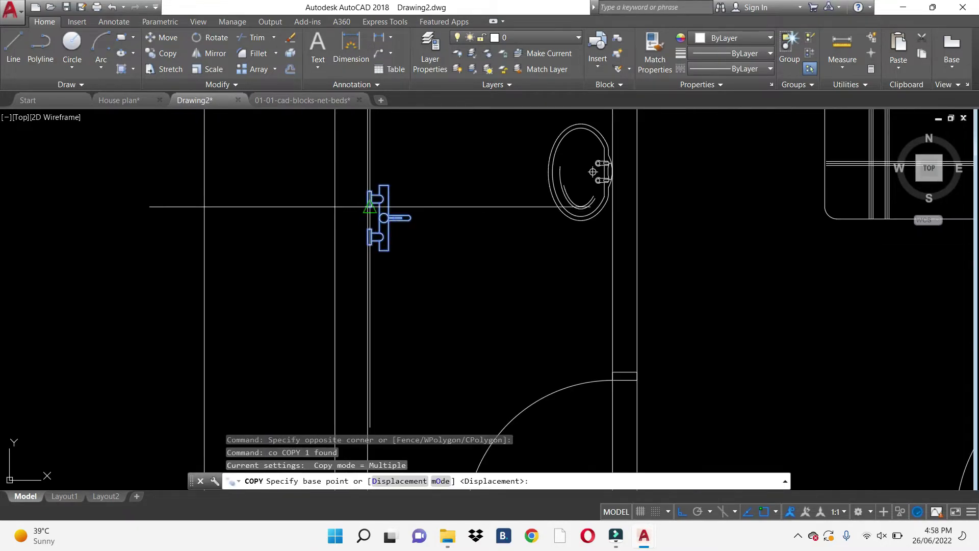
pyautogui.click(383, 219)
pyautogui.scroll(-3, 433, 285)
pyautogui.scroll(4, 493, 320)
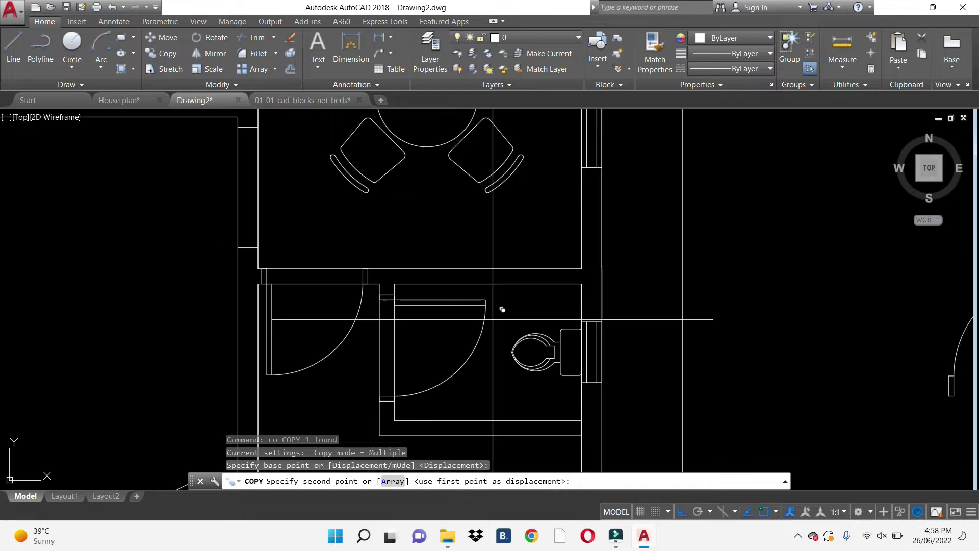
pyautogui.click(474, 283)
pyautogui.press('Escape')
# - Rotate the copied shower tap 90° about its base
pyautogui.scroll(5, 474, 283)
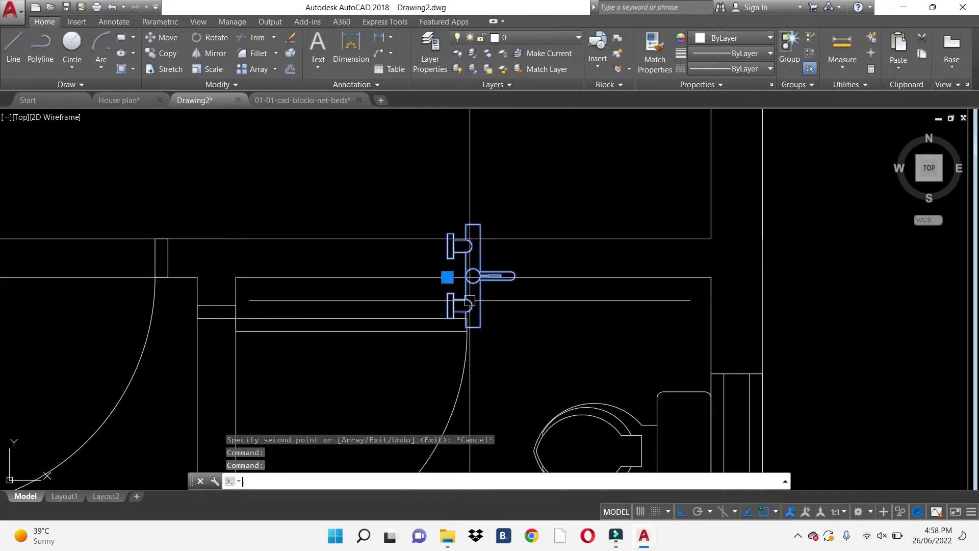
pyautogui.write('r')
pyautogui.click(516, 308)
pyautogui.press('Escape')
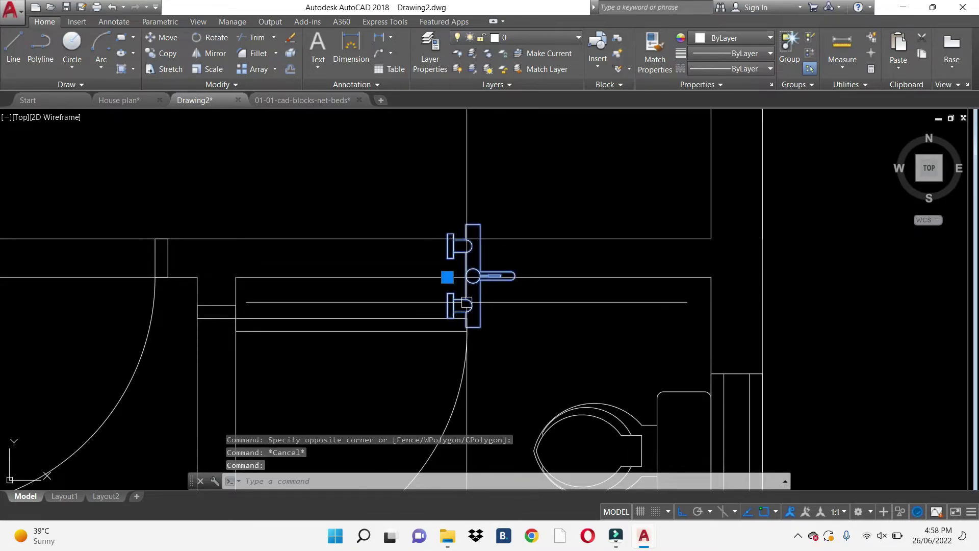
pyautogui.write('o')
pyautogui.press('Return')
pyautogui.click(487, 302)
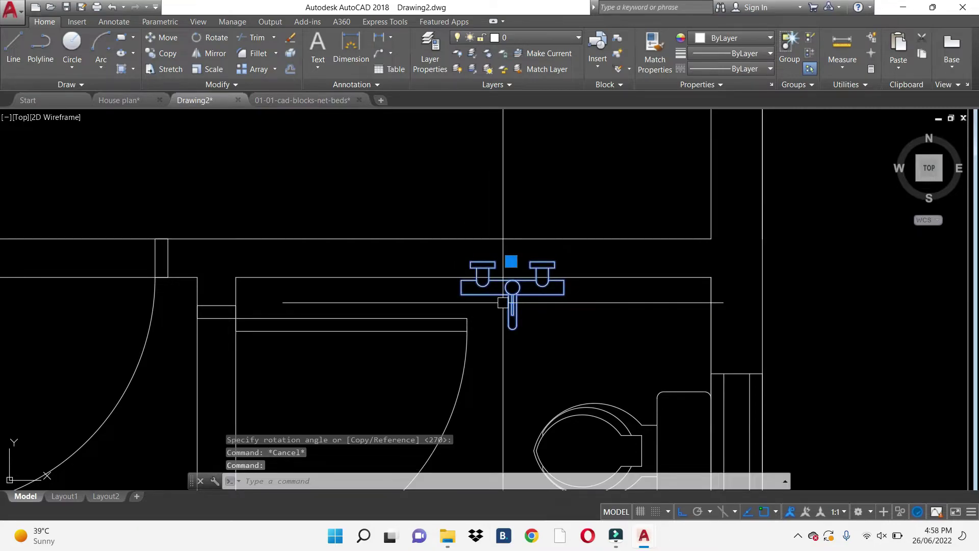
# - Move the rotated tap onto the bathroom's top wall
pyautogui.write('m')
pyautogui.press('Return')
pyautogui.click(471, 261)
pyautogui.scroll(2, 422, 269)
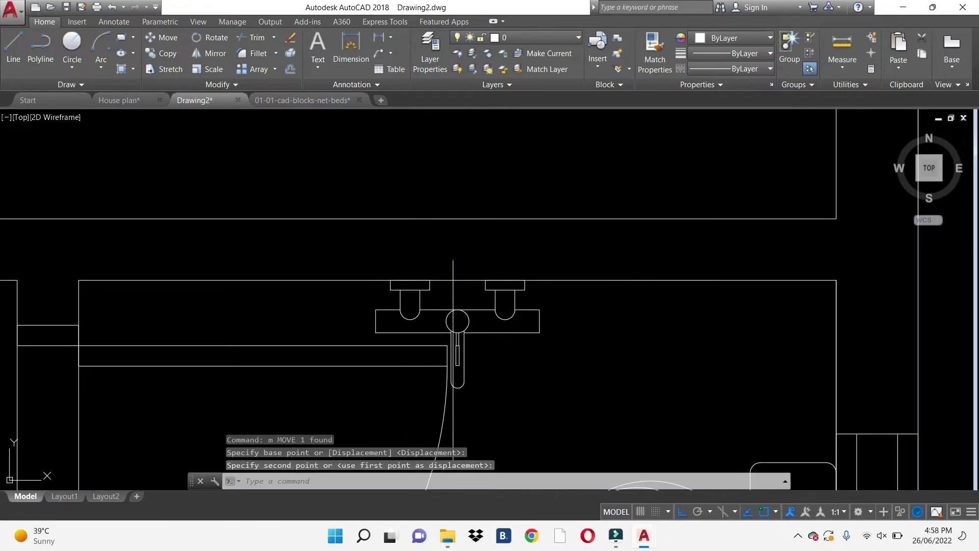
pyautogui.press('Escape')
pyautogui.scroll(-3, 453, 327)
pyautogui.press('Escape')
pyautogui.scroll(-4, 518, 351)
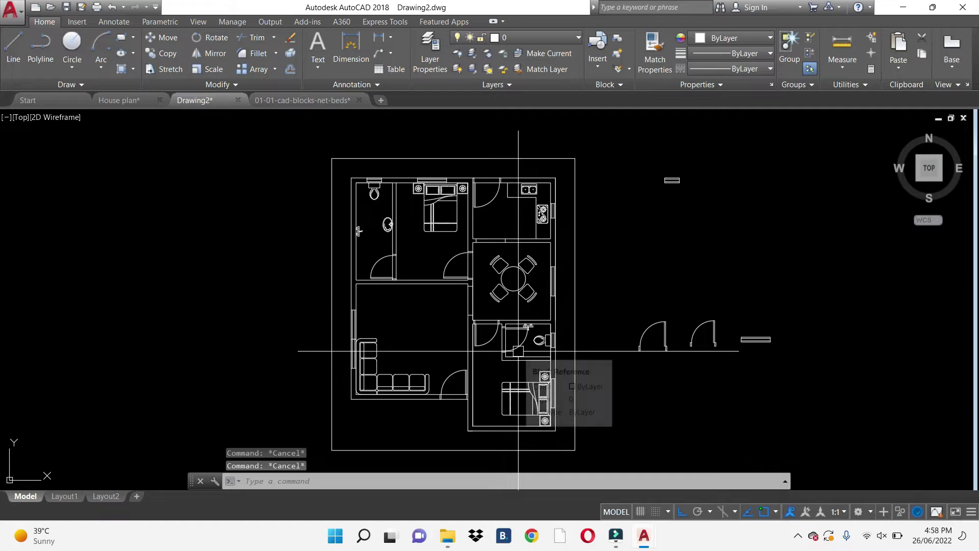
# - Pan to the spare blocks beside the plan and begin a selection window around them
pyautogui.moveTo(518, 351); pyautogui.dragTo(526, 323, button='middle')
pyautogui.press('Escape')
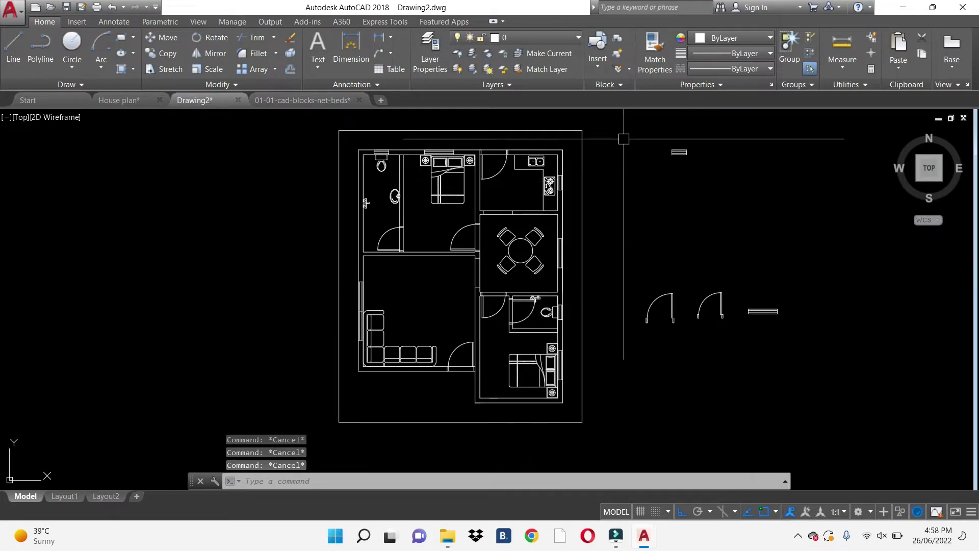
pyautogui.click(624, 138)
# - Window-select the spare door and window blocks and erase them
pyautogui.click(811, 351)
pyautogui.write('e')
pyautogui.press('Return')
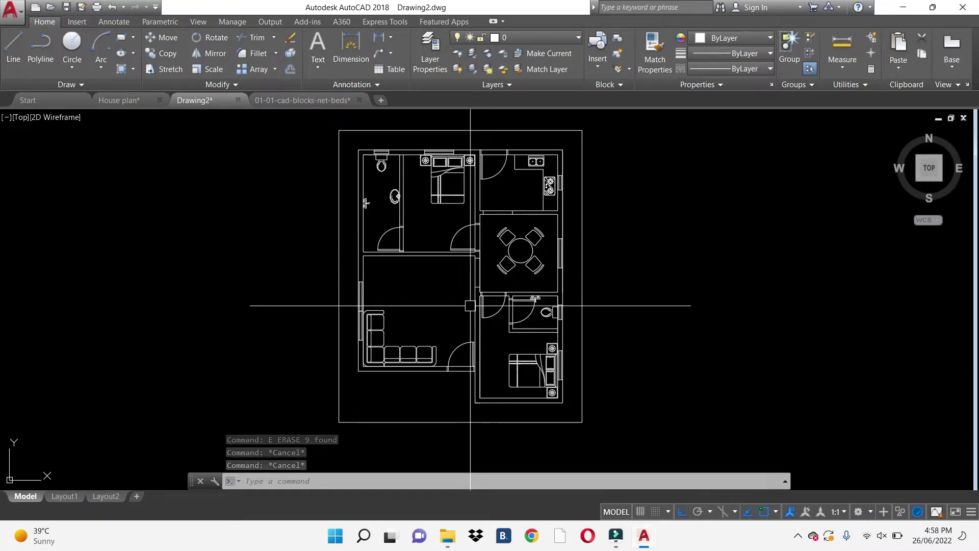
# - Copy the three-seat sofa block from the sofa blocks drawing with a base point
pyautogui.click(300, 101)
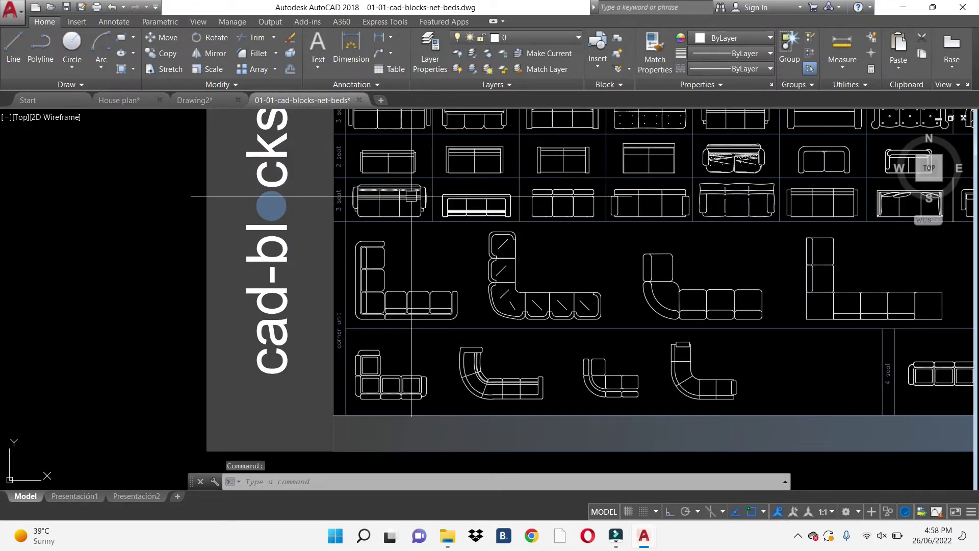
pyautogui.click(406, 194)
pyautogui.hotkey('ctrl', 'shift', 'c')
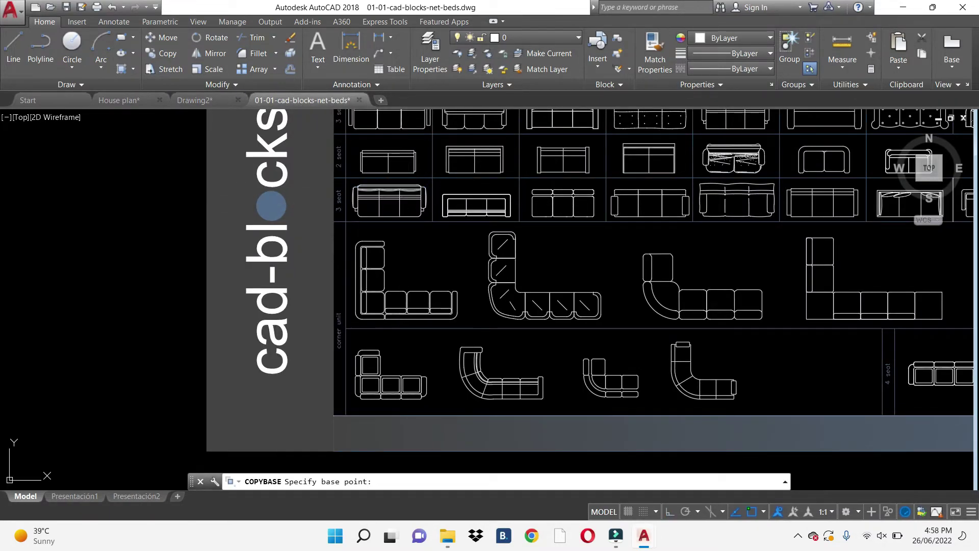
pyautogui.press('Escape')
# - Paste the sofa left of the house plan, then erase it again
pyautogui.click(209, 102)
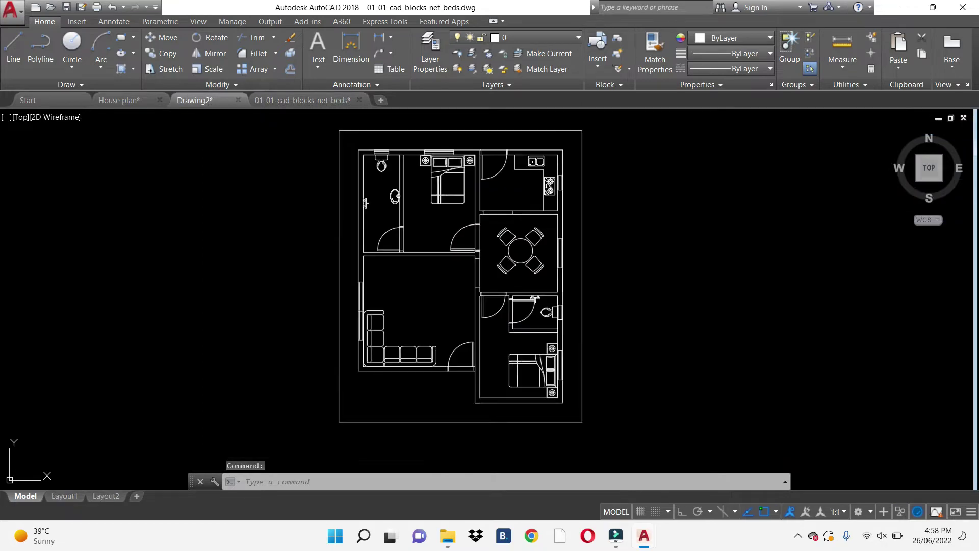
pyautogui.hotkey('ctrl', 'v')
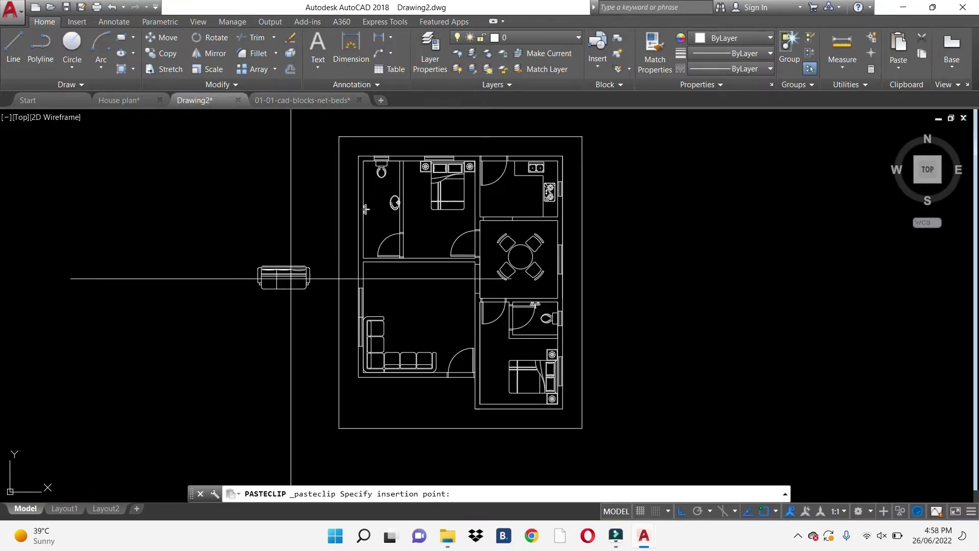
pyautogui.scroll(2, 296, 318)
pyautogui.click(314, 278)
pyautogui.click(286, 258)
pyautogui.write('e')
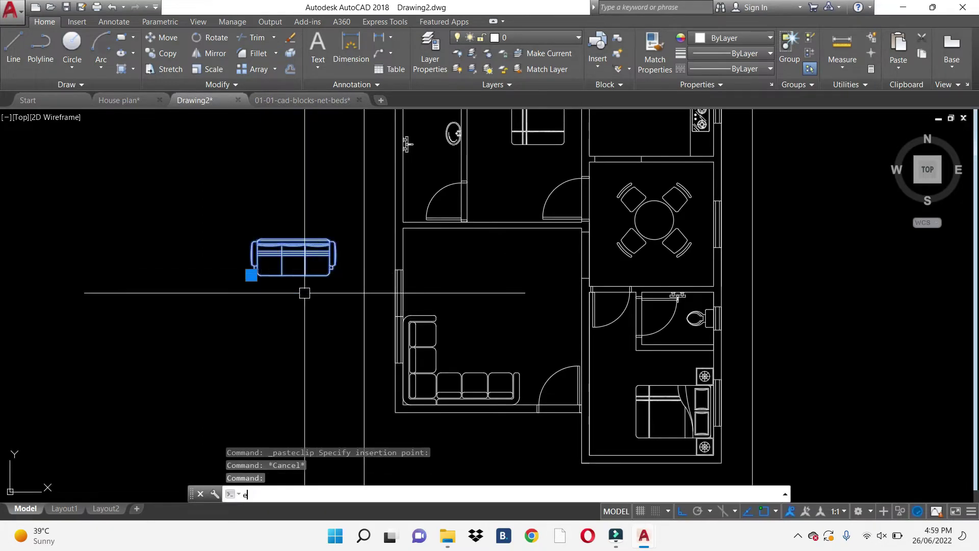
pyautogui.press('Return')
pyautogui.scroll(2, 525, 342)
pyautogui.press('Escape')
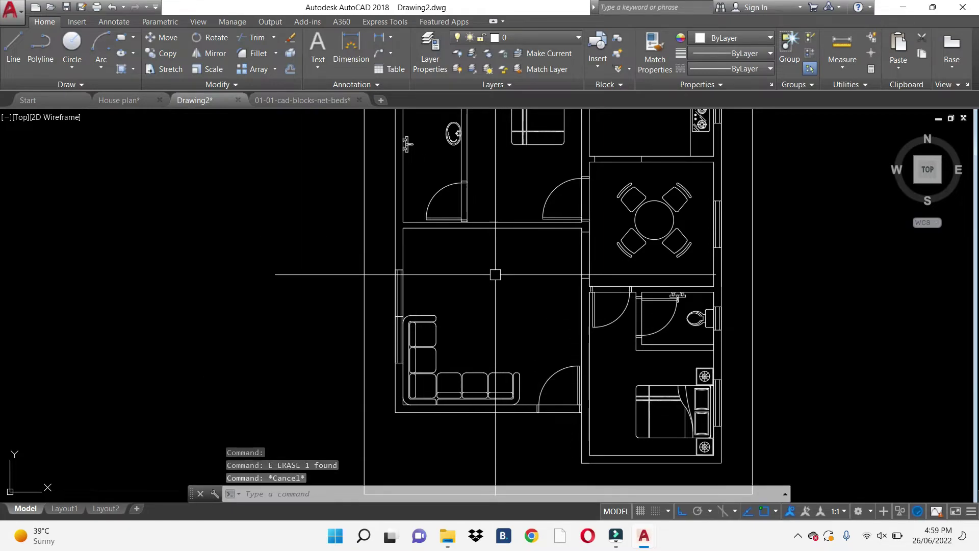
# - Start a rectangle with REC in the plan, then cancel it
pyautogui.write('rec')
pyautogui.press('Return')
pyautogui.scroll(3, 459, 220)
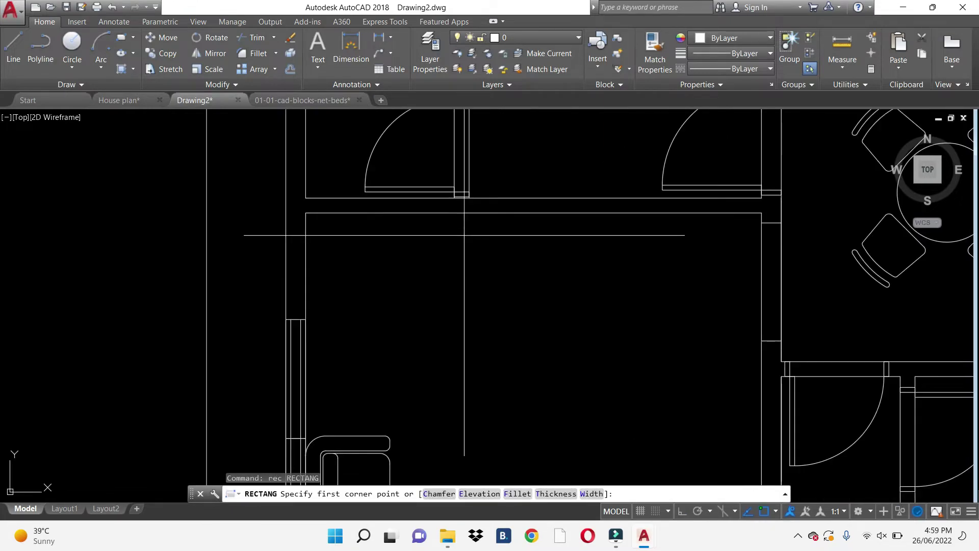
pyautogui.scroll(3, 454, 214)
pyautogui.click(441, 205)
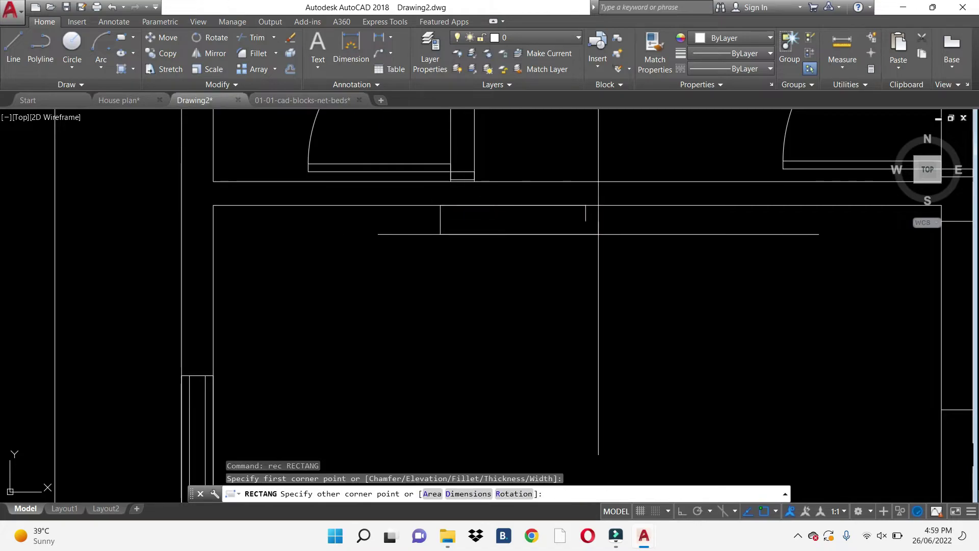
pyautogui.press('Escape')
pyautogui.scroll(-5, 501, 275)
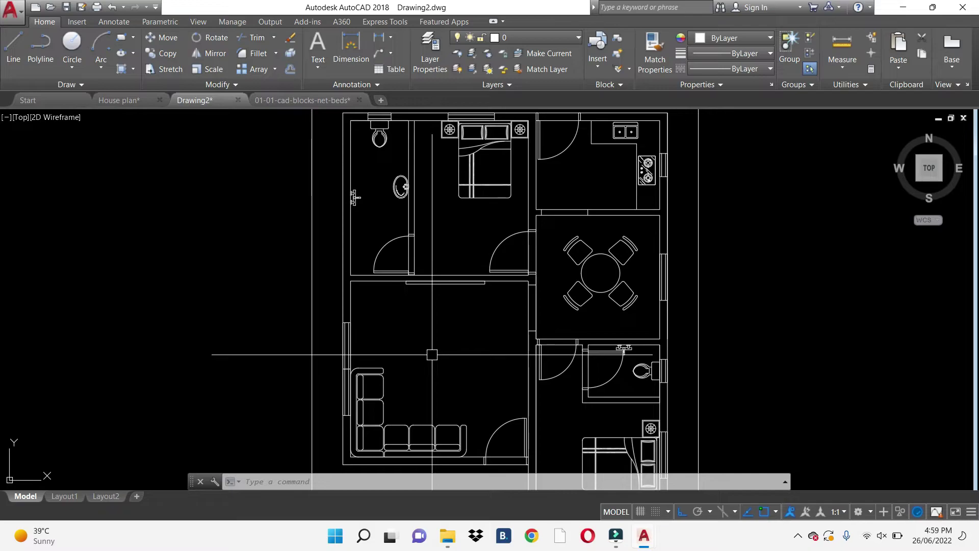
# - Write a HALL multiline text label at 150 height
pyautogui.write('t')
pyautogui.press('Return')
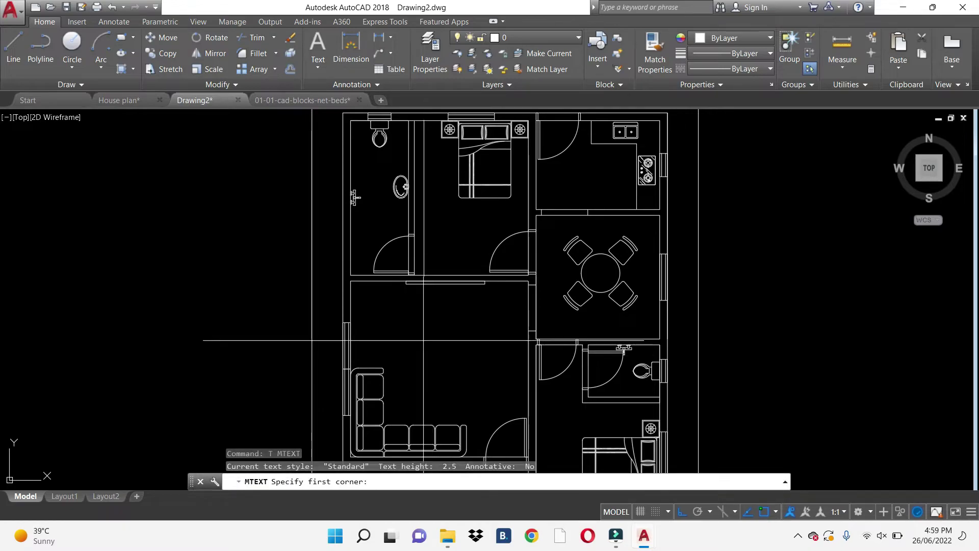
pyautogui.click(392, 320)
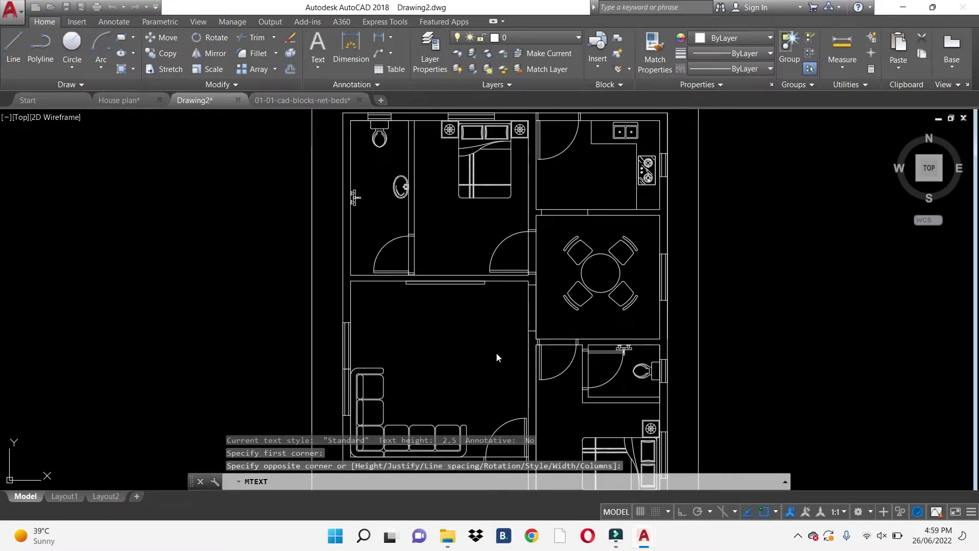
pyautogui.click(497, 354)
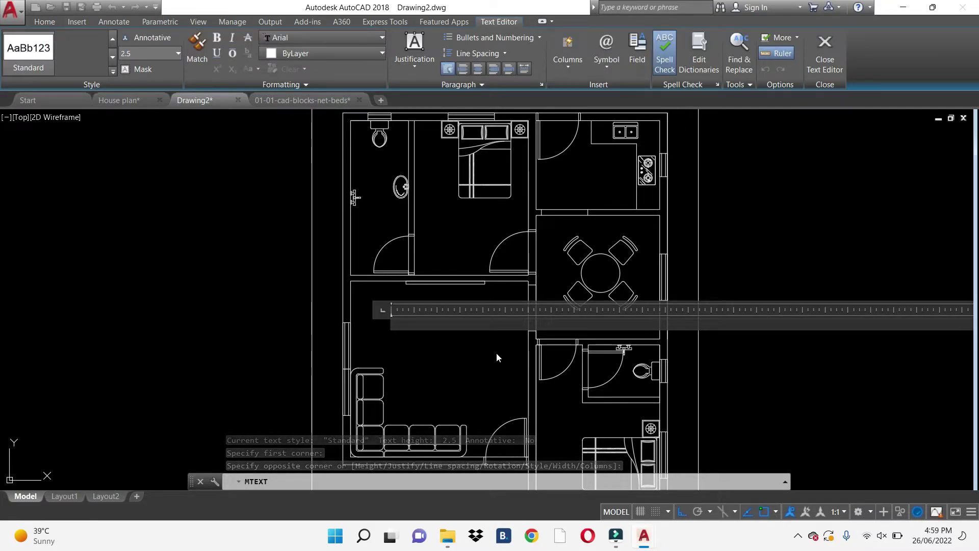
pyautogui.write('h')
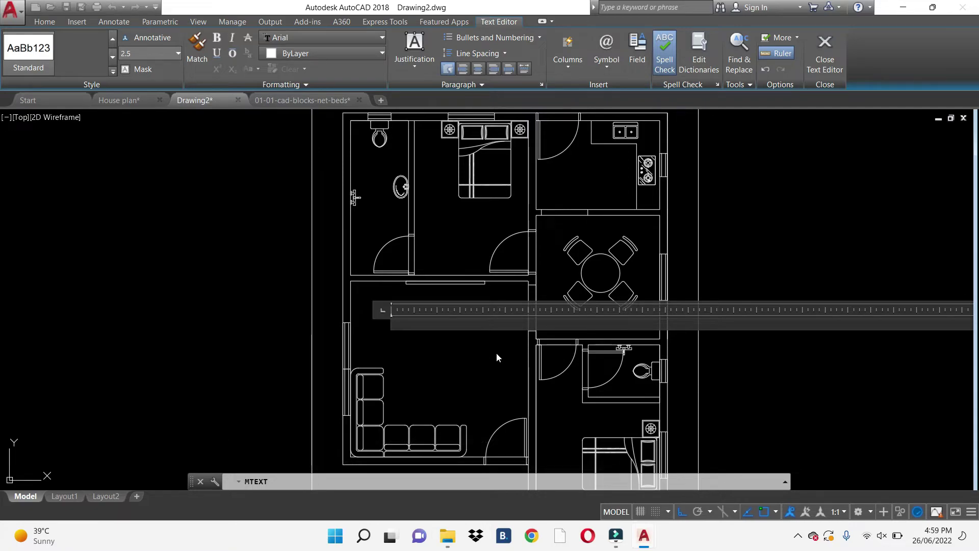
pyautogui.press('BackSpace')
pyautogui.write('HALL')
pyautogui.hotkey('ctrl', 'a')
pyautogui.press('Return')
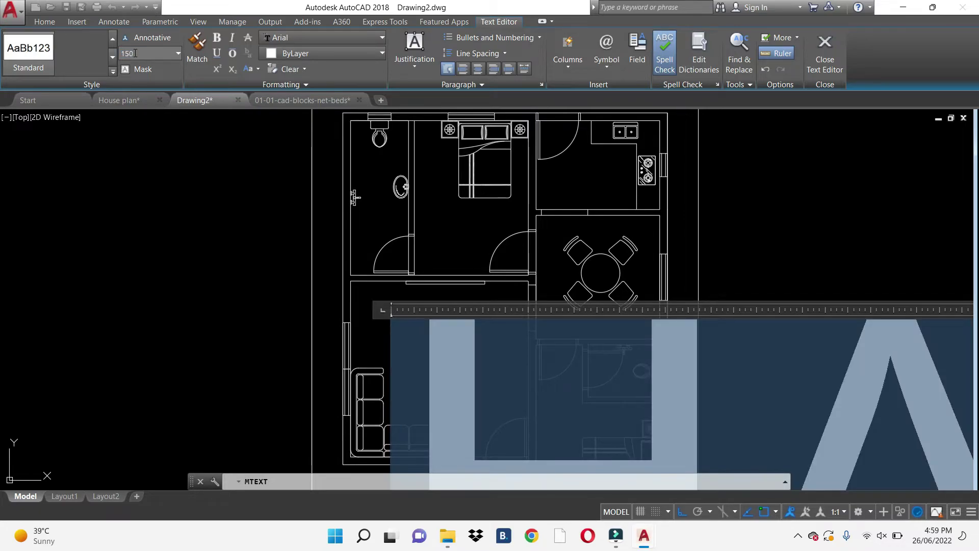
pyautogui.press('Escape')
# - Move the HALL label to the centre of the hall
pyautogui.scroll(3, 383, 324)
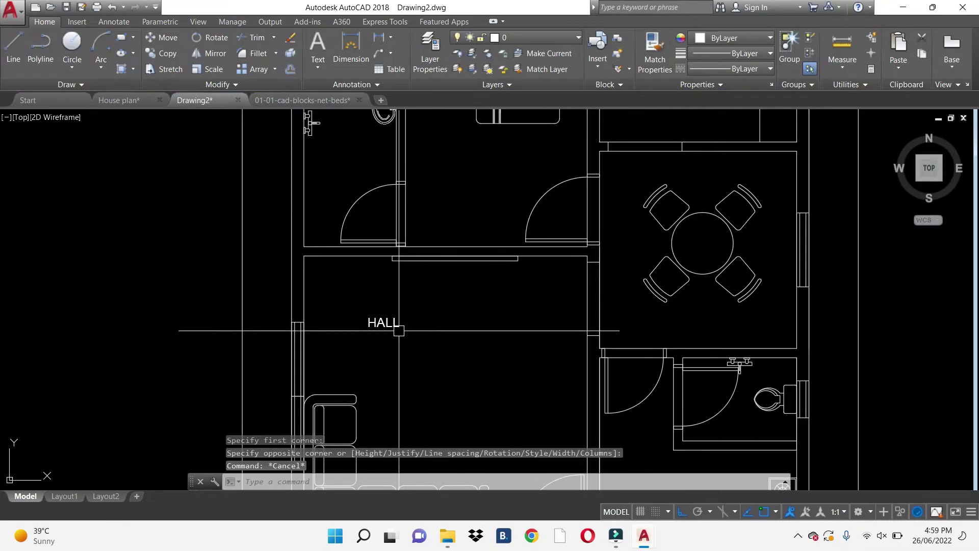
pyautogui.press('m')
pyautogui.press('Return')
pyautogui.click(383, 324)
pyautogui.click(440, 327)
pyautogui.press('Escape')
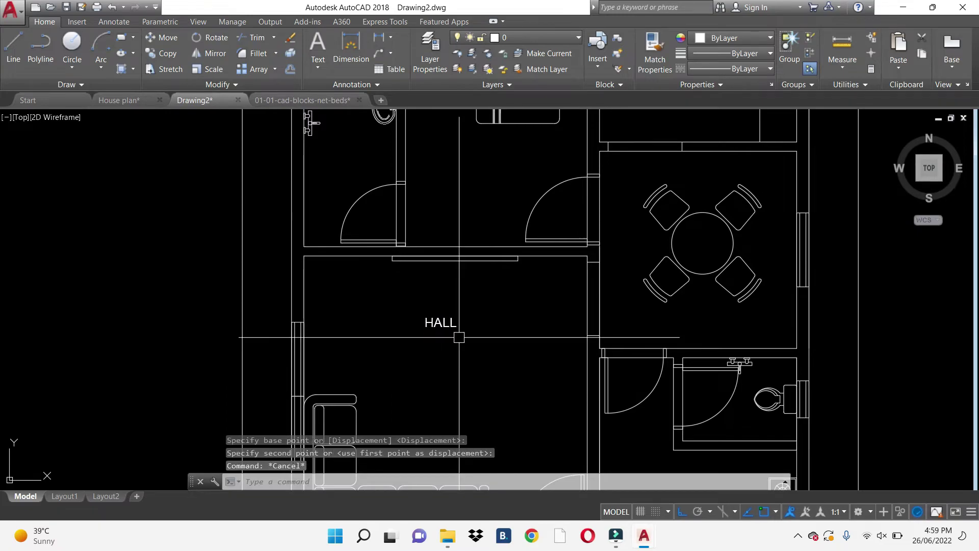
# - Copy HALL into the dining room and edit it to read DINING ROOM
pyautogui.click(451, 327)
pyautogui.write('co')
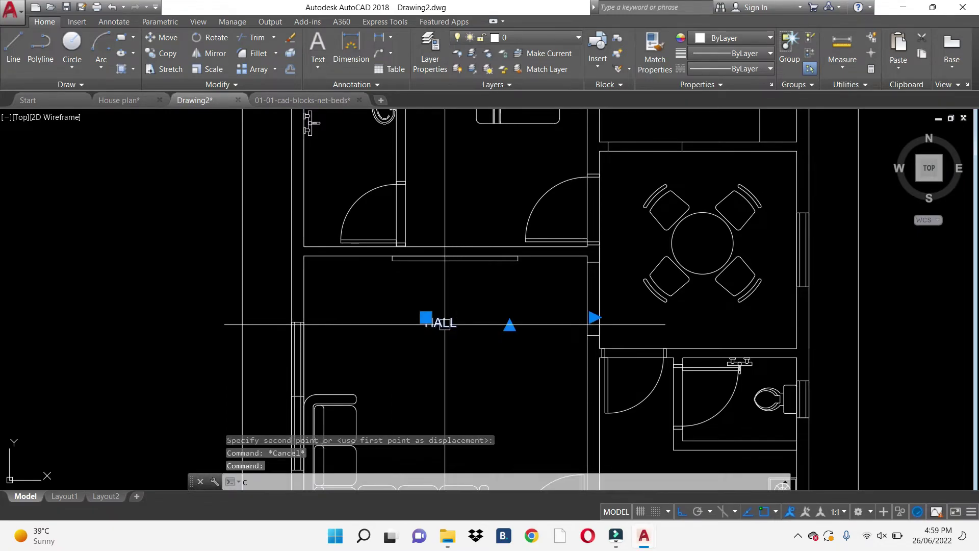
pyautogui.press('Return')
pyautogui.click(446, 335)
pyautogui.click(699, 319)
pyautogui.press('Escape')
pyautogui.write('ed')
pyautogui.press('Return')
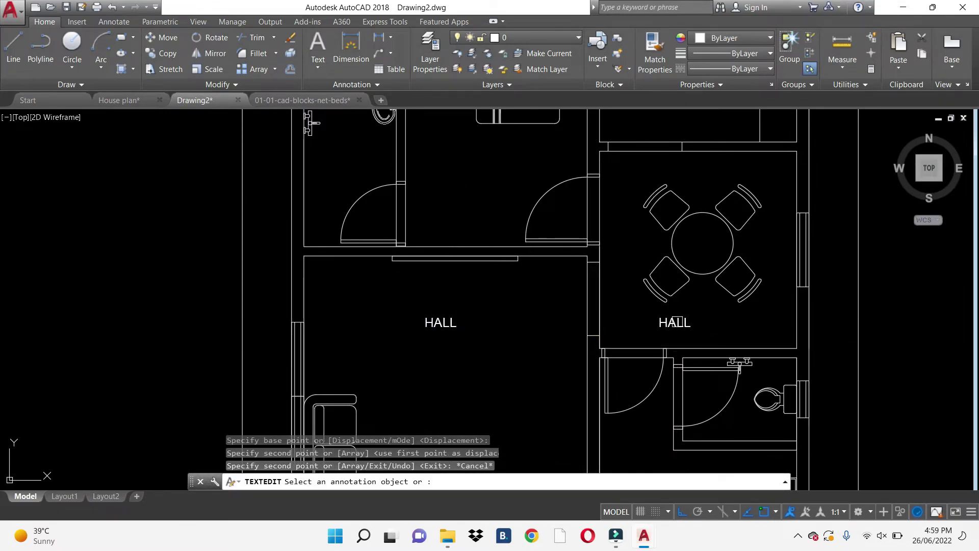
pyautogui.click(679, 326)
pyautogui.write('IN')
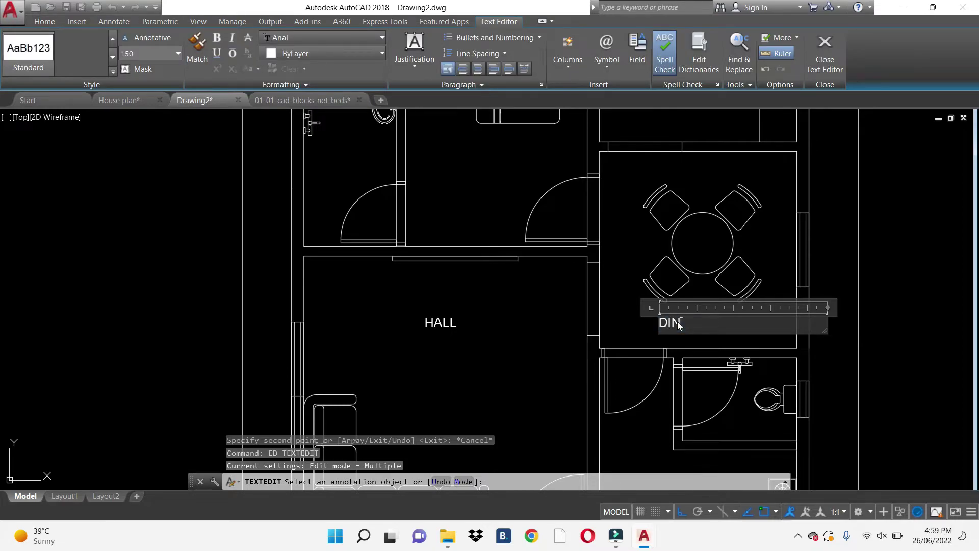
pyautogui.write('ING ROOM')
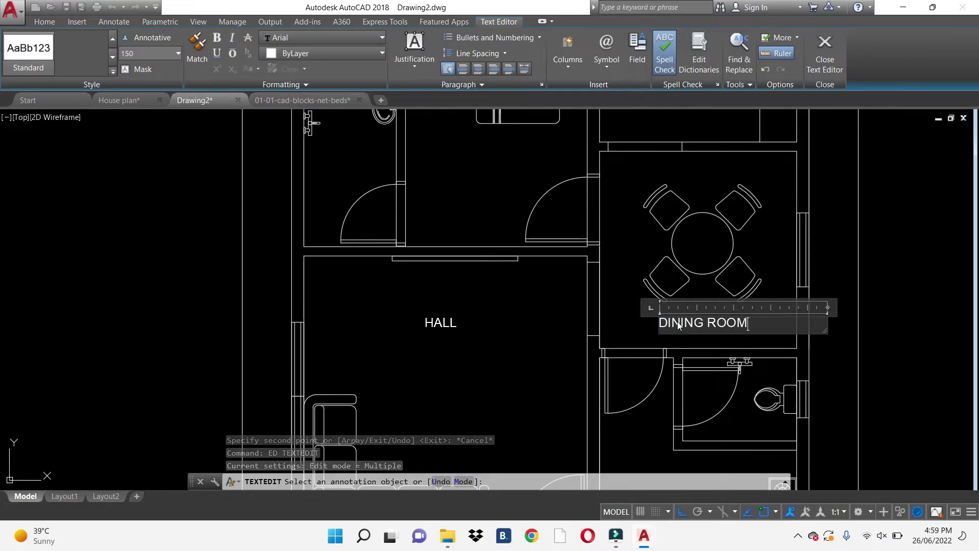
pyautogui.click(700, 335)
pyautogui.press('Escape')
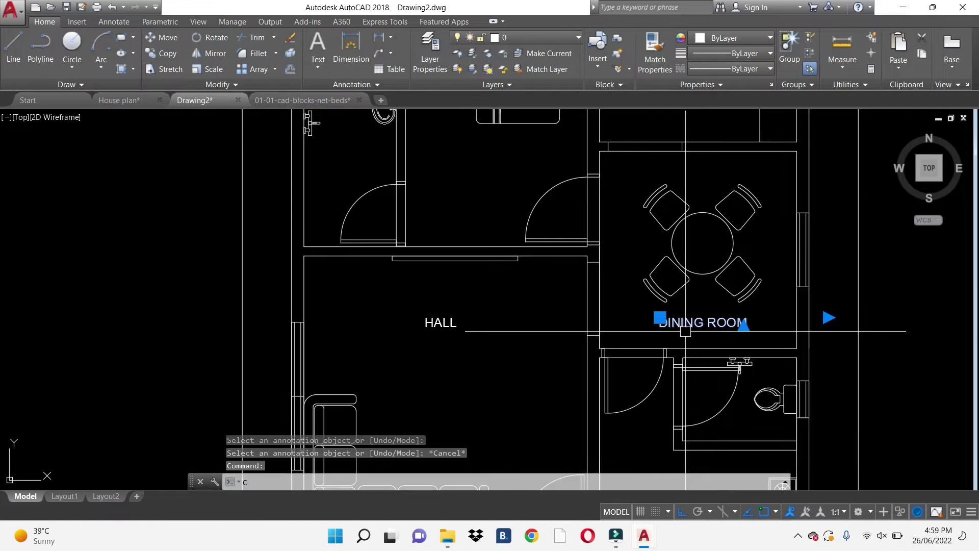
# - Copy DINING ROOM into the toilet and edit it to read TOILET
pyautogui.write('co')
pyautogui.press('Return')
pyautogui.click(703, 326)
pyautogui.moveTo(687, 399)
pyautogui.mouseDown(button='middle')
pyautogui.moveTo(650, 336)
pyautogui.moveTo(649, 247)
pyautogui.mouseUp(button='middle')
pyautogui.scroll(3, 650, 247)
pyautogui.click(649, 243)
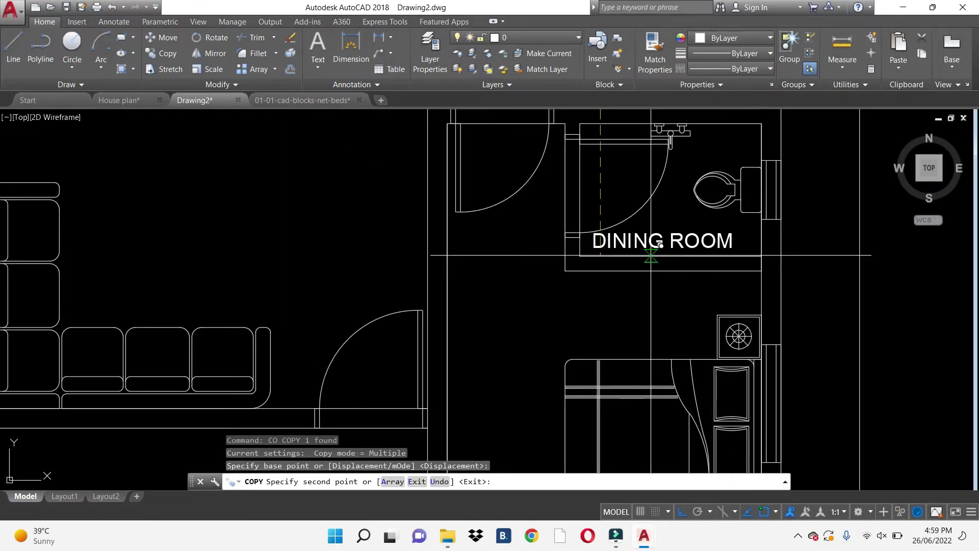
pyautogui.press('Escape')
pyautogui.doubleClick(653, 246)
pyautogui.write('T')
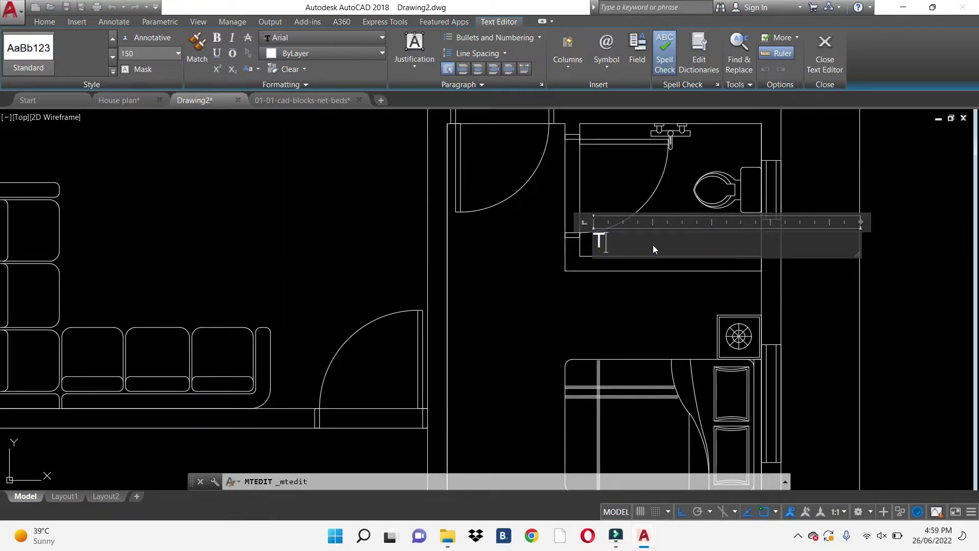
pyautogui.write('OILEY')
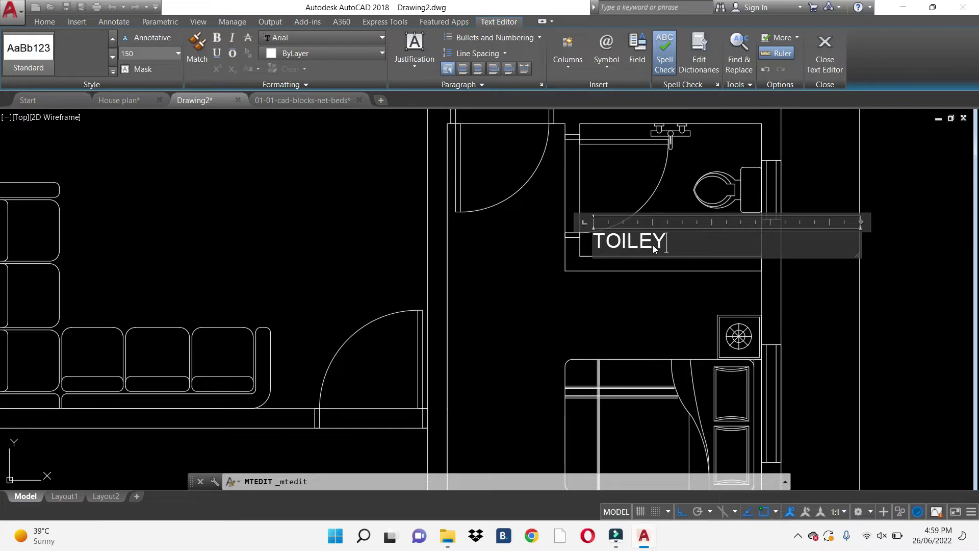
pyautogui.press('BackSpace')
pyautogui.write('T')
pyautogui.hotkey('ctrl', 'Return')
# - Copy TOILET into the bedroom below and change it to BED ROOM-01
pyautogui.click(651, 244)
pyautogui.write('co')
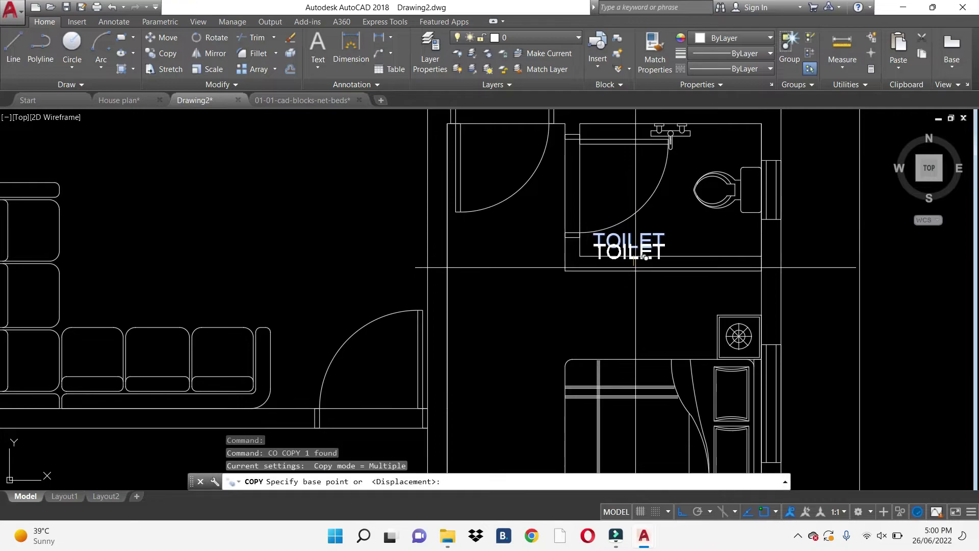
pyautogui.click(631, 256)
pyautogui.click(631, 325)
pyautogui.press('Escape')
pyautogui.write('ED')
pyautogui.press('Return')
pyautogui.click(632, 314)
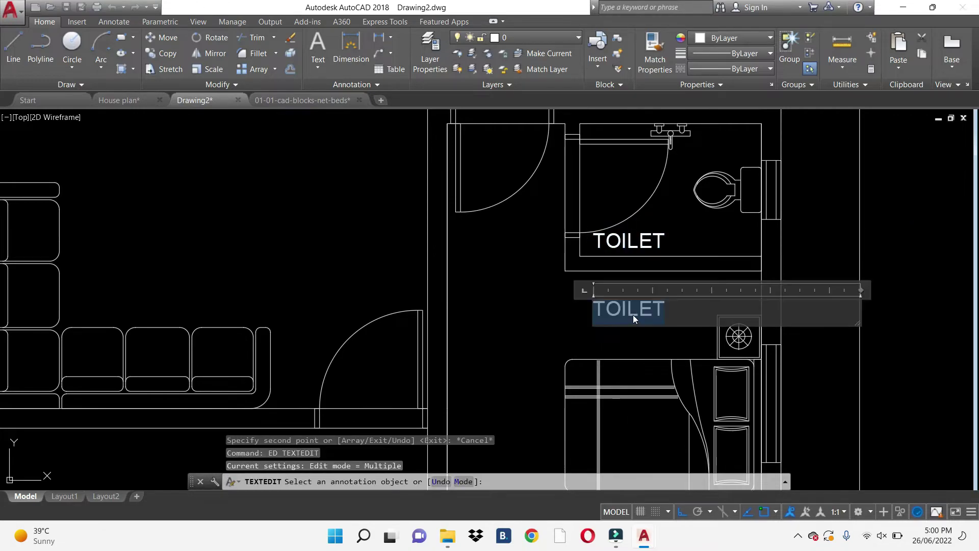
pyautogui.write('BED')
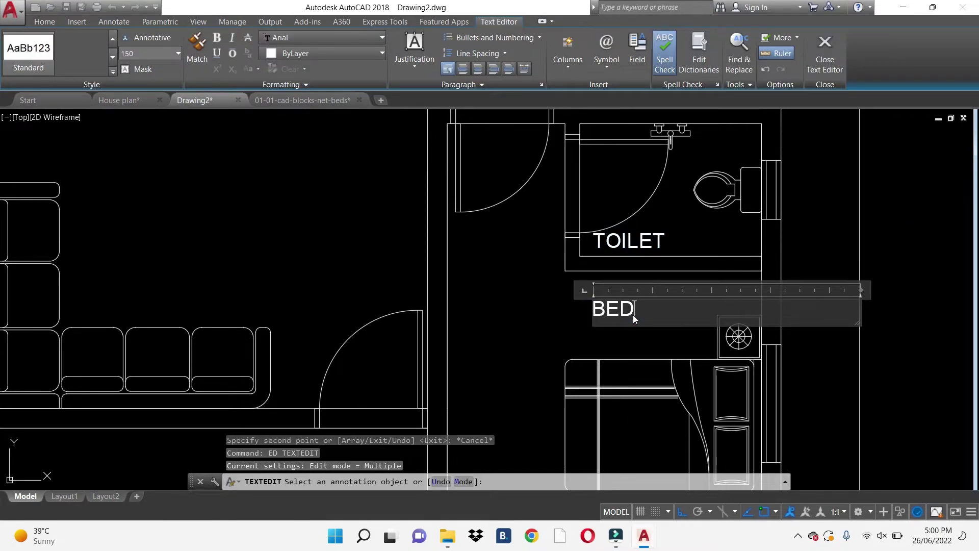
pyautogui.write(' ROOM')
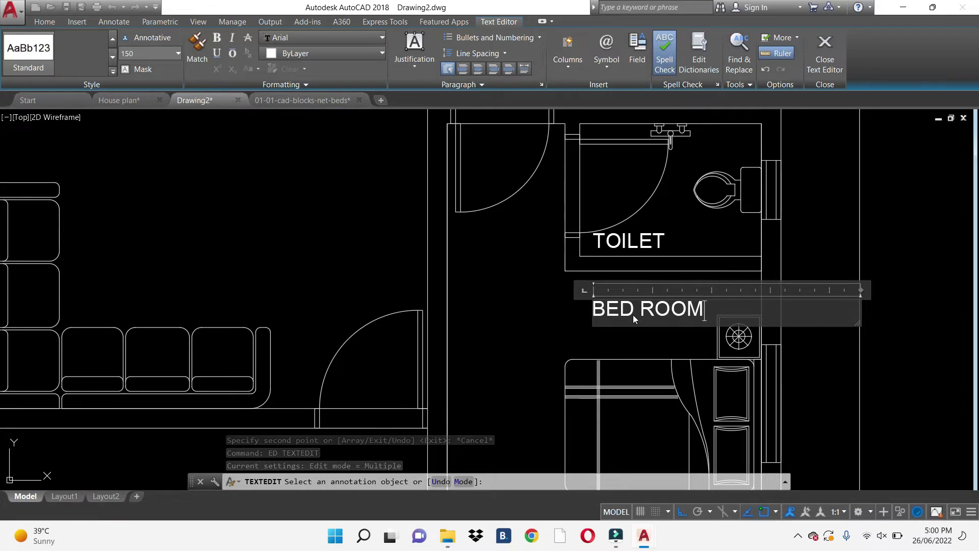
pyautogui.write('-01')
pyautogui.hotkey('ctrl', 'Return')
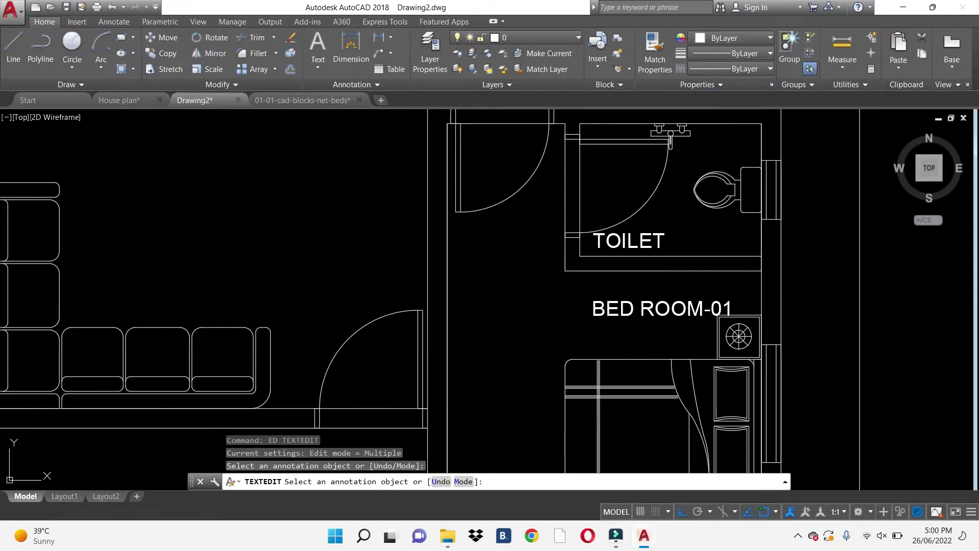
pyautogui.click(661, 309)
pyautogui.press('Escape')
pyautogui.press('Escape')
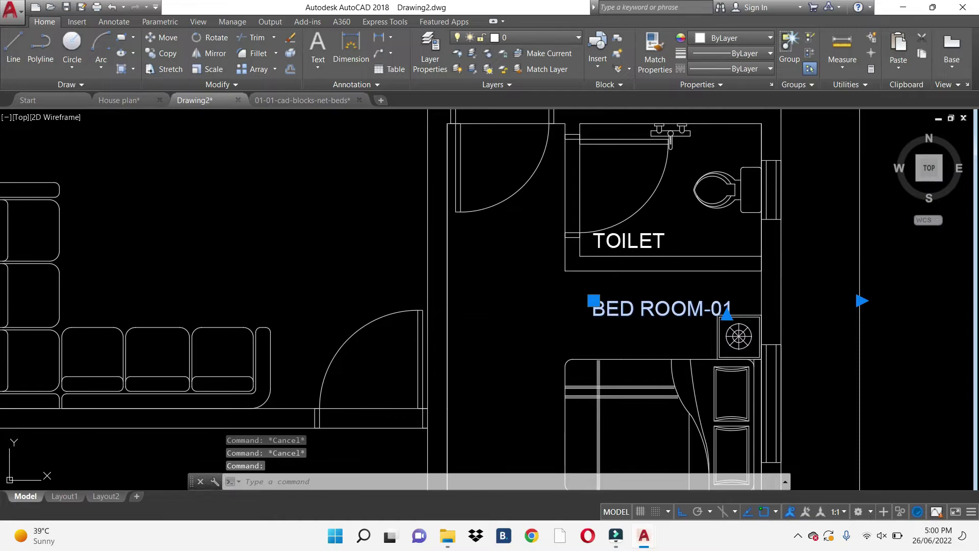
pyautogui.write('M')
# - Shift the BED ROOM-01 label left within the bedroom and begin copying it
pyautogui.moveTo(659, 312); pyautogui.dragTo(623, 313)
pyautogui.write('co')
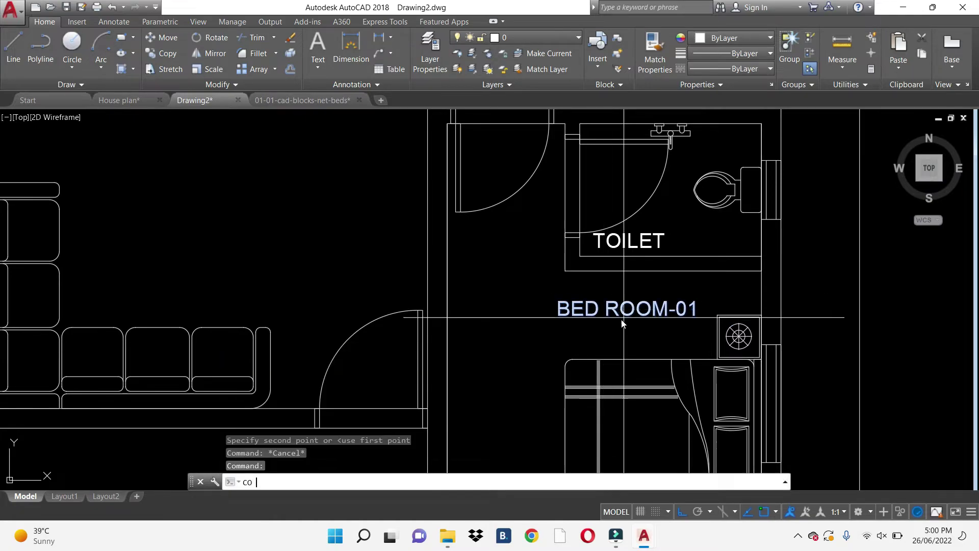
pyautogui.press('Return')
pyautogui.click(622, 322)
pyautogui.scroll(-4, 625, 352)
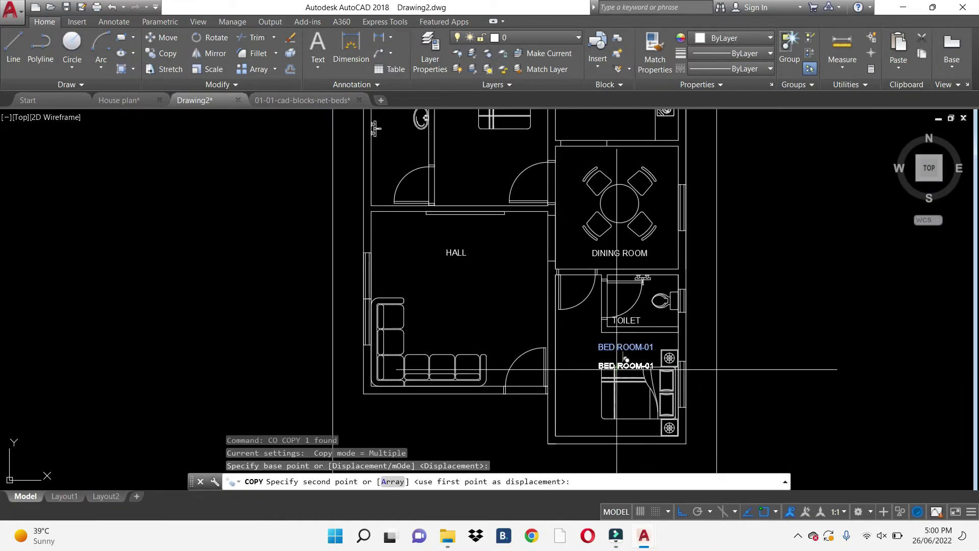
# - Place a copy of the BED ROOM-01 label inside the upper bedroom
pyautogui.click(466, 211)
pyautogui.press('Escape')
pyautogui.scroll(3, 466, 209)
pyautogui.press('m')
pyautogui.press('Return')
pyautogui.click(465, 171)
pyautogui.scroll(3, 460, 153)
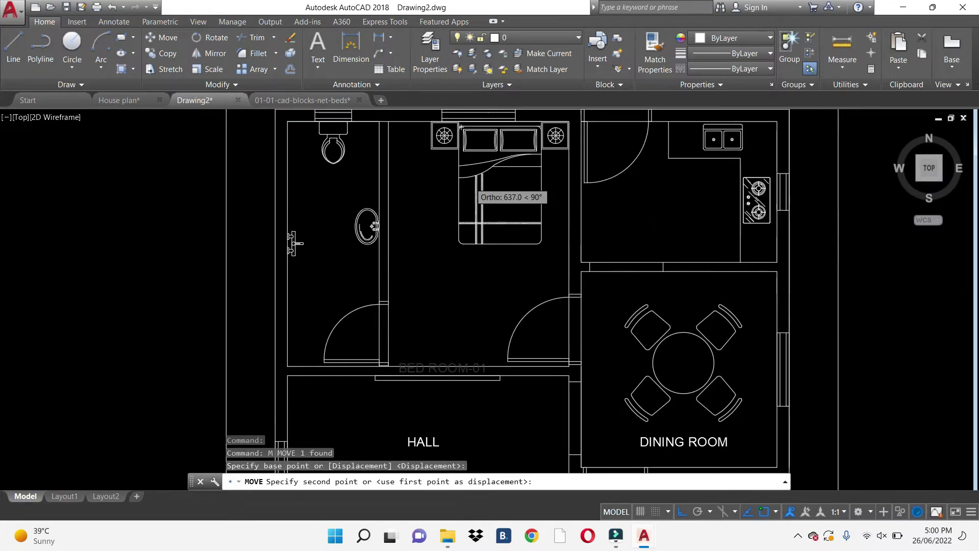
pyautogui.click(505, 292)
pyautogui.click(475, 274)
pyautogui.write('m')
pyautogui.press('Return')
pyautogui.click(507, 294)
pyautogui.press('Escape')
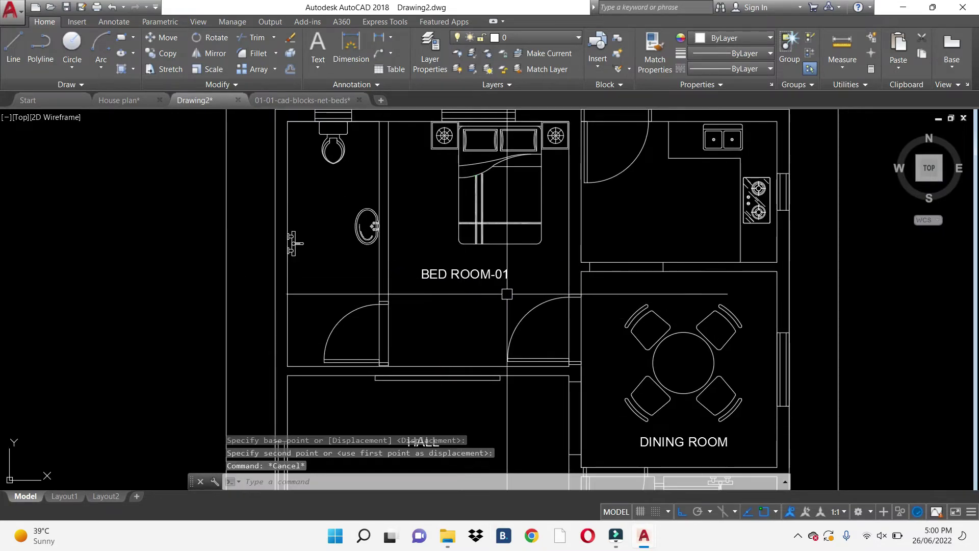
# - Edit the copied bedroom label to read BED ROOM-02
pyautogui.scroll(3, 510, 278)
pyautogui.write('ed')
pyautogui.press('Return')
pyautogui.click(501, 281)
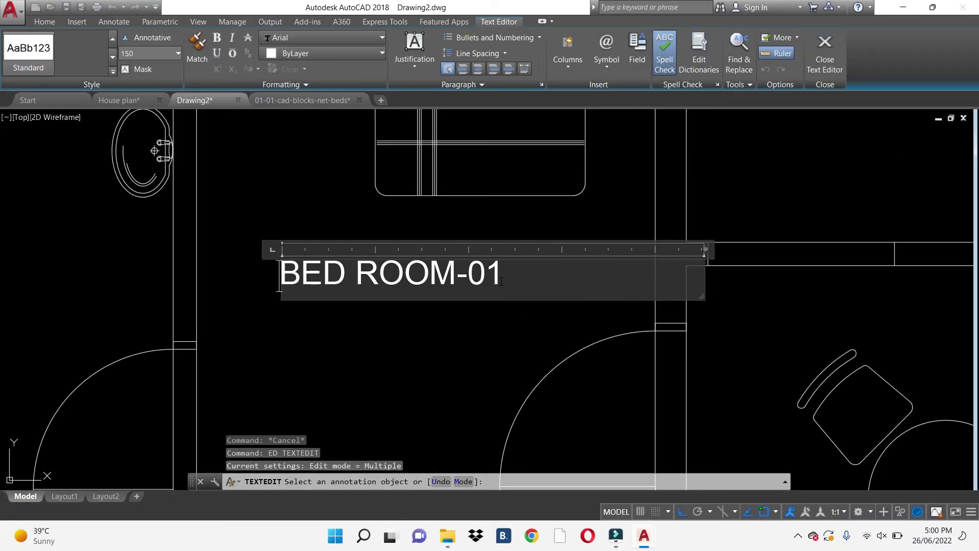
pyautogui.write('2')
pyautogui.click(510, 334)
pyautogui.press('Escape')
# - Copy the TOILET label to the upper-left room
pyautogui.scroll(-3, 510, 337)
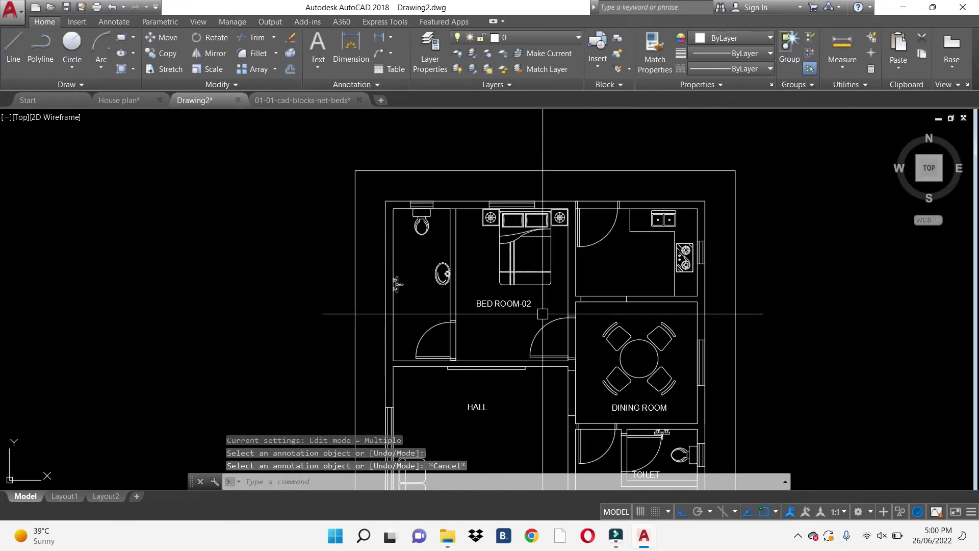
pyautogui.scroll(-2, 587, 352)
pyautogui.write('c')
pyautogui.scroll(3, 597, 402)
pyautogui.write('o')
pyautogui.press('Return')
pyautogui.click(600, 412)
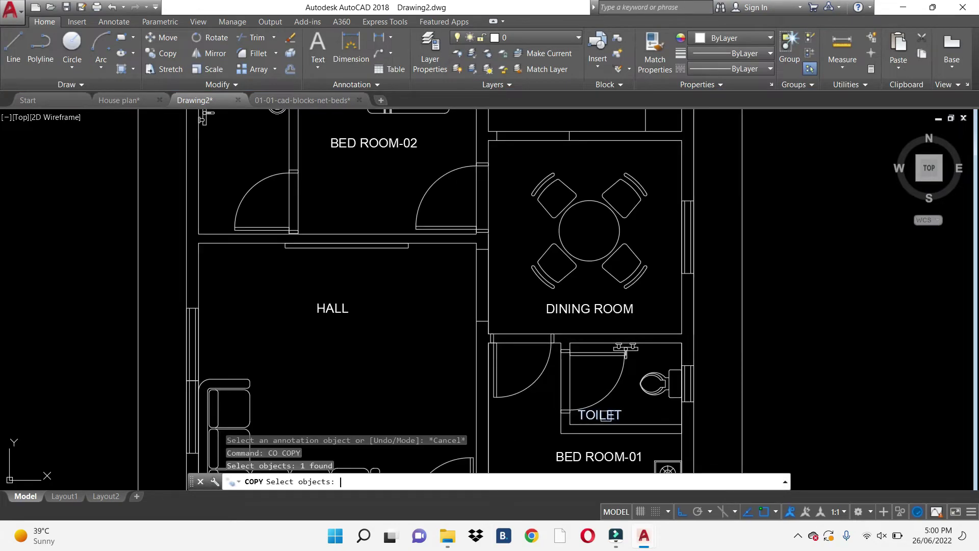
pyautogui.press('Return')
pyautogui.click(578, 423)
pyautogui.click(236, 177)
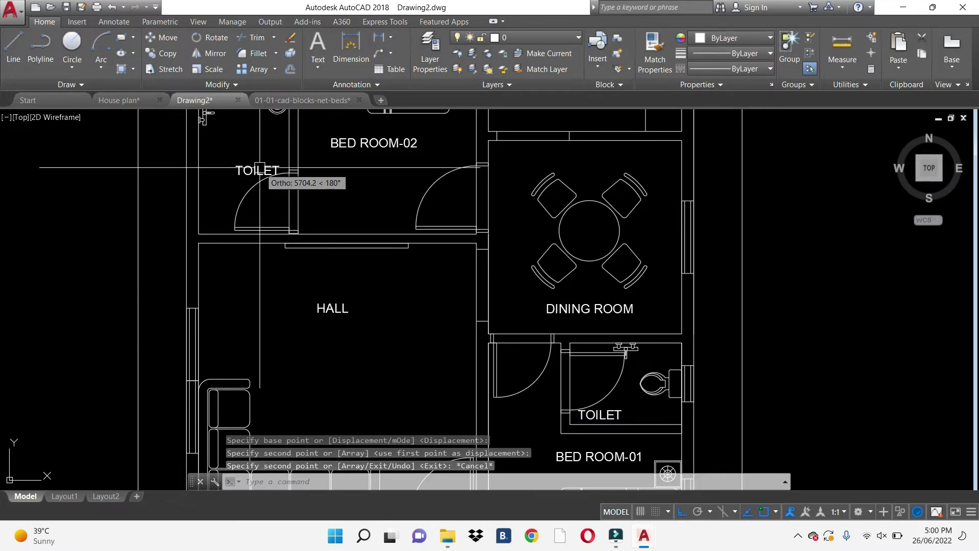
# - Move the TOILET label copy so it sits inside the upper toilet
pyautogui.scroll(3, 290, 174)
pyautogui.click(224, 175)
pyautogui.write('m')
pyautogui.press('Return')
pyautogui.click(201, 184)
pyautogui.scroll(-3, 201, 183)
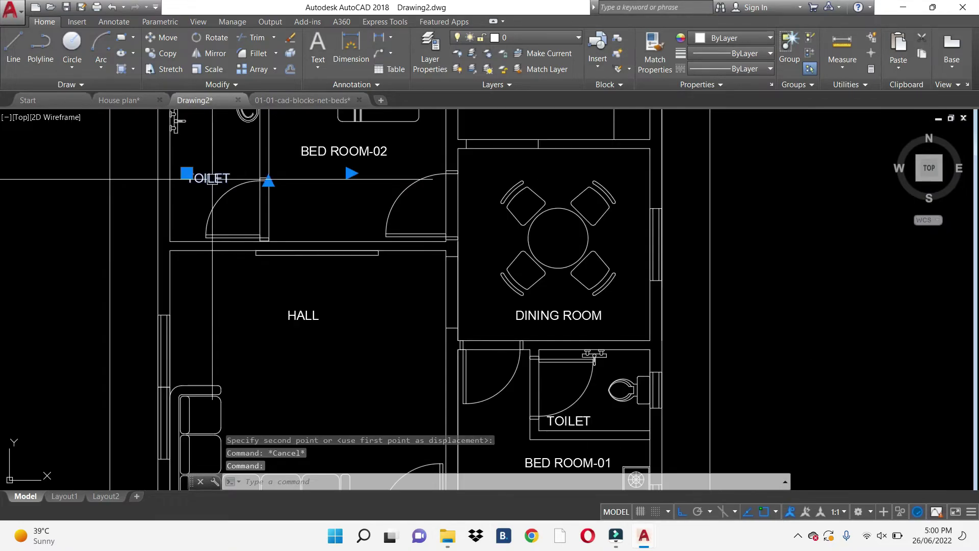
# - Copy the TOILET label again and position it inside the kitchen
pyautogui.write('co')
pyautogui.press('Return')
pyautogui.moveTo(429, 204)
pyautogui.mouseDown(button='middle')
pyautogui.moveTo(424, 244)
pyautogui.moveTo(353, 382)
pyautogui.mouseUp(button='middle')
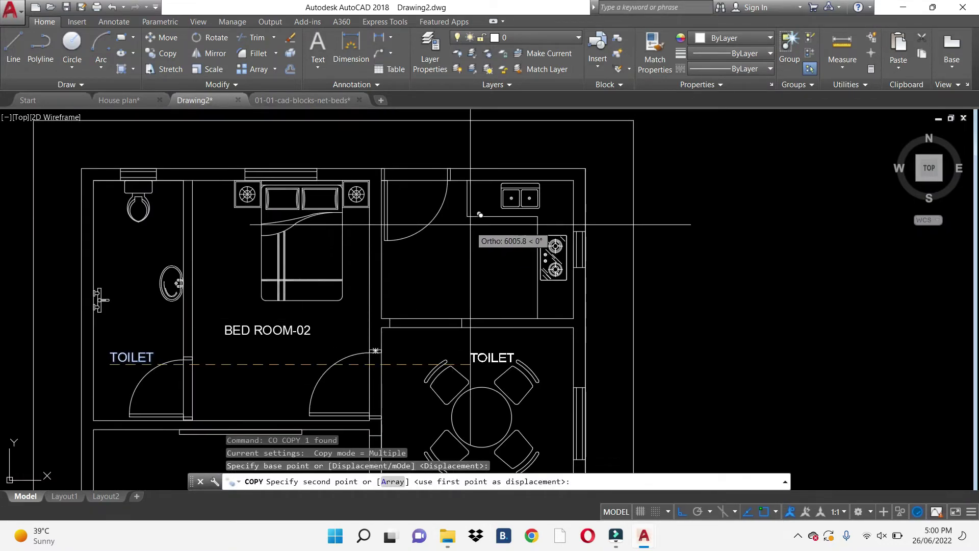
pyautogui.click(477, 217)
pyautogui.press('Escape')
pyautogui.click(466, 204)
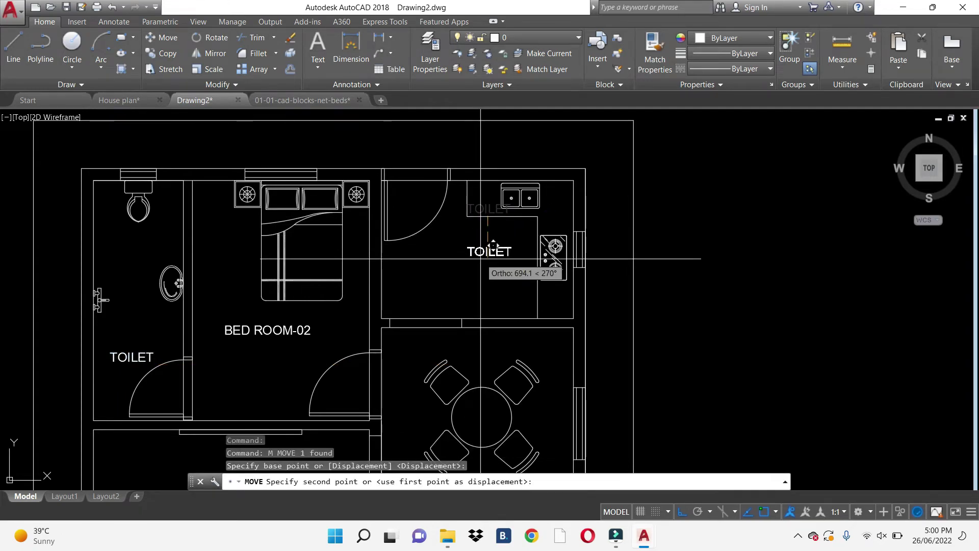
pyautogui.click(466, 252)
pyautogui.press('Escape')
# - Change the copied label's text to KITCHEN
pyautogui.doubleClick(488, 255)
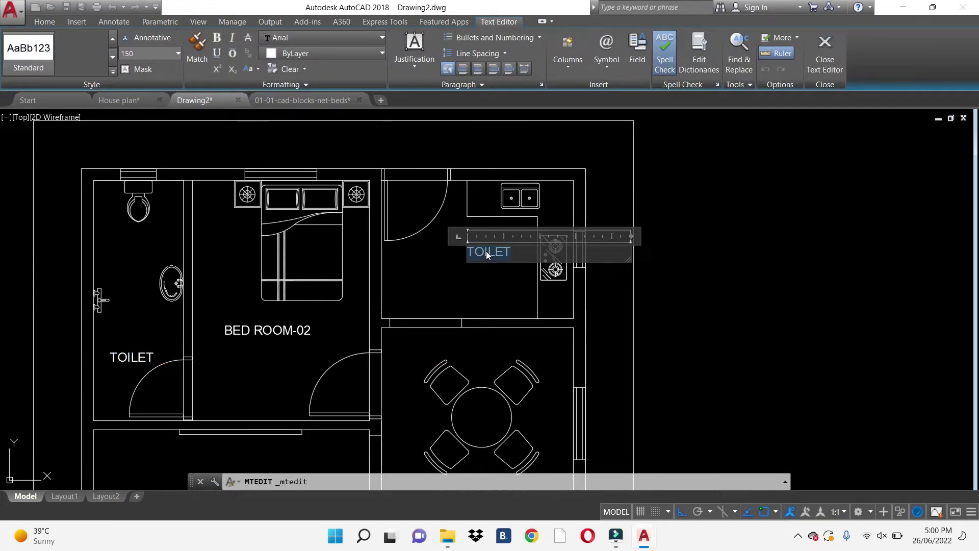
pyautogui.write('KITC')
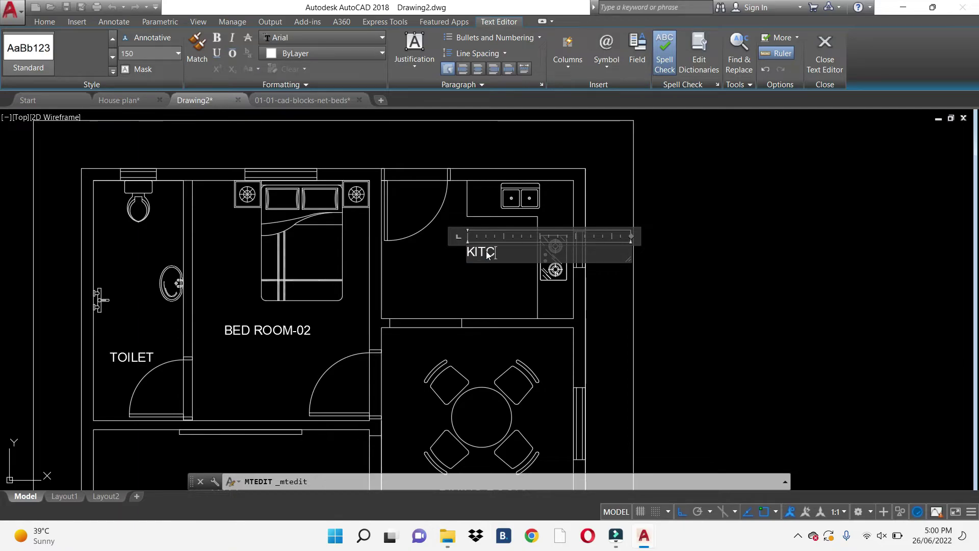
pyautogui.write('HEN')
pyautogui.press('Escape')
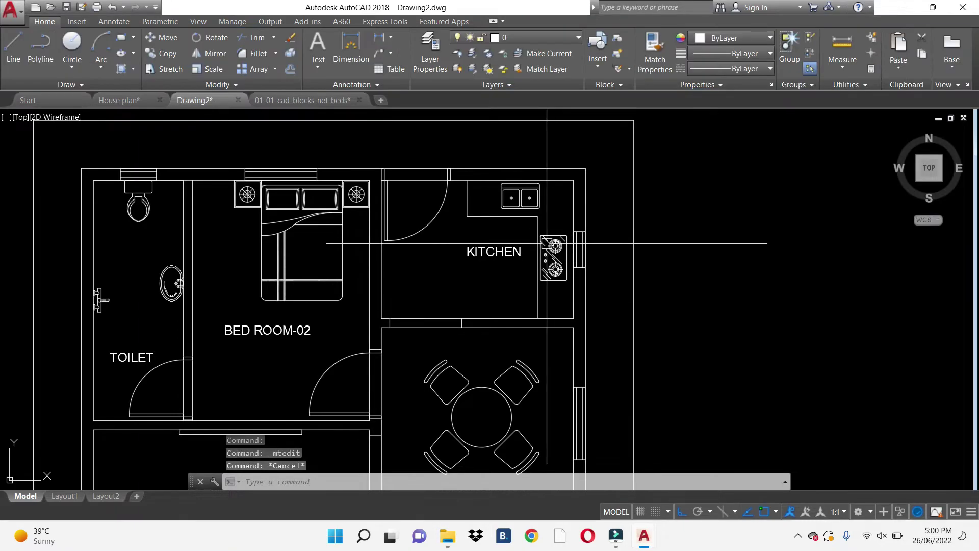
pyautogui.scroll(-2, 538, 265)
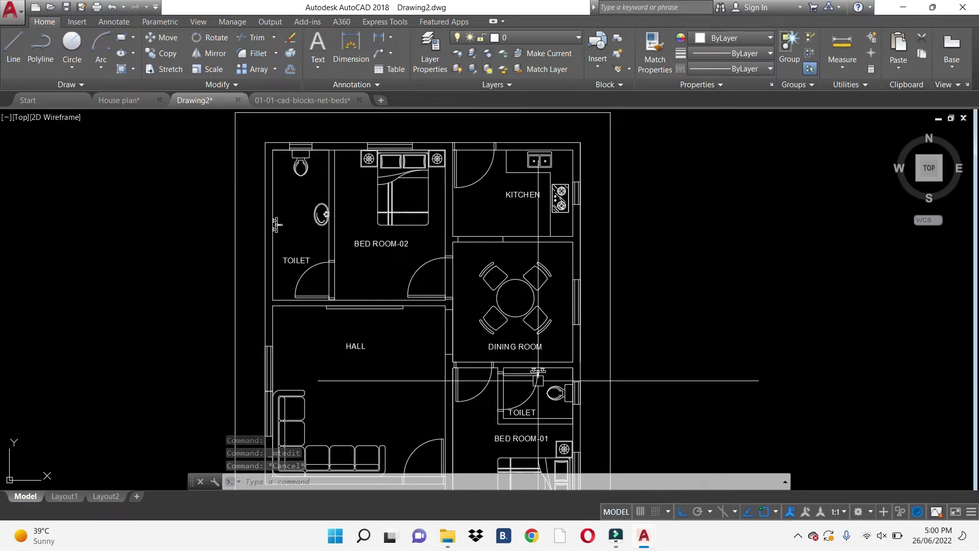
# - In Layer Properties Manager, add a layer named furniture with colour magenta (6)
pyautogui.moveTo(527, 444); pyautogui.dragTo(540, 333, button='middle')
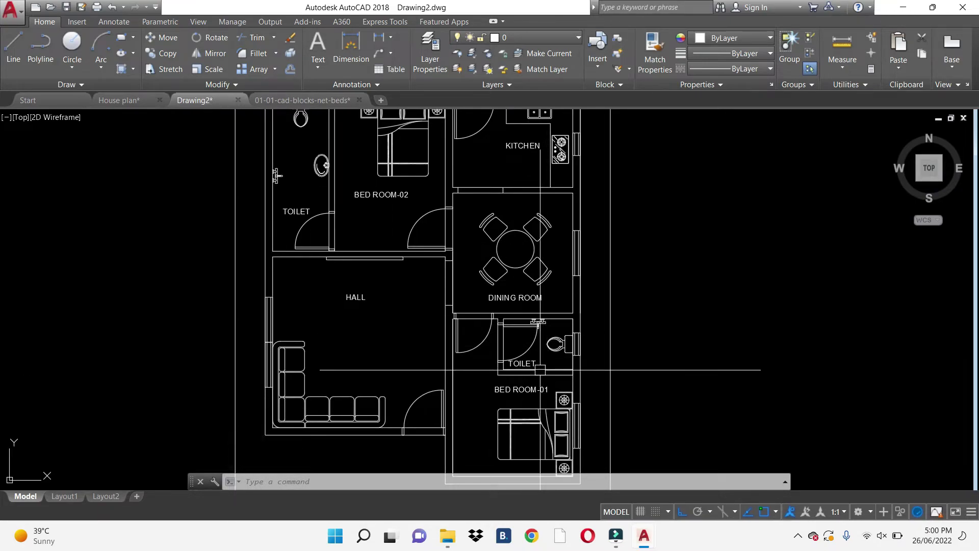
pyautogui.scroll(-2, 517, 352)
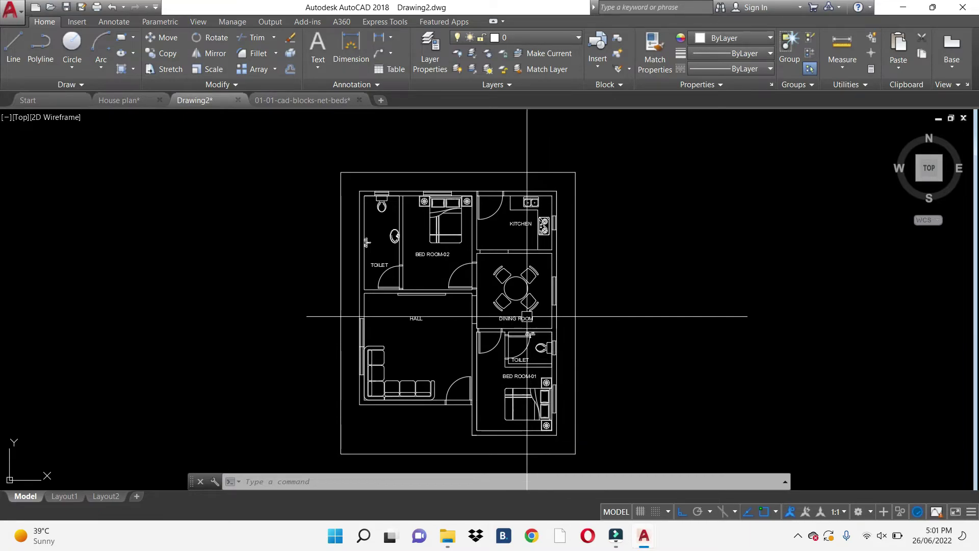
pyautogui.write('LA')
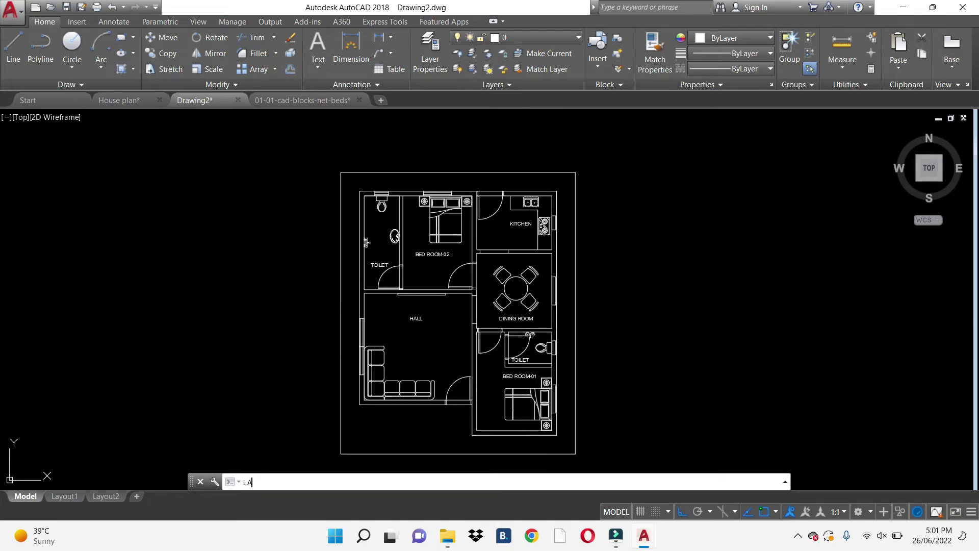
pyautogui.press('Return')
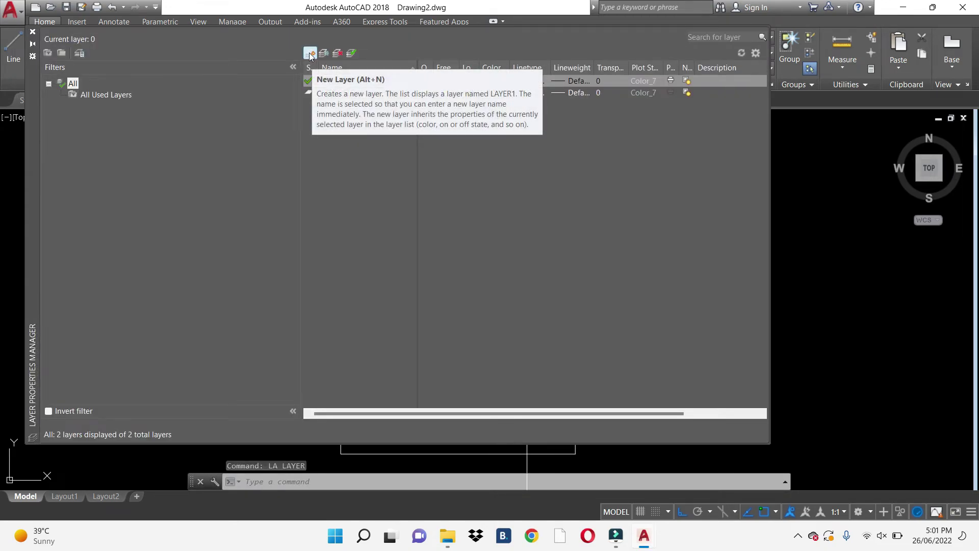
pyautogui.click(310, 54)
pyautogui.write('f')
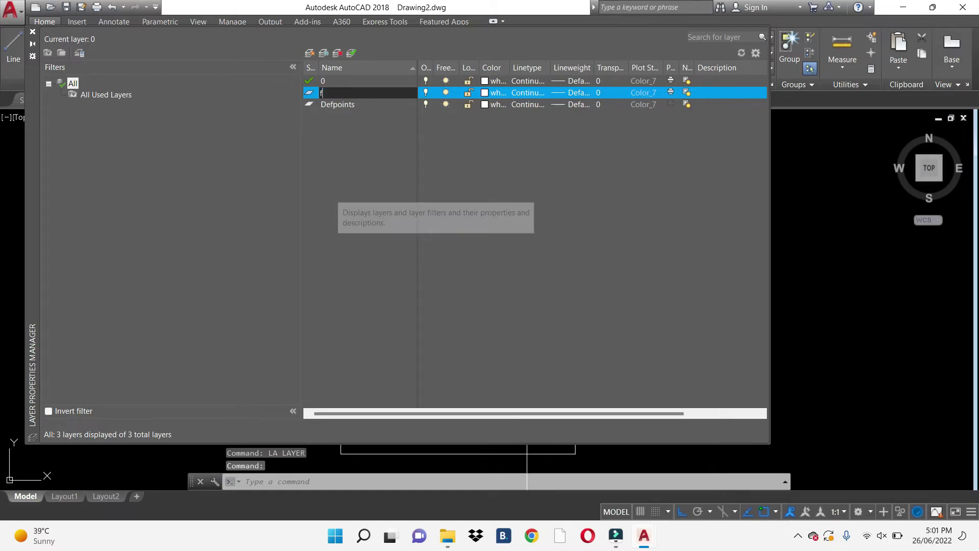
pyautogui.write('urniture')
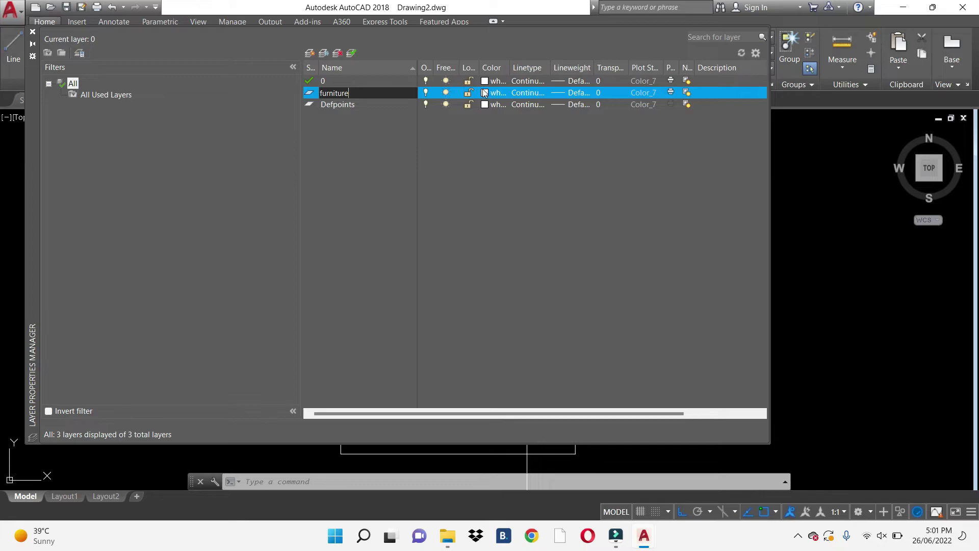
pyautogui.click(486, 93)
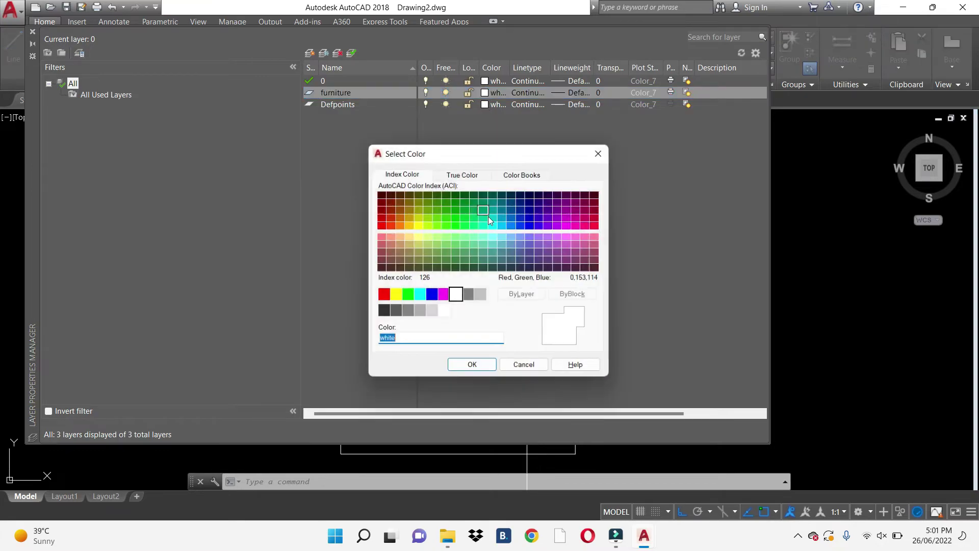
pyautogui.click(444, 295)
pyautogui.click(469, 368)
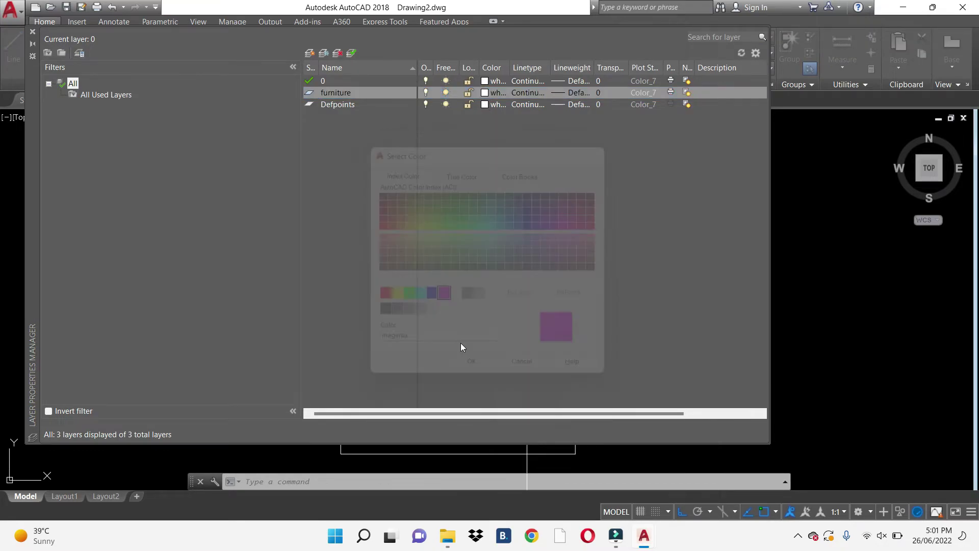
# - Select the upper toilet fixtures, BED ROOM-02 bed, kitchen sink, stove and dining table
pyautogui.click(32, 34)
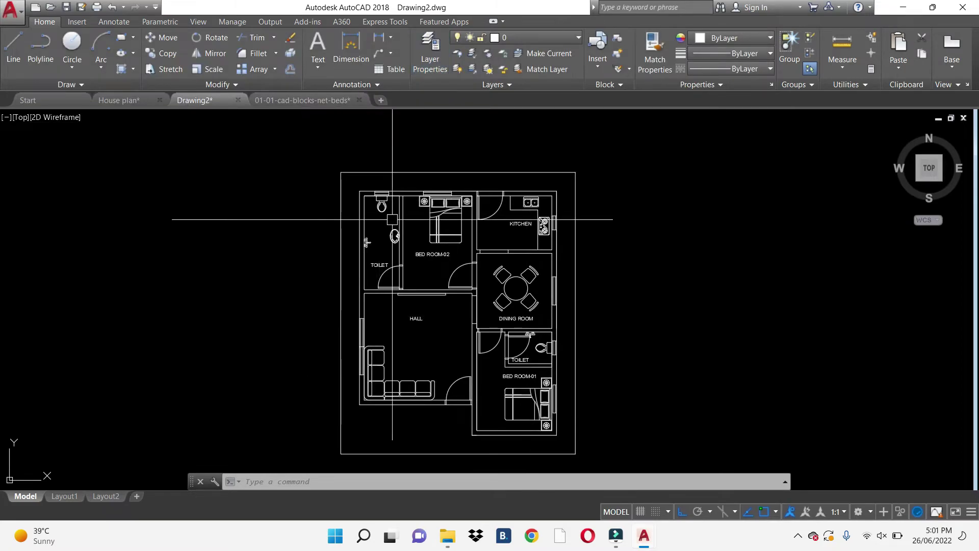
pyautogui.click(384, 207)
pyautogui.click(394, 234)
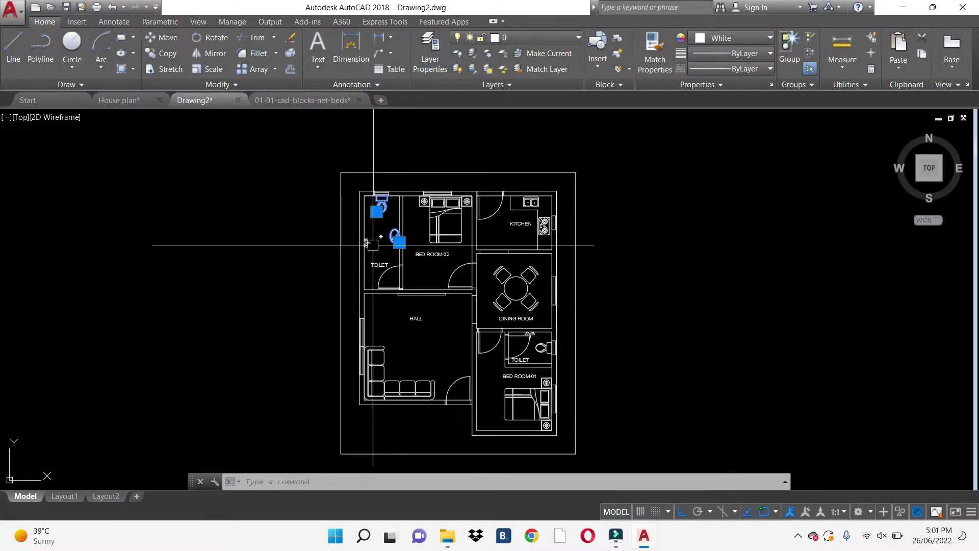
pyautogui.click(367, 242)
pyautogui.scroll(2, 373, 243)
pyautogui.click(477, 202)
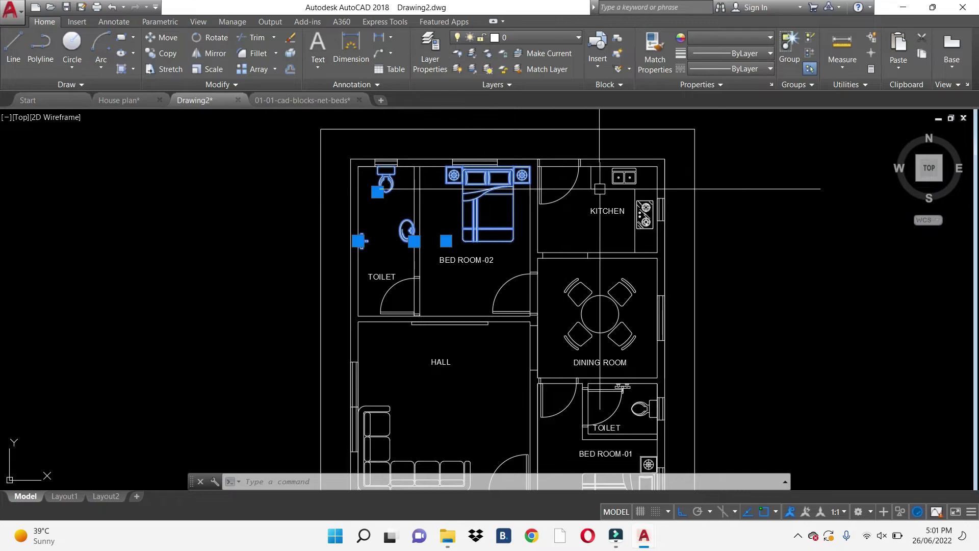
pyautogui.click(620, 176)
pyautogui.click(646, 206)
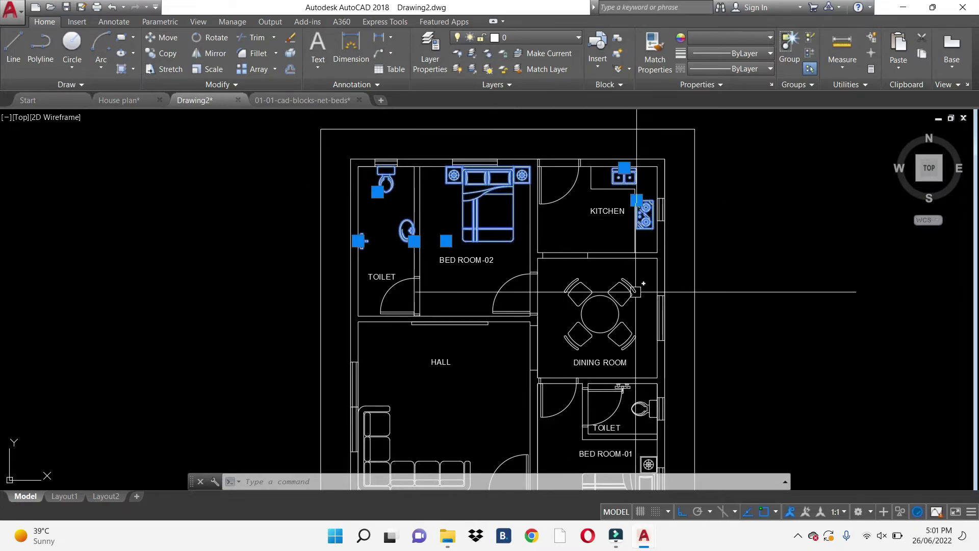
pyautogui.click(621, 334)
# - Add the lower WC, BED ROOM-01 bed and hall sofa, then put all on the furniture layer
pyautogui.moveTo(628, 376); pyautogui.dragTo(633, 240, button='middle')
pyautogui.click(645, 274)
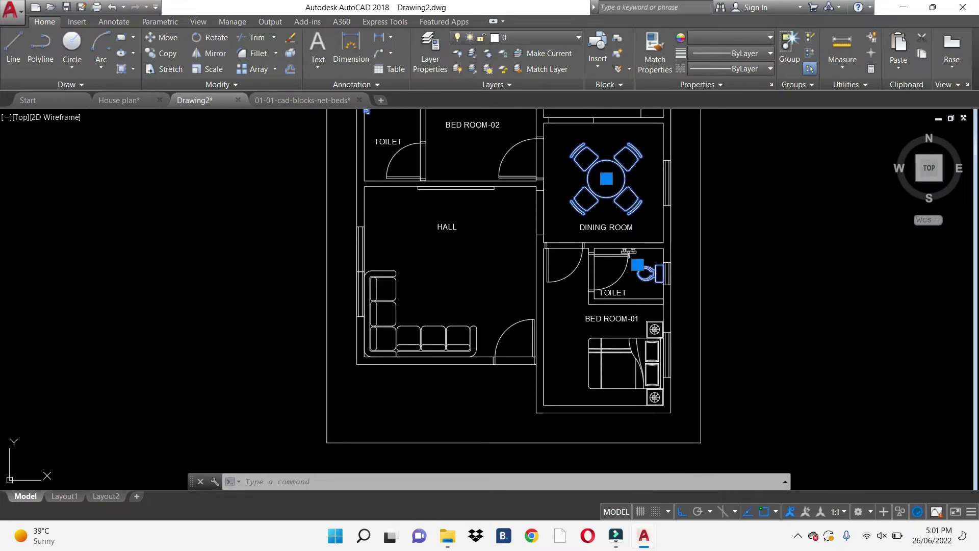
pyautogui.click(656, 350)
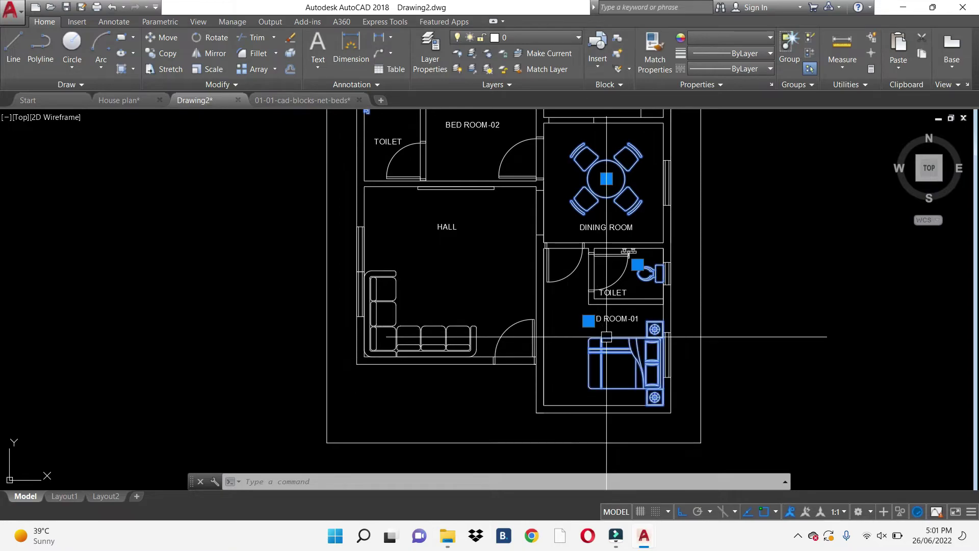
pyautogui.click(368, 327)
pyautogui.scroll(4, 630, 270)
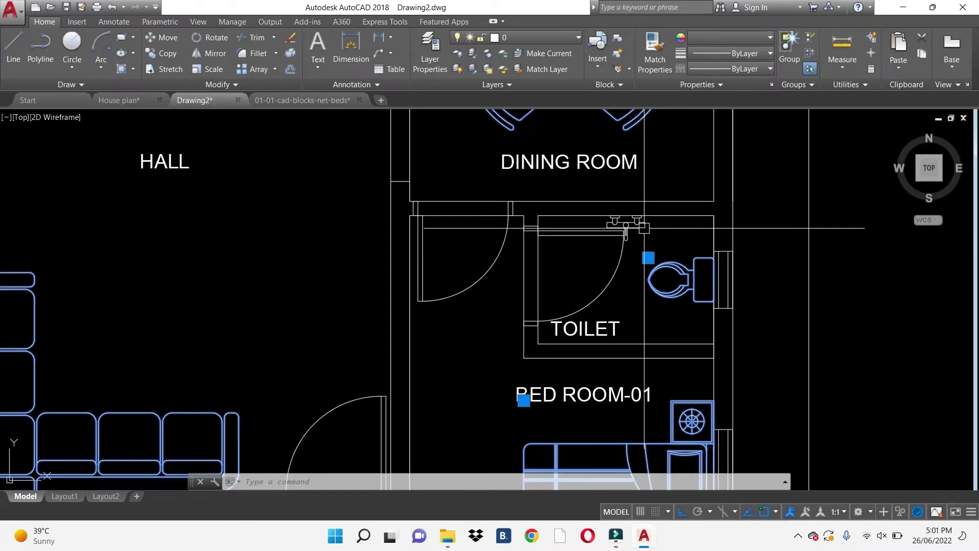
pyautogui.click(530, 38)
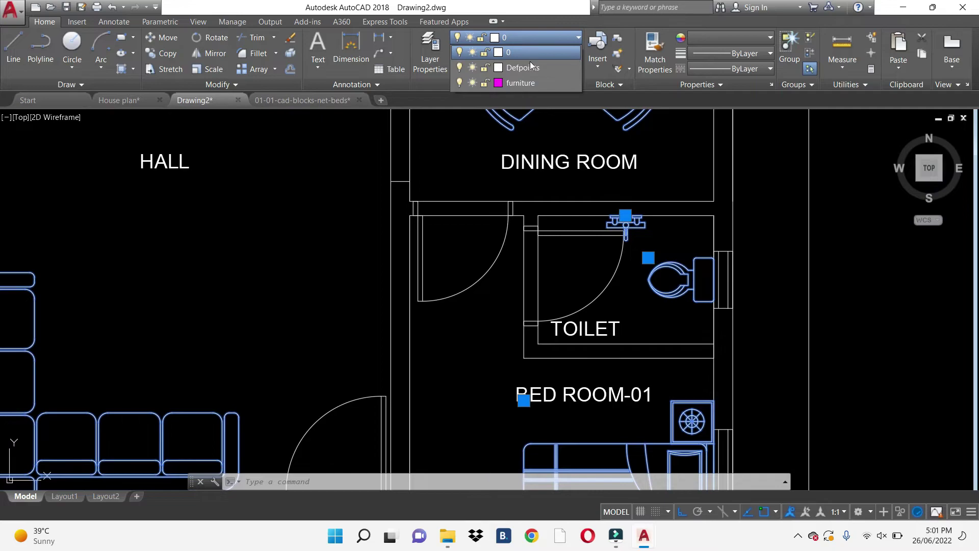
pyautogui.click(515, 72)
# - Zoom window around the whole house plan
pyautogui.scroll(-3, 619, 274)
pyautogui.scroll(-2, 525, 229)
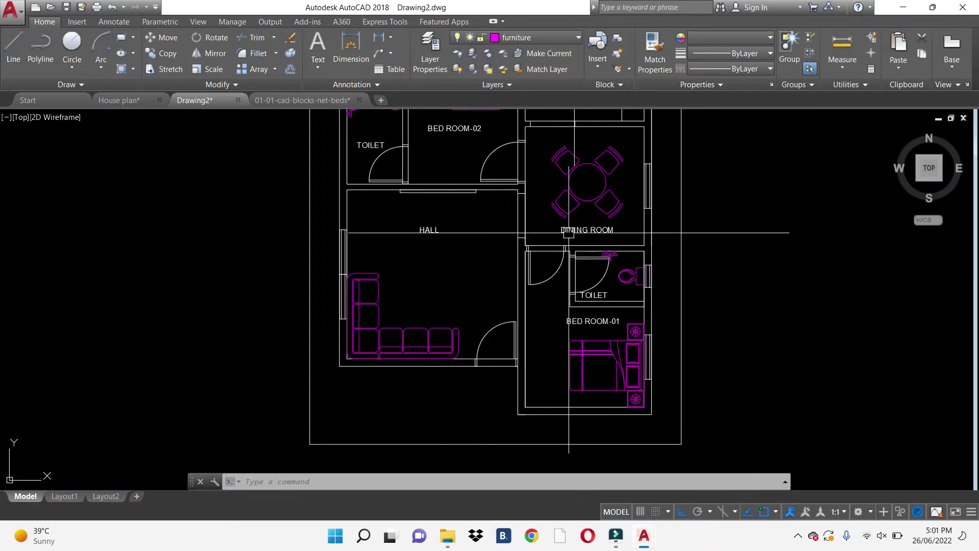
pyautogui.scroll(-3, 520, 219)
pyautogui.moveTo(534, 184); pyautogui.dragTo(527, 244, button='middle')
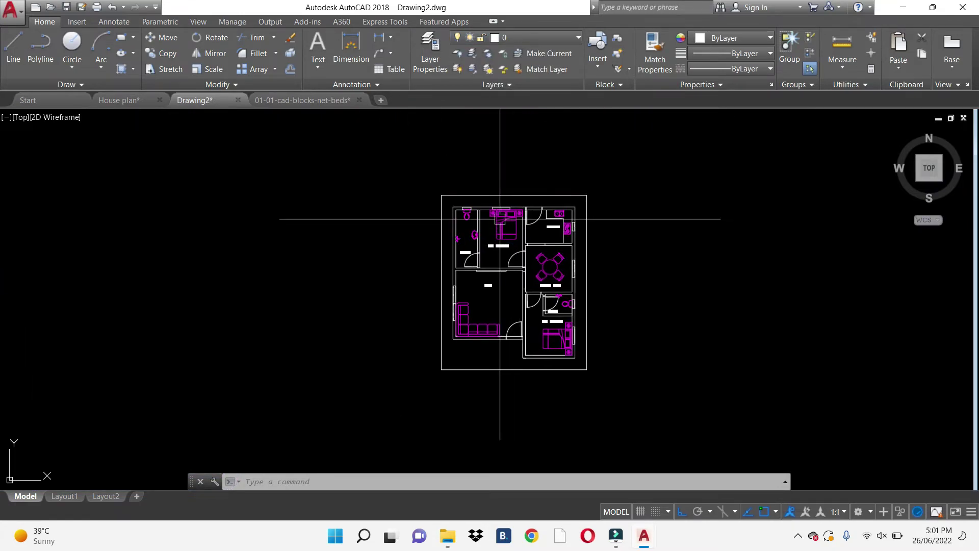
pyautogui.write('z')
pyautogui.press('Return')
pyautogui.click(426, 182)
pyautogui.click(609, 369)
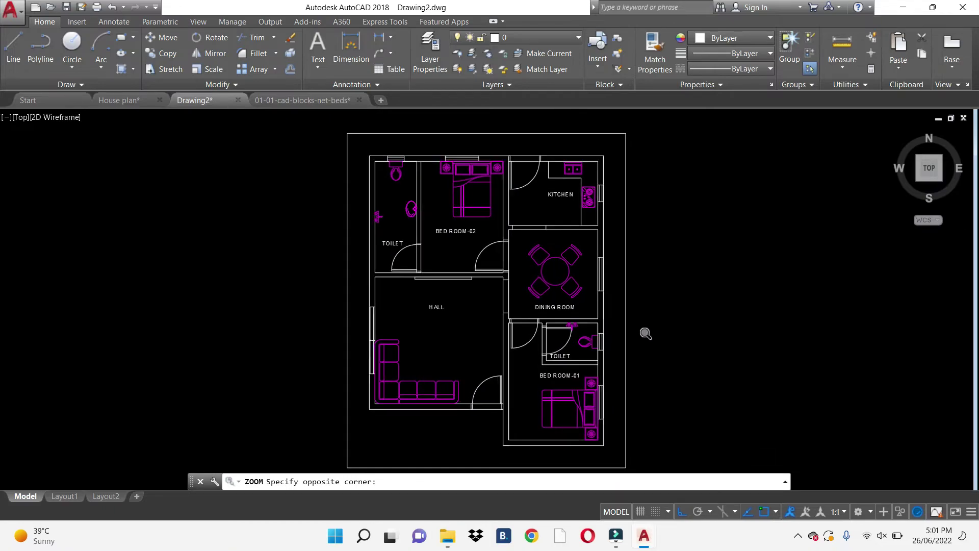
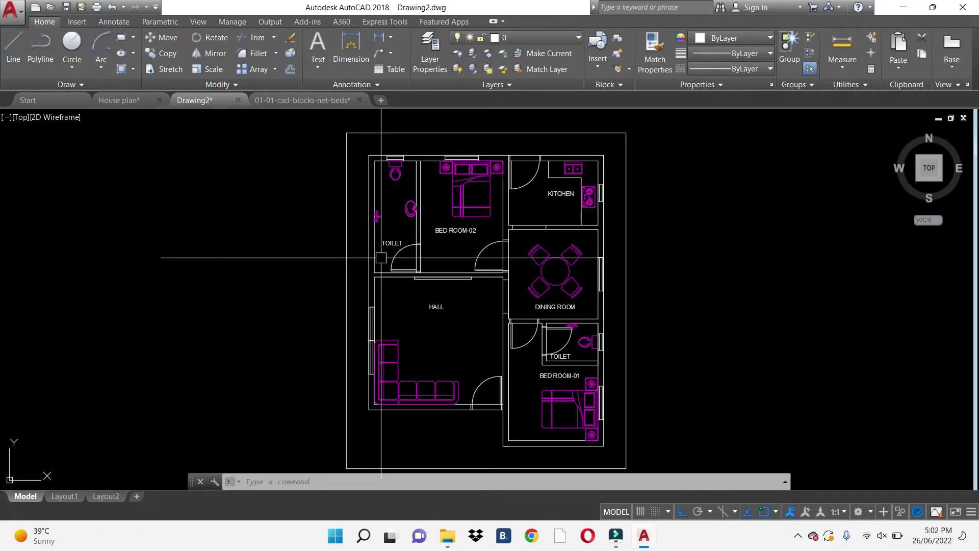
# - Dimension the hall's left wall with a vertical 4750 linear dimension placed to its left
pyautogui.write('d')
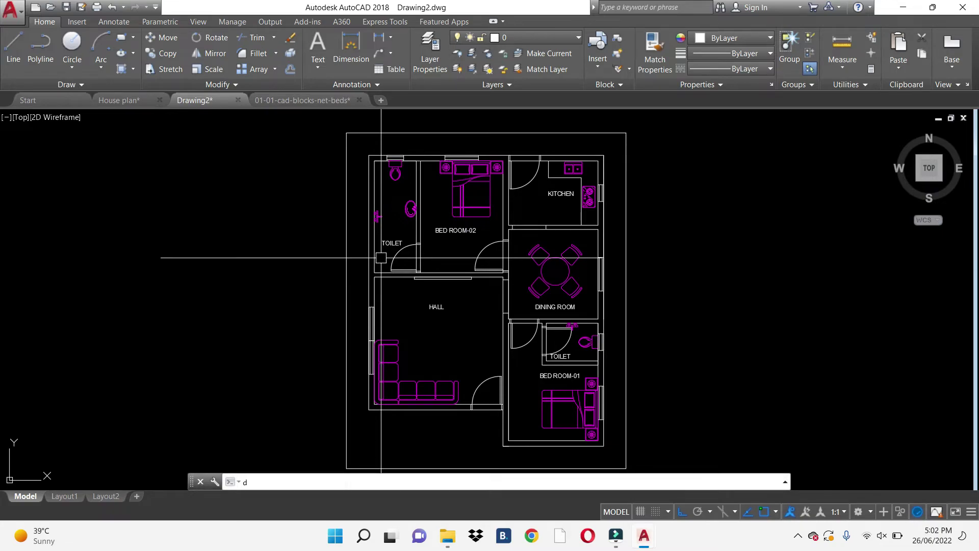
pyautogui.write('li')
pyautogui.press('Return')
pyautogui.click(368, 410)
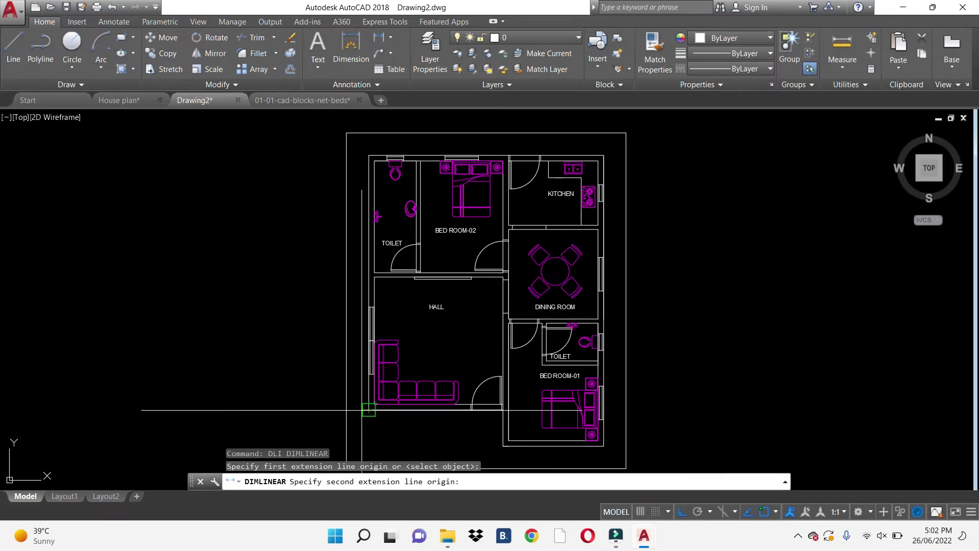
pyautogui.click(375, 276)
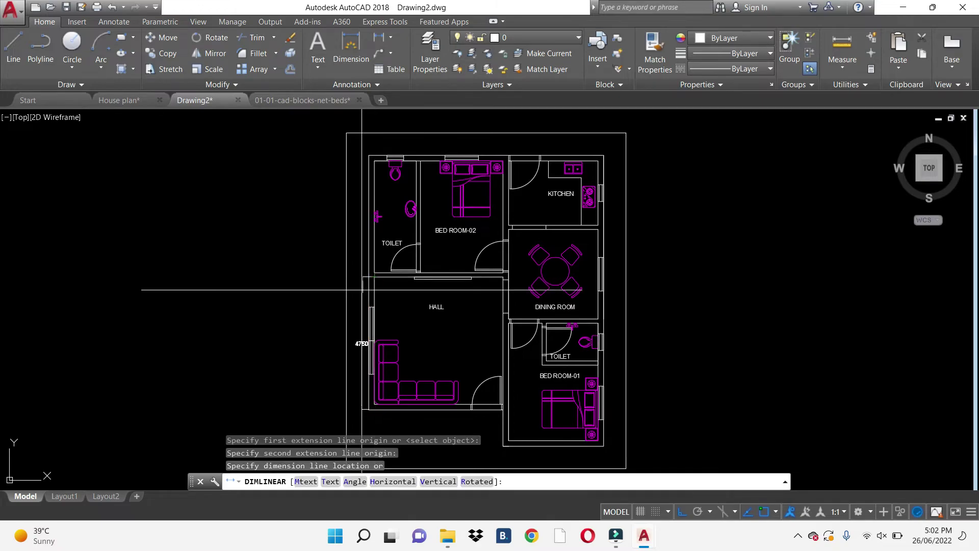
pyautogui.scroll(4, 361, 286)
pyautogui.click(356, 293)
pyautogui.scroll(-2, 433, 271)
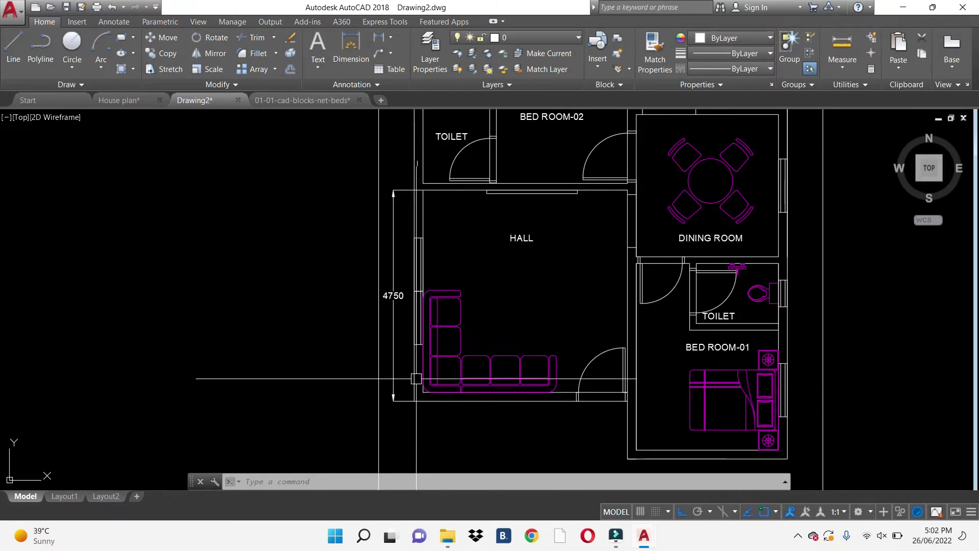
pyautogui.scroll(-2, 455, 287)
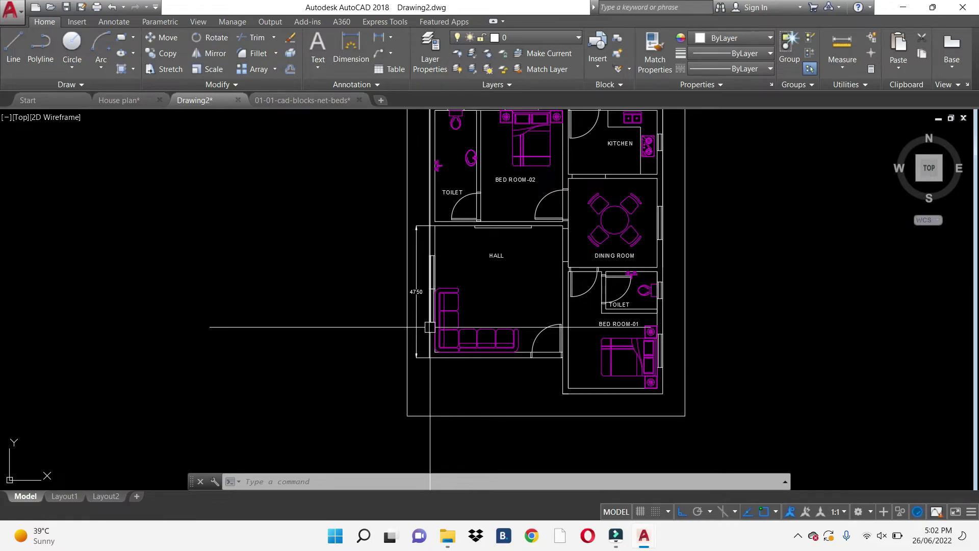
pyautogui.write('d')
pyautogui.press('Return')
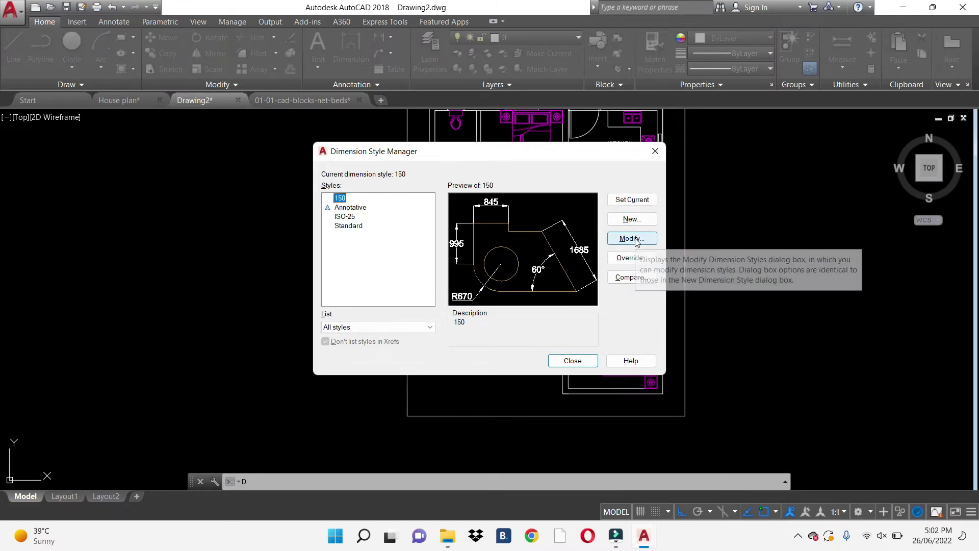
# - Set the 150 style's dimension line and extension line colours to 13
pyautogui.click(637, 243)
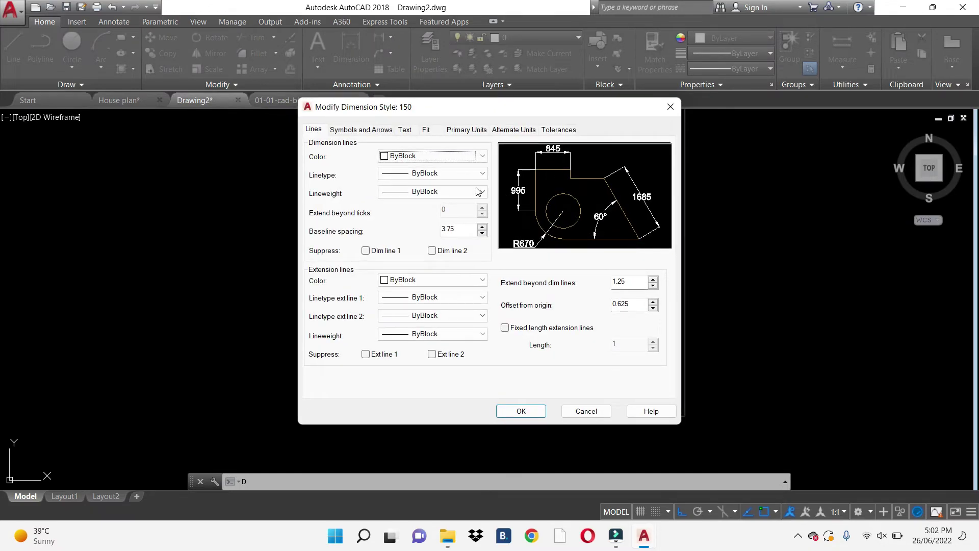
pyautogui.click(416, 159)
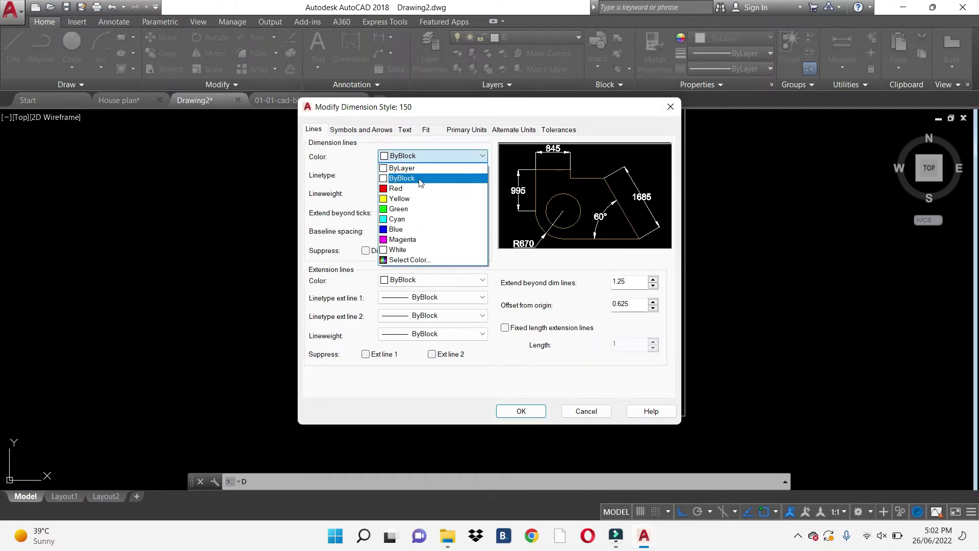
pyautogui.click(408, 261)
pyautogui.write('1')
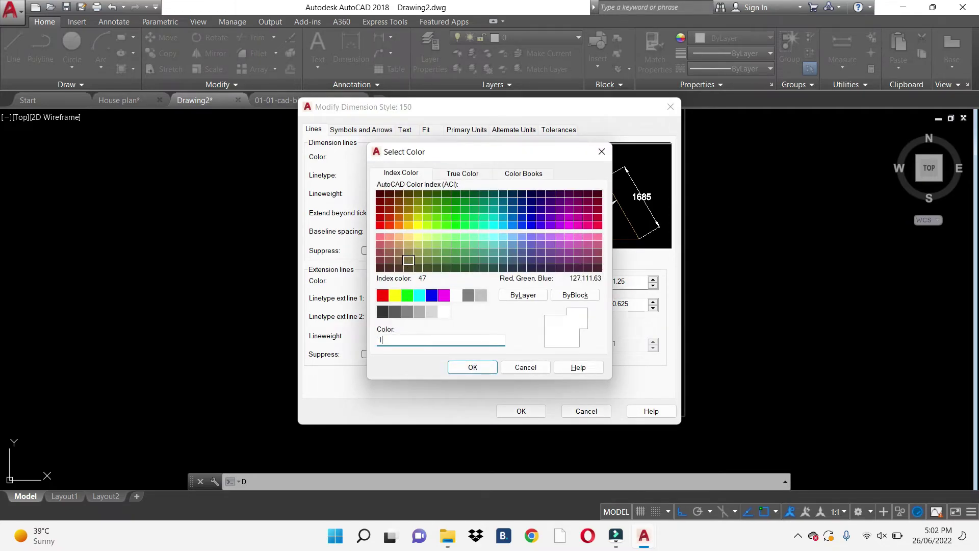
pyautogui.write('3')
pyautogui.click(461, 370)
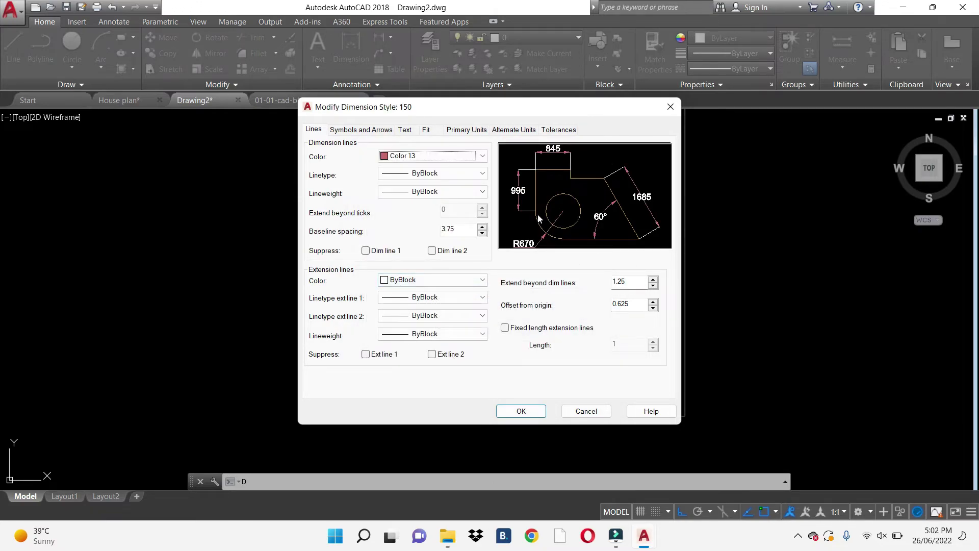
pyautogui.click(440, 279)
pyautogui.click(414, 384)
pyautogui.write('13')
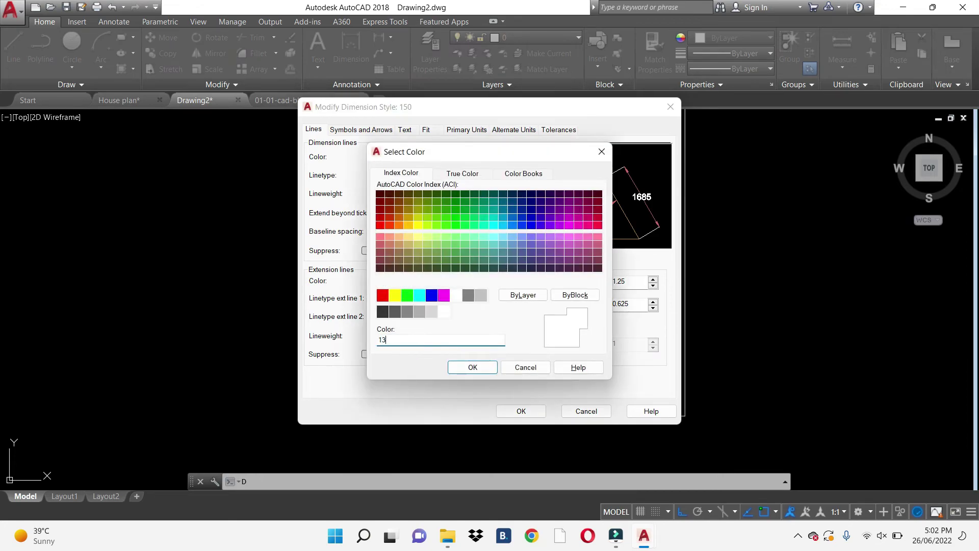
pyautogui.press('Return')
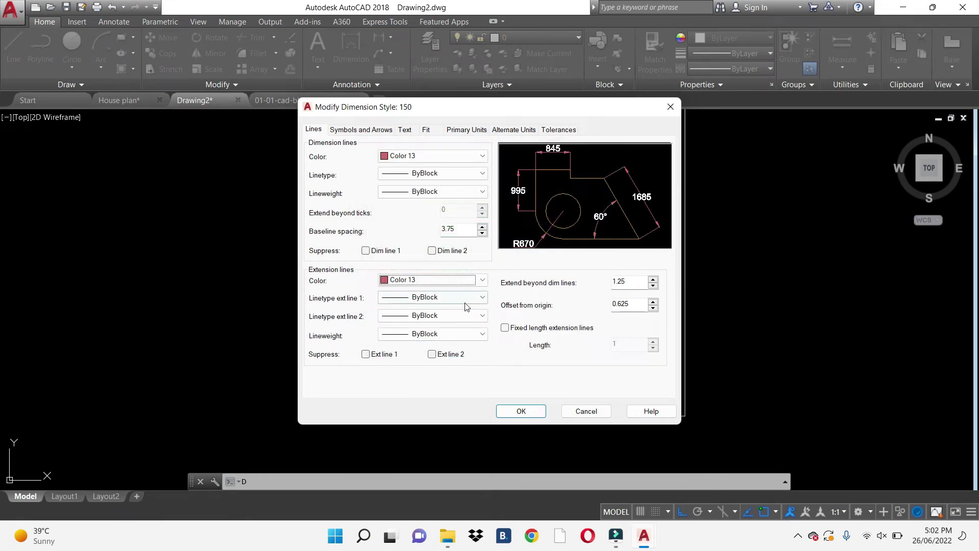
# - Align the 150 style's dimension text with the dimension line and save the style
pyautogui.click(404, 131)
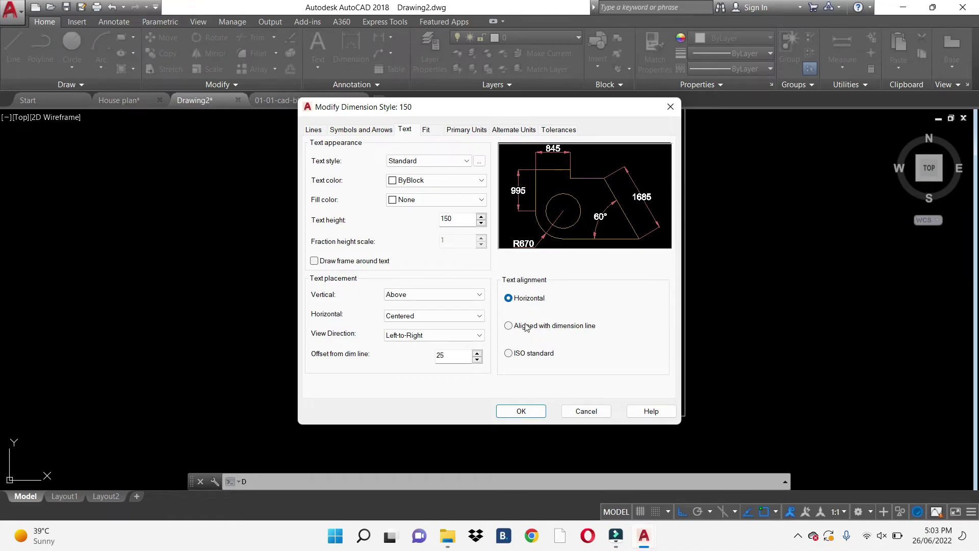
pyautogui.click(509, 327)
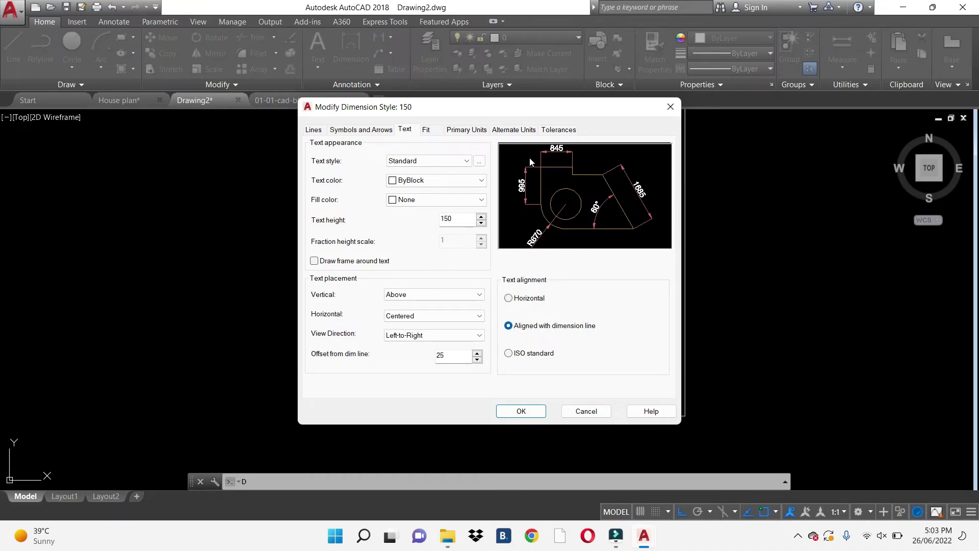
pyautogui.click(519, 411)
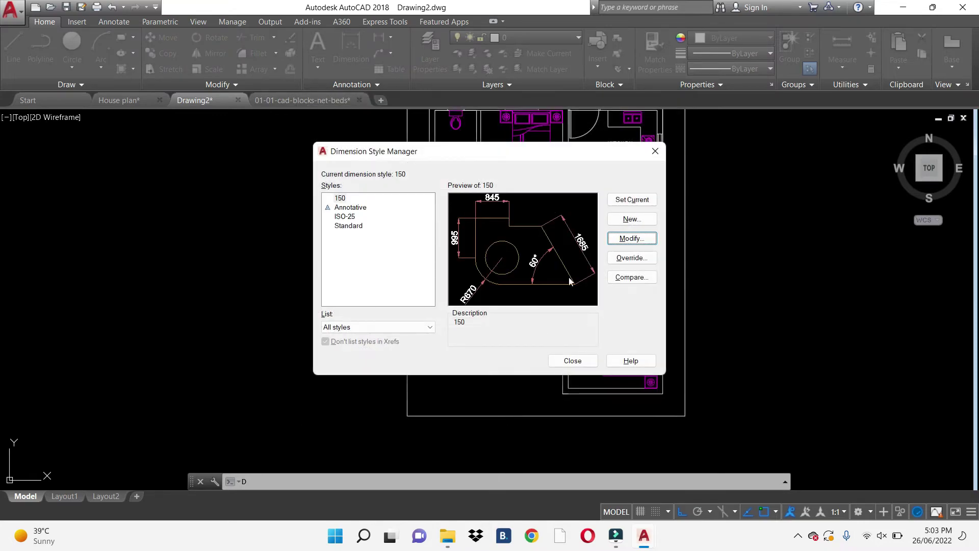
pyautogui.click(572, 362)
# - Continue from the 4750 dimension with a vertical 4350 dimension to the top-left corner
pyautogui.scroll(3, 406, 313)
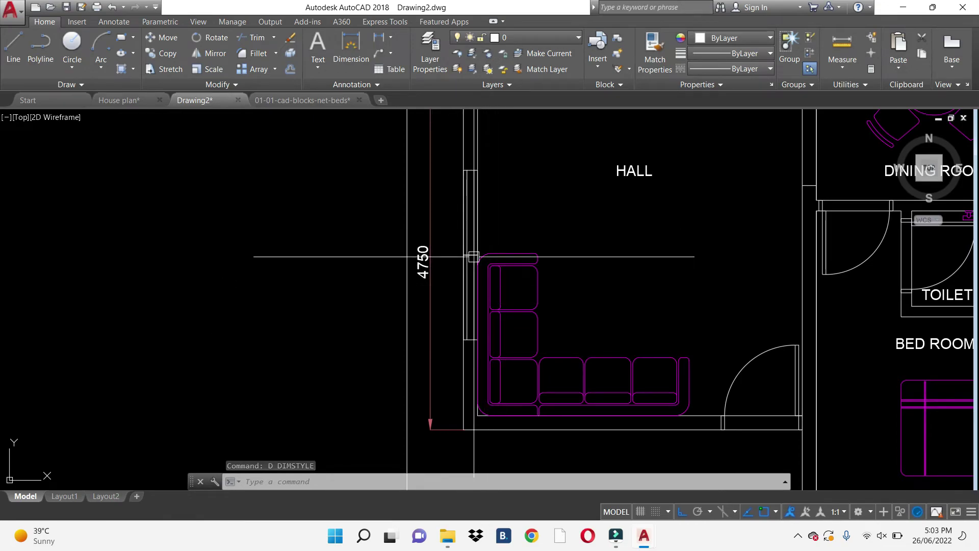
pyautogui.scroll(-4, 468, 229)
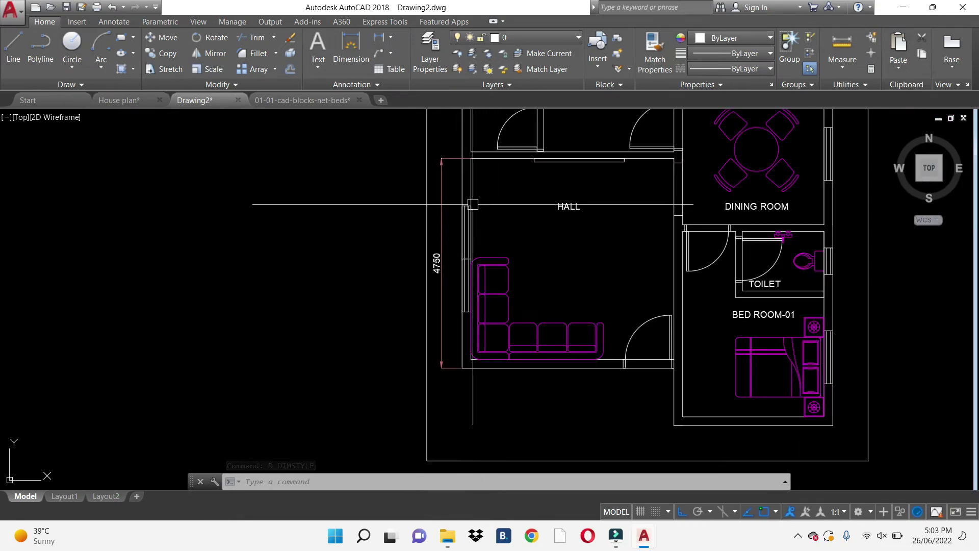
pyautogui.scroll(3, 470, 261)
pyautogui.write('d')
pyautogui.write('o')
pyautogui.press('Return')
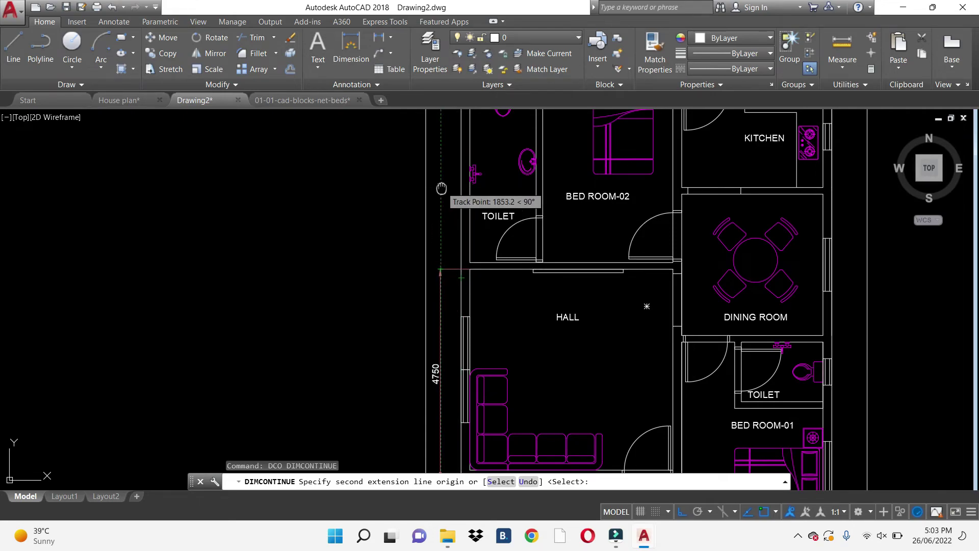
pyautogui.moveTo(439, 187); pyautogui.dragTo(431, 336, button='middle')
pyautogui.click(449, 221)
pyautogui.press('Escape')
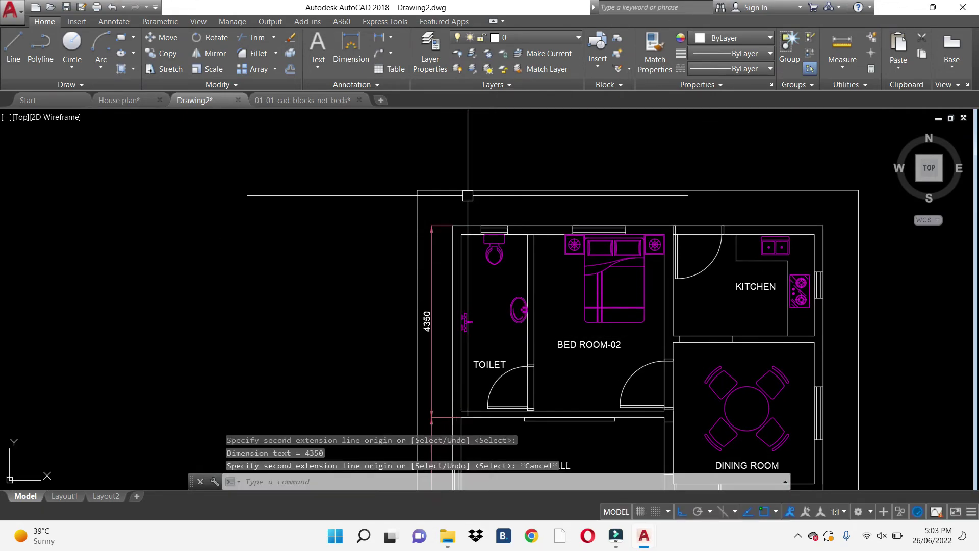
pyautogui.scroll(-4, 488, 194)
# - Add a 1850 linear dimension above the toilet from the plan's top-left corner
pyautogui.write('dli')
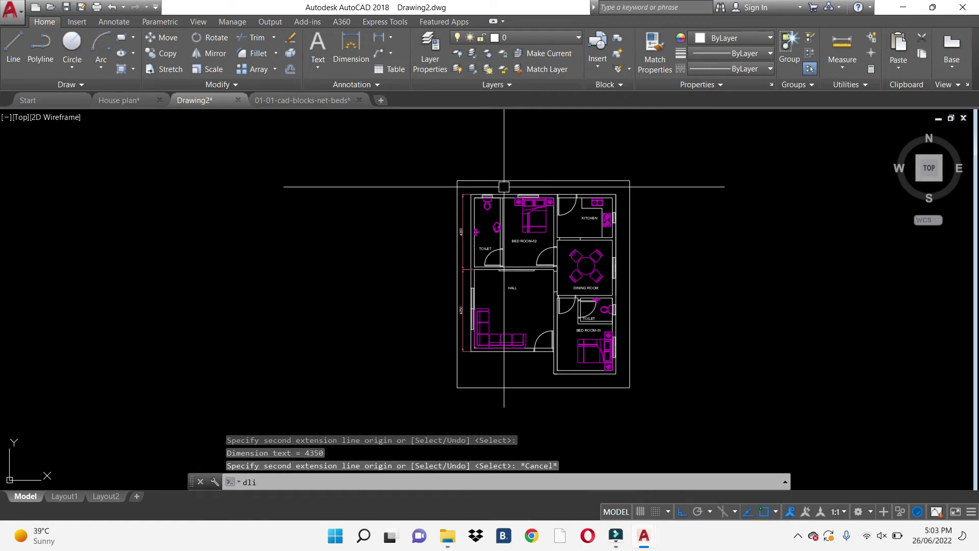
pyautogui.press('Return')
pyautogui.scroll(4, 488, 193)
pyautogui.scroll(2, 478, 189)
pyautogui.click(448, 215)
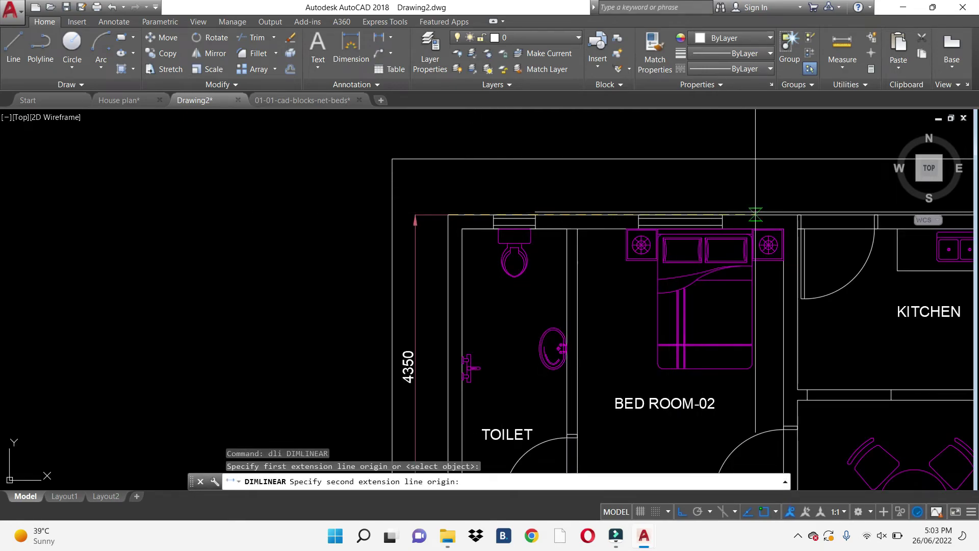
pyautogui.click(577, 229)
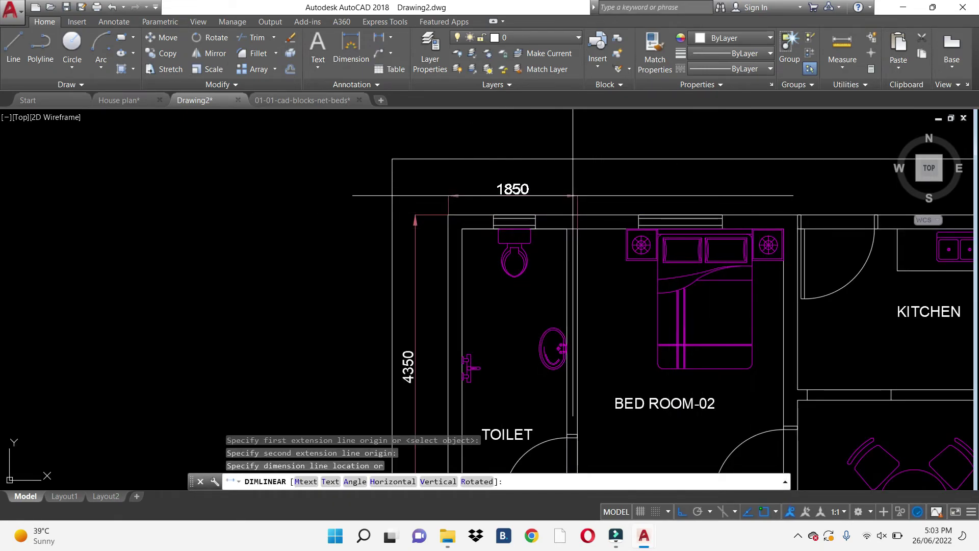
pyautogui.click(569, 192)
# - Close the accidentally opened DesignCenter and cancel the mistaken command
pyautogui.write('dc')
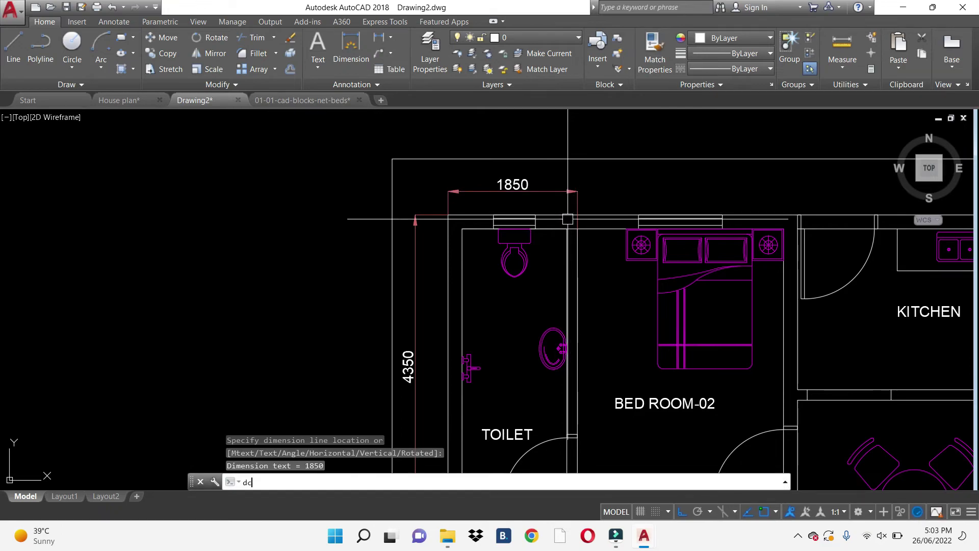
pyautogui.press('Return')
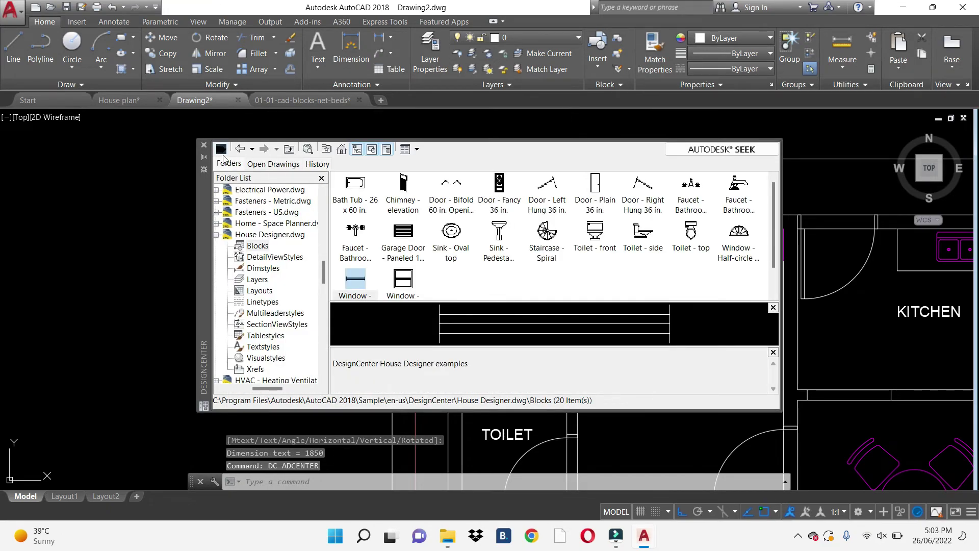
pyautogui.click(204, 146)
pyautogui.press('Escape')
pyautogui.press('Escape')
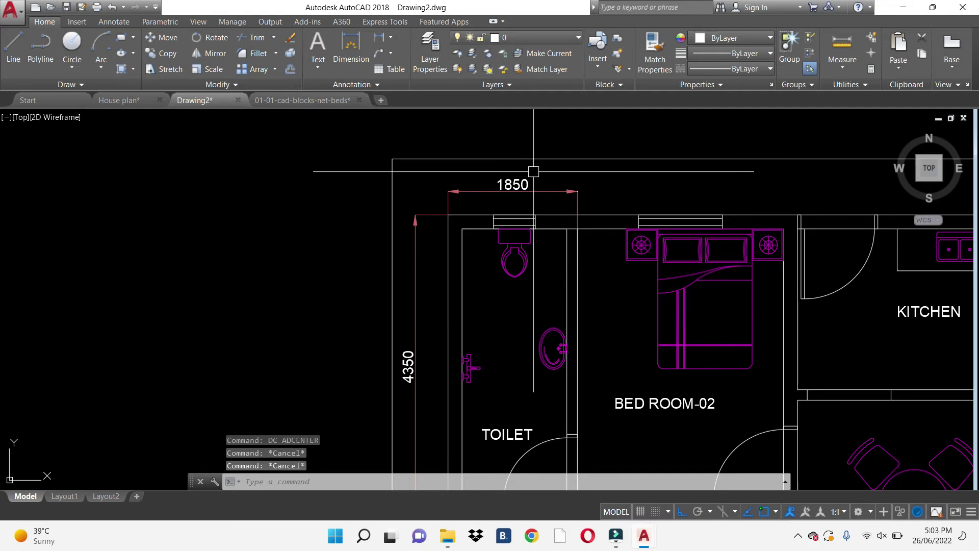
# - Continue the top chain with 3150 across the bedroom and 3400 across the kitchen
pyautogui.write('dco')
pyautogui.press('Return')
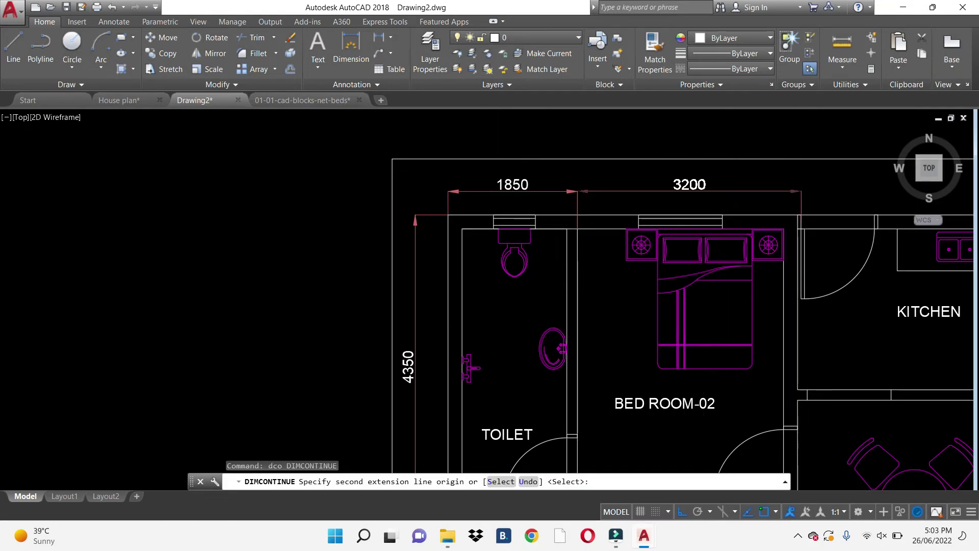
pyautogui.scroll(4, 792, 208)
pyautogui.scroll(-2, 792, 208)
pyautogui.click(780, 203)
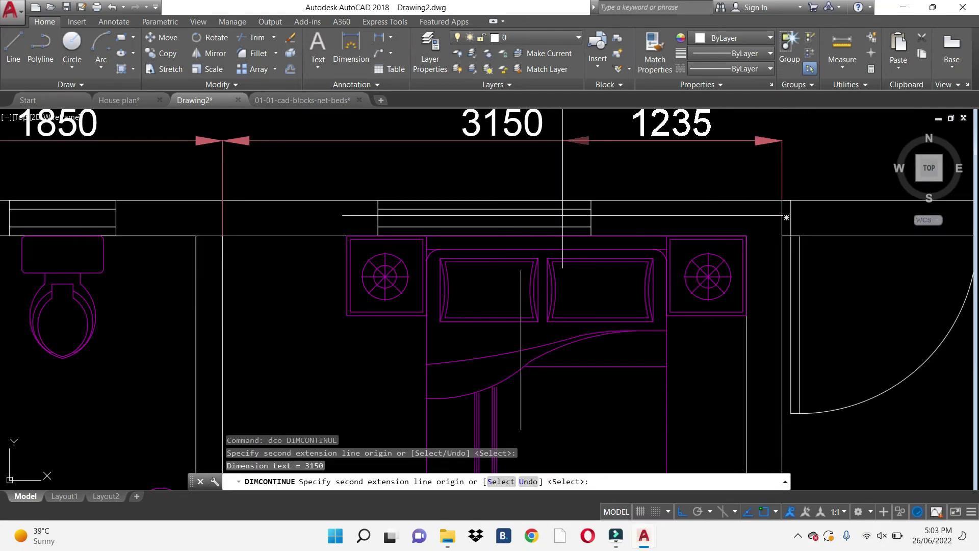
pyautogui.scroll(-2, 538, 167)
pyautogui.click(756, 191)
pyautogui.press('Escape')
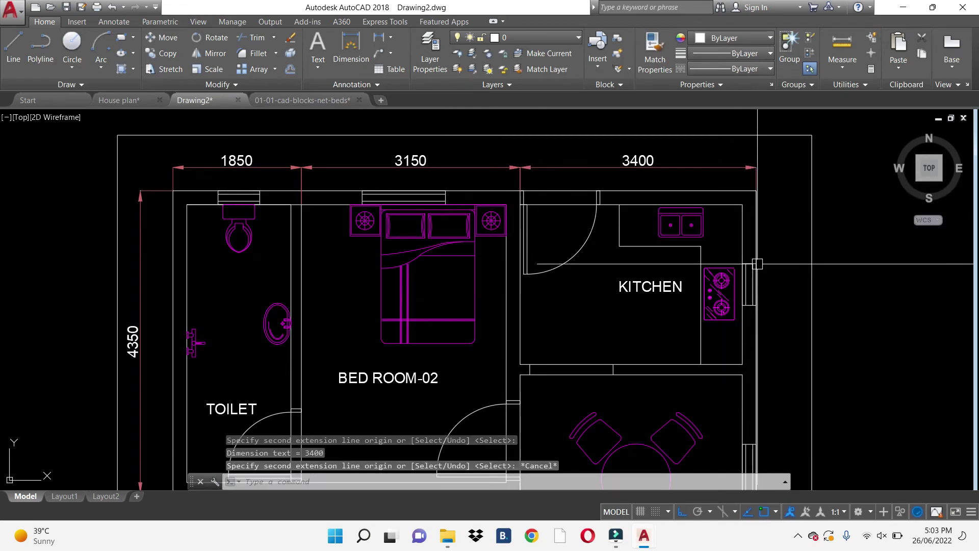
pyautogui.write('dli')
pyautogui.press('Return')
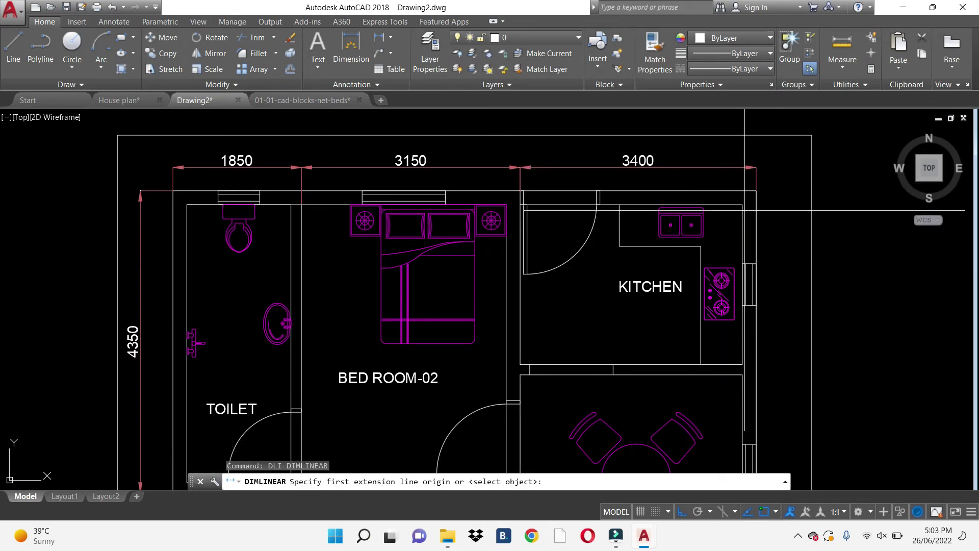
# - Add a 2500 linear dimension beside the kitchen's right wall
pyautogui.click(757, 190)
pyautogui.click(756, 364)
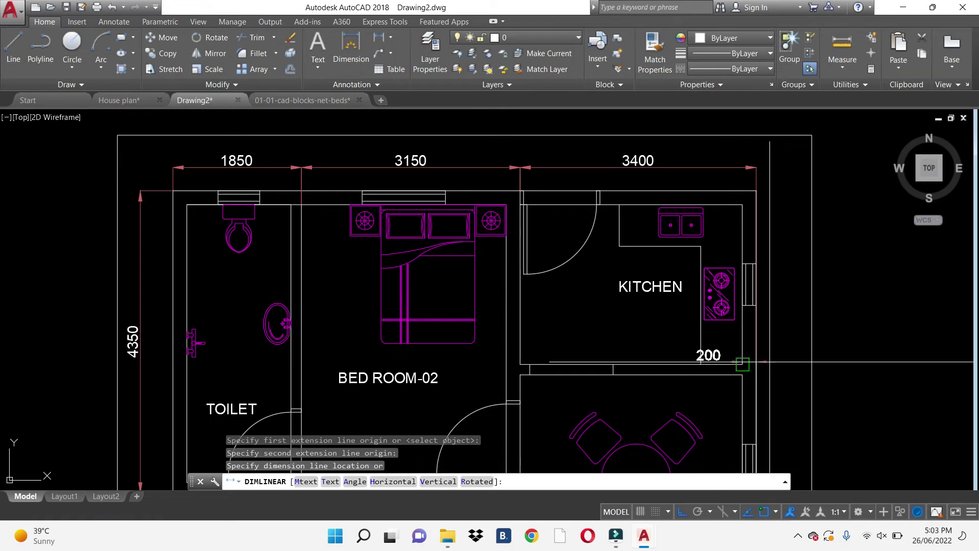
pyautogui.click(783, 363)
pyautogui.scroll(-3, 739, 332)
pyautogui.scroll(1, 675, 292)
# - Continue the right-side chain with 3350 and 4550 dimensions
pyautogui.write('d')
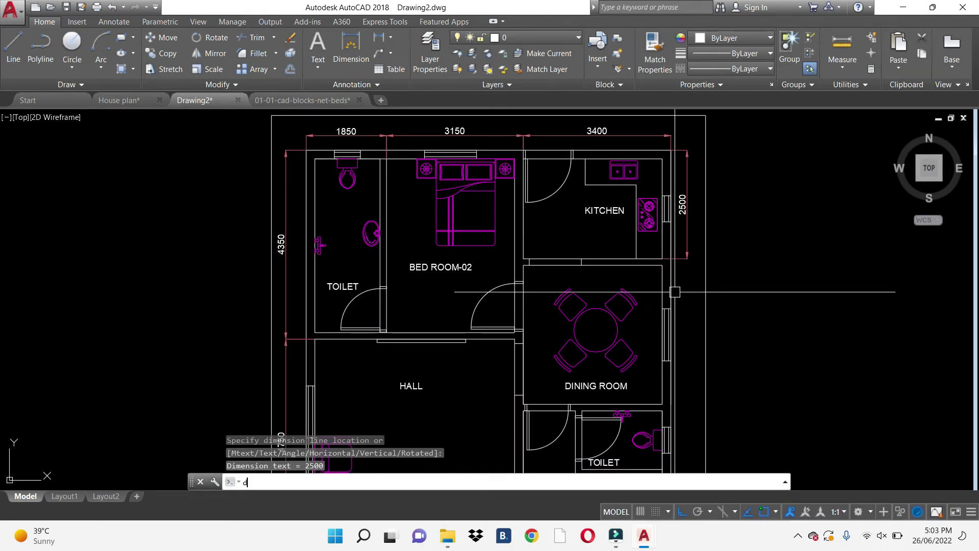
pyautogui.write('co')
pyautogui.press('Return')
pyautogui.moveTo(696, 404); pyautogui.dragTo(669, 291, button='middle')
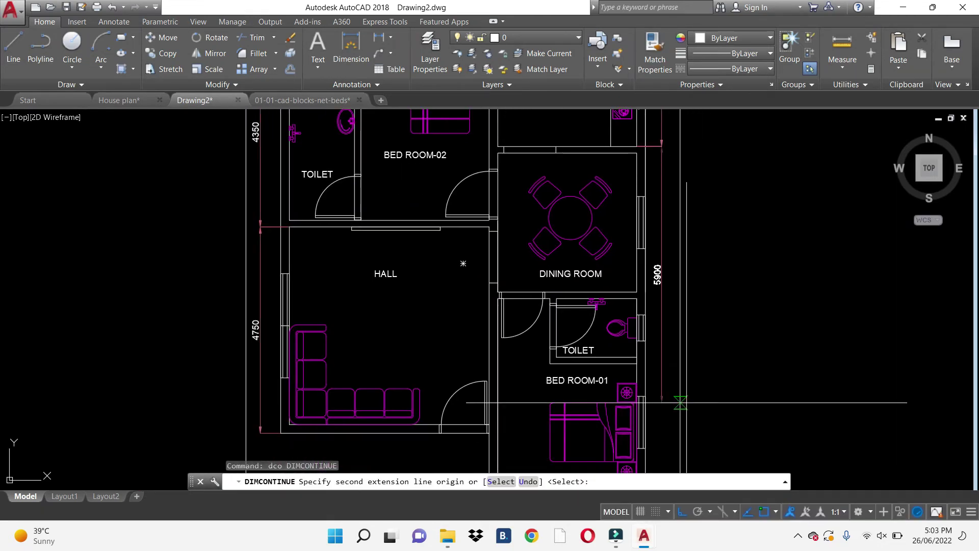
pyautogui.scroll(2, 668, 292)
pyautogui.click(622, 292)
pyautogui.moveTo(658, 425); pyautogui.dragTo(622, 219, button='middle')
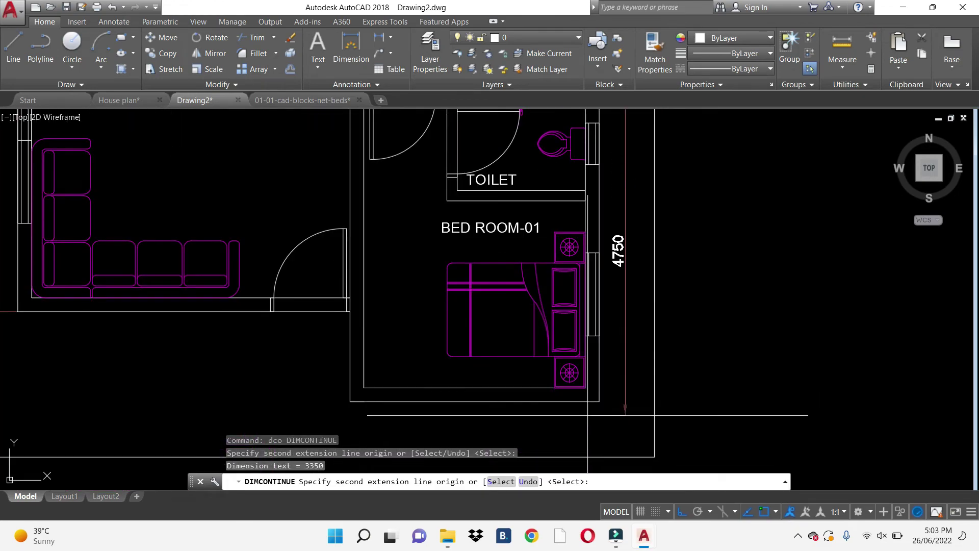
pyautogui.click(599, 401)
pyautogui.press('Escape')
# - Add a 3600 aligned dimension below the bedroom's bottom wall
pyautogui.moveTo(582, 412); pyautogui.dragTo(625, 287, button='middle')
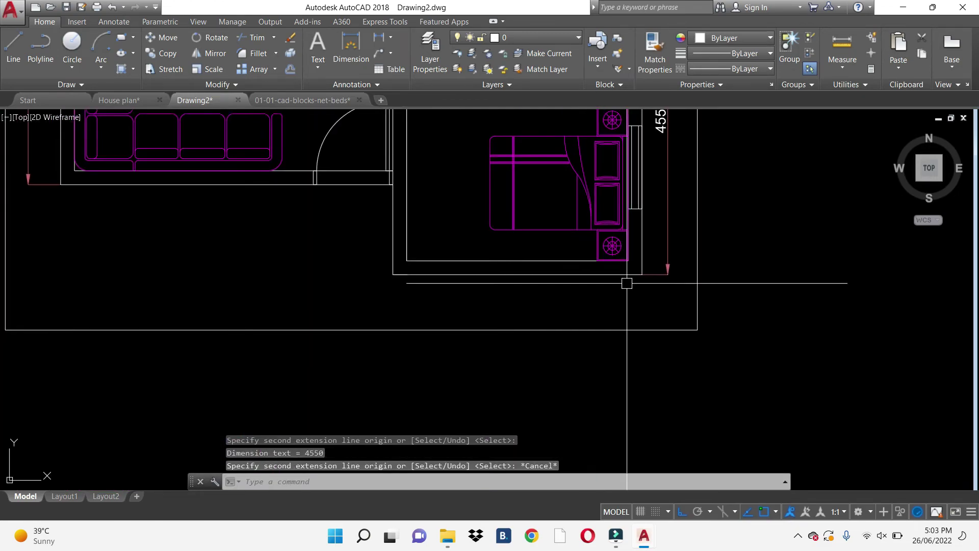
pyautogui.write('dal')
pyautogui.press('Return')
pyautogui.press('Return')
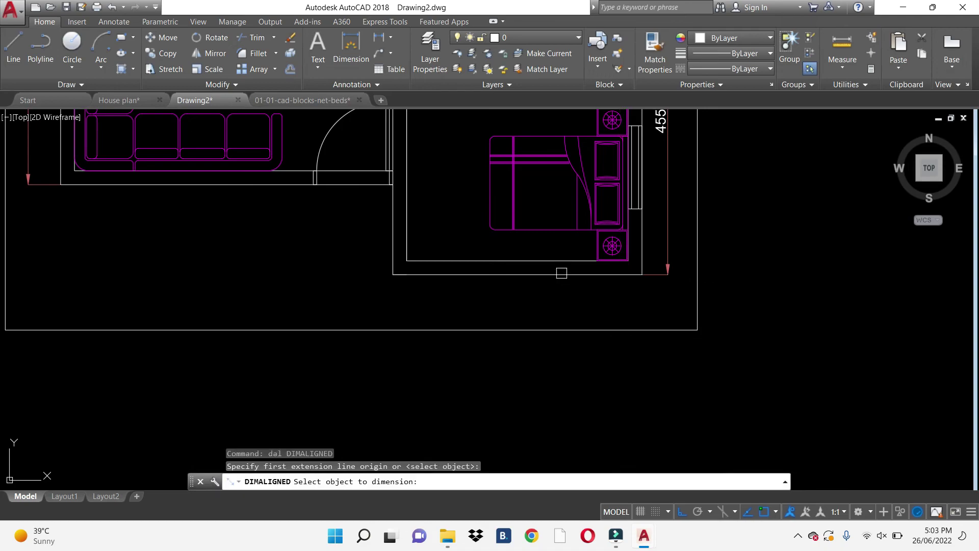
pyautogui.click(562, 274)
pyautogui.click(561, 301)
pyautogui.press('Escape')
pyautogui.write('dc')
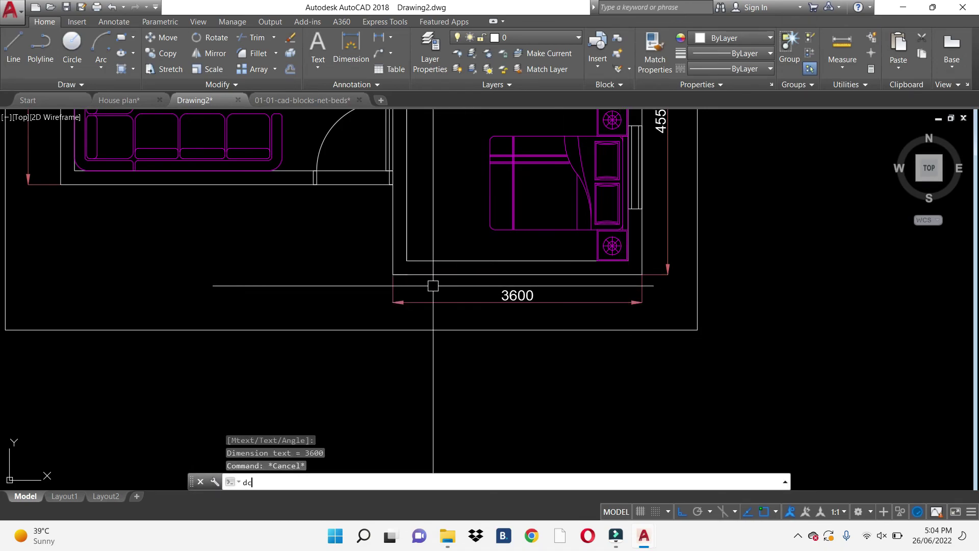
# - Continue the bottom chain with a 4800 dimension to the left outer wall, then centre the plan
pyautogui.write('o')
pyautogui.press('Return')
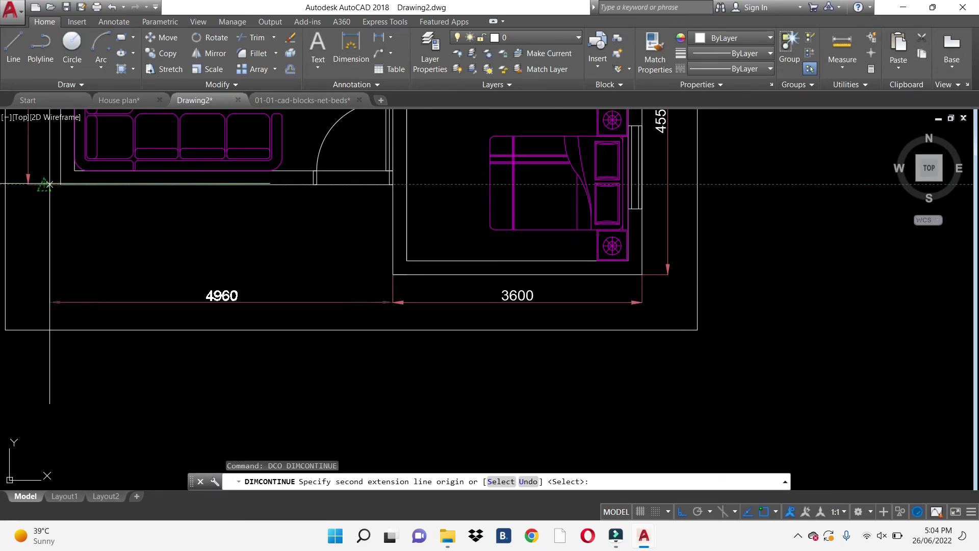
pyautogui.click(61, 183)
pyautogui.press('Escape')
pyautogui.scroll(-5, 433, 343)
pyautogui.scroll(-2, 544, 319)
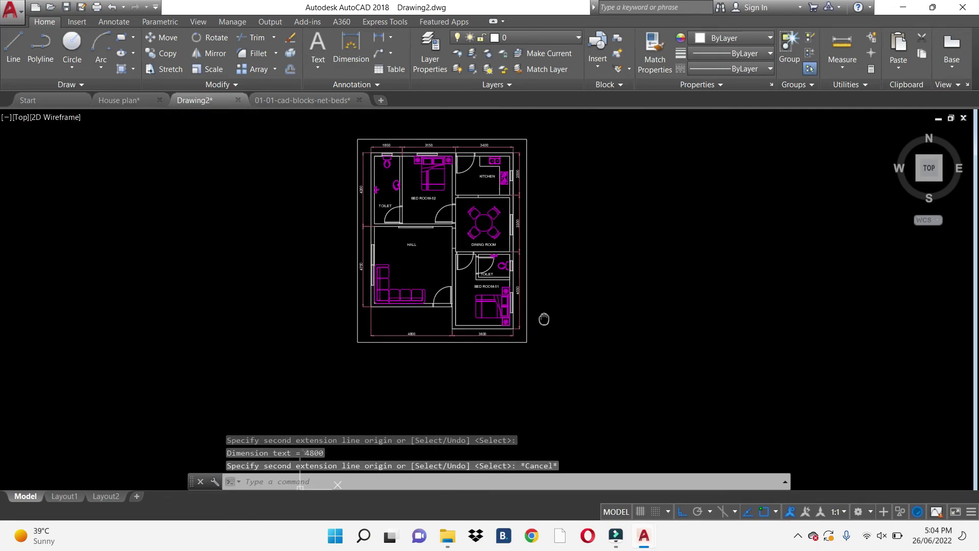
pyautogui.moveTo(543, 319); pyautogui.dragTo(572, 373, button='middle')
# - Add a 10000 overall aligned dimension above the plan's top outer wall
pyautogui.write('dal')
pyautogui.press('Return')
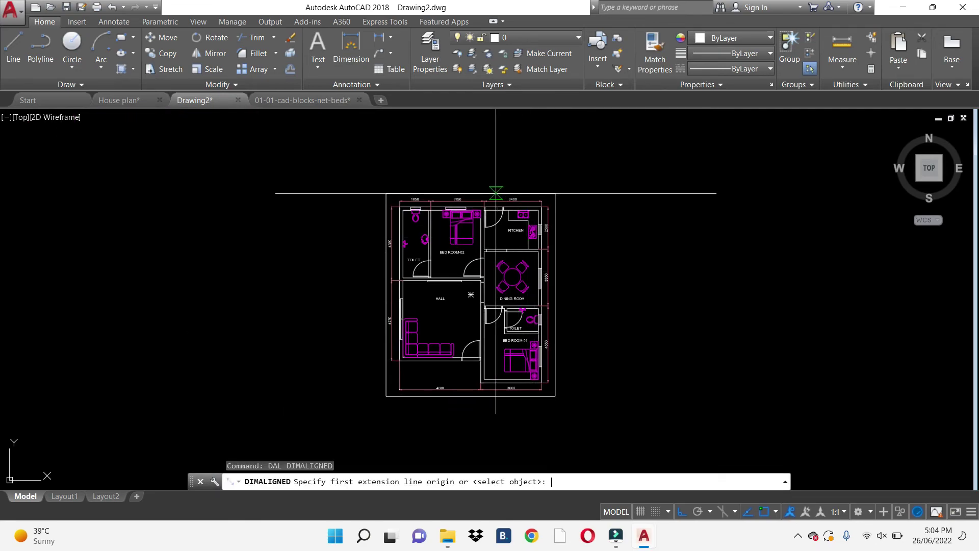
pyautogui.press('Return')
pyautogui.scroll(4, 449, 190)
pyautogui.click(440, 199)
pyautogui.click(433, 178)
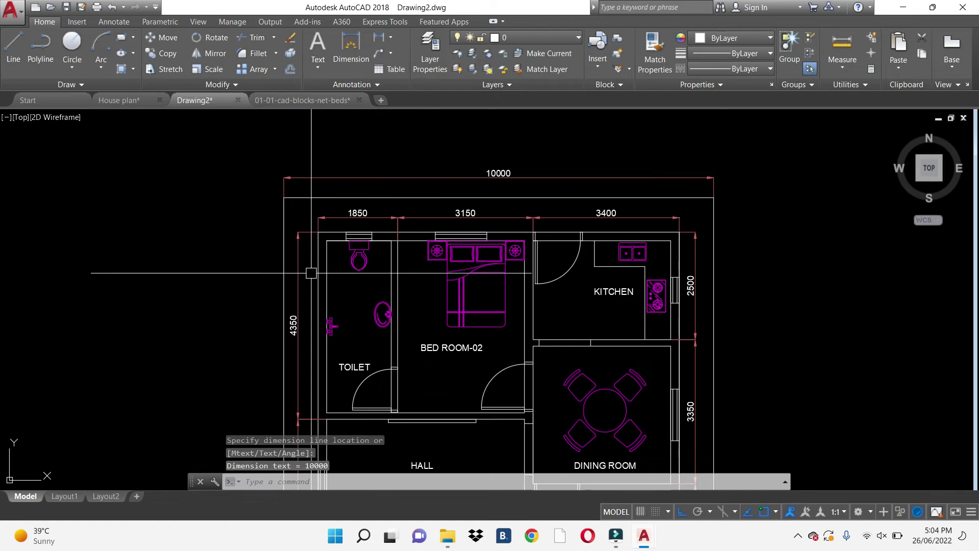
pyautogui.press('Return')
pyautogui.press('Return')
pyautogui.press('Escape')
pyautogui.scroll(-2, 376, 219)
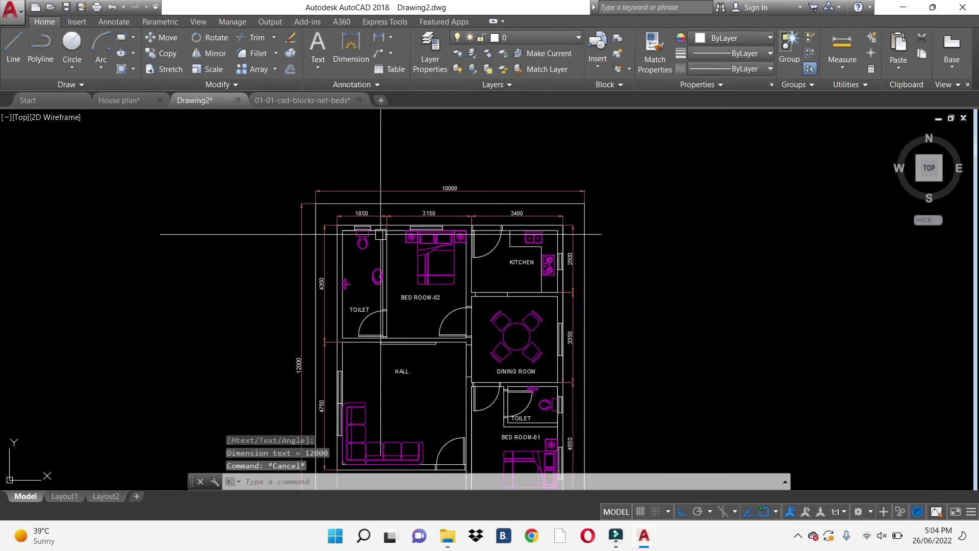
pyautogui.scroll(-2, 474, 212)
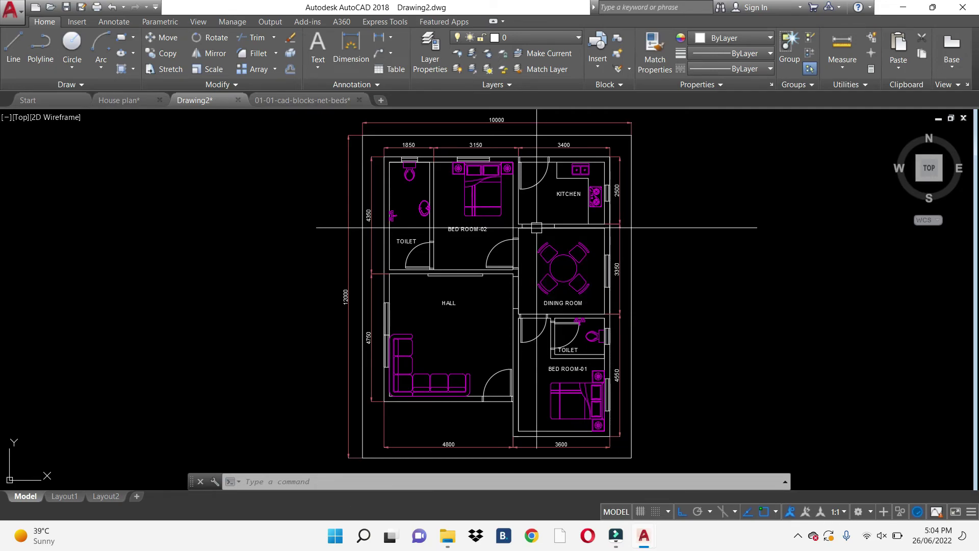
pyautogui.doubleClick(535, 228)
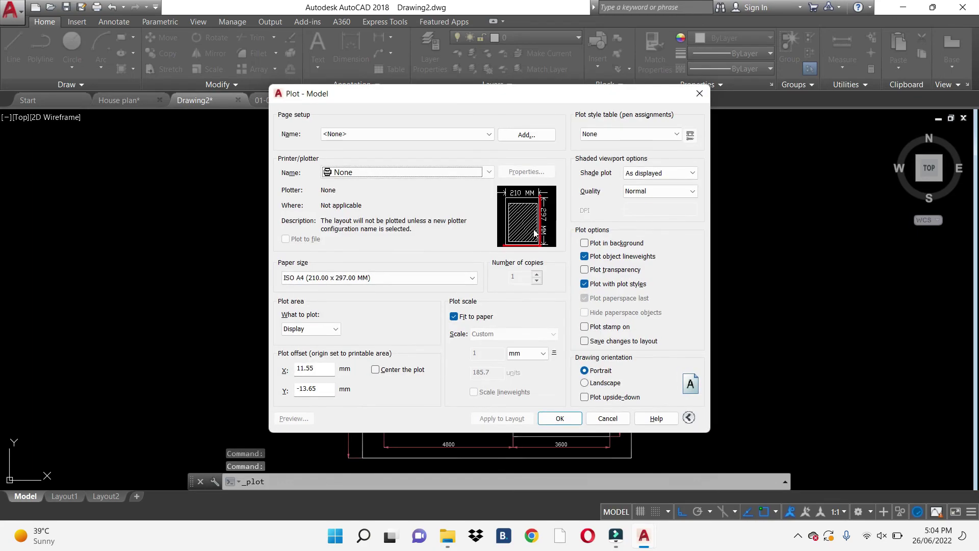
# - Set the plot to DWG To PDF.pc3 on ISO A3 paper with a Window plot area
pyautogui.click(387, 173)
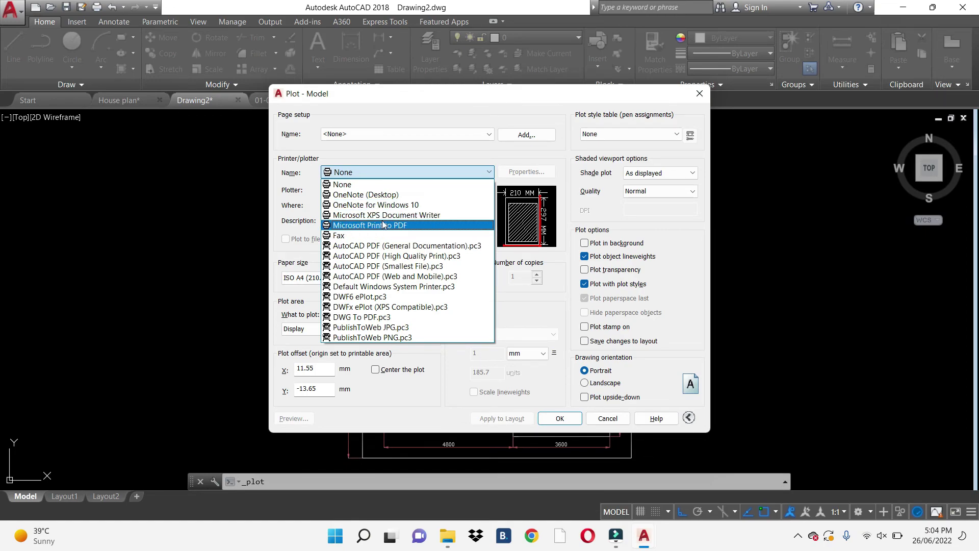
pyautogui.click(384, 319)
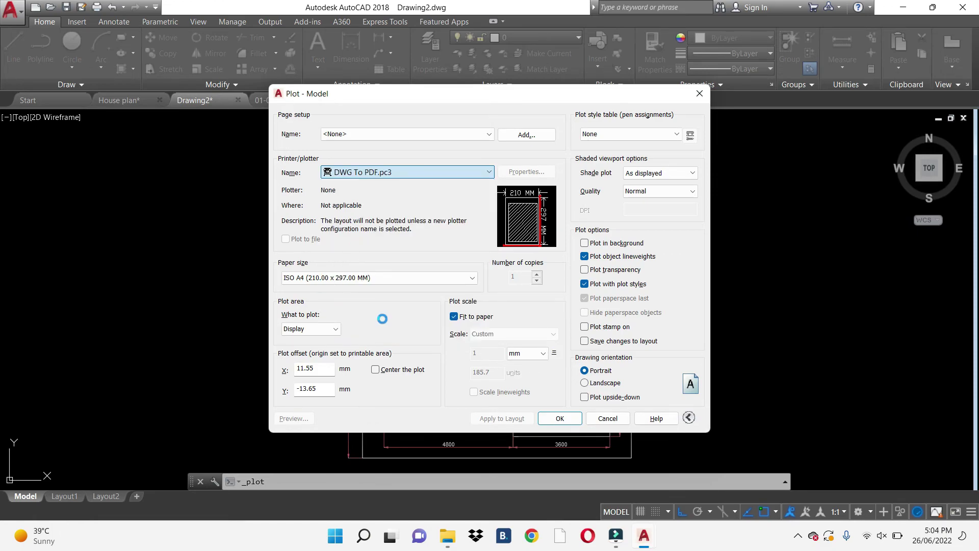
pyautogui.click(360, 281)
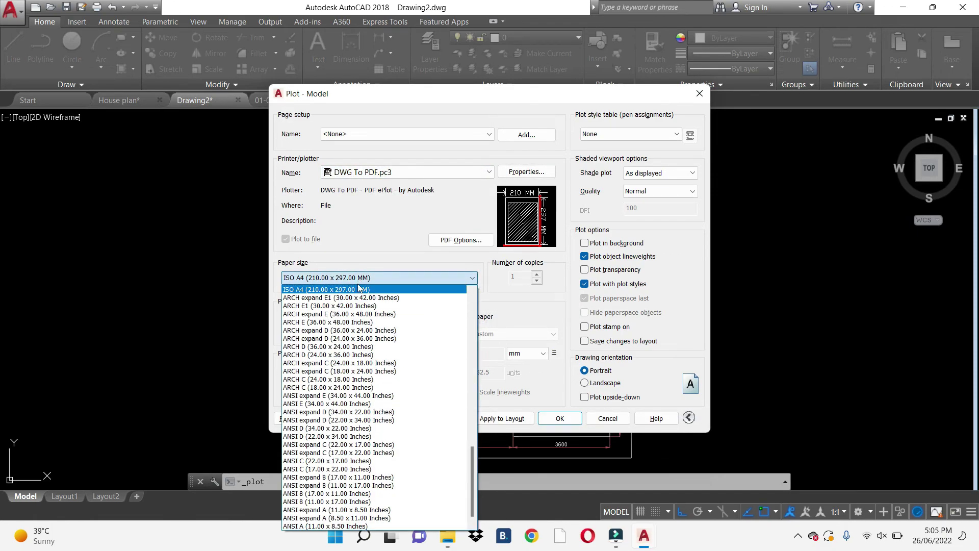
pyautogui.scroll(-1, 341, 341)
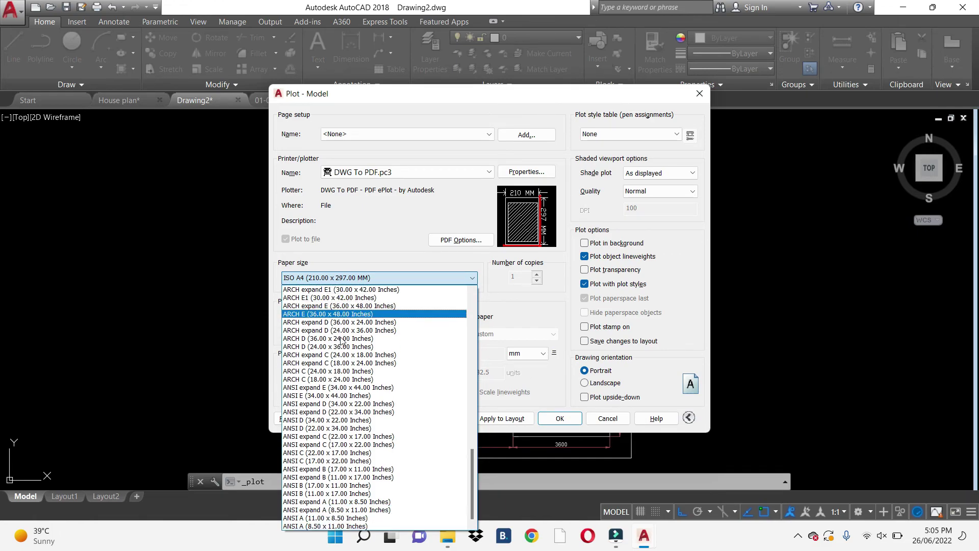
pyautogui.scroll(3, 342, 341)
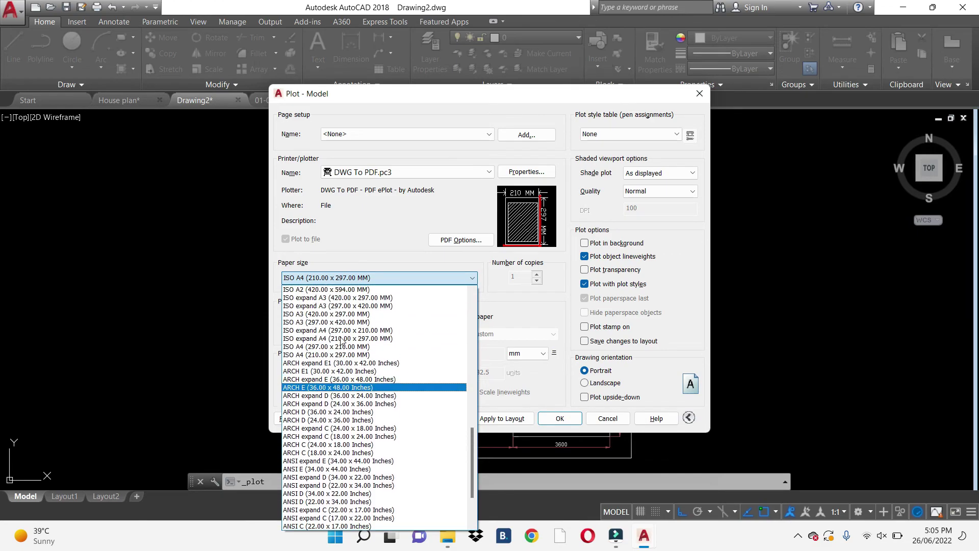
pyautogui.click(329, 313)
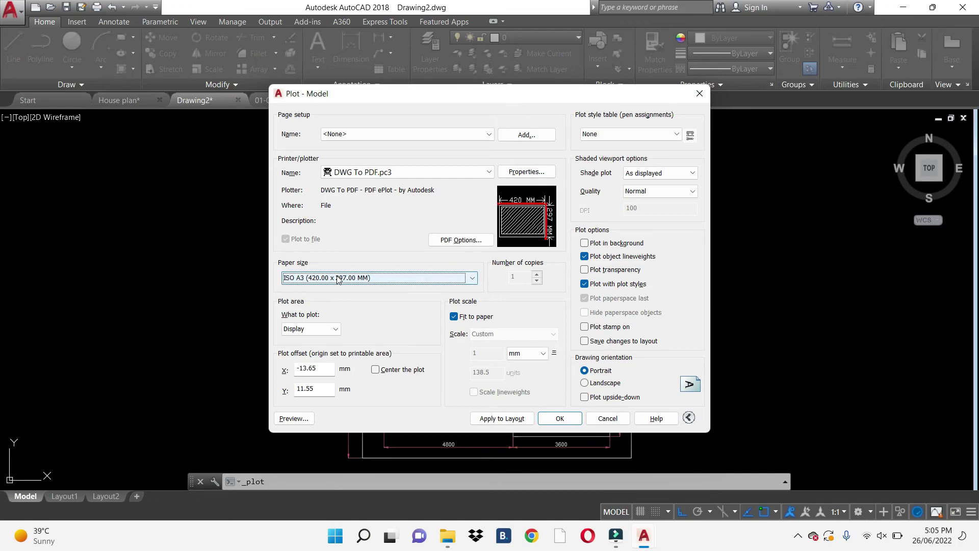
pyautogui.click(314, 330)
pyautogui.click(310, 368)
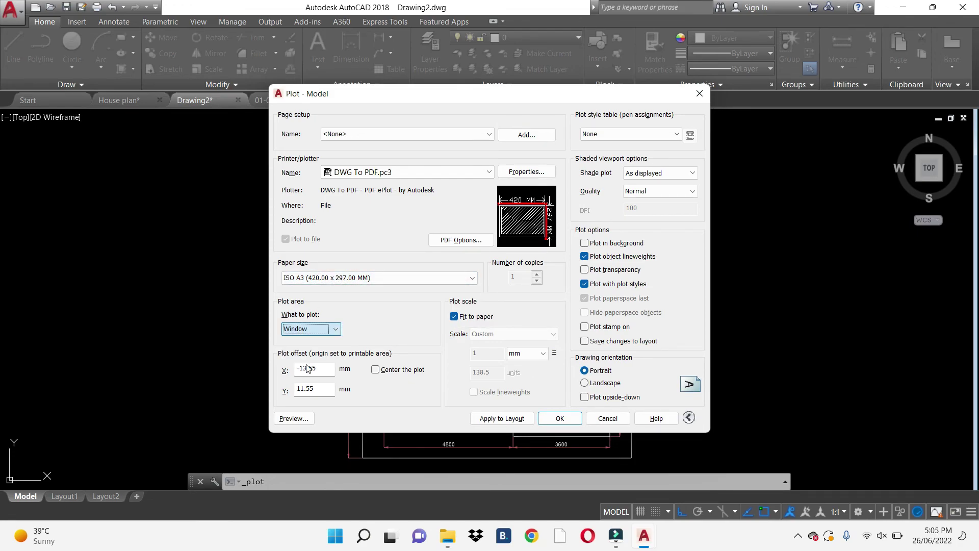
# - Window the floor plan as the plot area, centred and fit to paper, and apply to layout
pyautogui.moveTo(333, 136); pyautogui.dragTo(326, 174, button='middle')
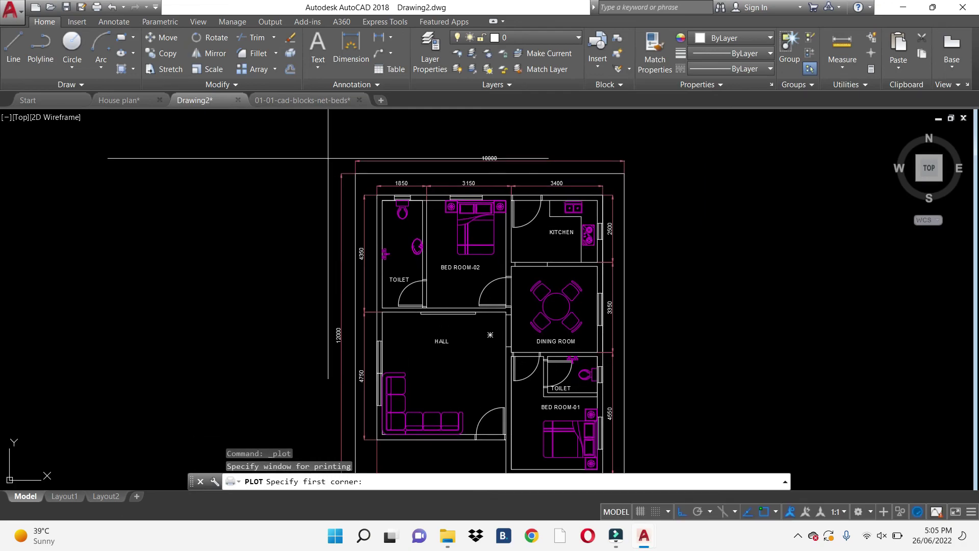
pyautogui.click(323, 144)
pyautogui.scroll(-2, 388, 146)
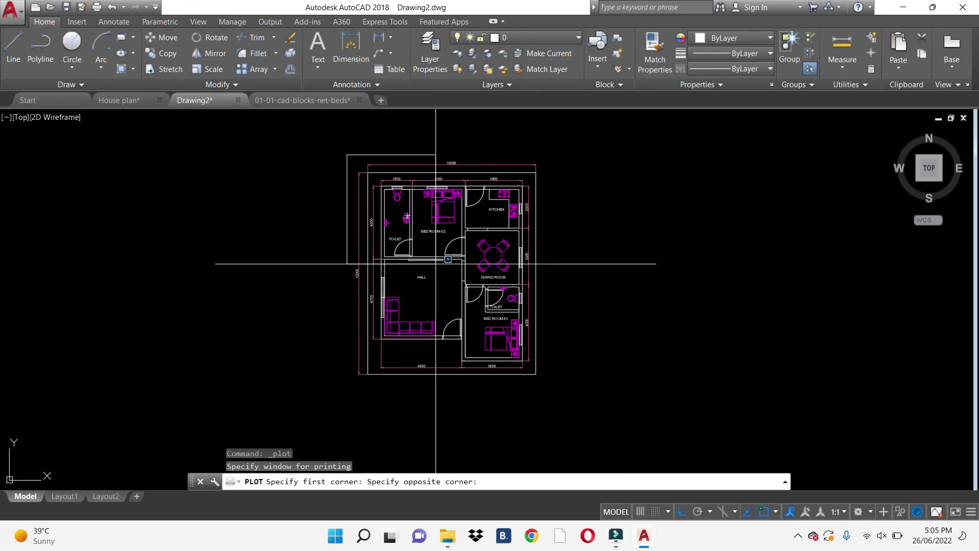
pyautogui.click(546, 386)
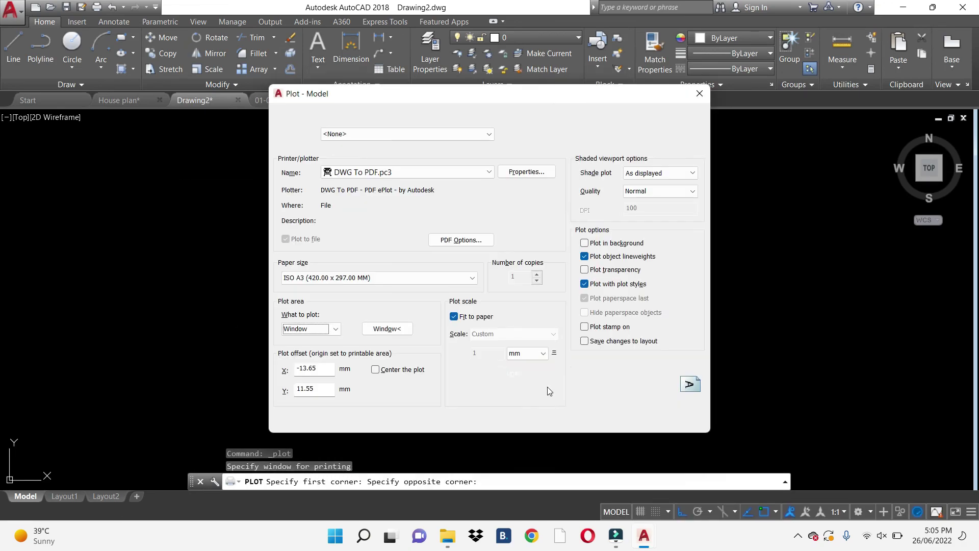
pyautogui.click(375, 370)
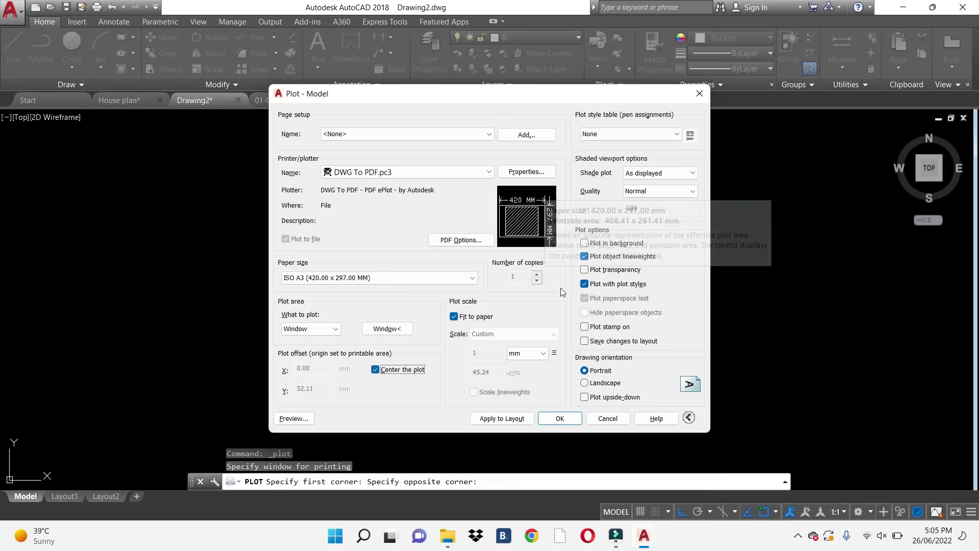
pyautogui.click(454, 317)
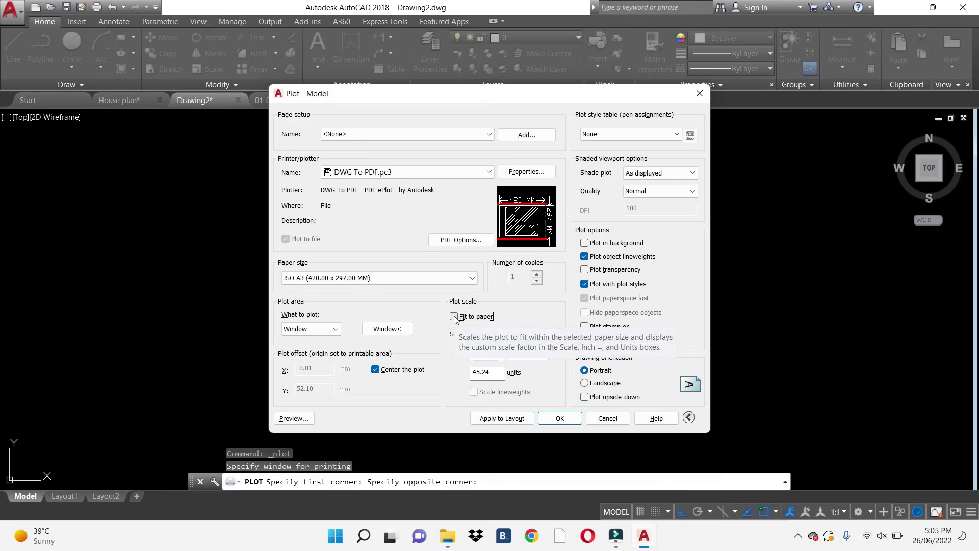
pyautogui.click(454, 317)
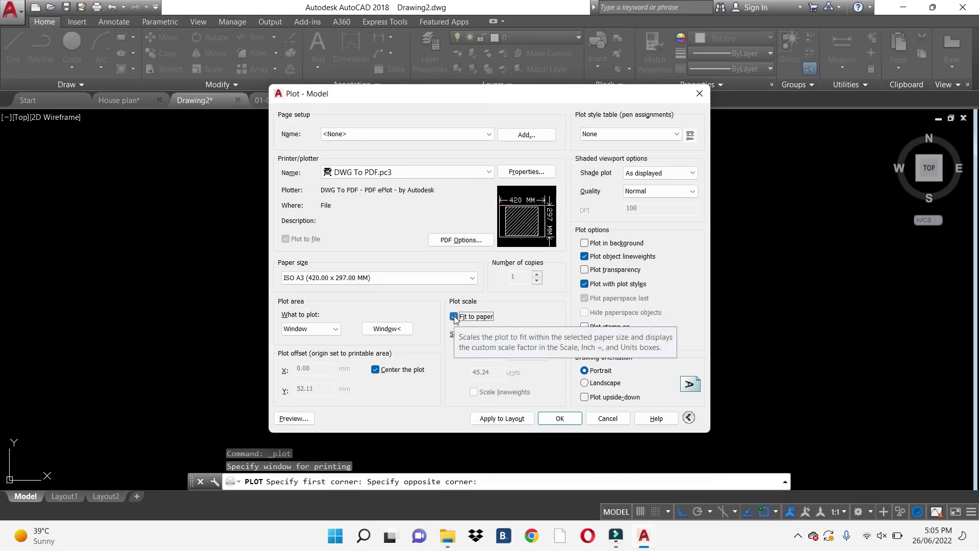
pyautogui.click(525, 420)
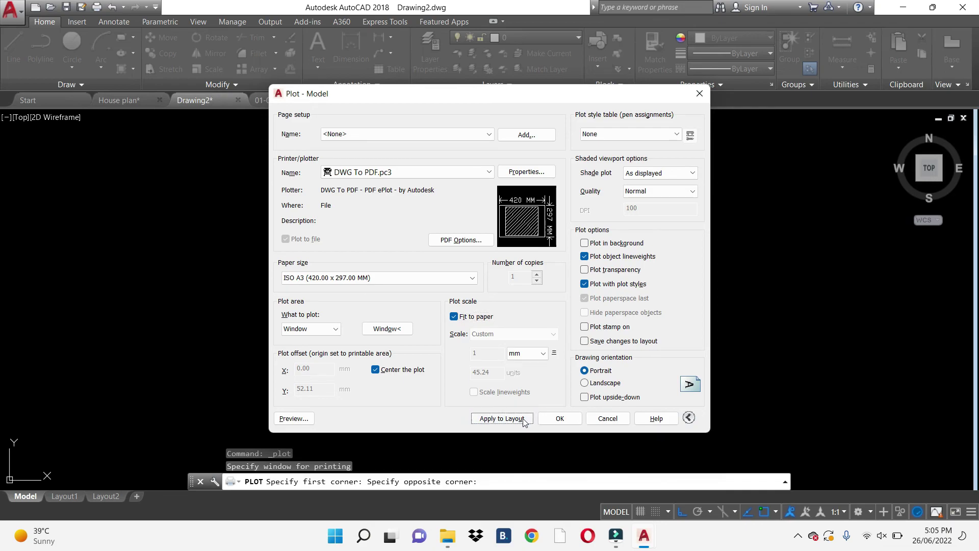
# - Preview the A3 sheet and zoom and pan to inspect the floor plan
pyautogui.click(293, 418)
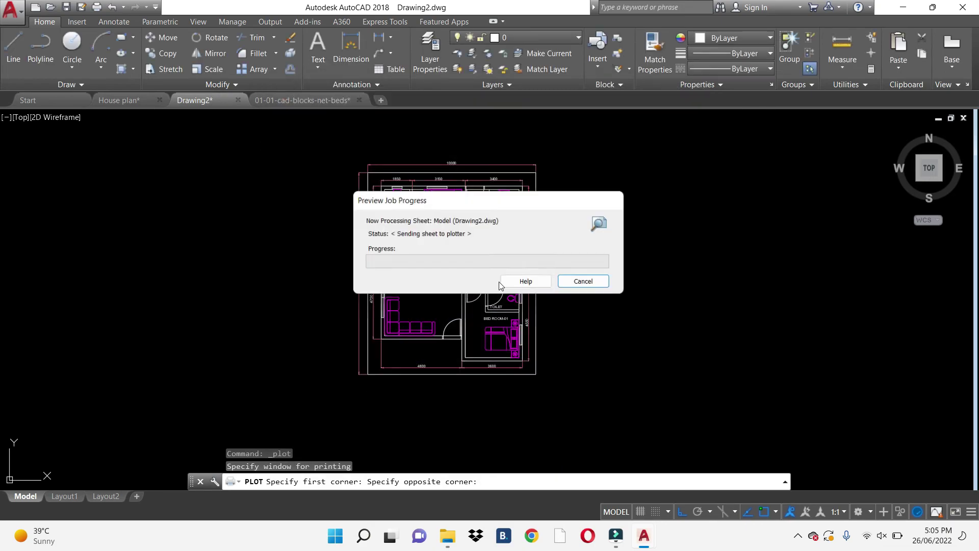
pyautogui.scroll(2, 559, 238)
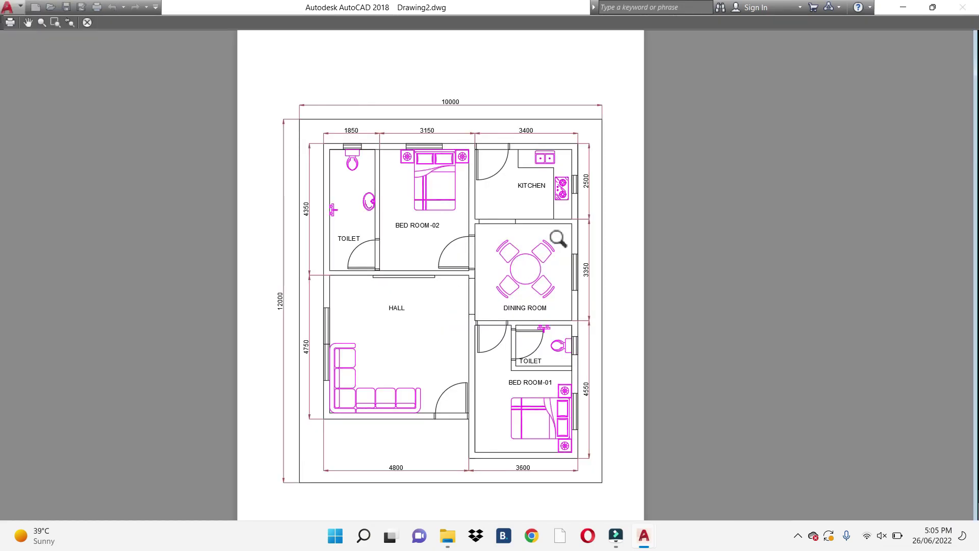
pyautogui.scroll(2, 546, 260)
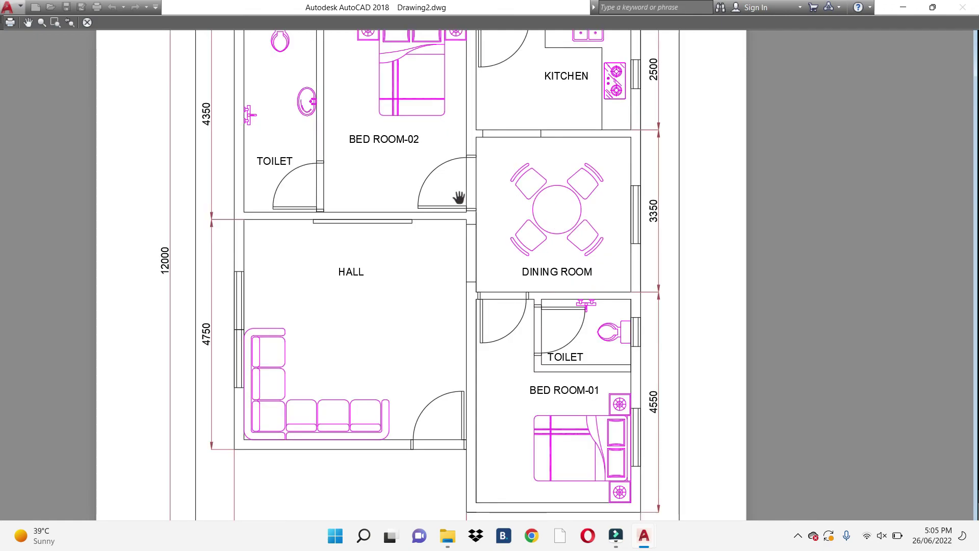
pyautogui.scroll(-2, 459, 198)
pyautogui.moveTo(473, 178); pyautogui.dragTo(474, 235)
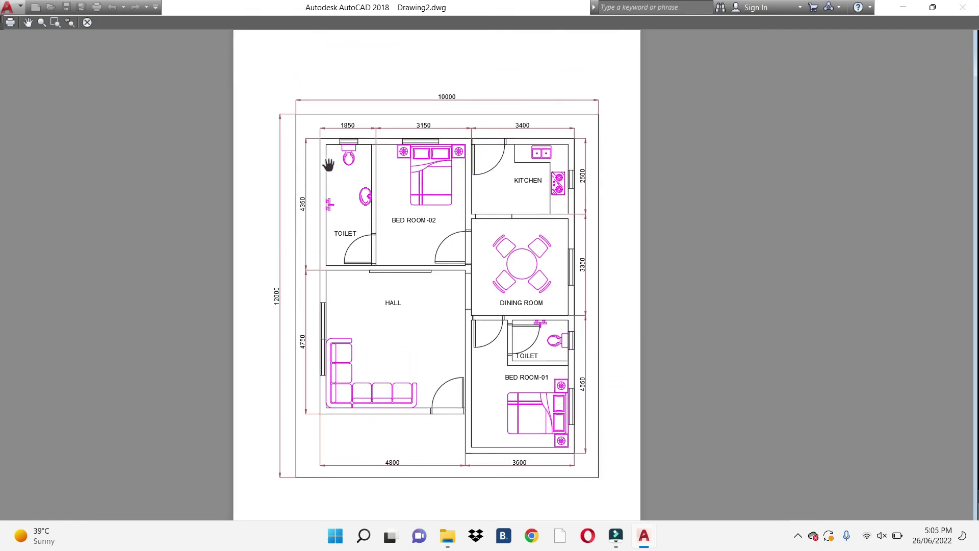
pyautogui.scroll(2, 409, 185)
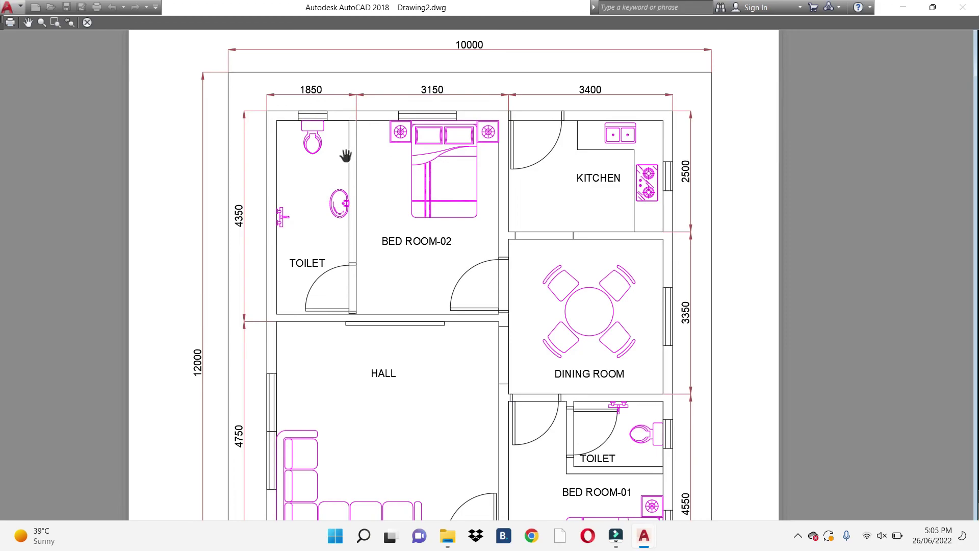
pyautogui.scroll(-2, 399, 128)
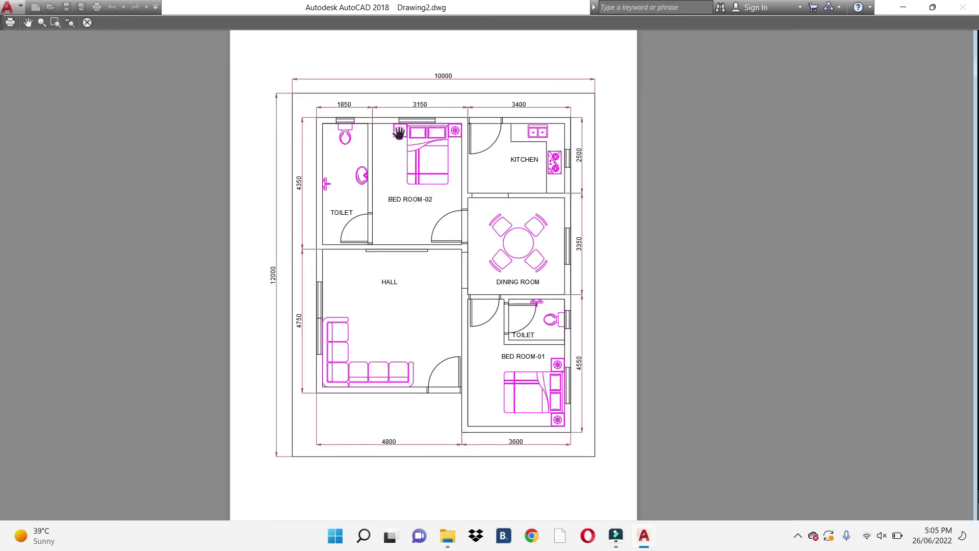
pyautogui.scroll(-2, 403, 153)
# - Plot from the preview and save Drawing2-Model.pdf to the Desktop
pyautogui.rightClick(401, 173)
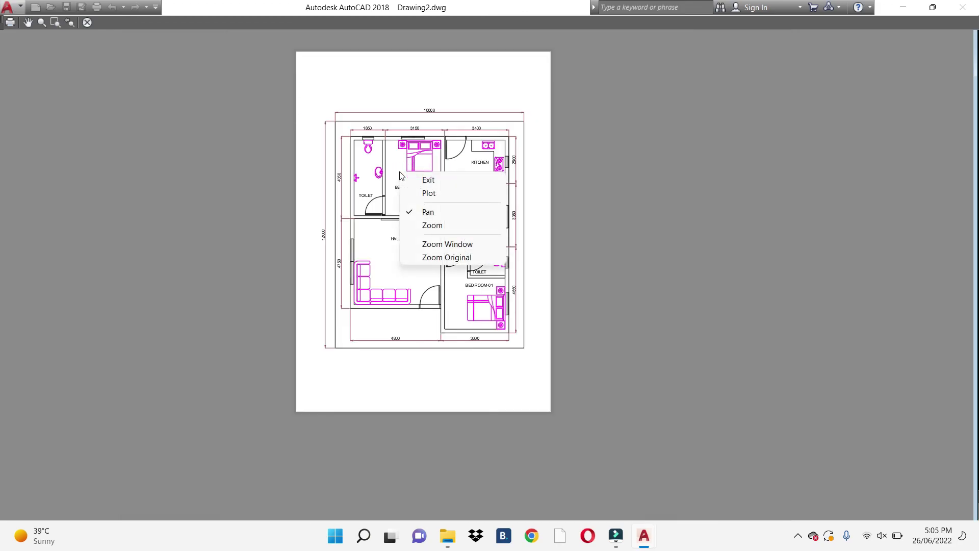
pyautogui.click(439, 194)
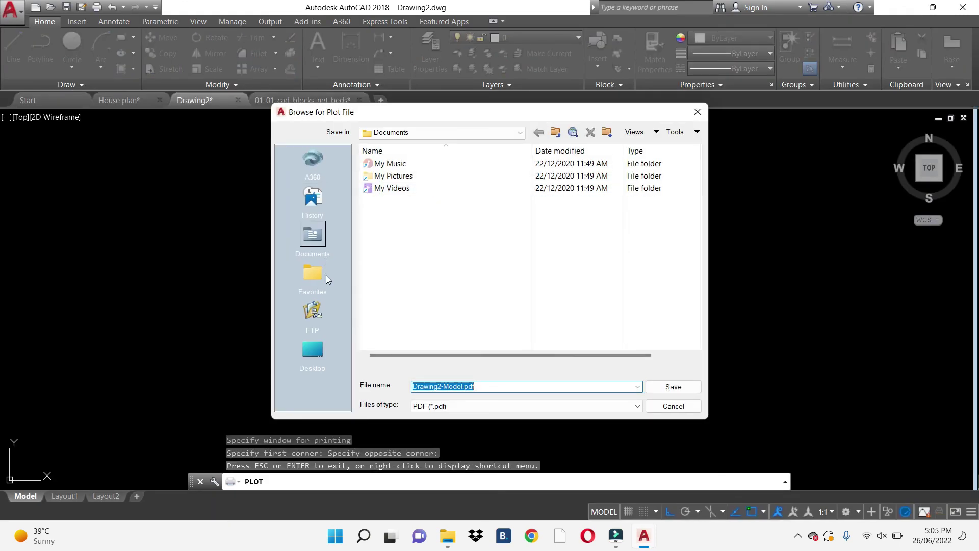
pyautogui.click(320, 351)
pyautogui.click(668, 387)
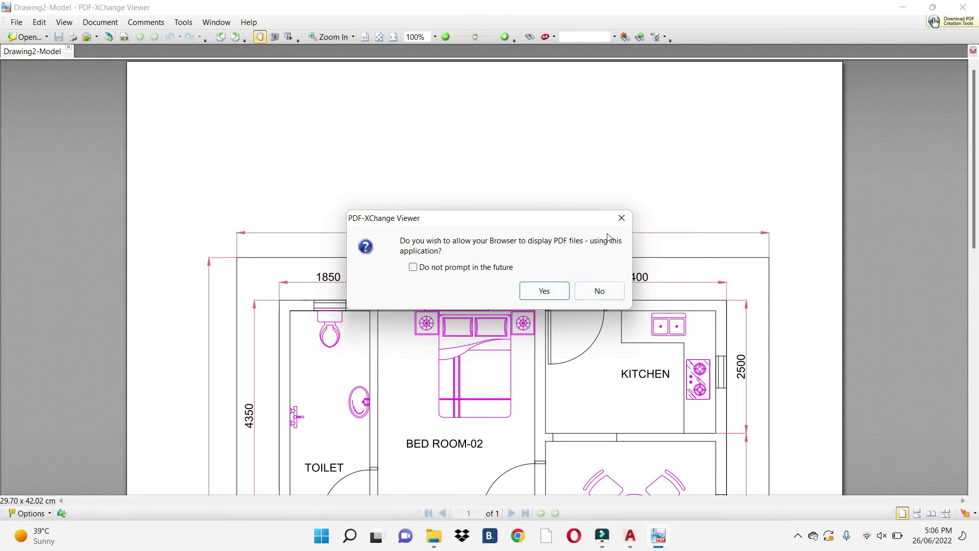
# - Dismiss the opening prompt, scroll through the Drawing2-Model floor plan PDF, and minimise the viewer
pyautogui.click(622, 218)
pyautogui.scroll(-2, 607, 236)
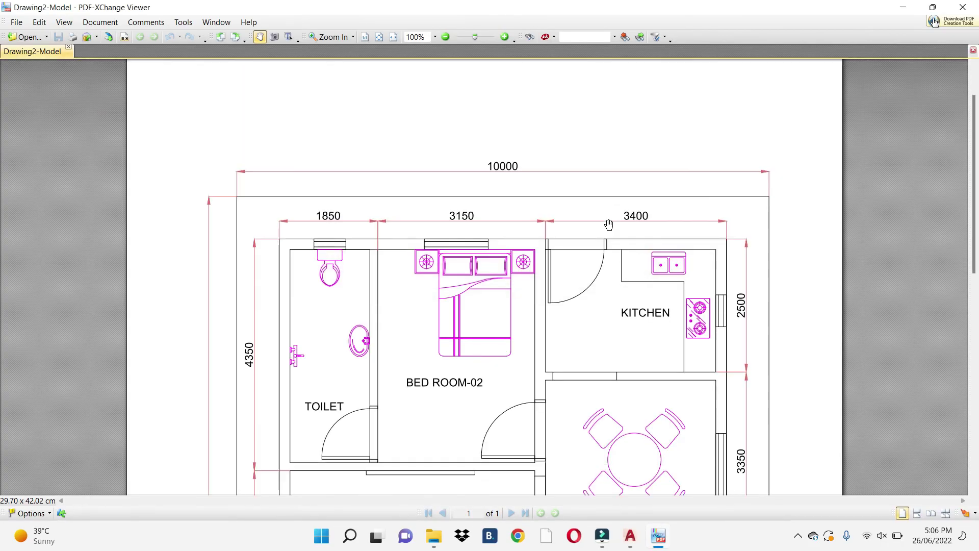
pyautogui.scroll(-1, 607, 236)
pyautogui.scroll(-3, 607, 236)
pyautogui.scroll(-3, 607, 234)
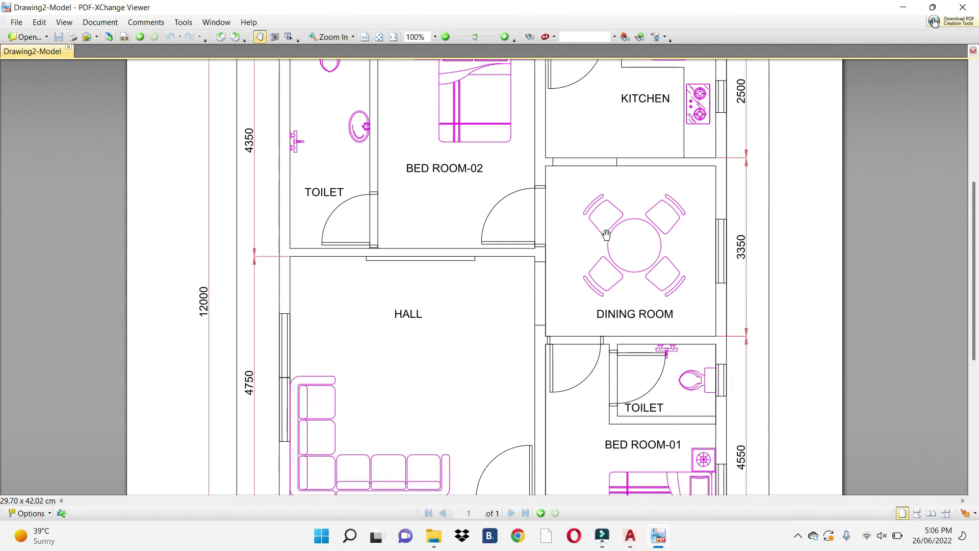
pyautogui.scroll(-3, 606, 235)
pyautogui.scroll(-3, 607, 235)
pyautogui.scroll(1, 606, 237)
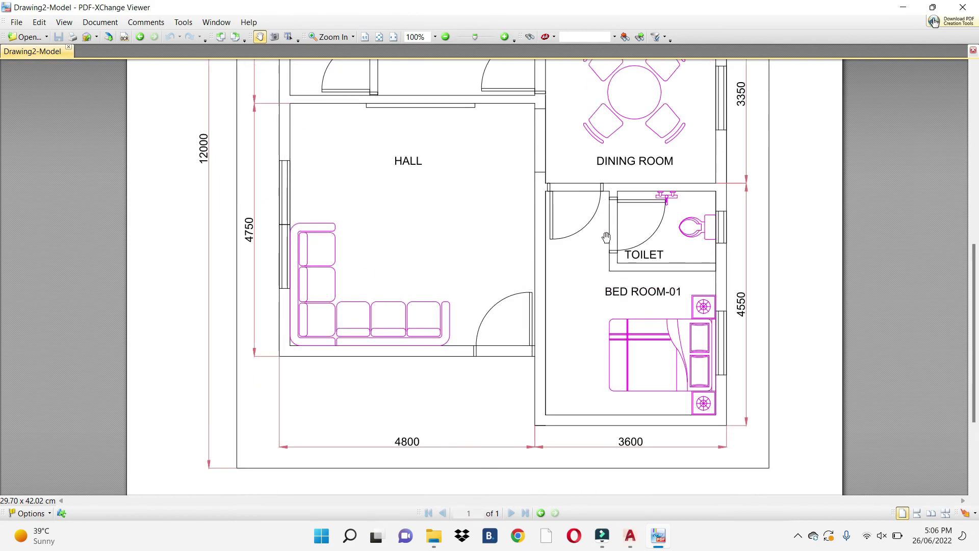
pyautogui.scroll(2, 606, 237)
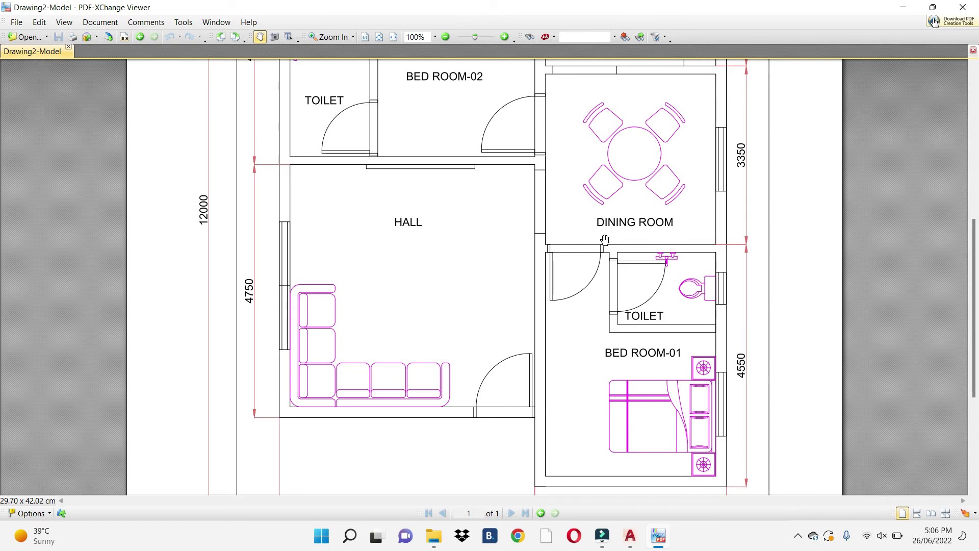
pyautogui.scroll(2, 604, 240)
pyautogui.scroll(2, 605, 240)
pyautogui.scroll(3, 604, 242)
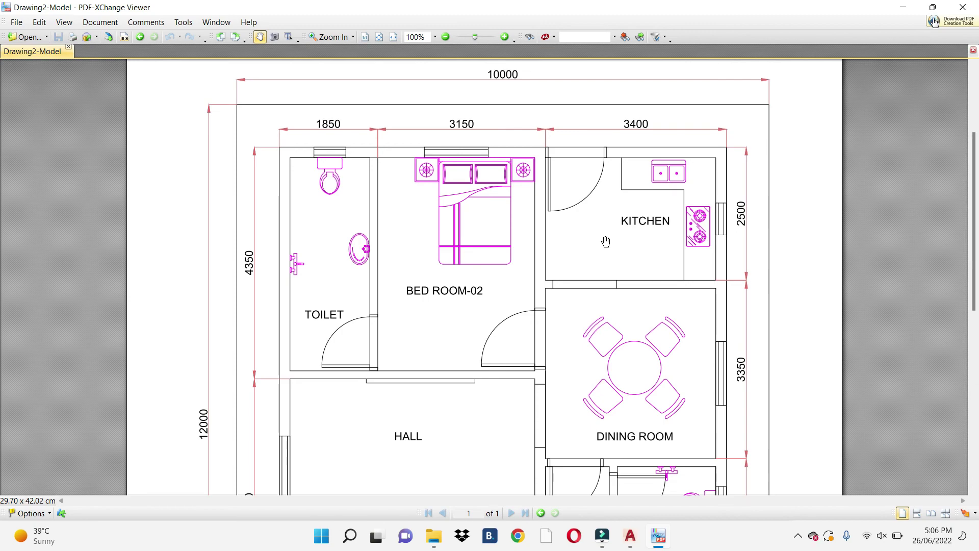
pyautogui.scroll(-1, 605, 245)
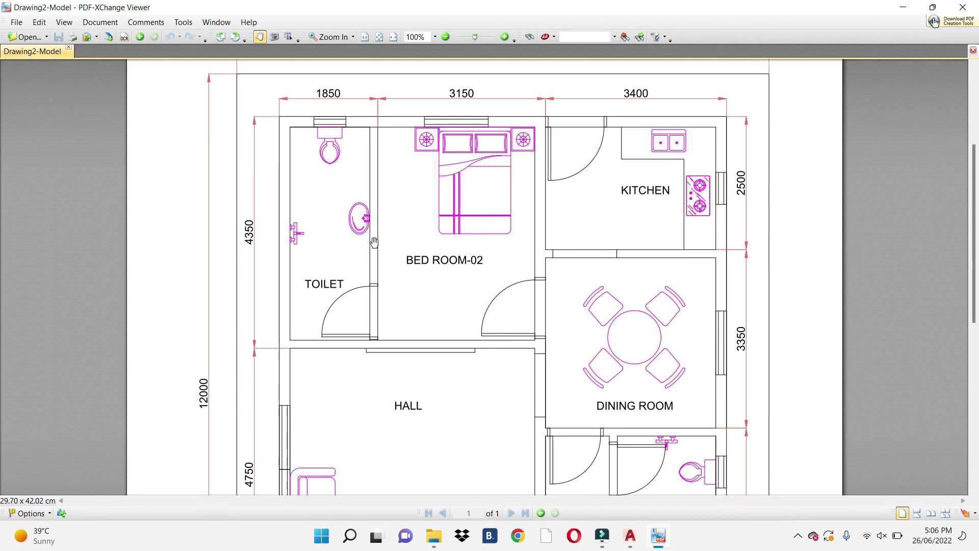
pyautogui.scroll(-4, 352, 245)
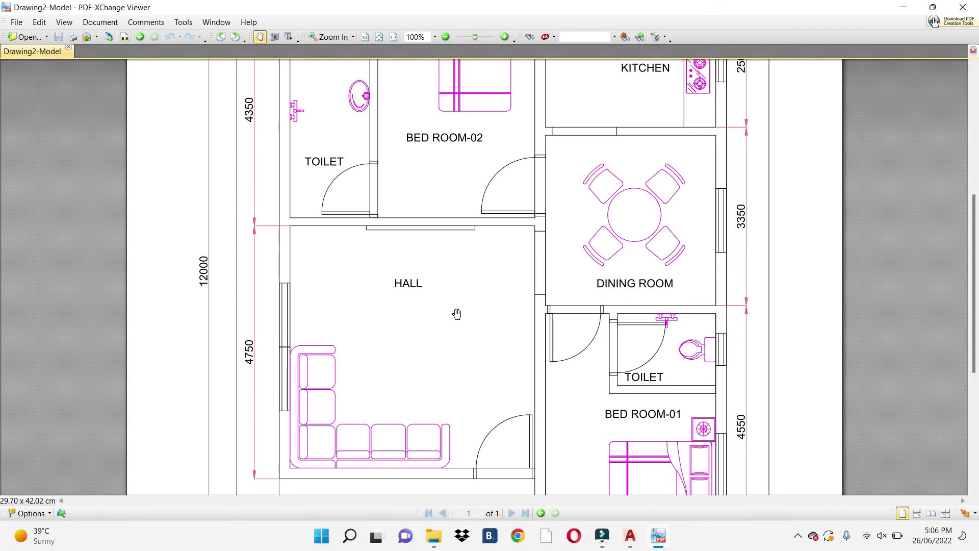
pyautogui.scroll(-1, 501, 295)
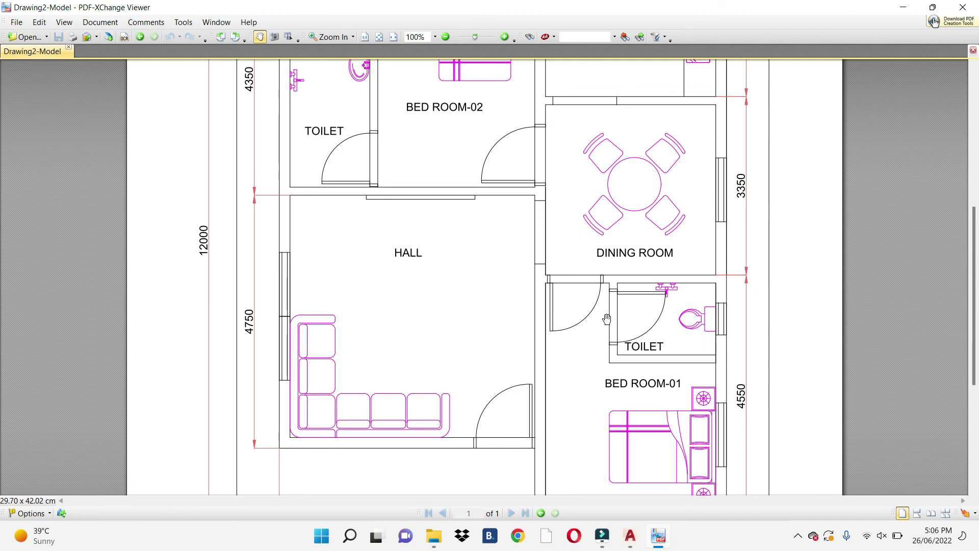
pyautogui.scroll(2, 607, 317)
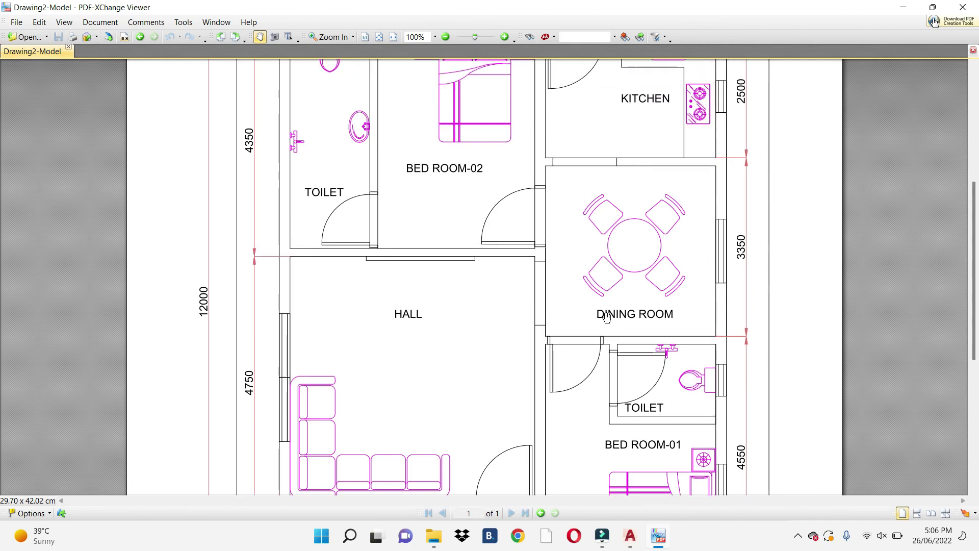
pyautogui.scroll(1, 607, 318)
pyautogui.scroll(2, 606, 317)
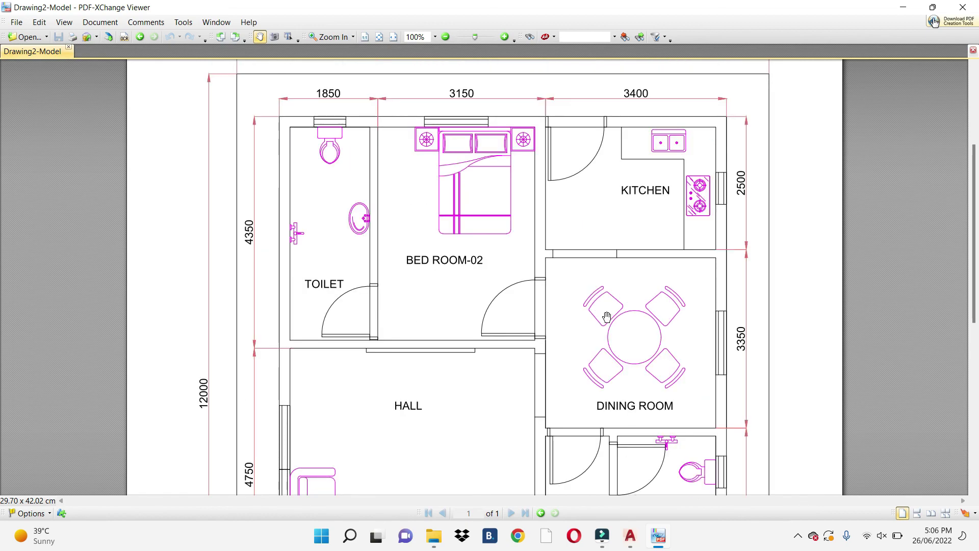
pyautogui.click(913, 10)
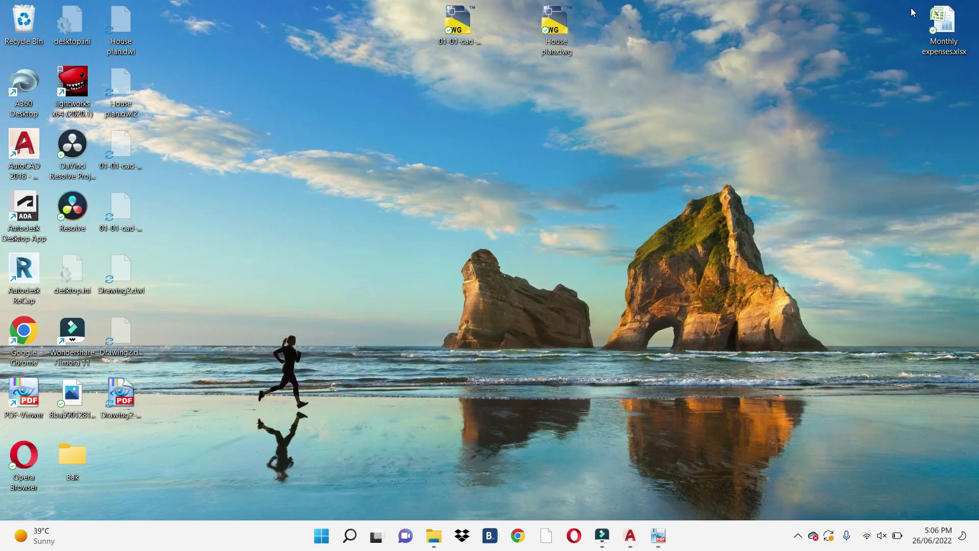